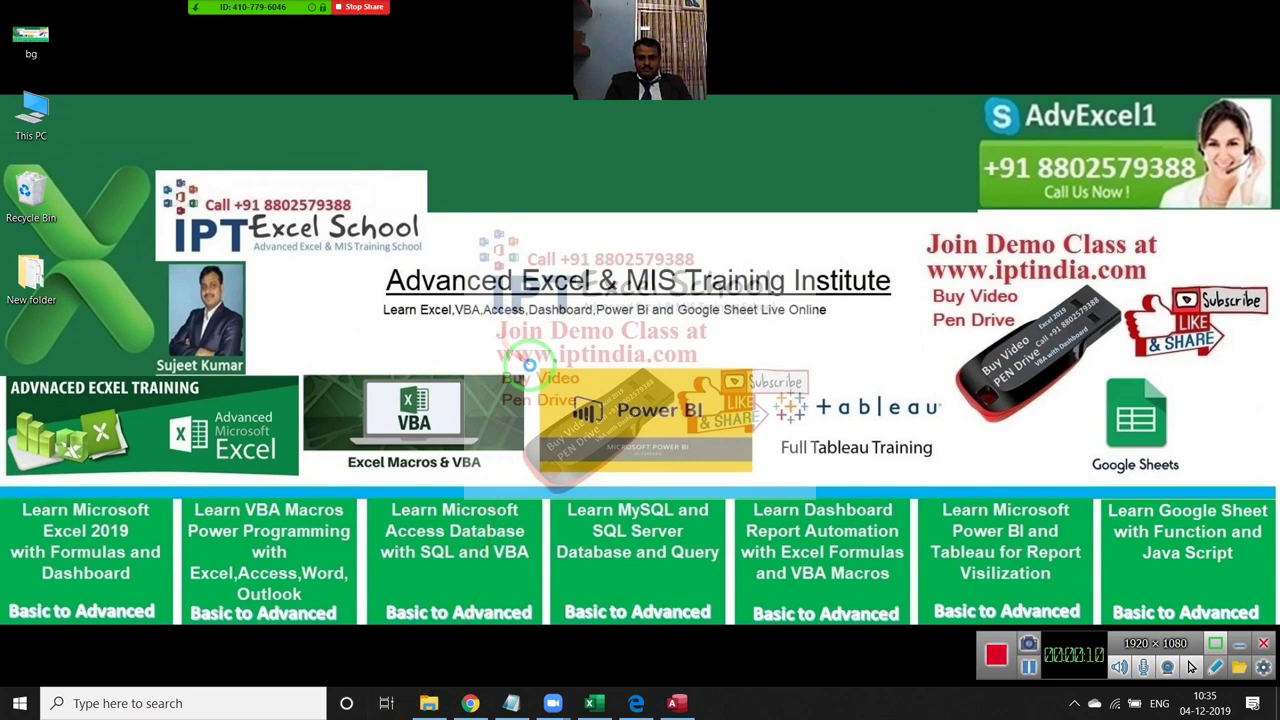
- Refresh the desktop, return to Access and close the duplicate INQ table tab
right_click(529, 364)
click(536, 373)
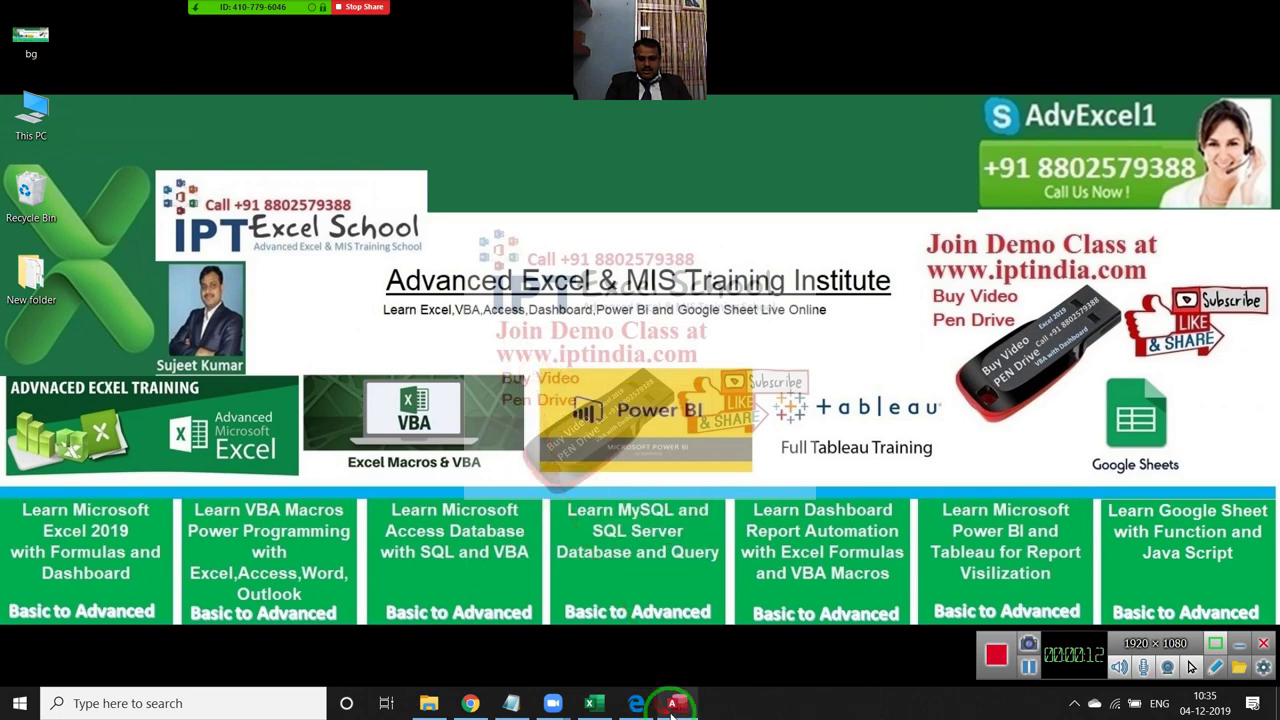
click(675, 705)
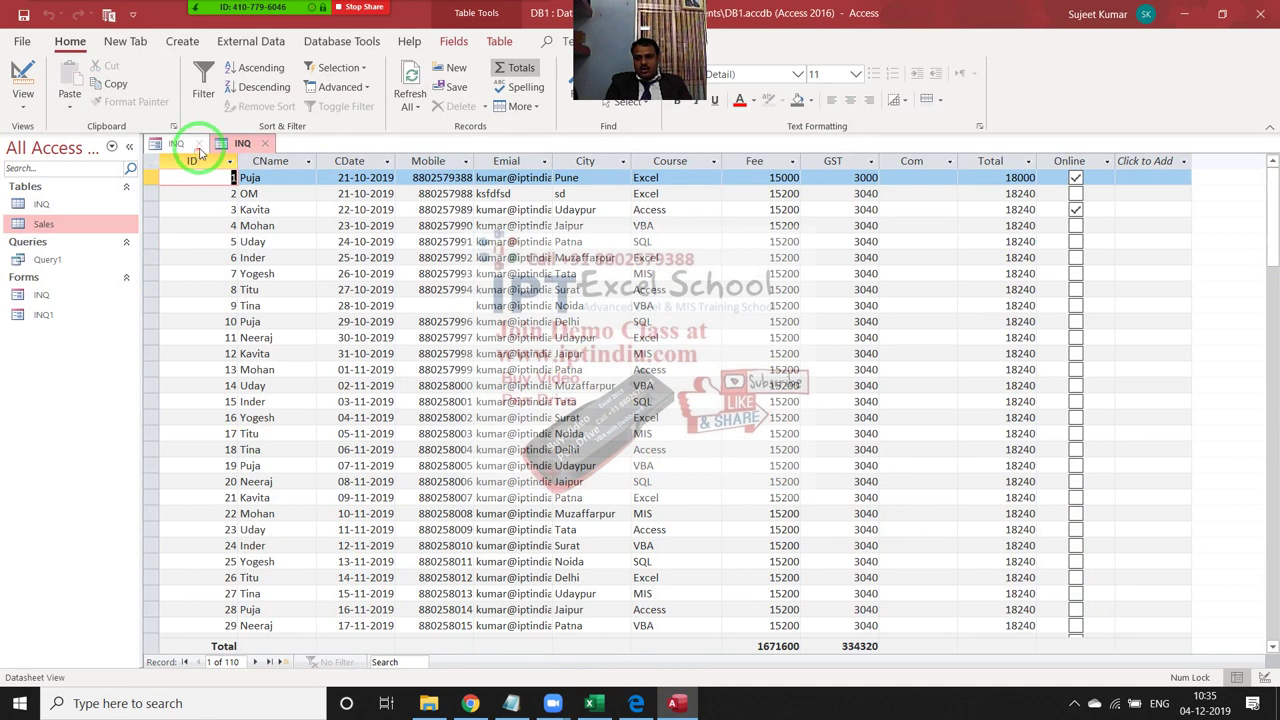
click(199, 143)
- Delete Query1 and the INQ form from the navigation pane, confirming each
right_click(68, 262)
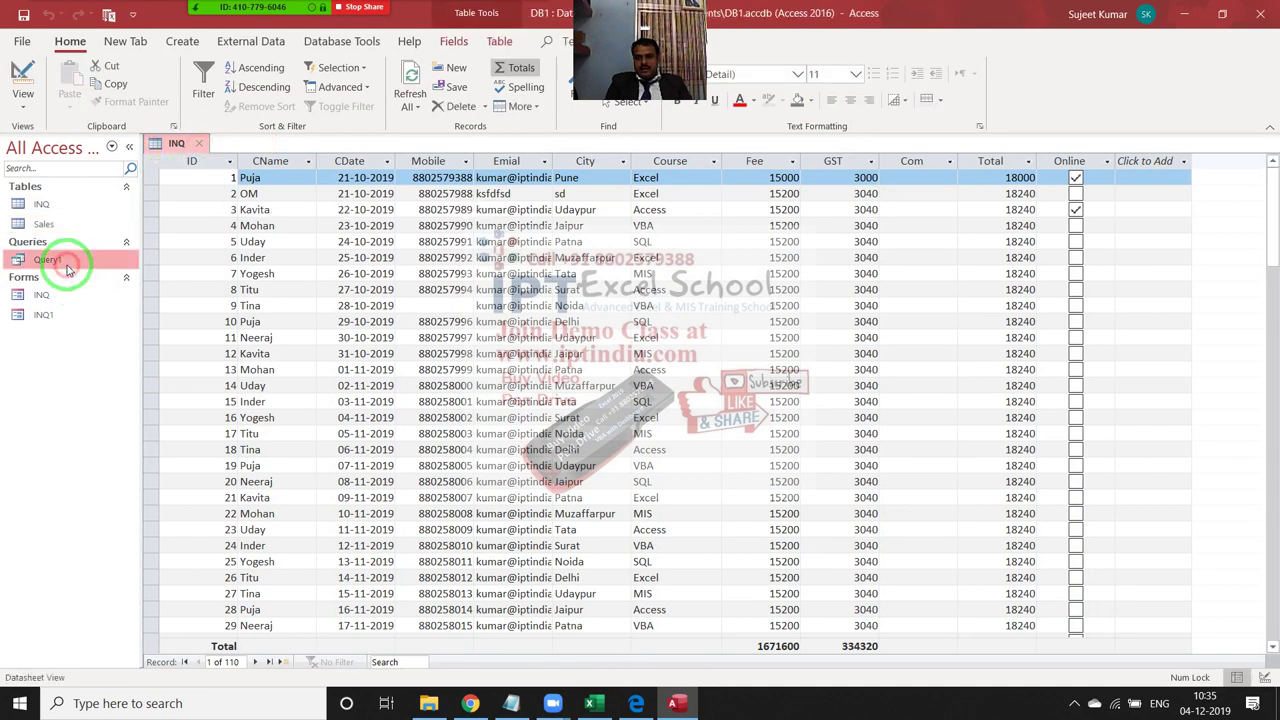
mouse_move(111, 323)
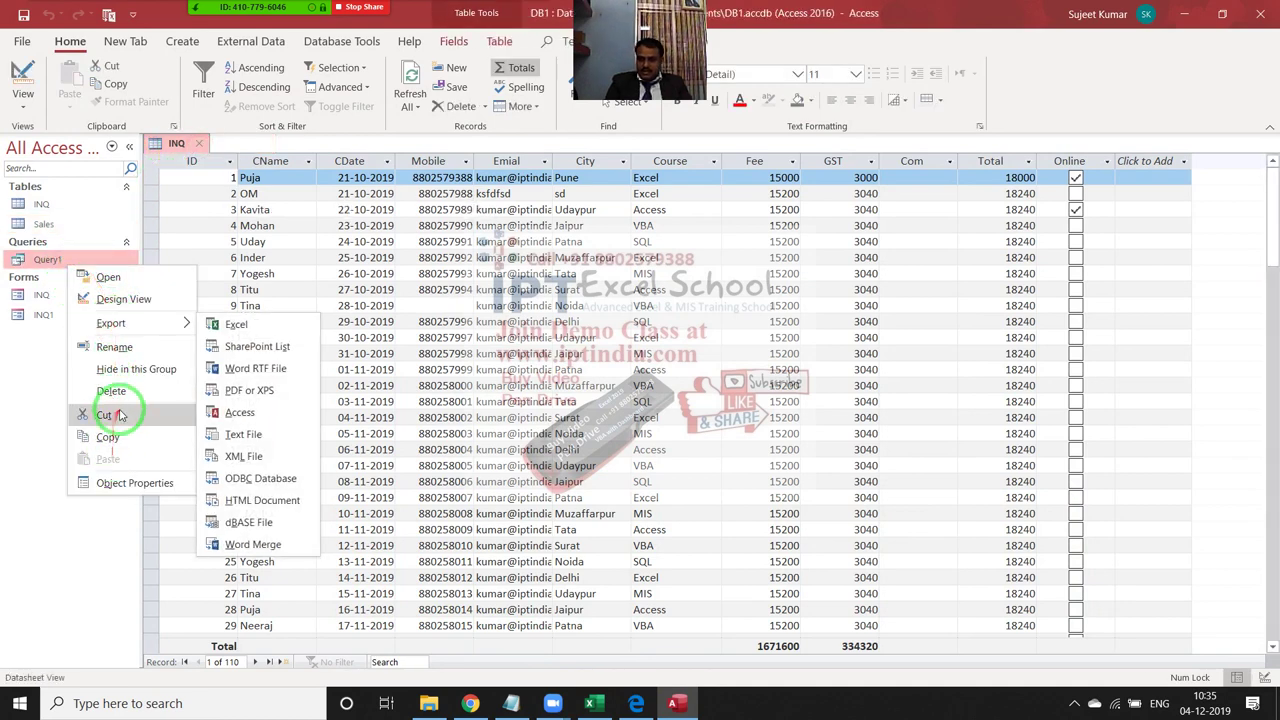
click(119, 392)
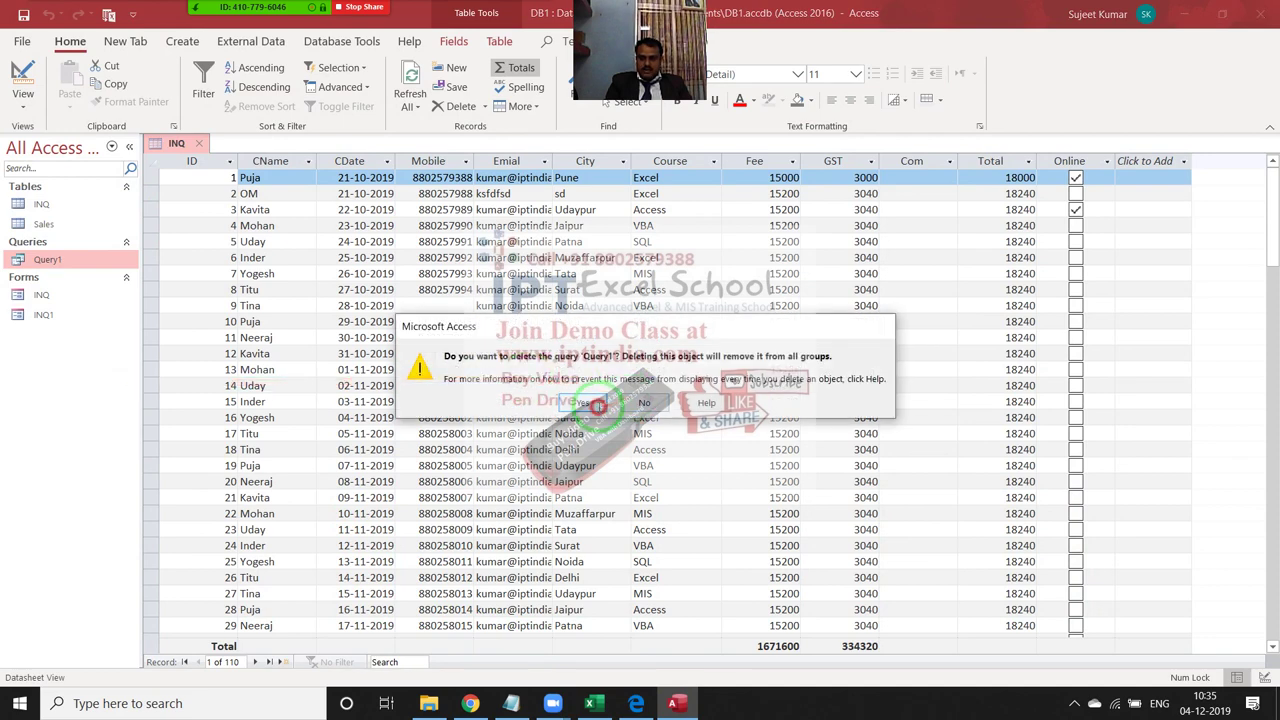
click(595, 412)
right_click(76, 261)
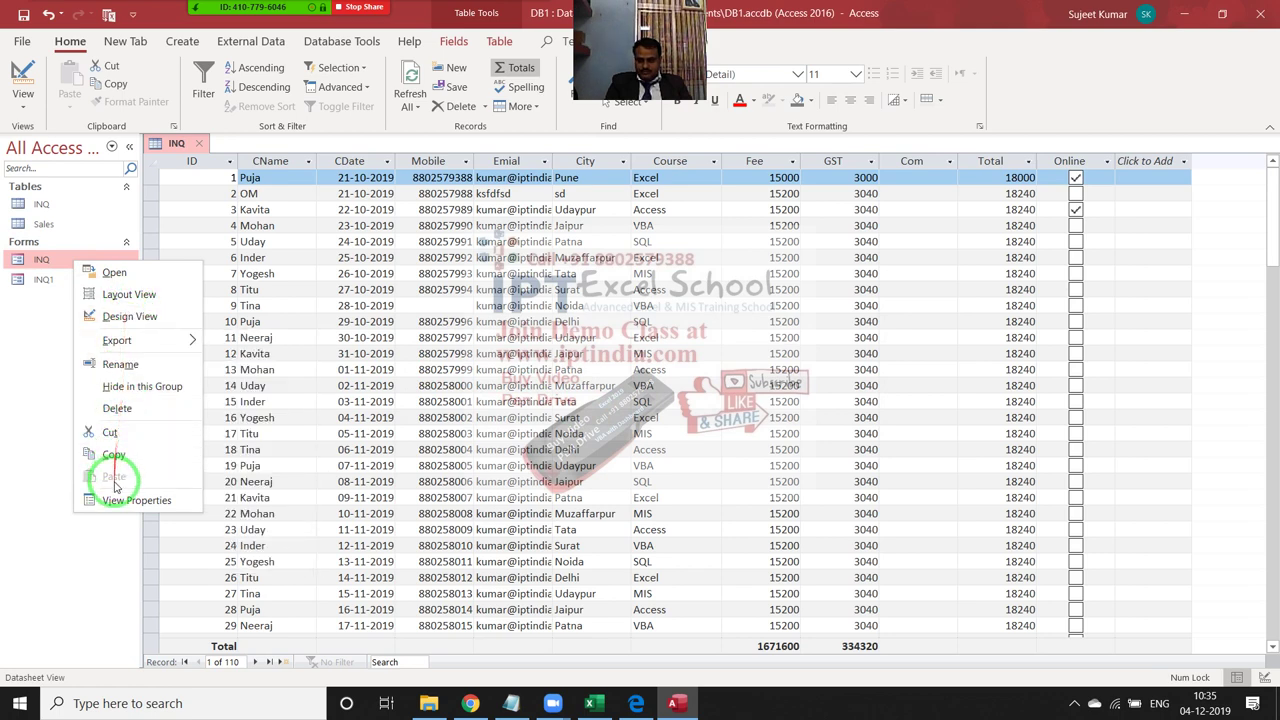
click(117, 408)
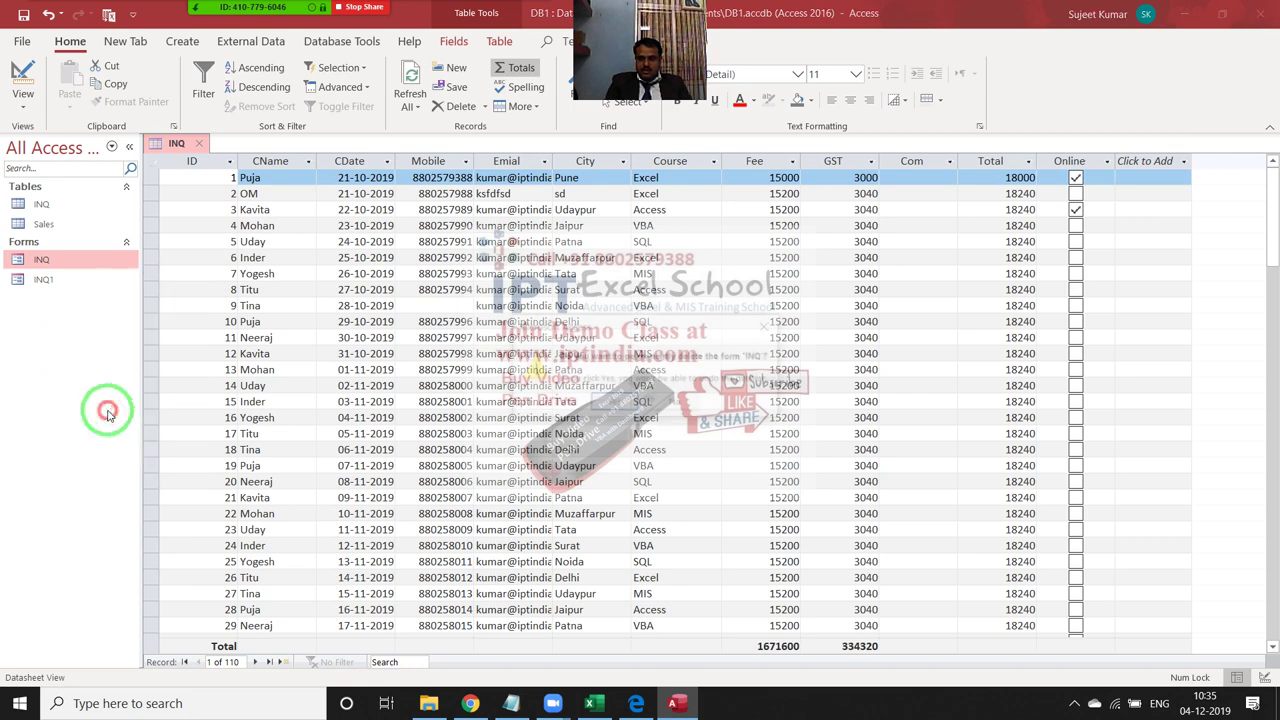
click(636, 401)
- Delete the INQ1 form and the Sales table, then return to the INQ datasheet
right_click(90, 259)
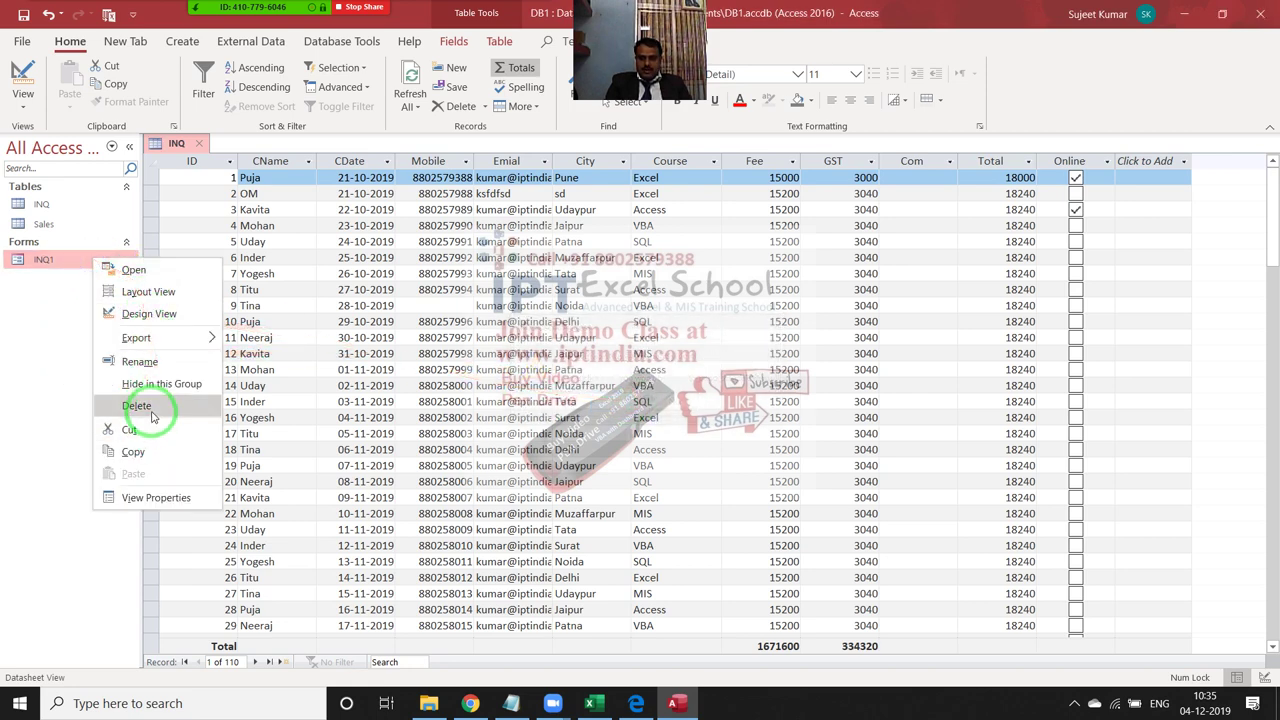
click(150, 410)
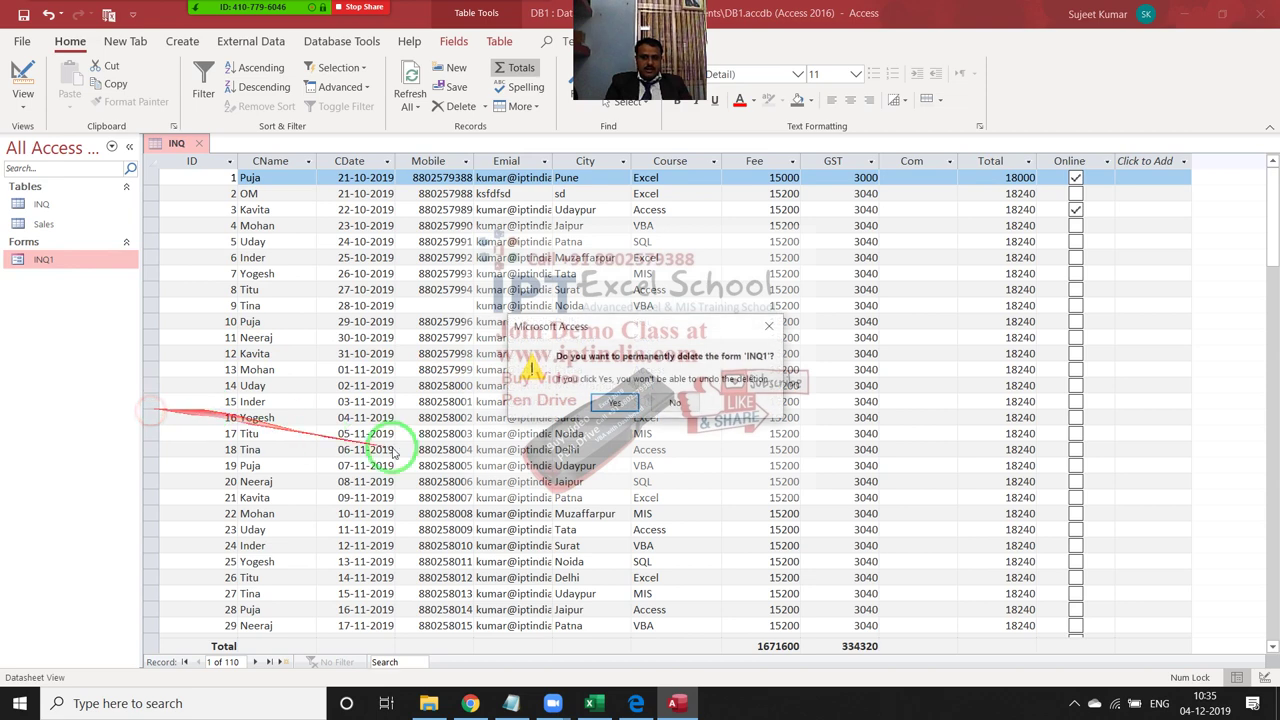
click(600, 400)
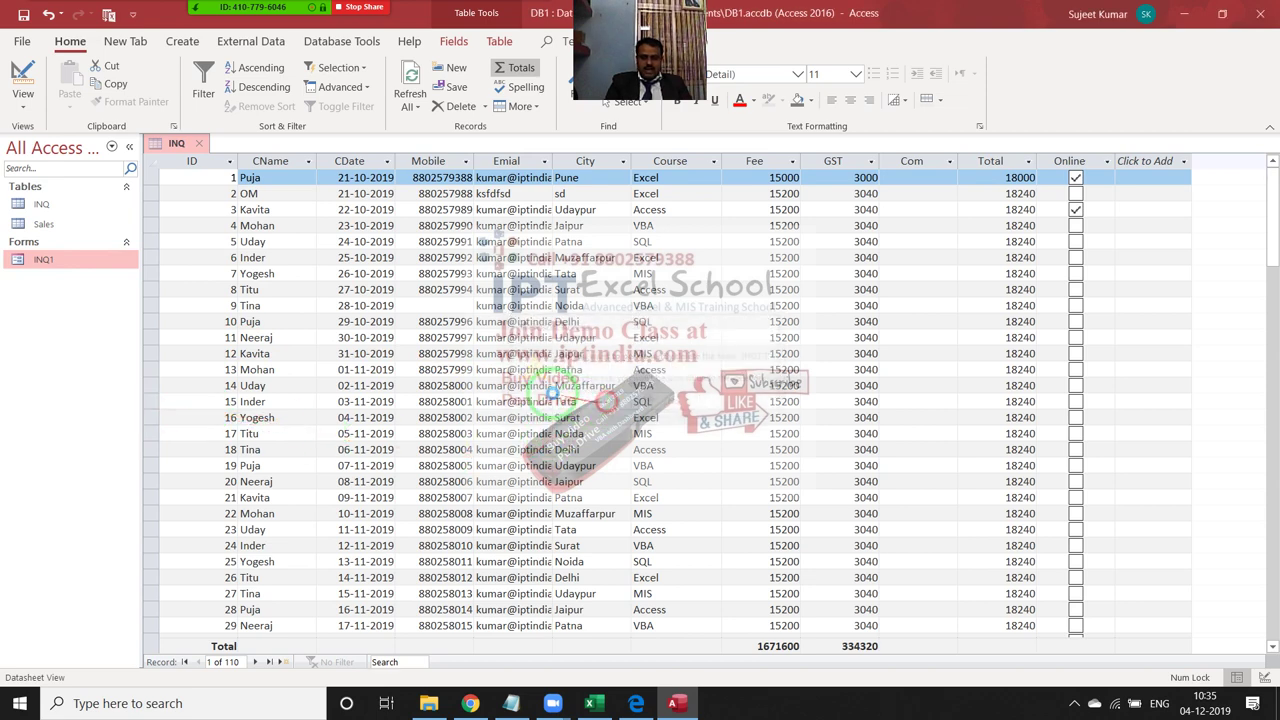
click(82, 225)
right_click(82, 225)
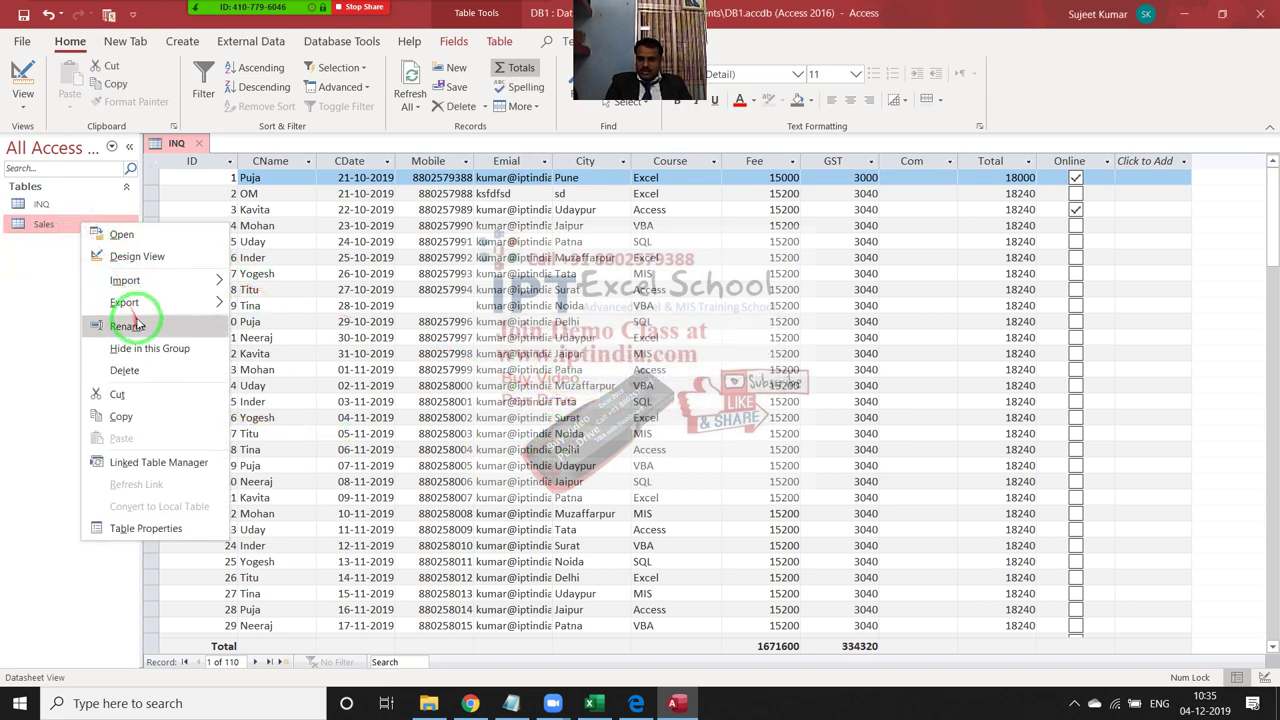
click(146, 377)
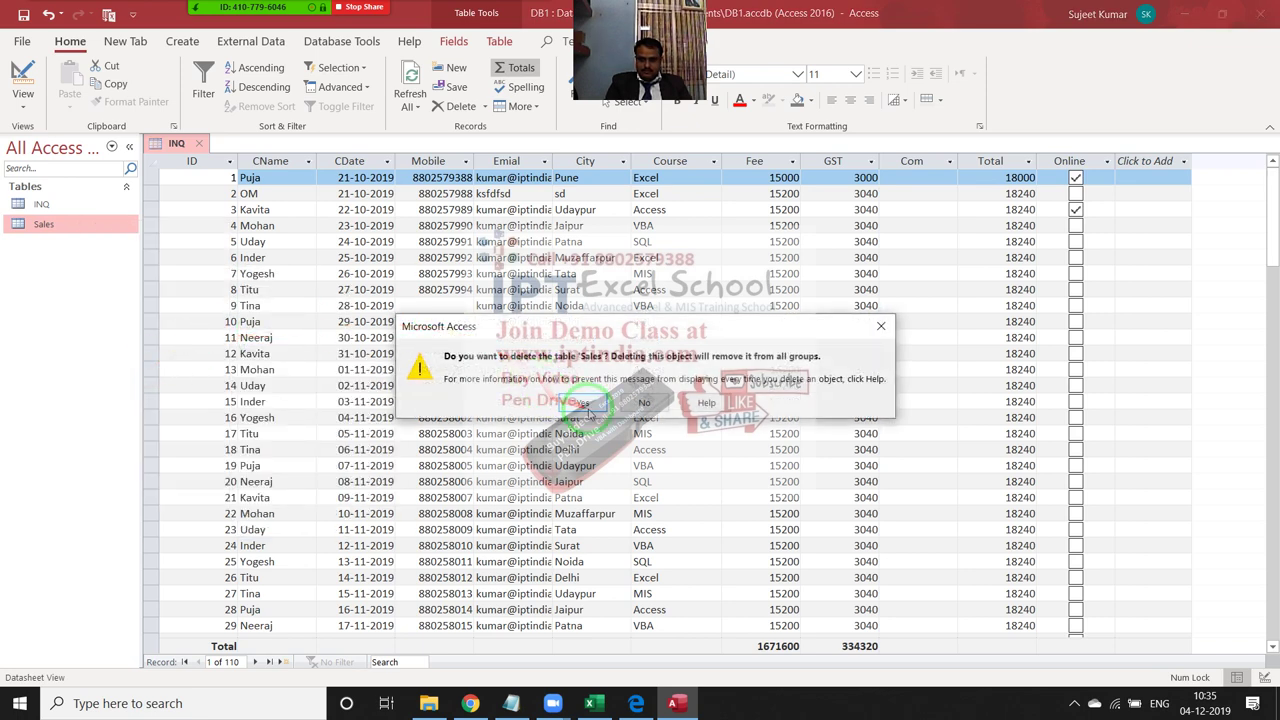
key(Return)
click(41, 204)
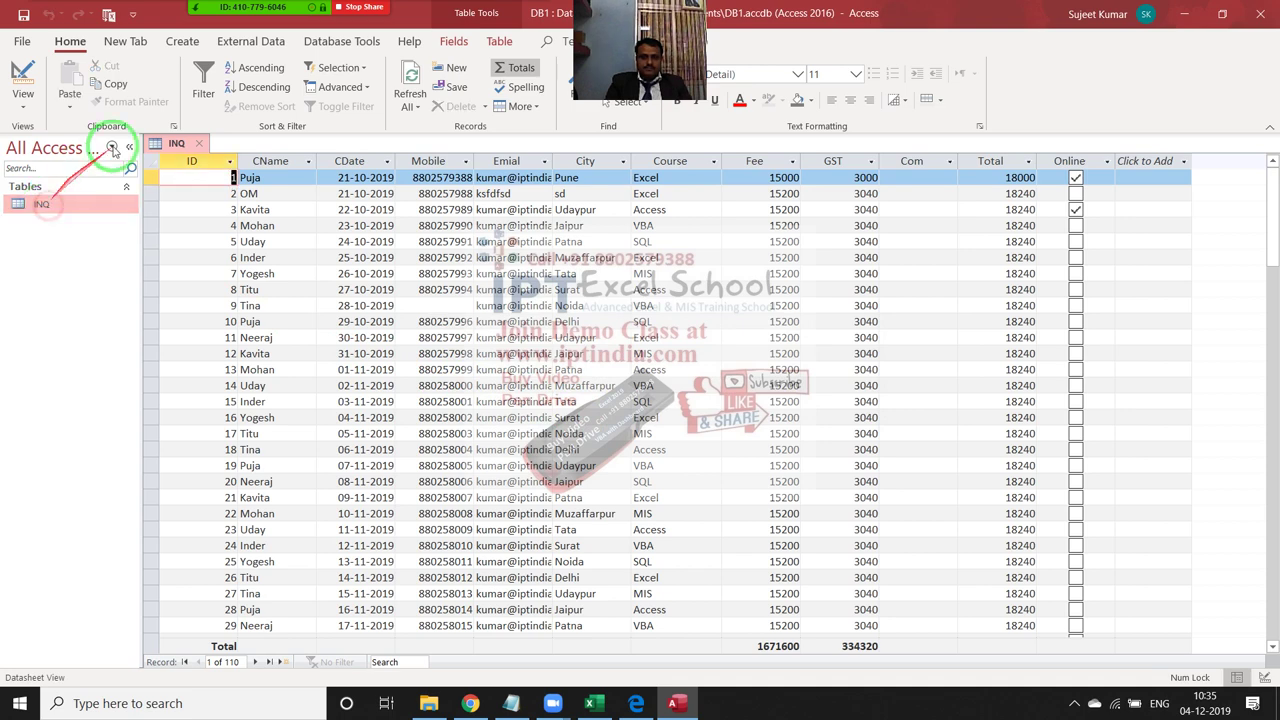
click(184, 149)
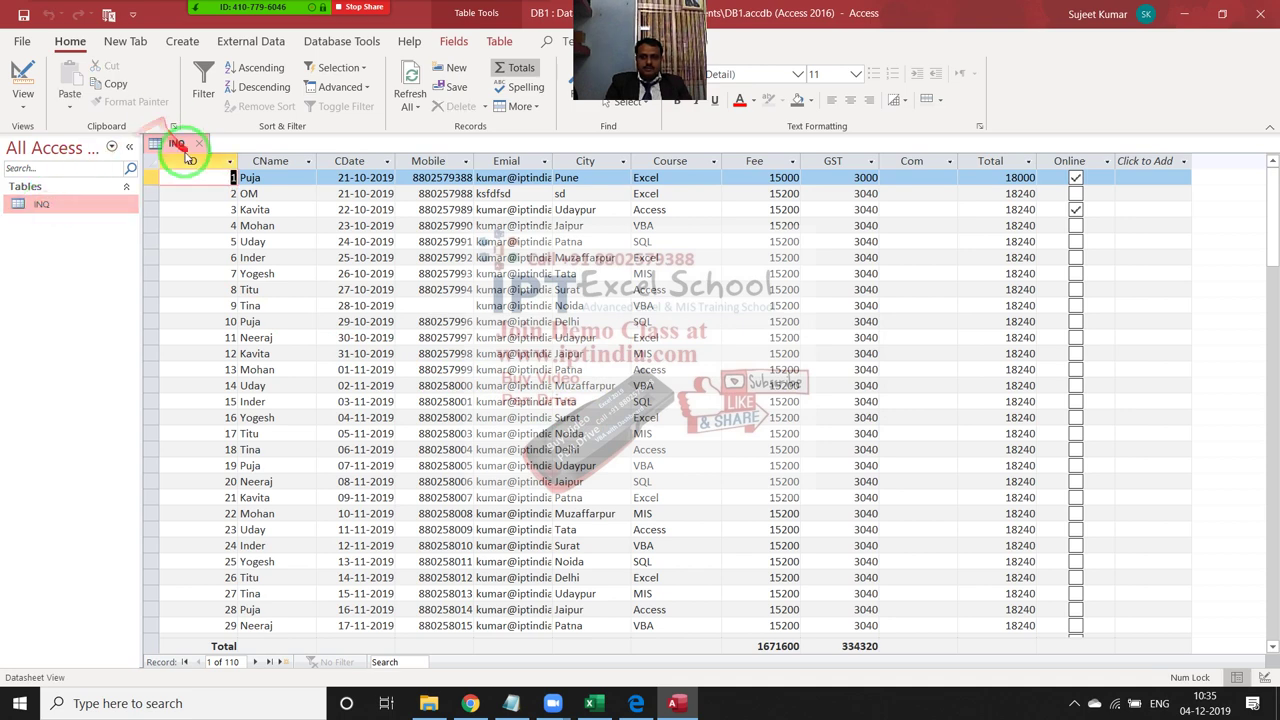
- Create a blank query with no tables in SQL view, then bring the INQ table back into view
click(182, 41)
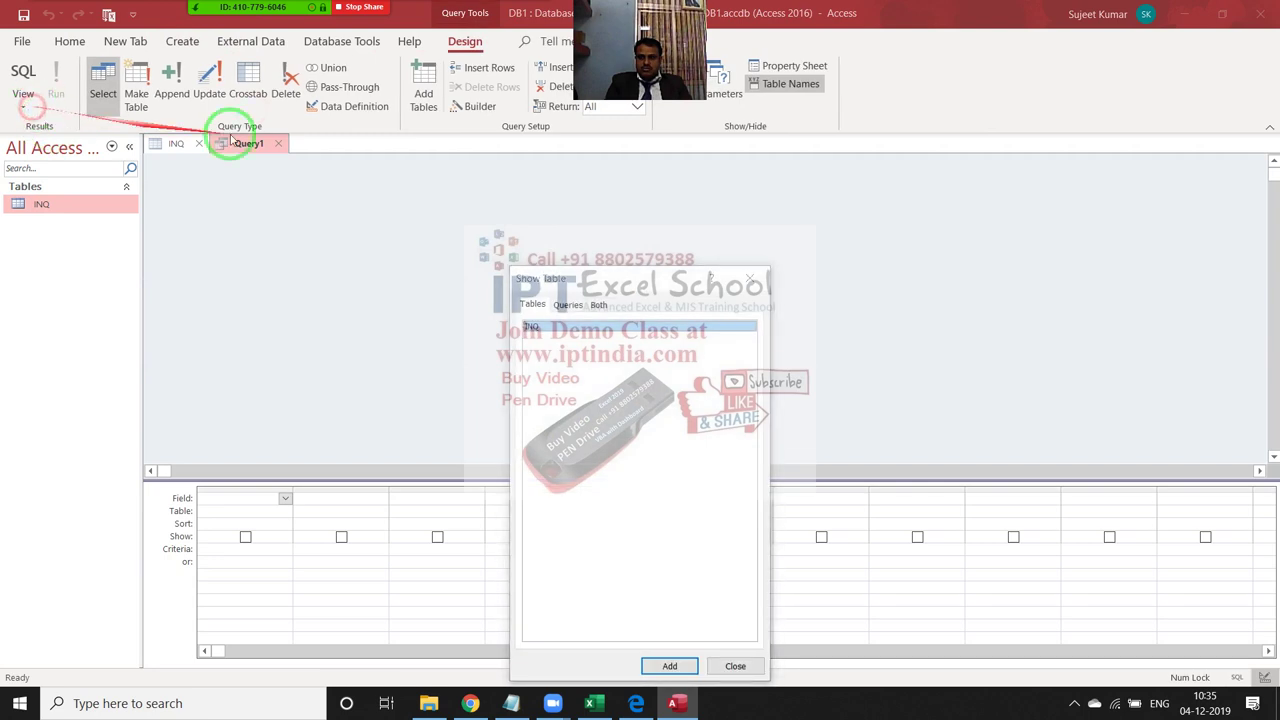
click(23, 104)
click(23, 71)
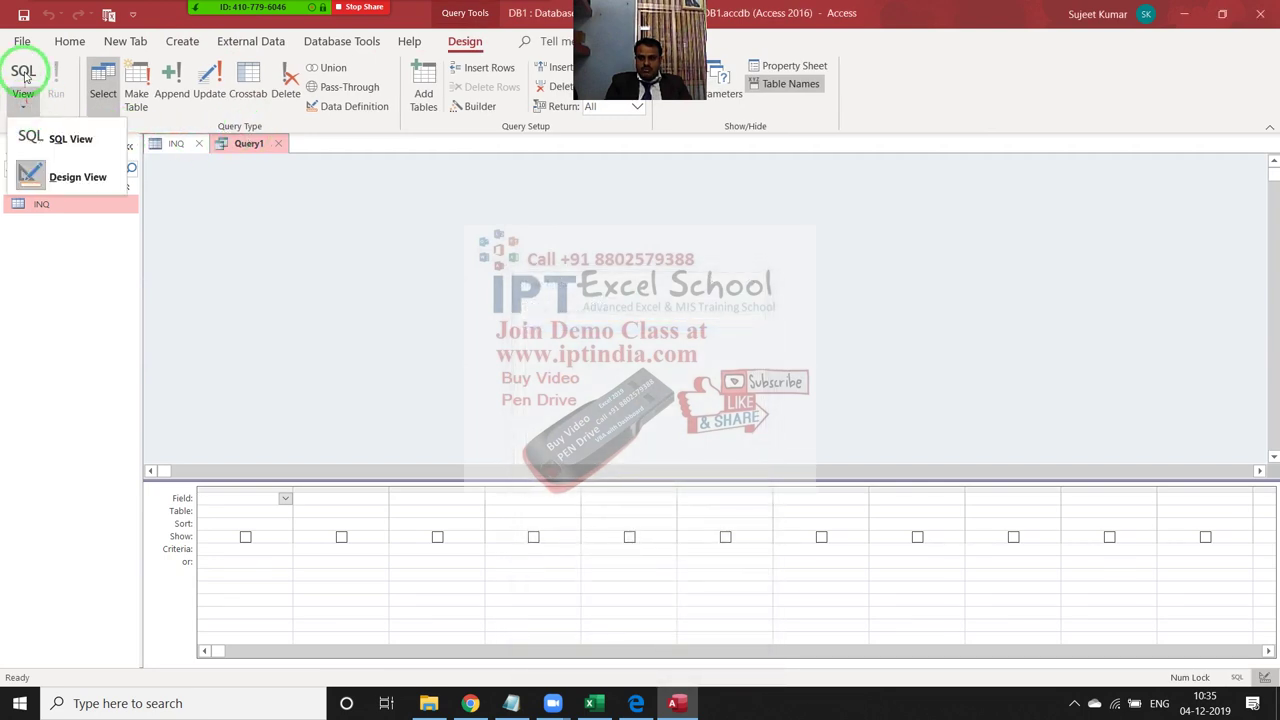
click(240, 168)
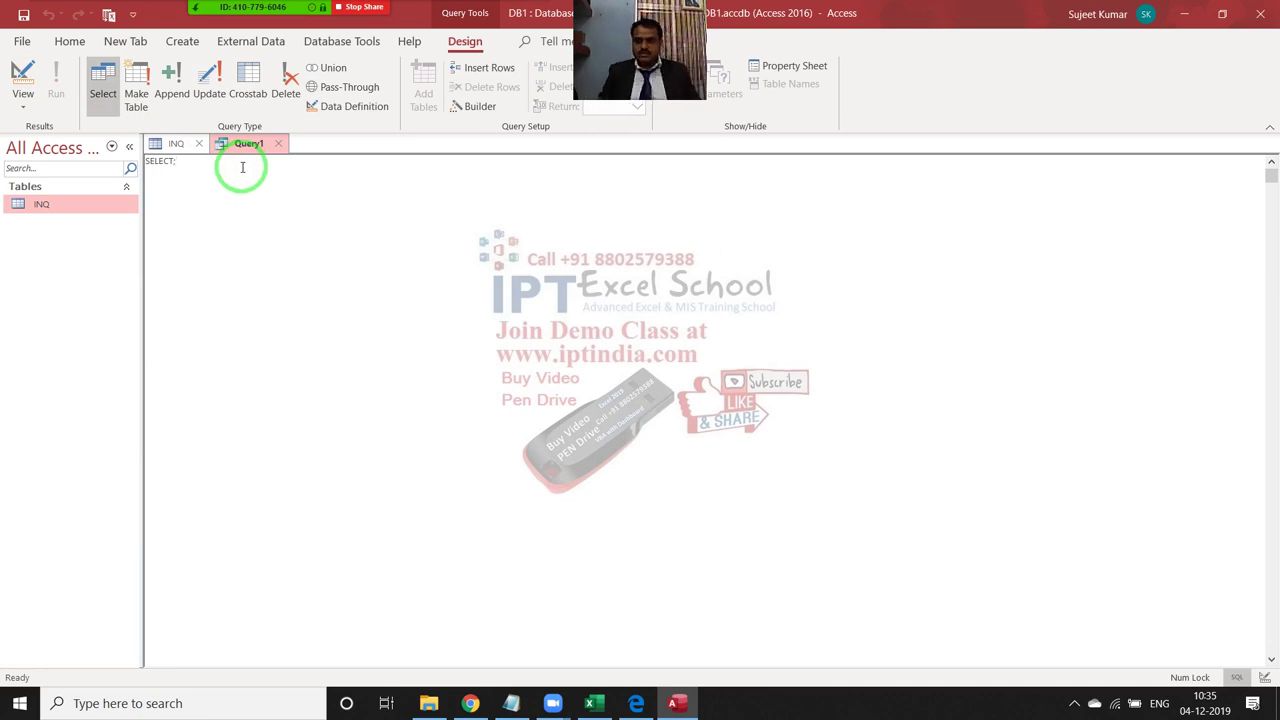
click(175, 144)
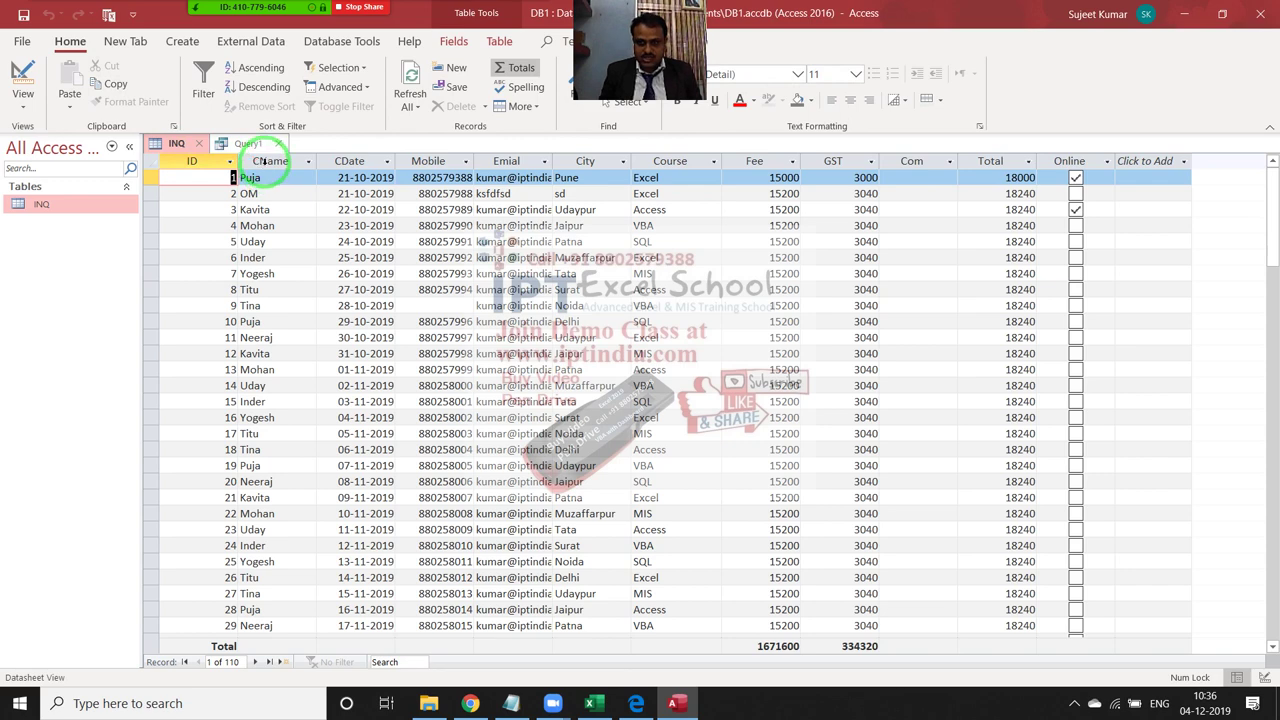
- Check the CName, Mobile and Fee columns in the INQ table
click(263, 163)
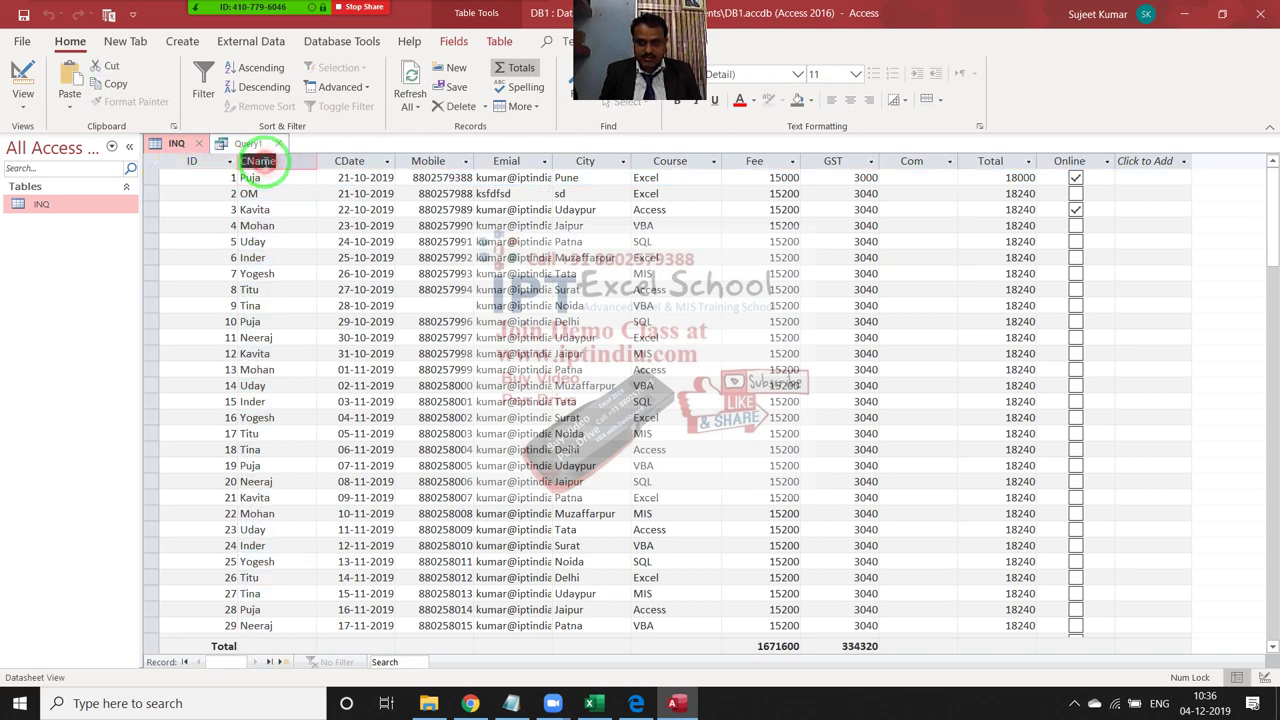
click(415, 161)
drag(415, 161, 735, 170)
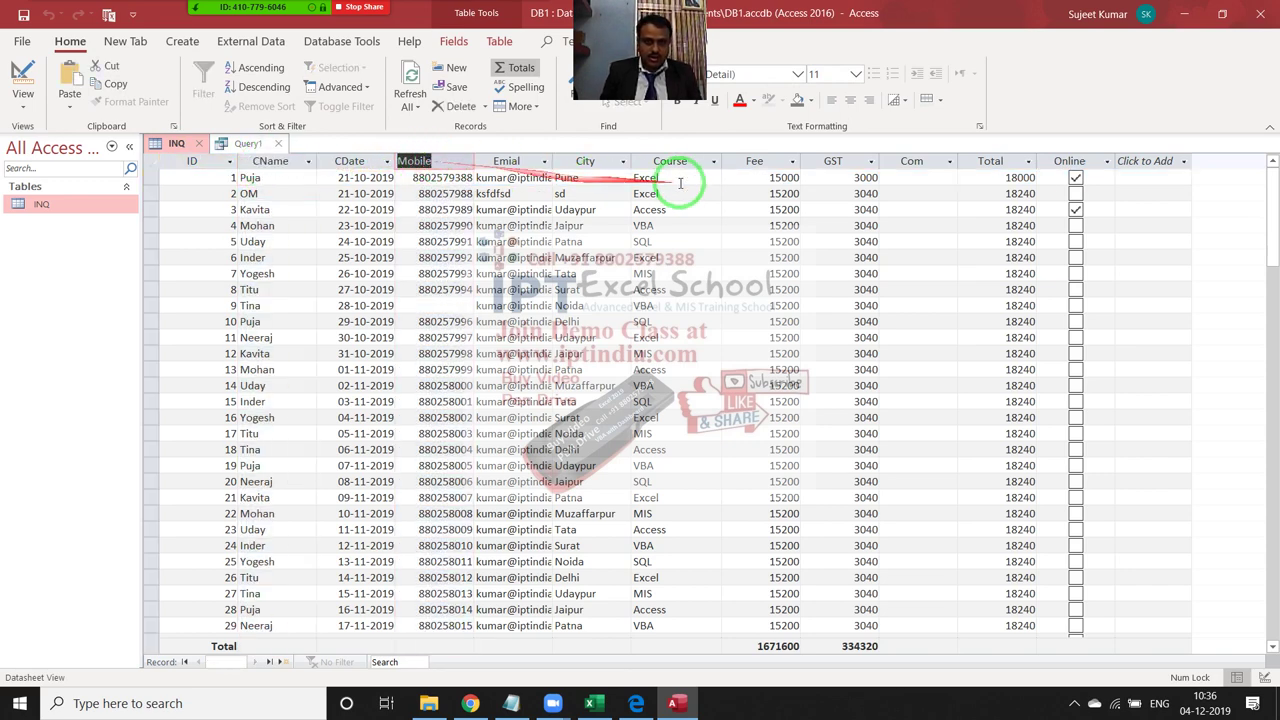
- Write SELECT CName,Mobile,Fee from INQ and save the query as Query1
click(225, 144)
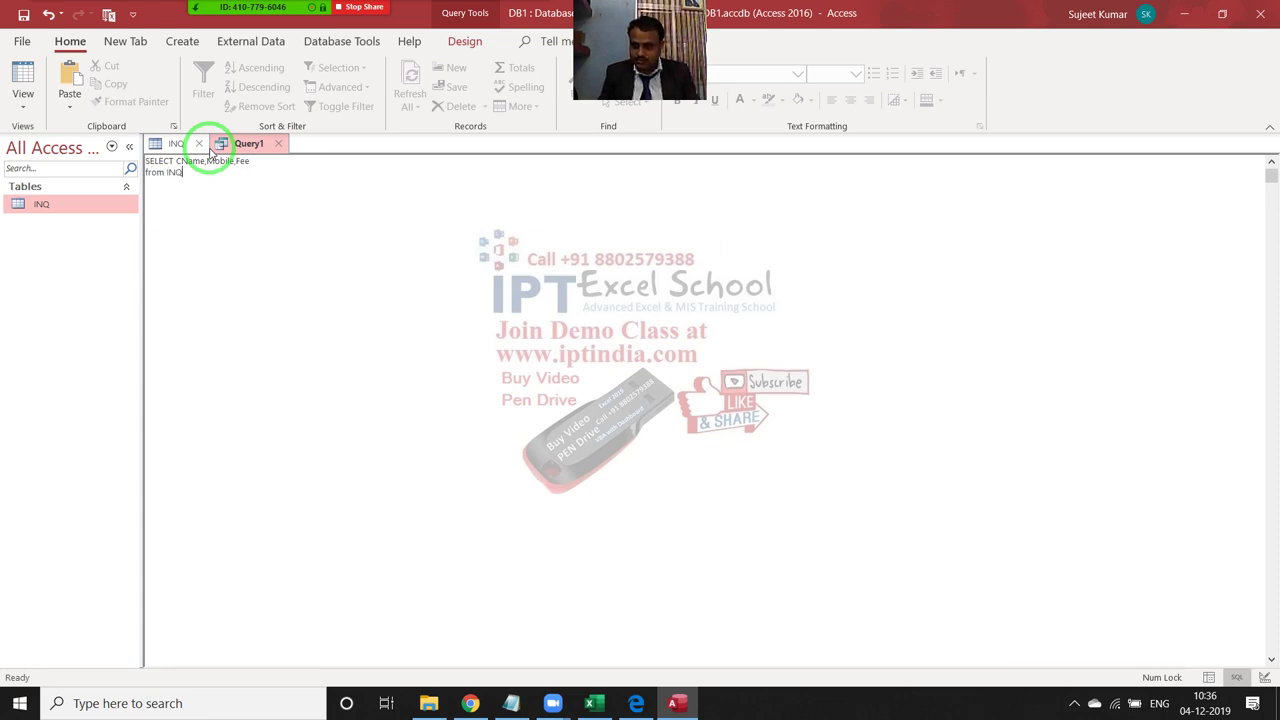
click(278, 143)
click(597, 371)
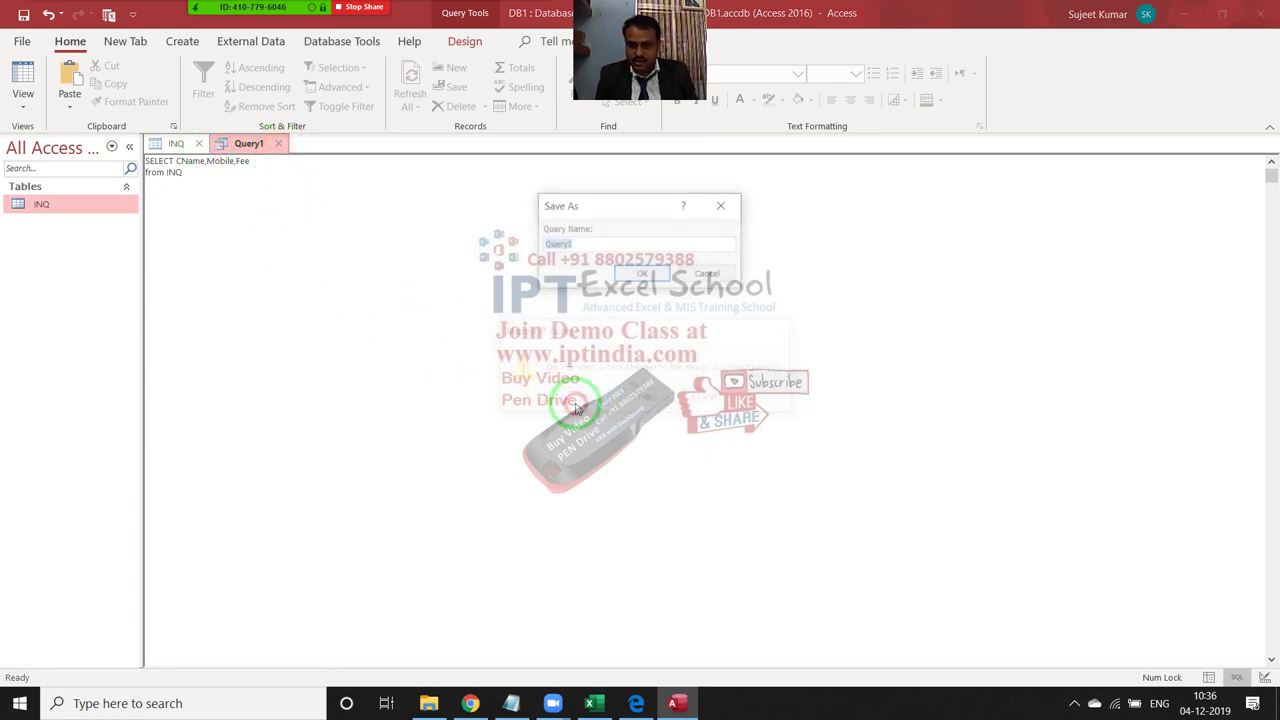
click(645, 284)
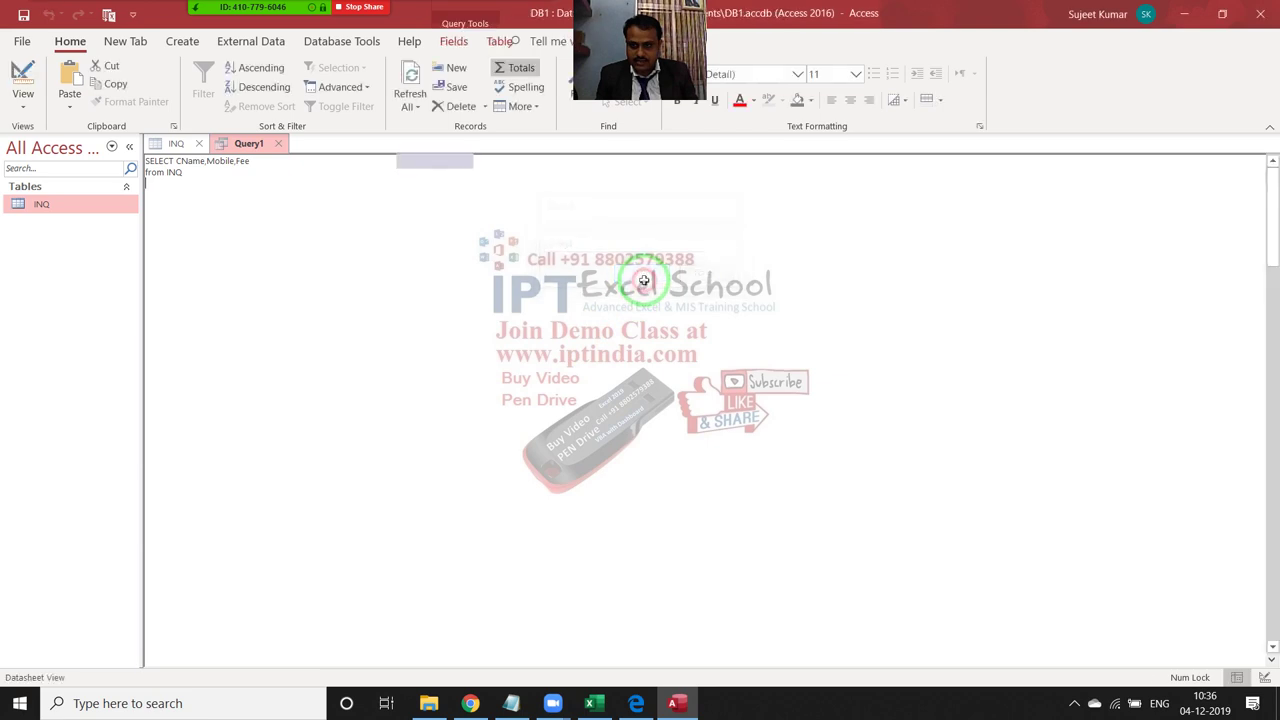
click(77, 240)
- Run Query1 and review its CName, Mobile and Fee results
double_click(77, 240)
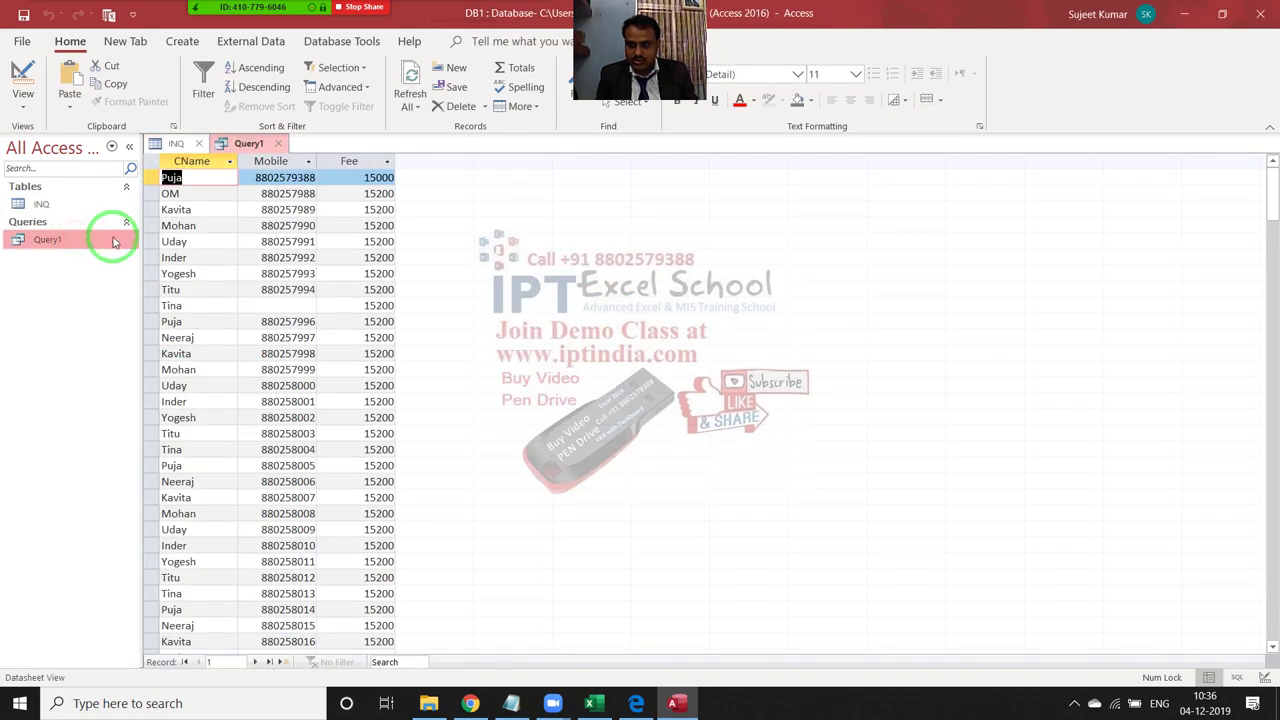
drag(190, 161, 388, 165)
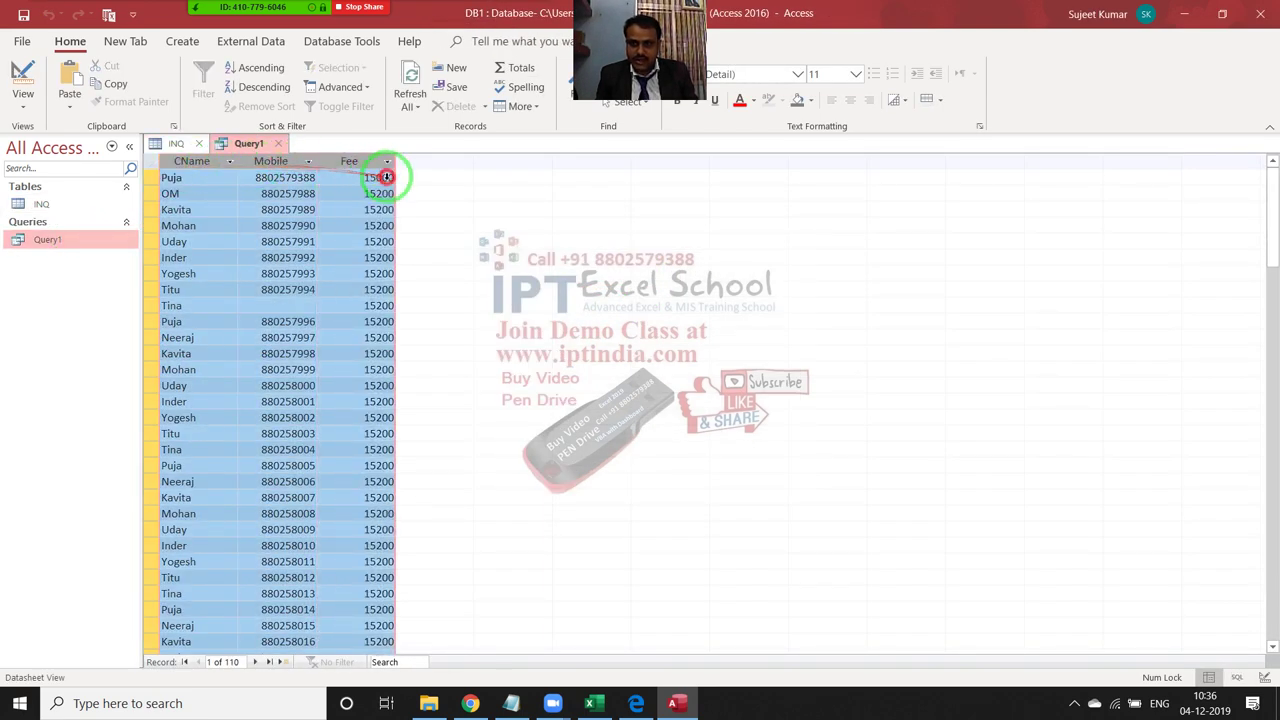
click(337, 271)
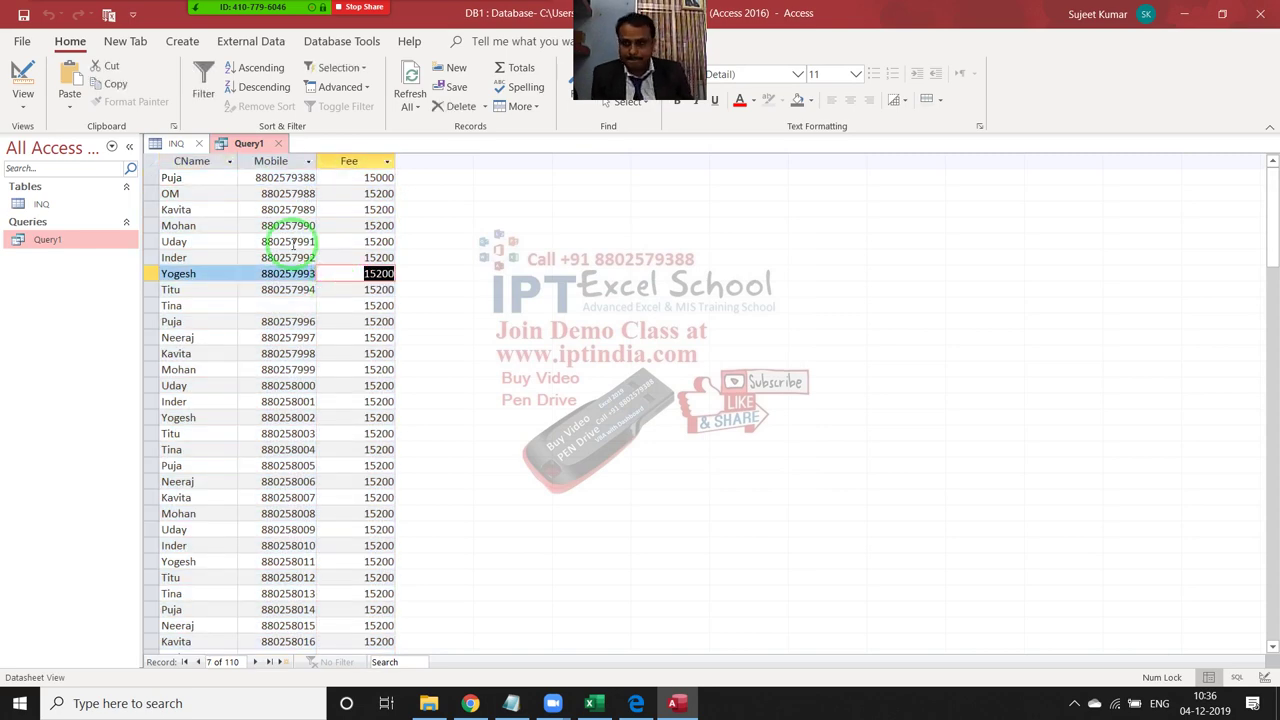
click(278, 144)
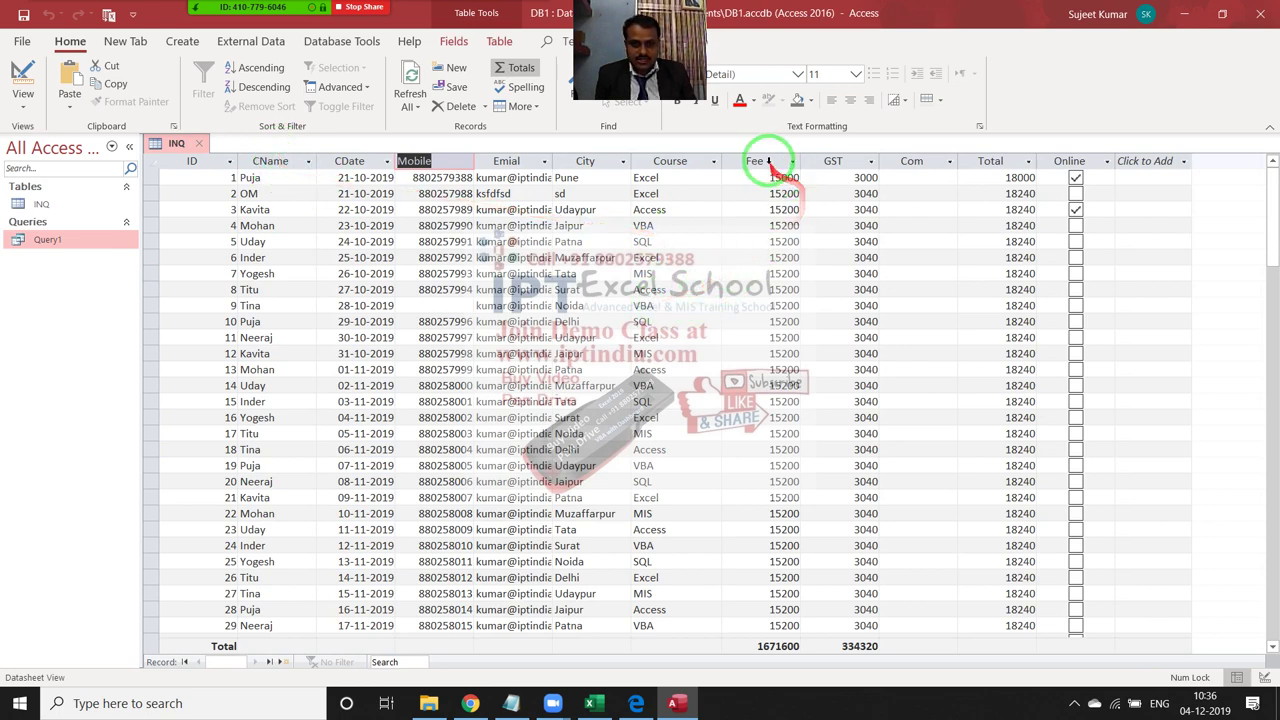
- Review INQ's Fee, GST and Total columns, then close the table
click(765, 161)
click(836, 161)
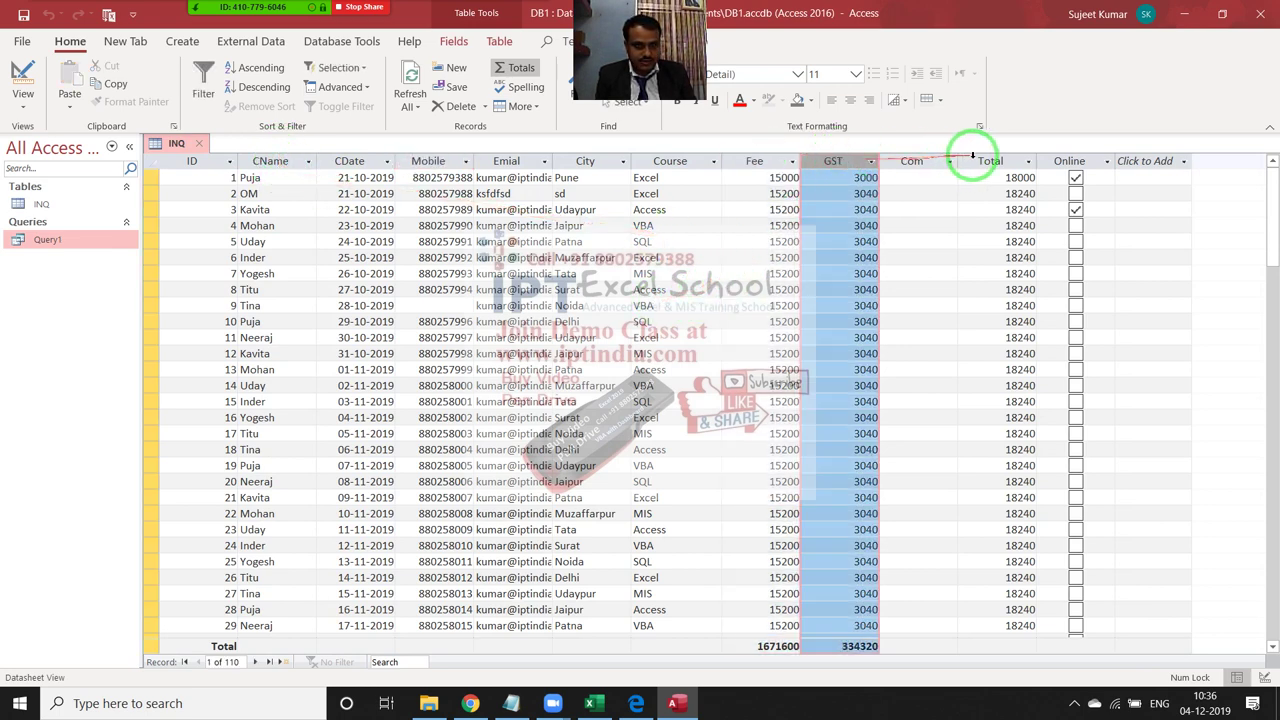
click(1003, 164)
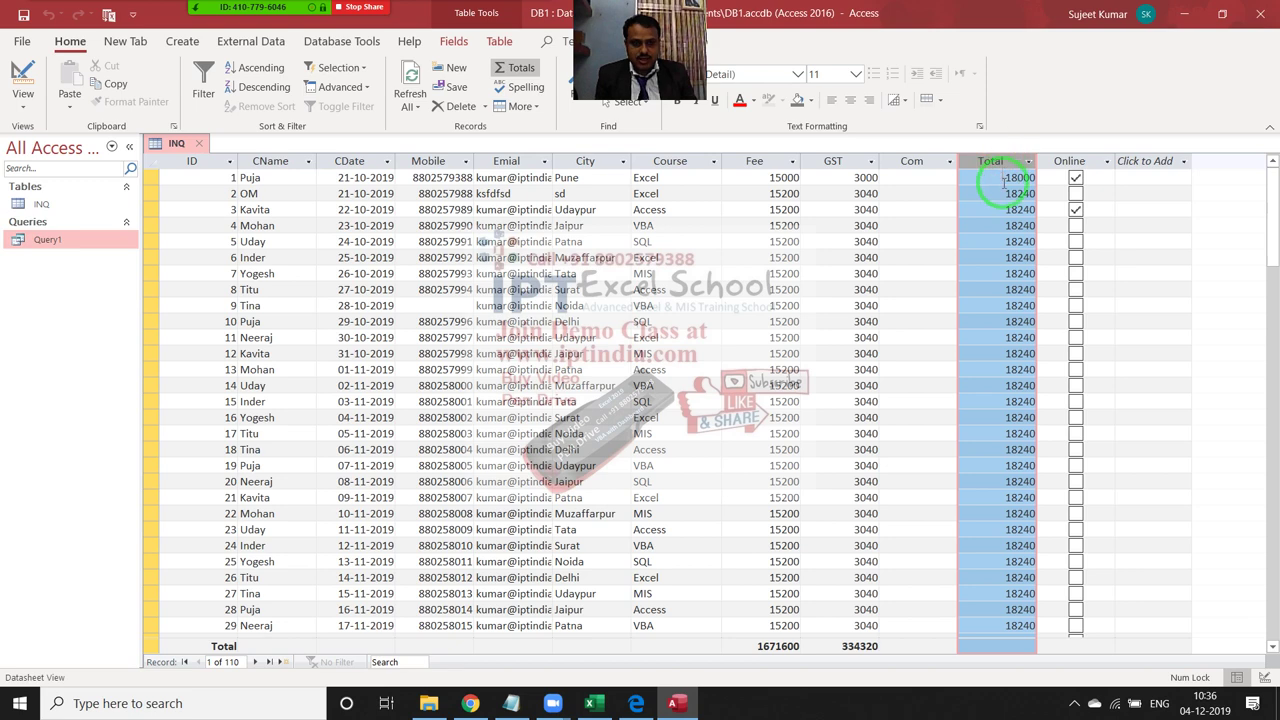
click(1005, 180)
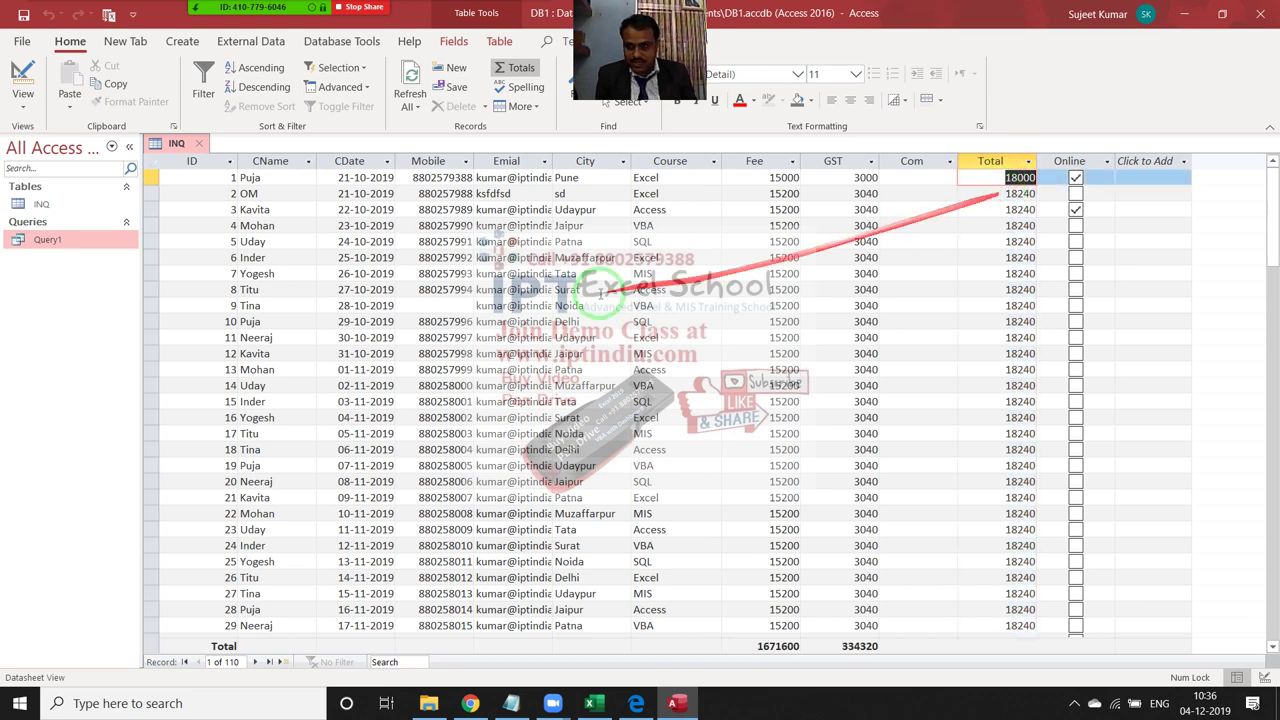
click(203, 147)
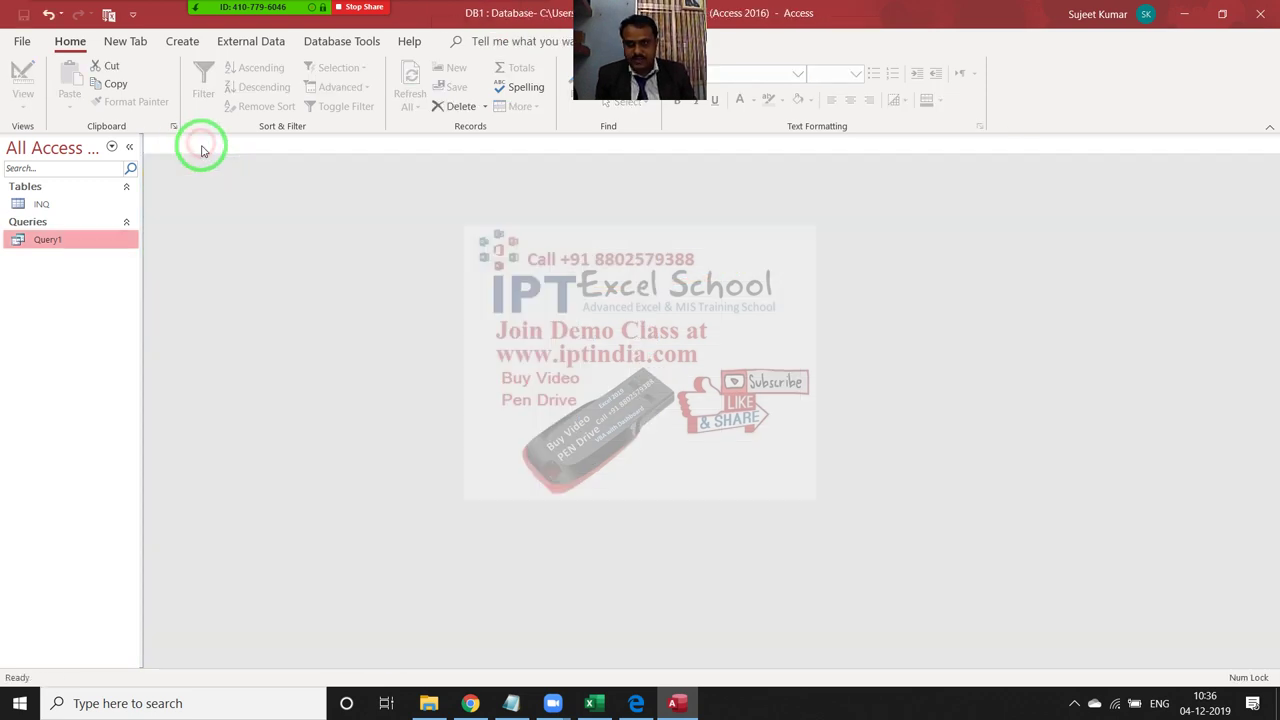
right_click(118, 240)
- Add 'Total*0.10 as Com' to Query1, save it, and check the Com value 1800 in row 1
click(160, 271)
text(SELECT CName, Mobile, Fee, Total*0.10 as Com)
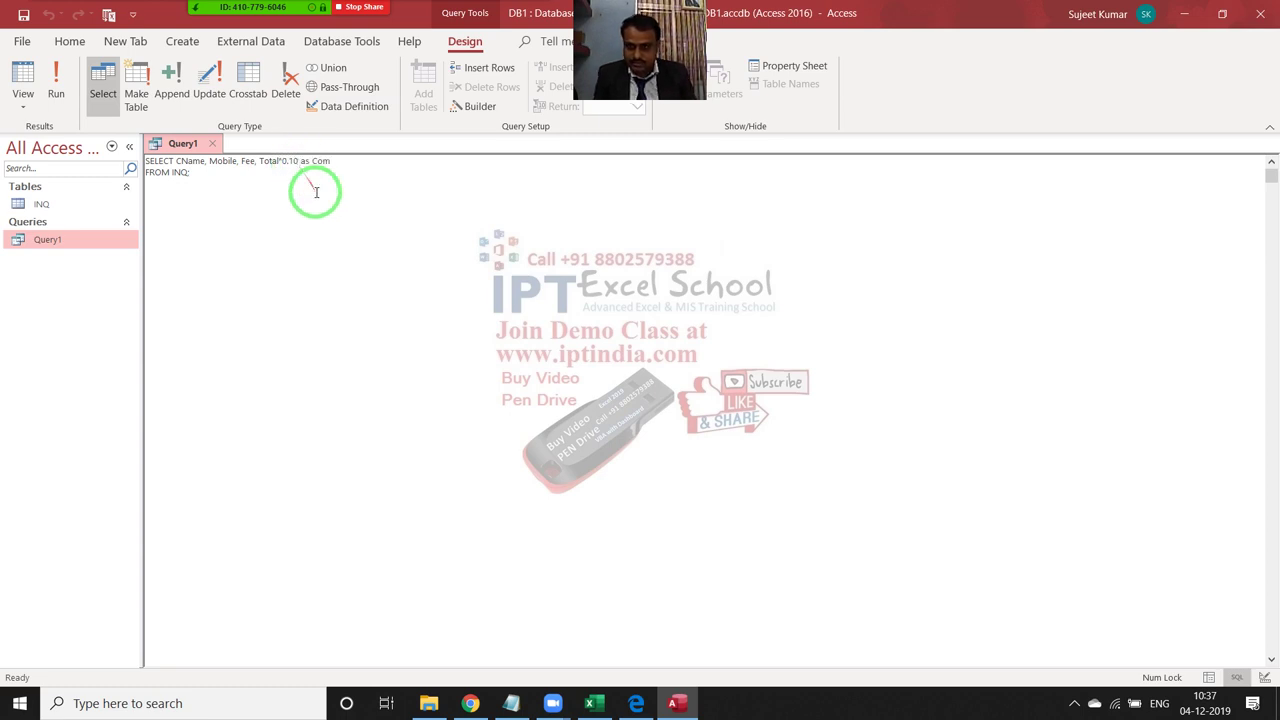
click(316, 197)
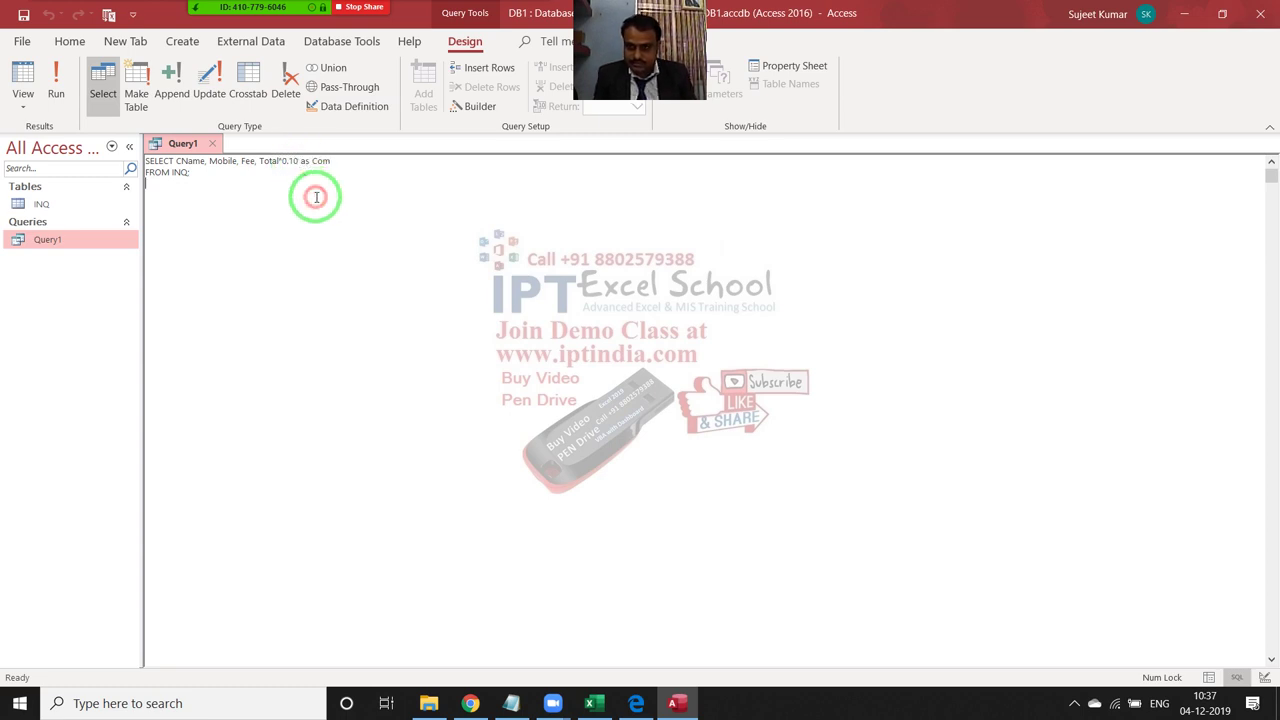
click(212, 143)
click(623, 400)
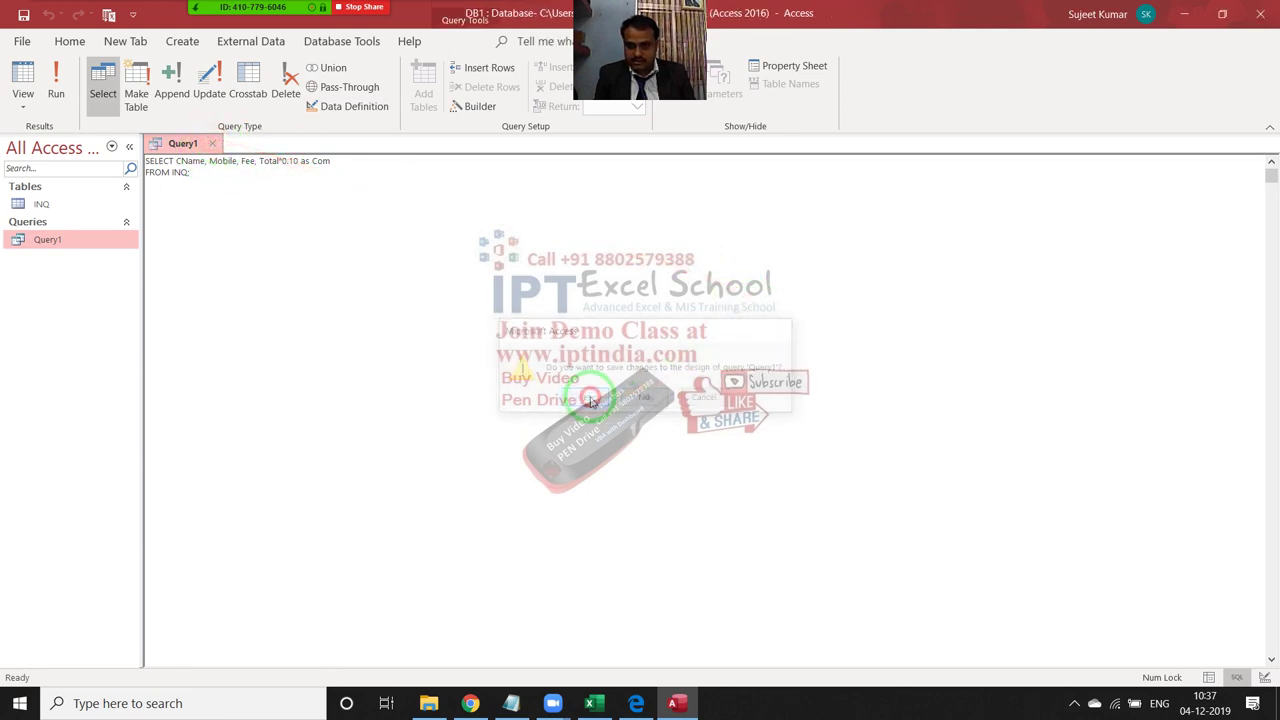
click(27, 247)
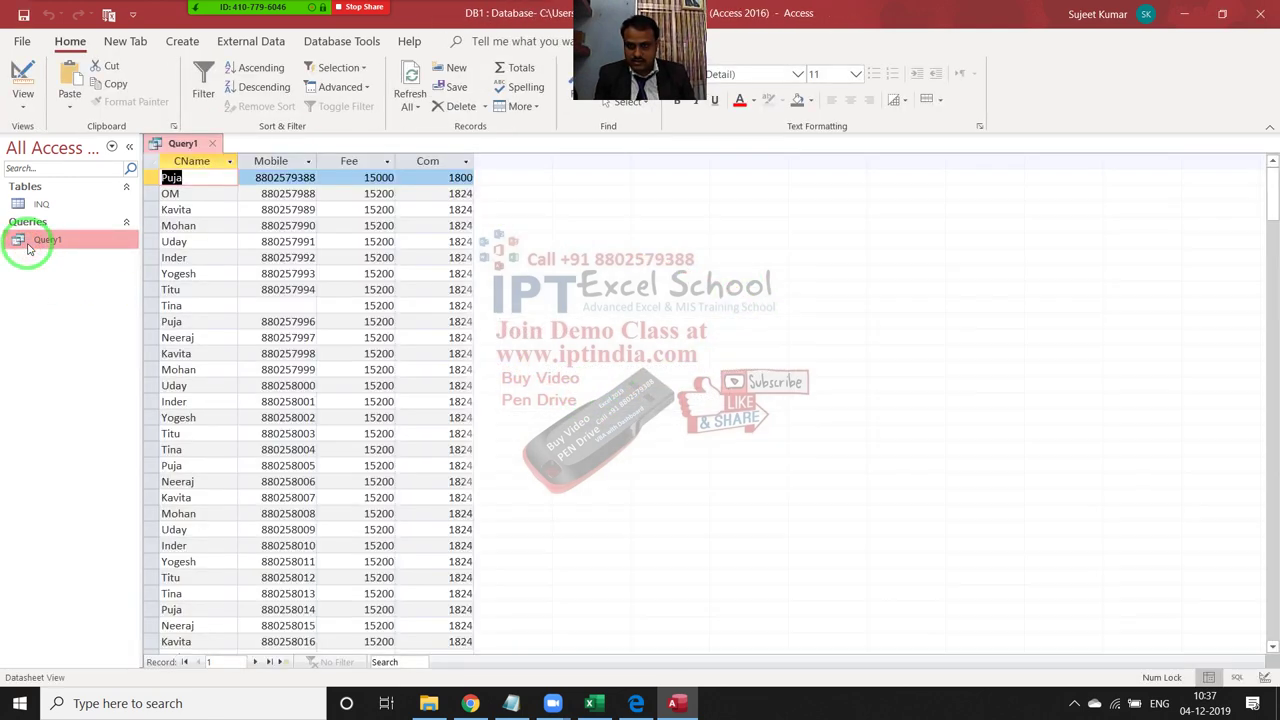
click(423, 161)
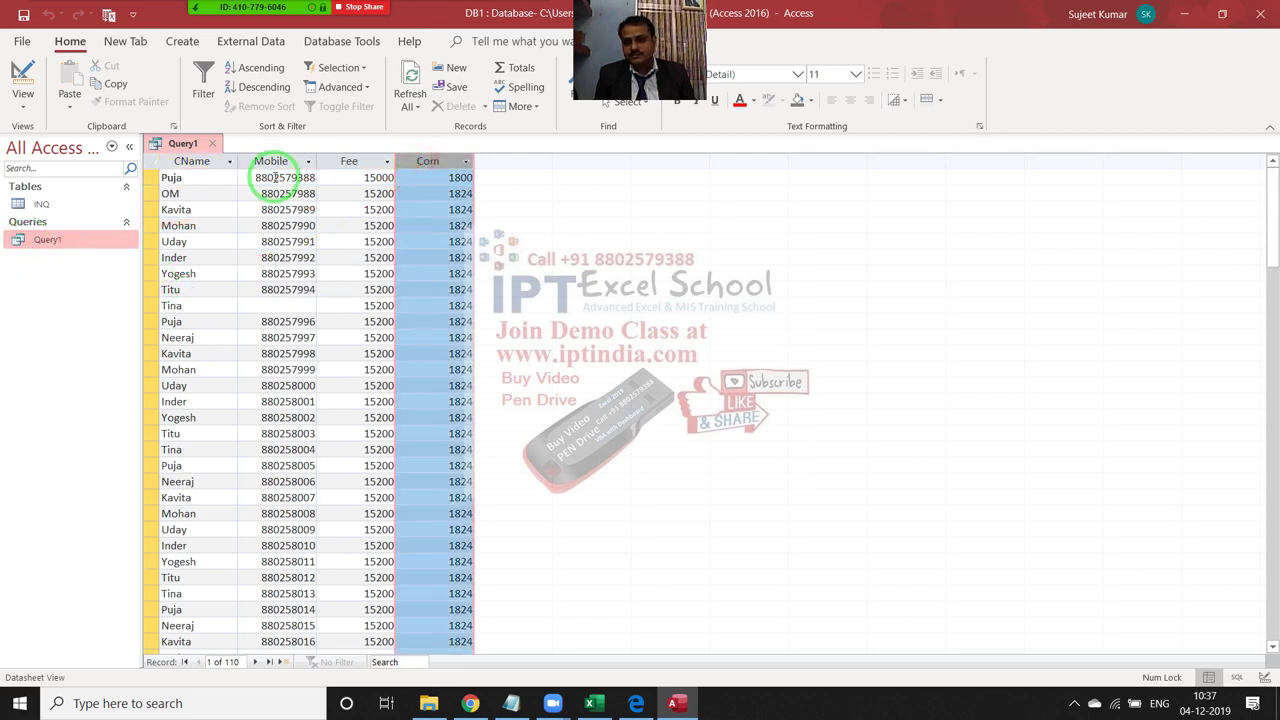
click(212, 143)
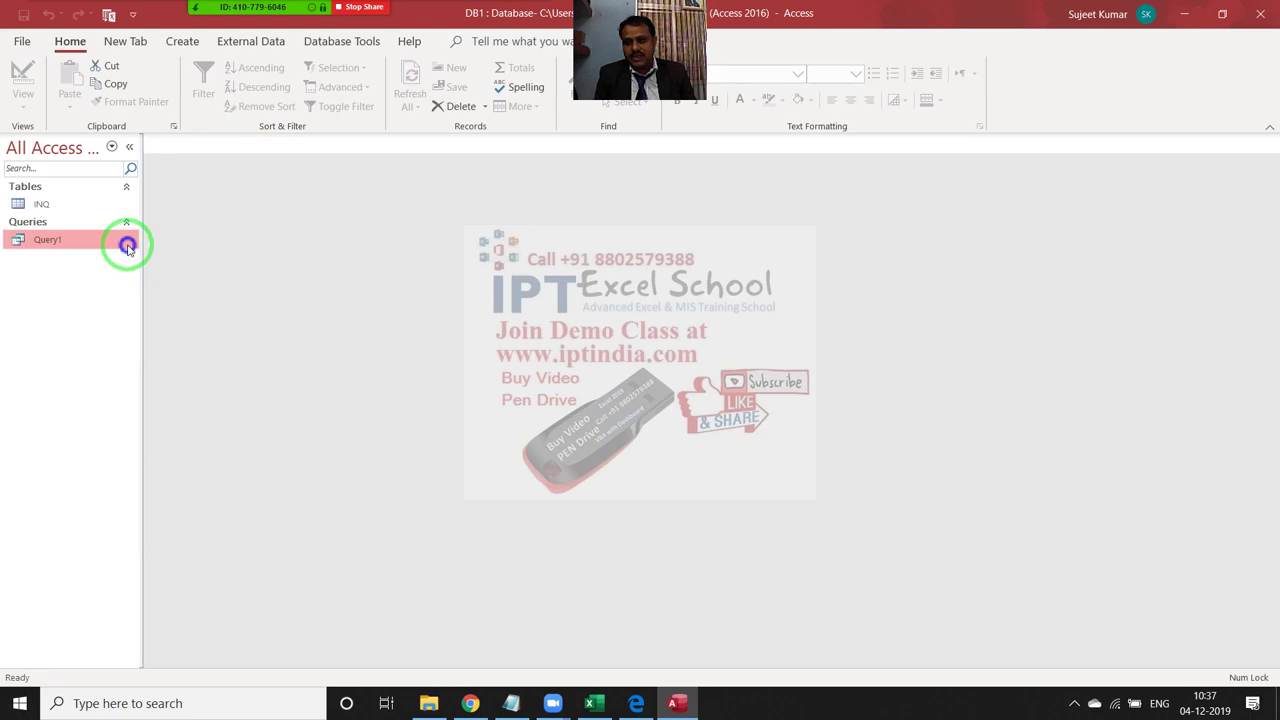
- Open Query1's SQL and select the Total*0.1 expression
right_click(127, 243)
click(168, 274)
click(389, 162)
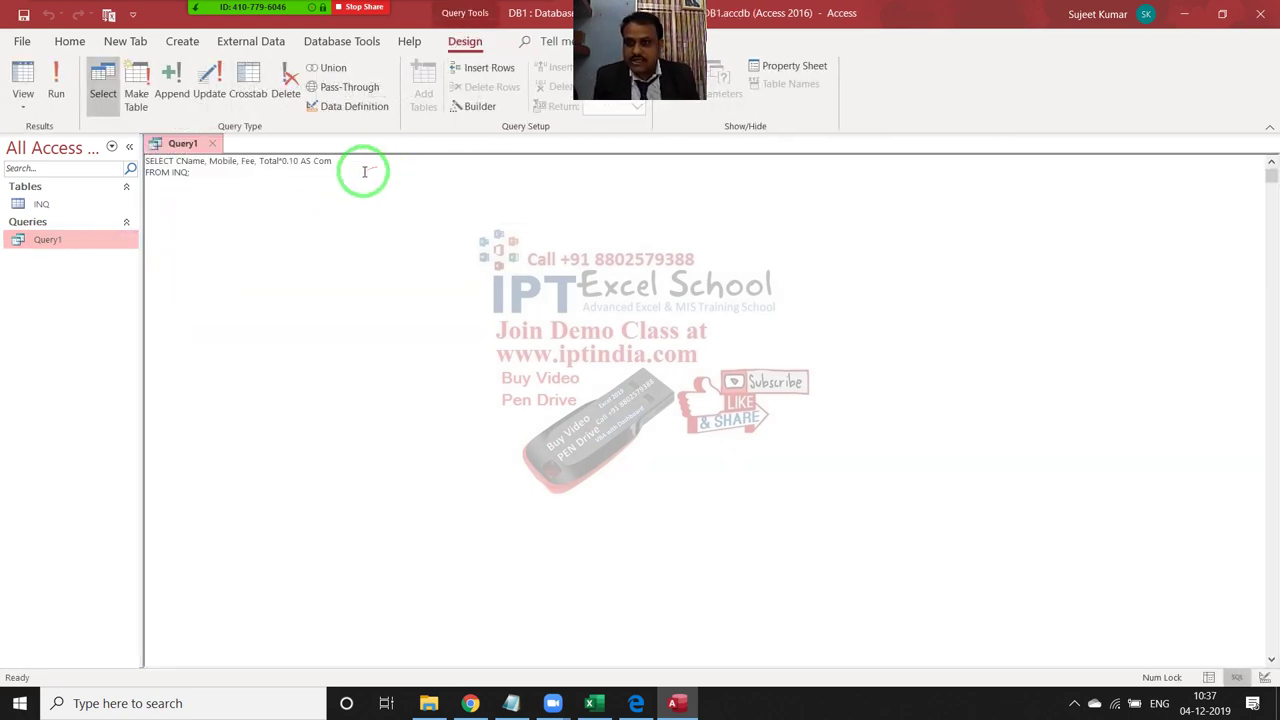
click(256, 161)
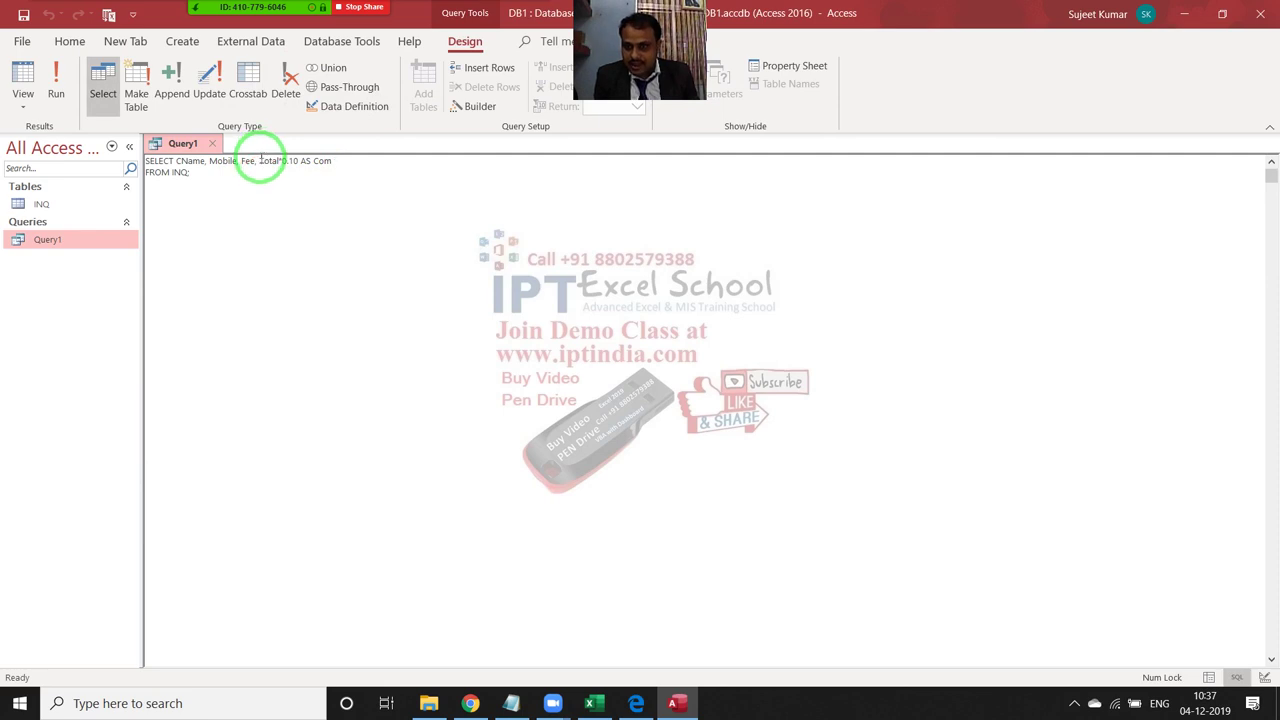
drag(258, 161, 299, 165)
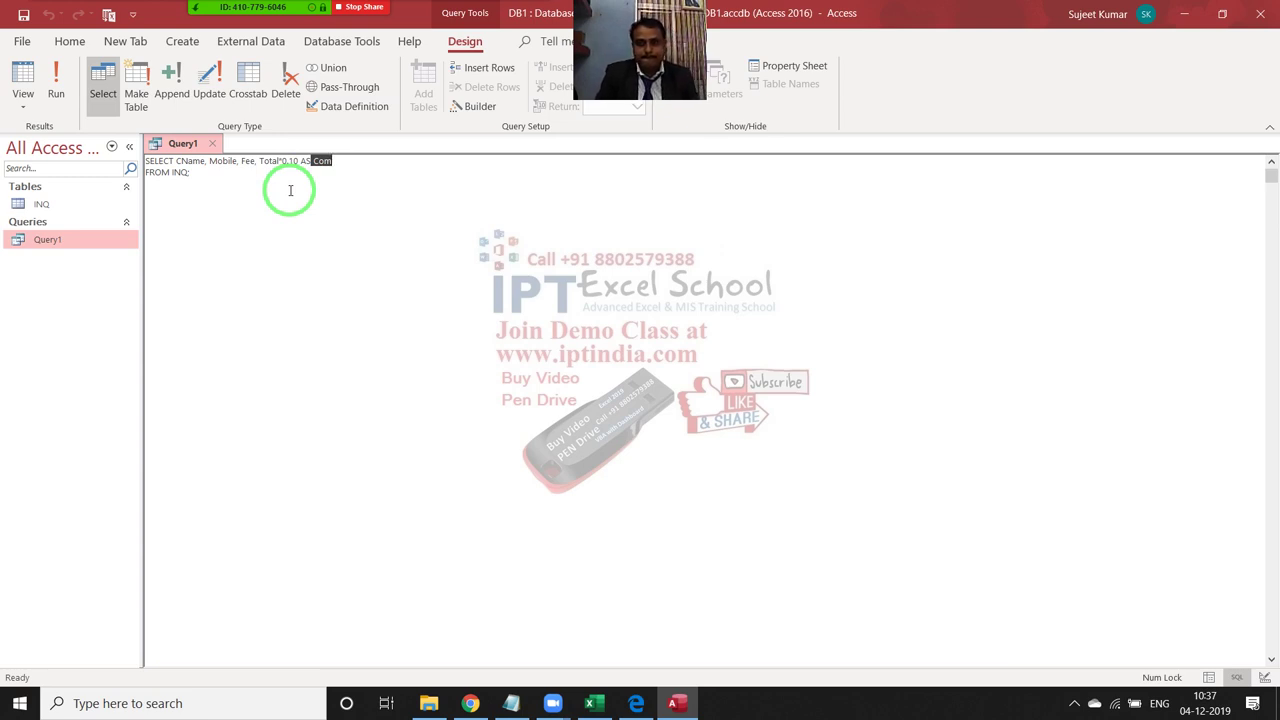
- Check INQ's CDate field and append 'Month(CDate) as Month' to the SELECT list
double_click(95, 204)
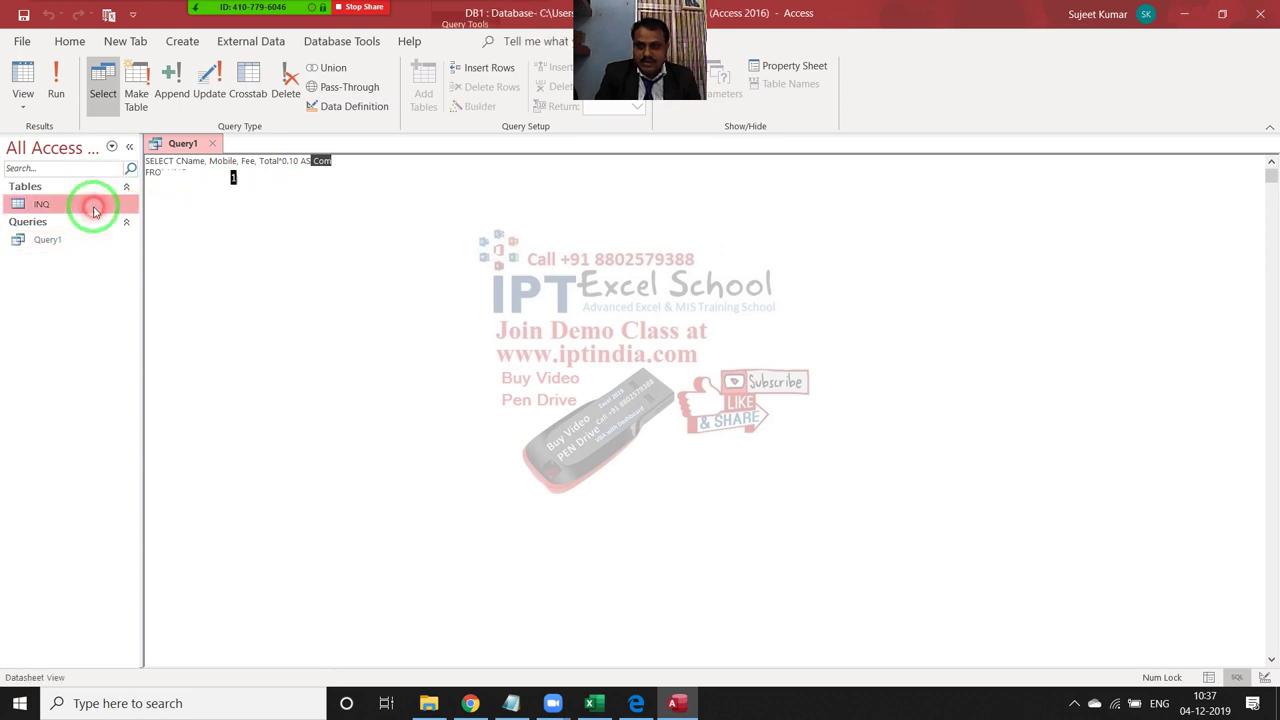
click(368, 163)
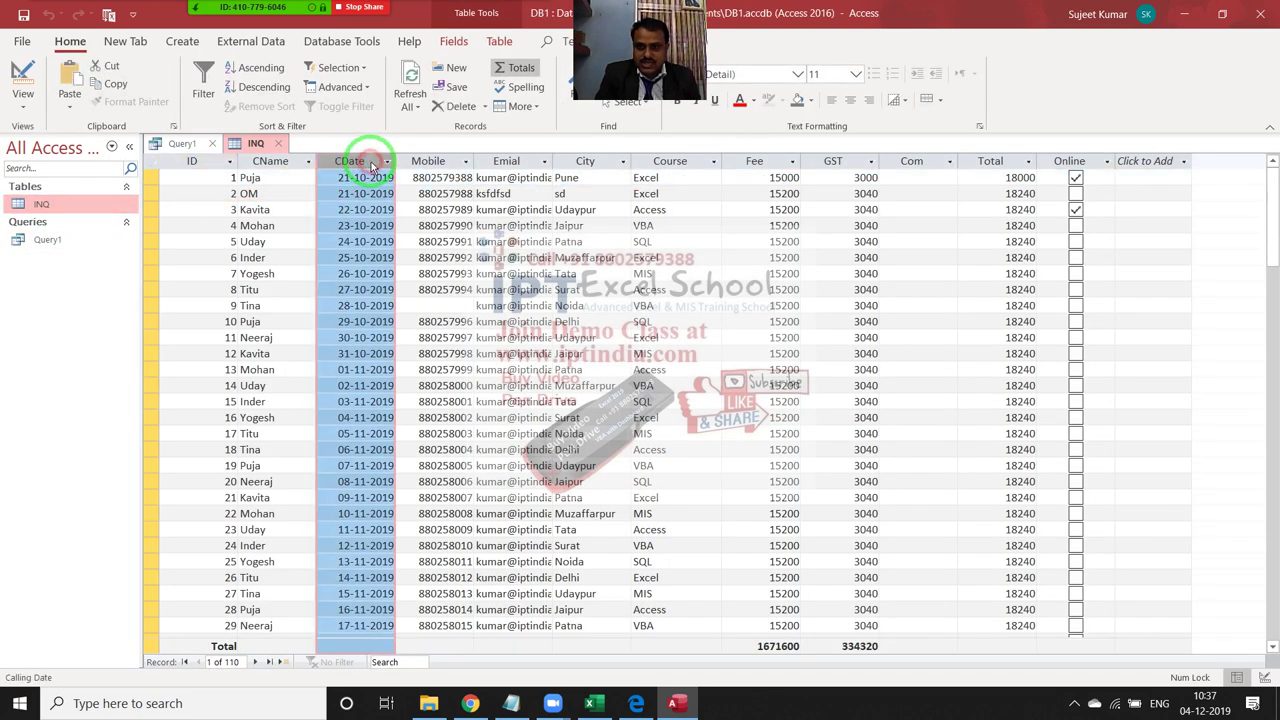
click(278, 143)
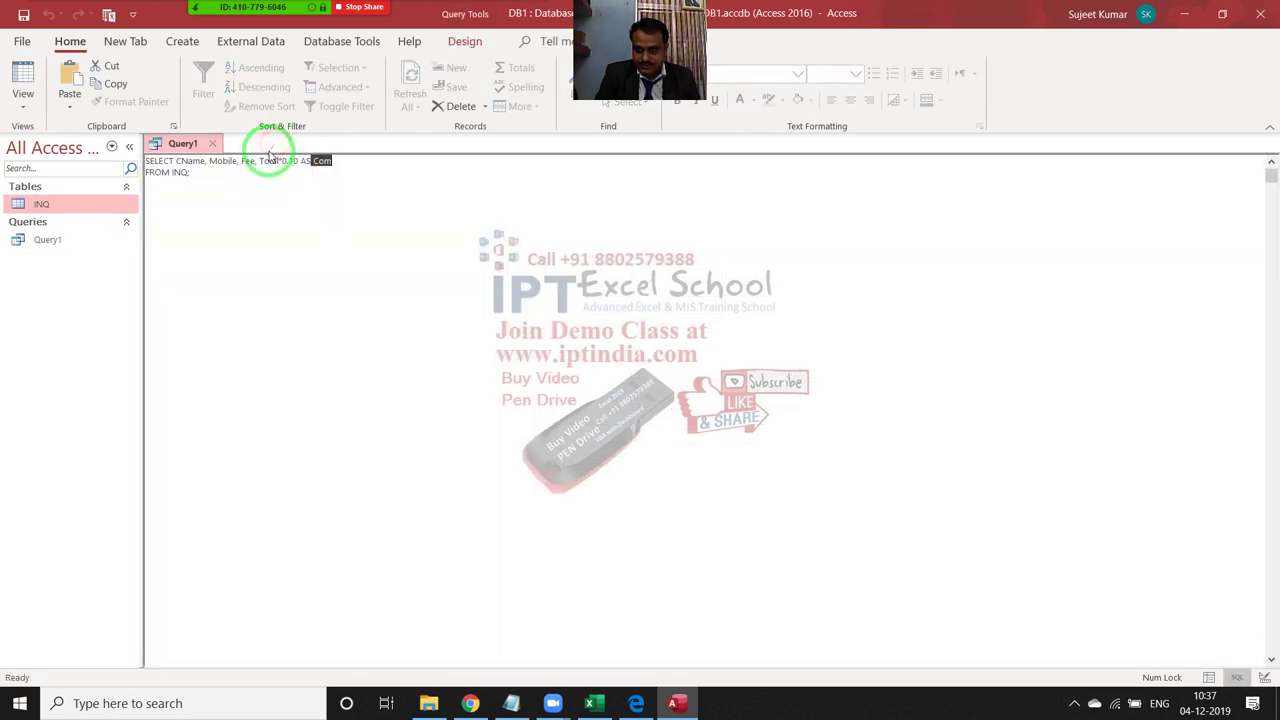
click(345, 165)
text(,Month()
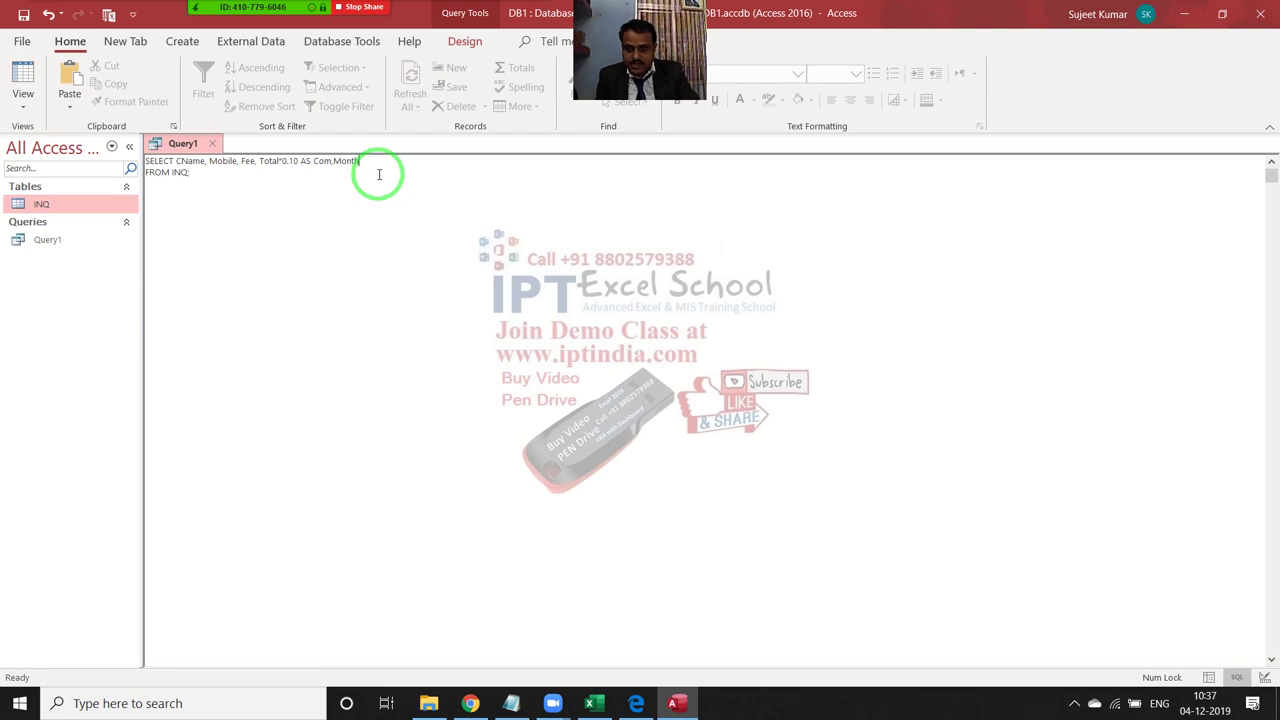
double_click(57, 207)
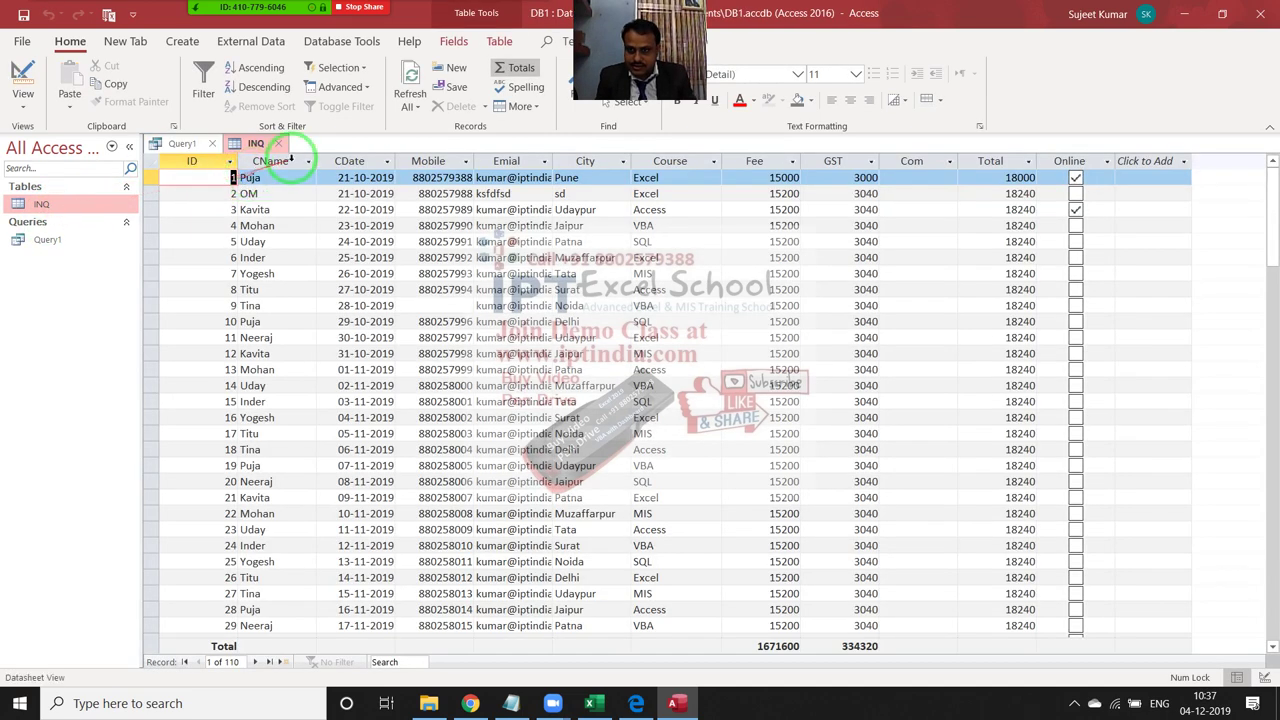
click(343, 161)
click(279, 144)
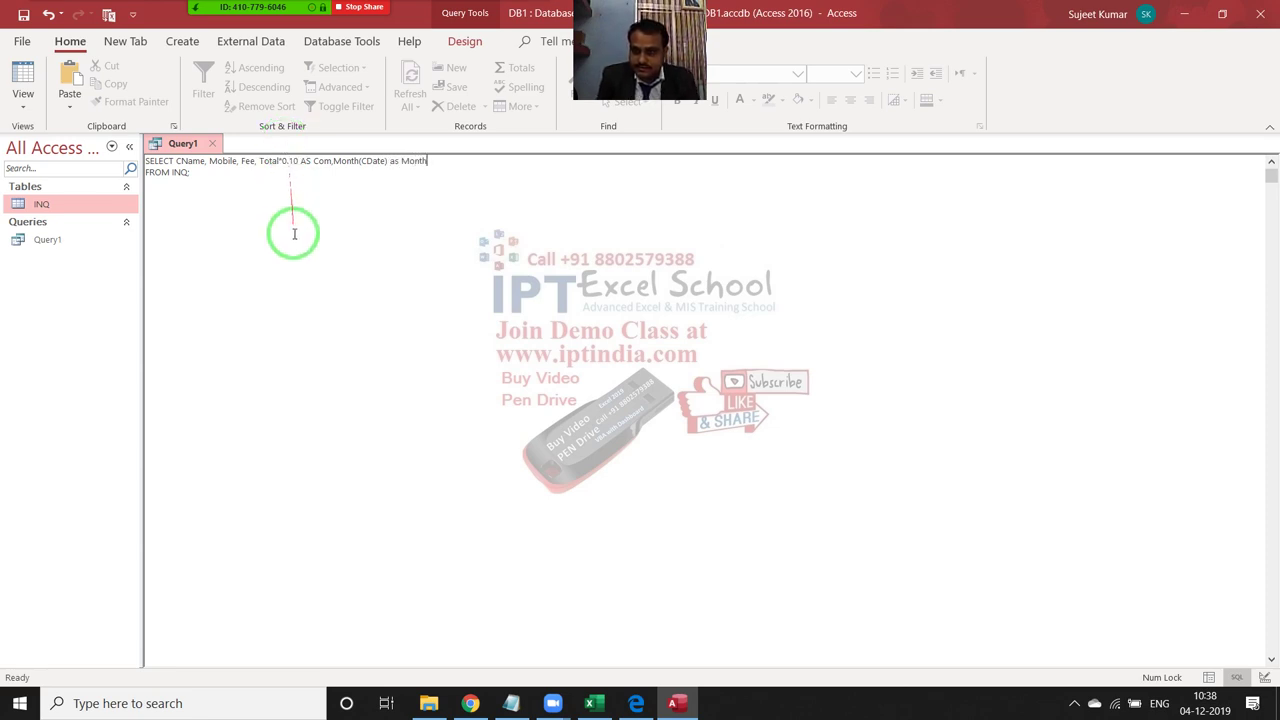
click(214, 144)
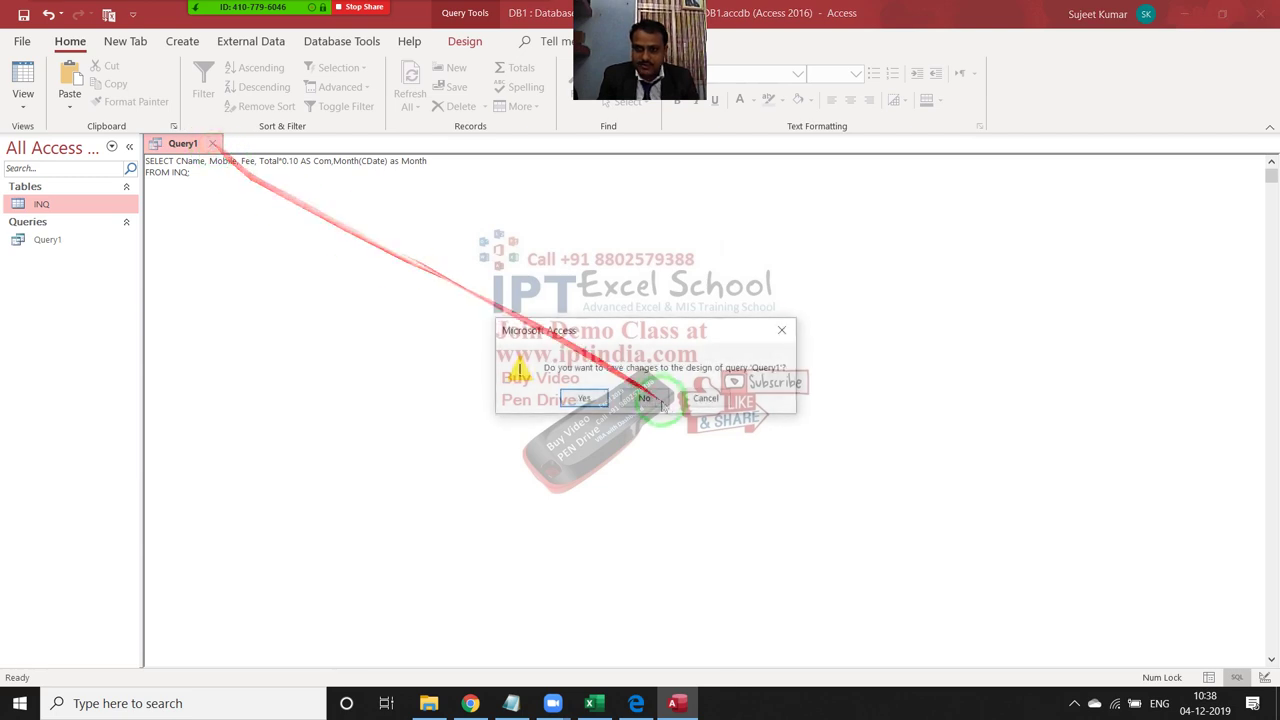
- Save Query1 and view its new Month column showing 10 and 11
click(677, 375)
double_click(80, 240)
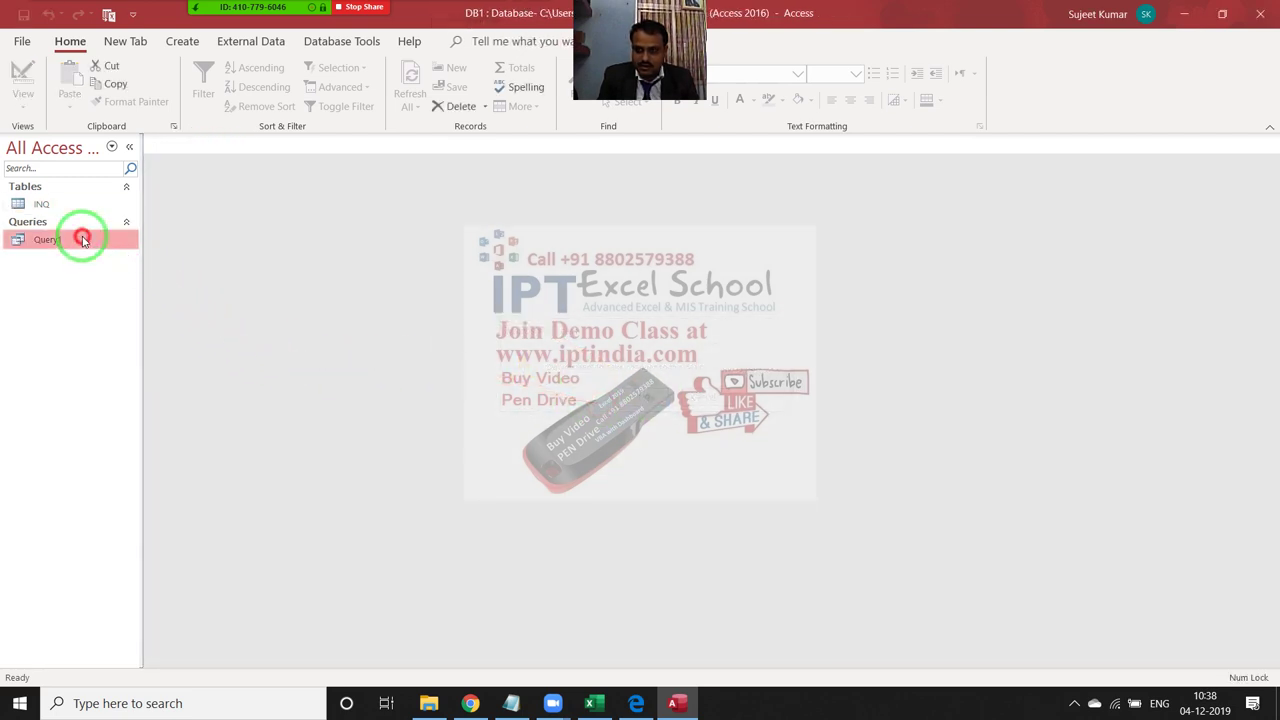
click(500, 161)
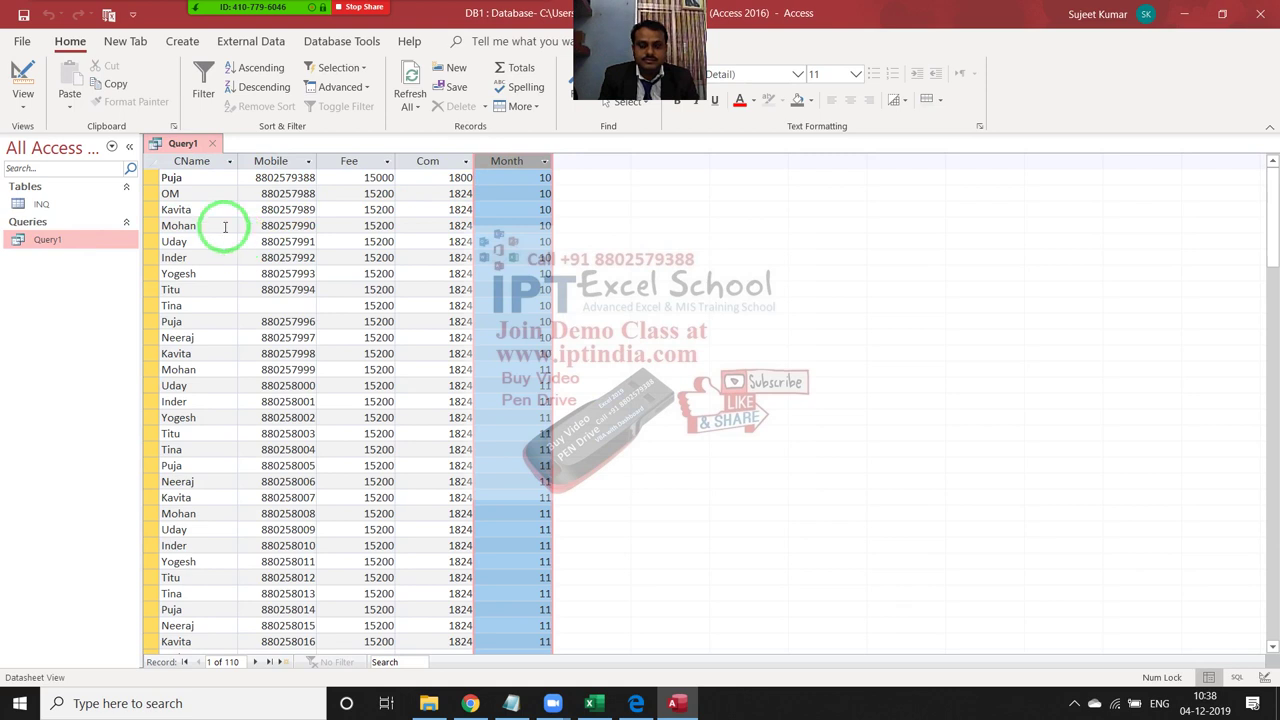
right_click(100, 238)
drag(34, 110, 200, 147)
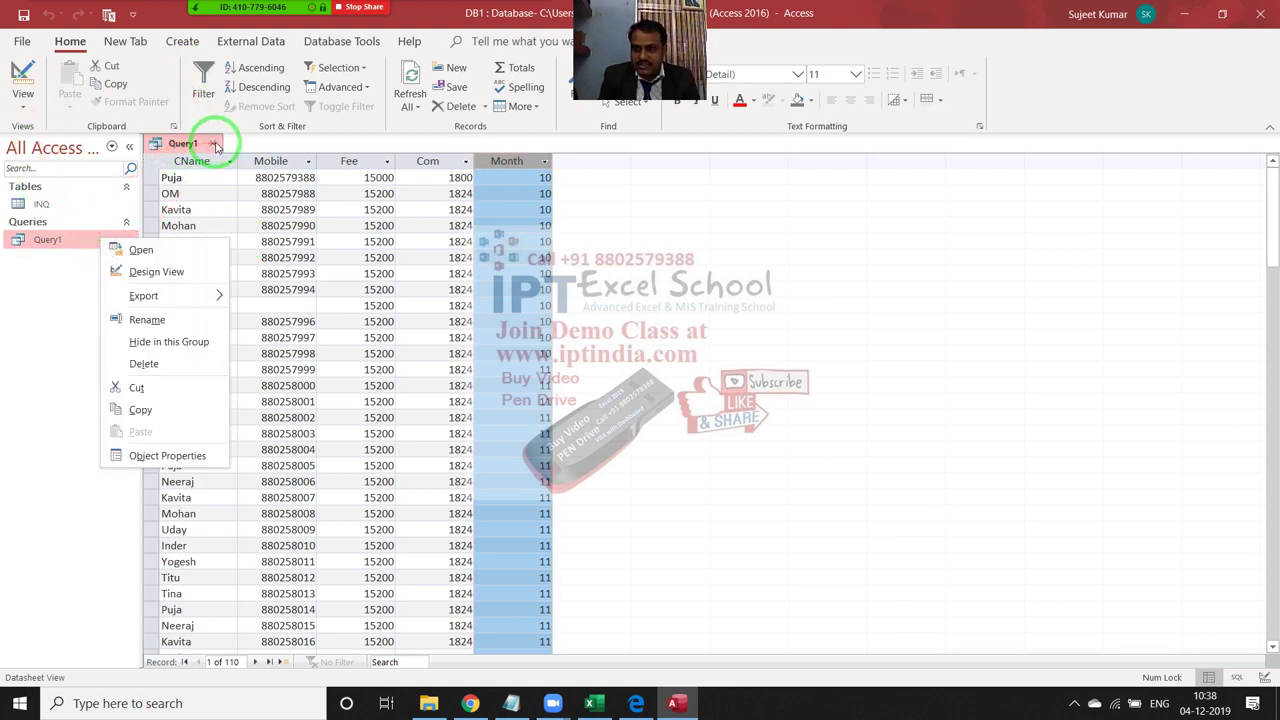
click(211, 145)
- Reopen Query1's SQL and select the Month(CDate) expression
right_click(114, 242)
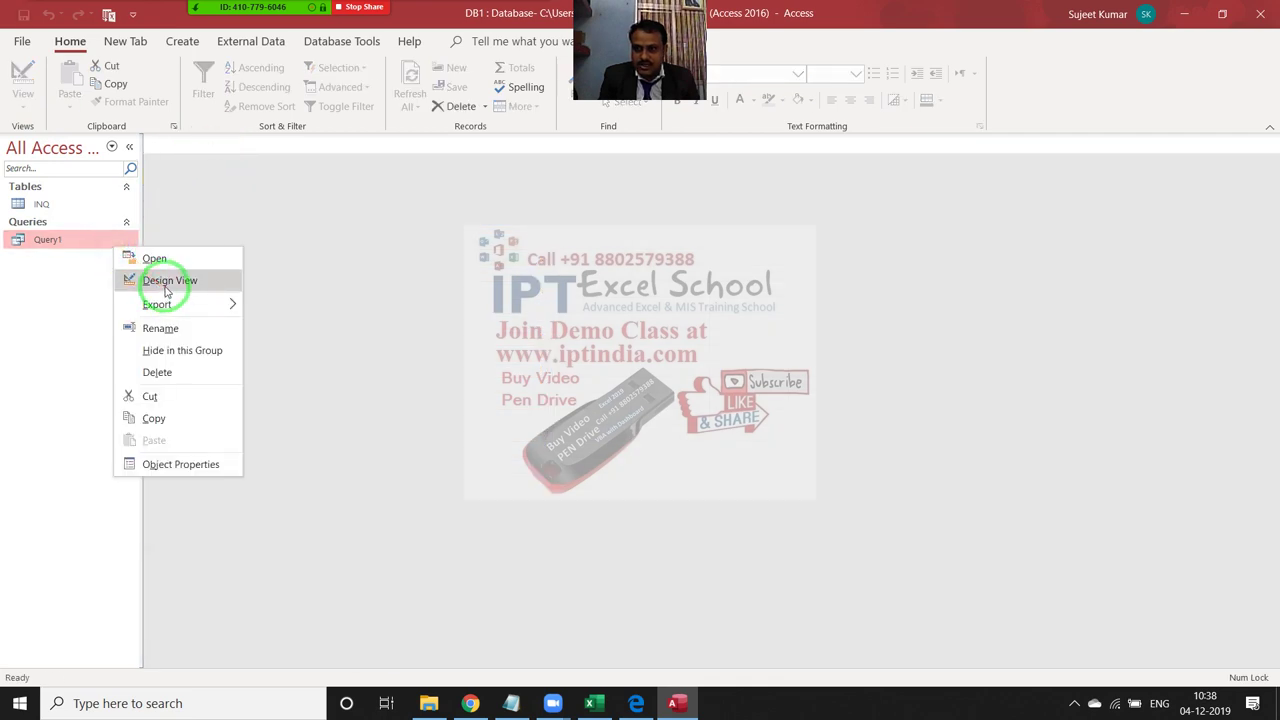
click(167, 283)
drag(391, 162, 335, 162)
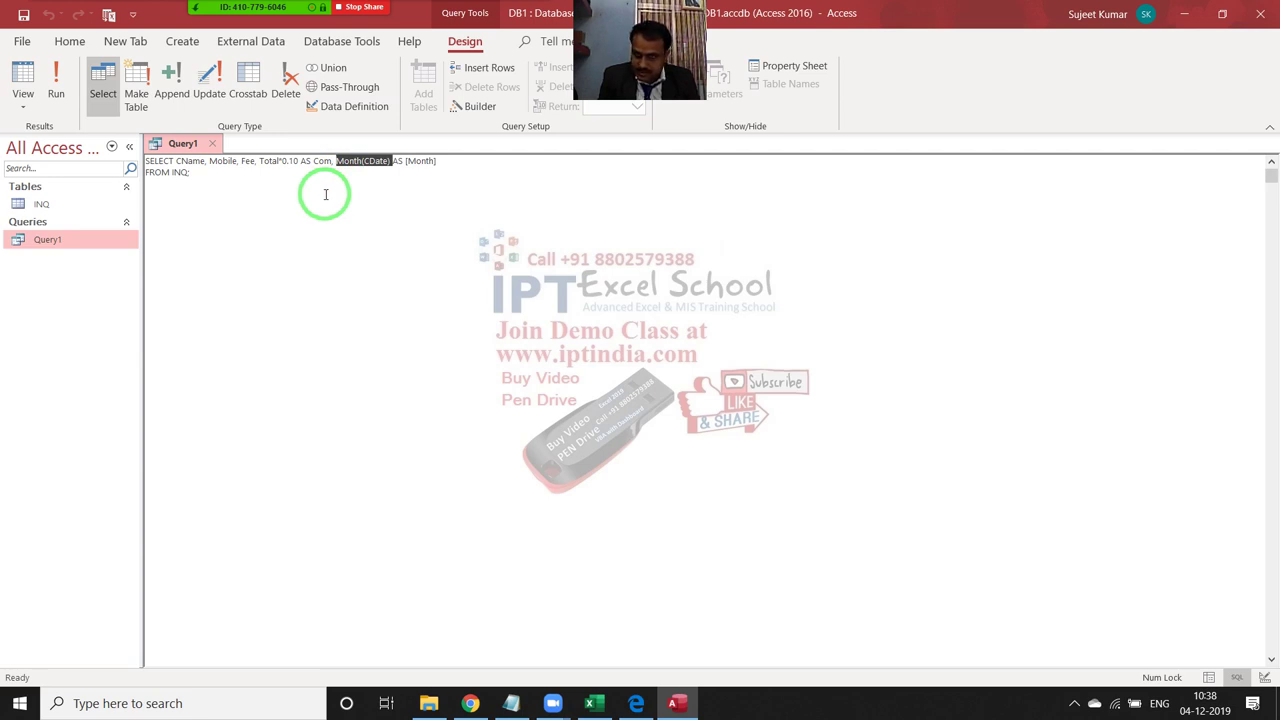
- Switch to Chrome and load techonthenet.com
click(468, 703)
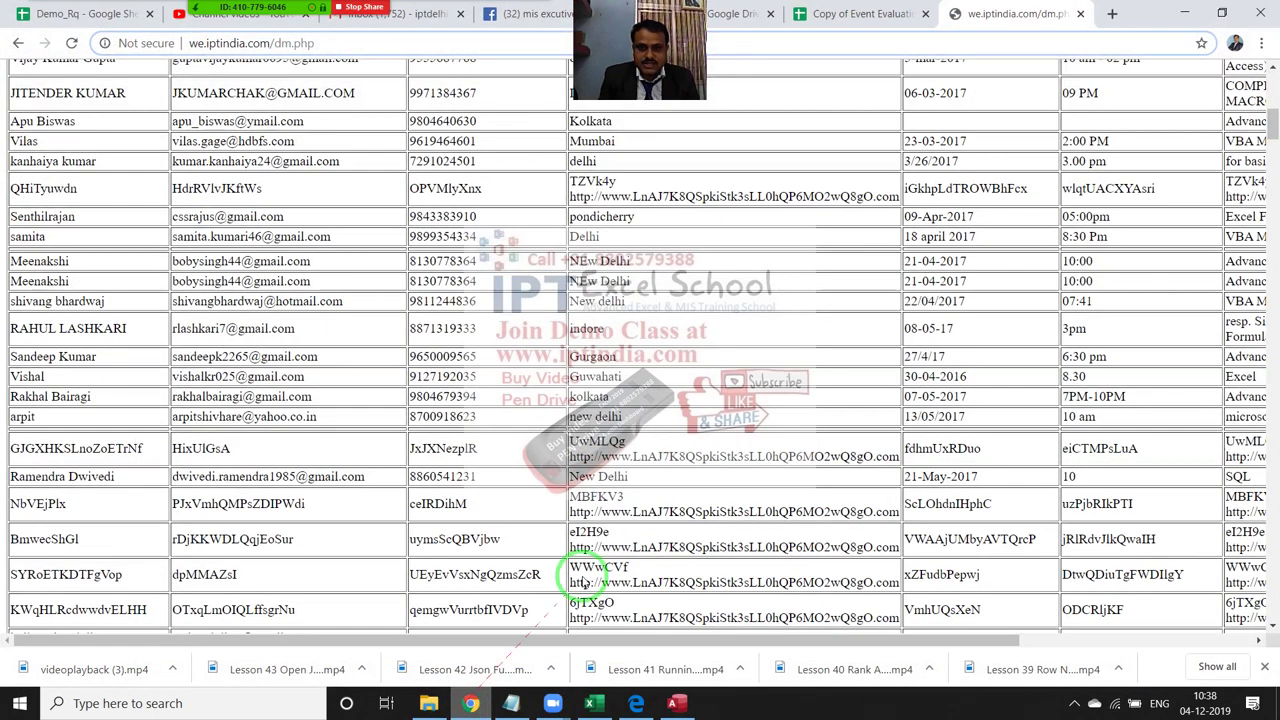
click(1031, 42)
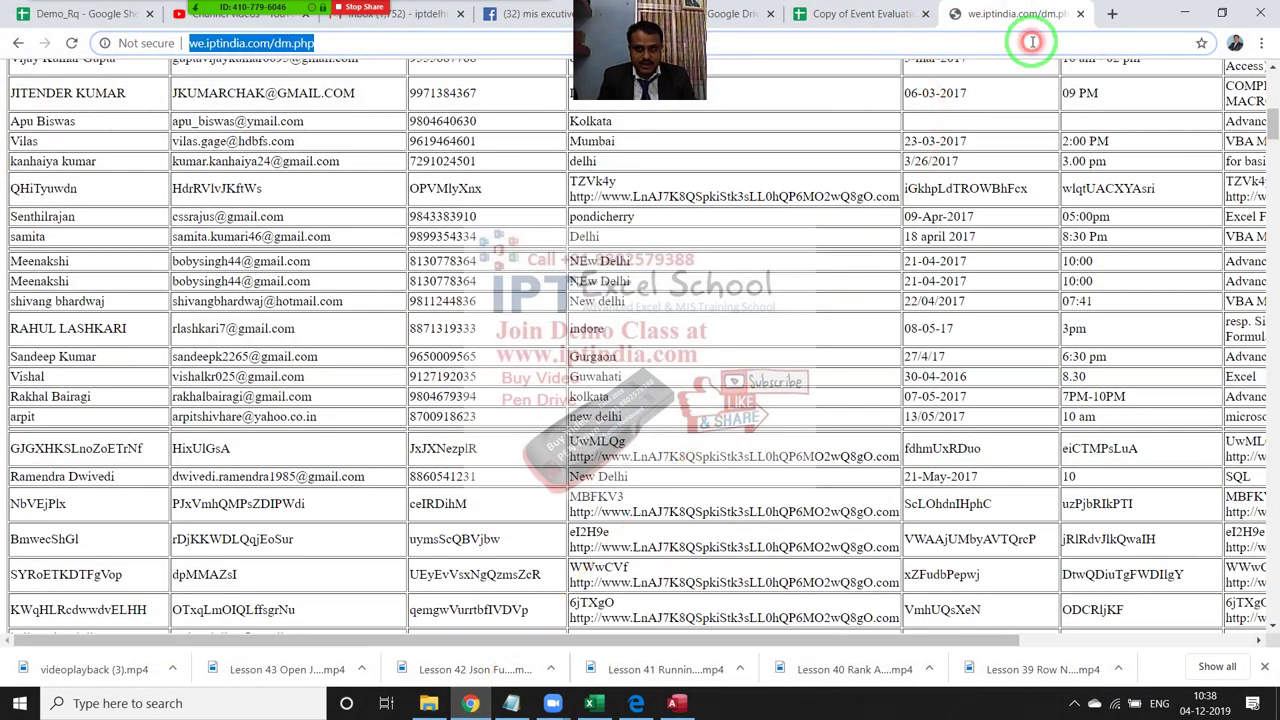
text(th)
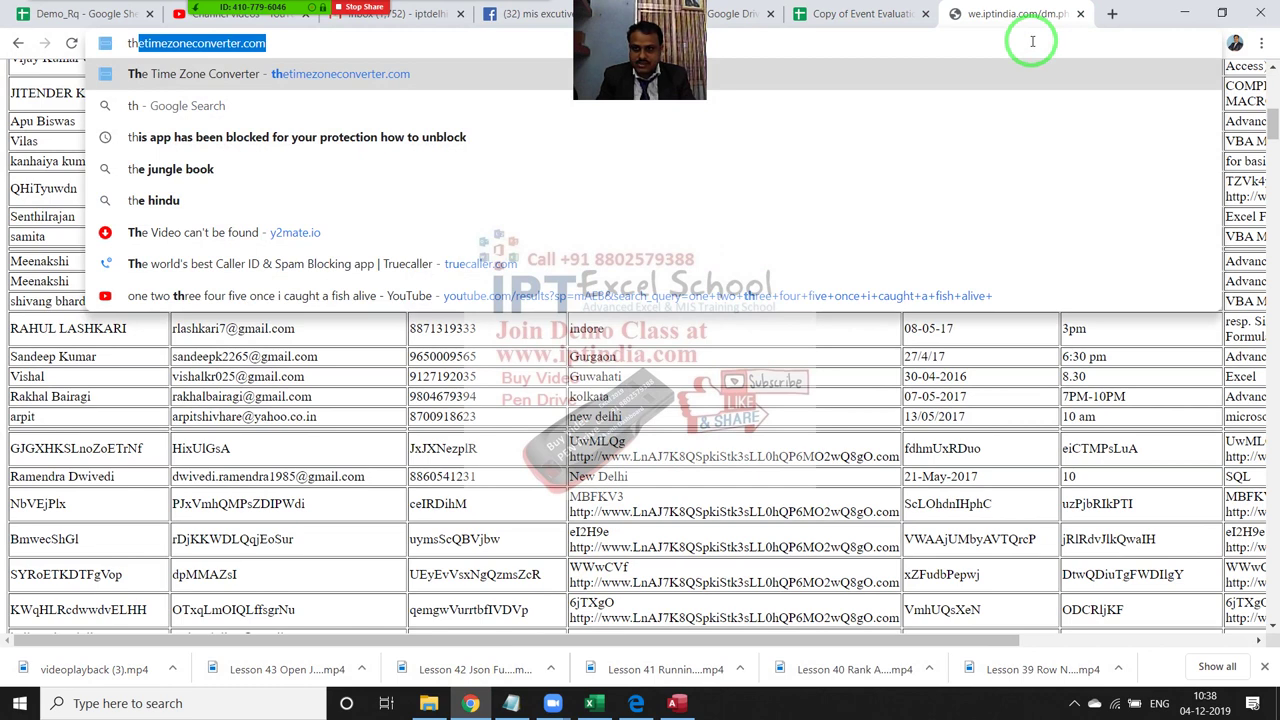
text(e)
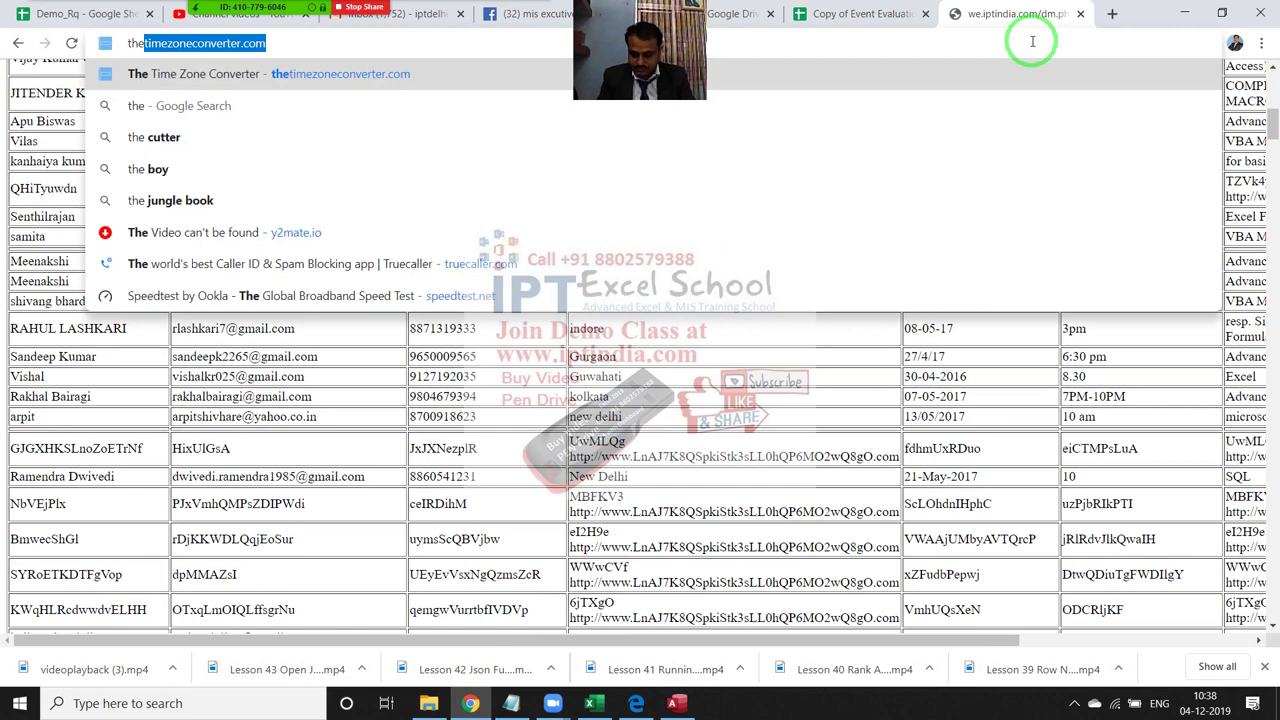
key(BackSpace)
text(c)
key(BackSpace)
key(BackSpace)
key(BackSpace)
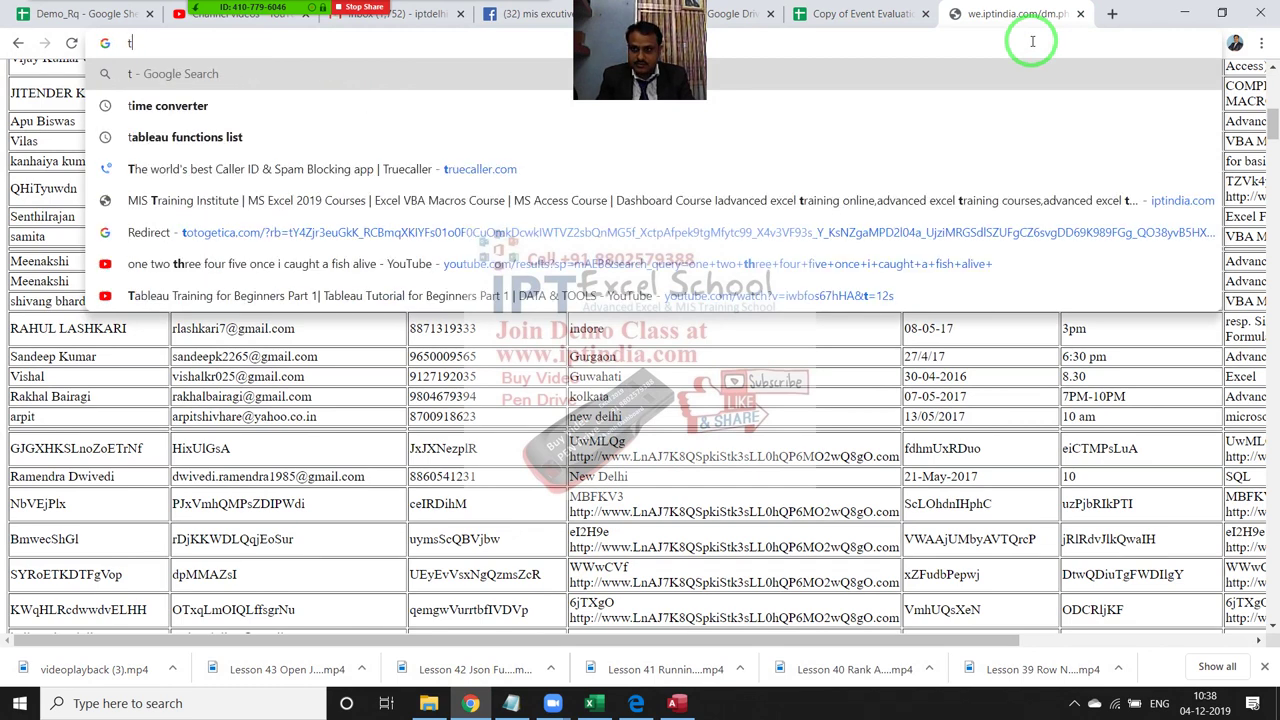
text(e)
key(Return)
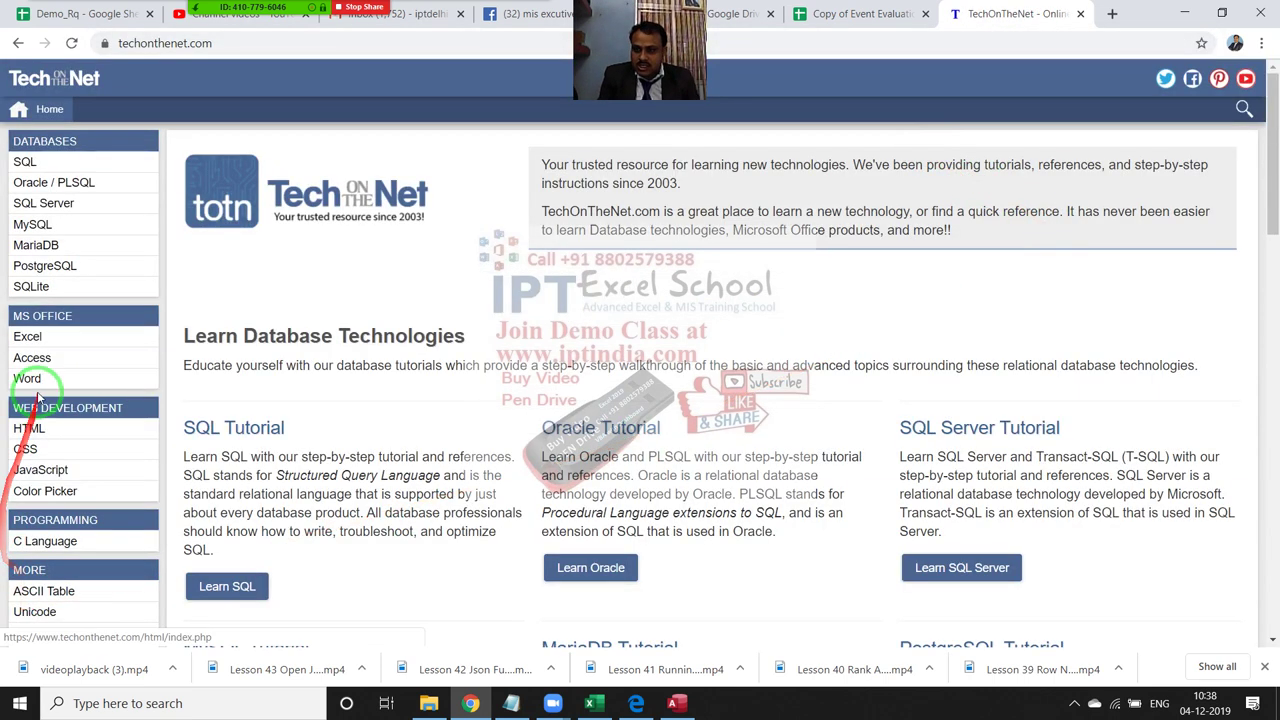
- Open the SQL Server tutorial and follow its 'Functions - Category' link
click(57, 210)
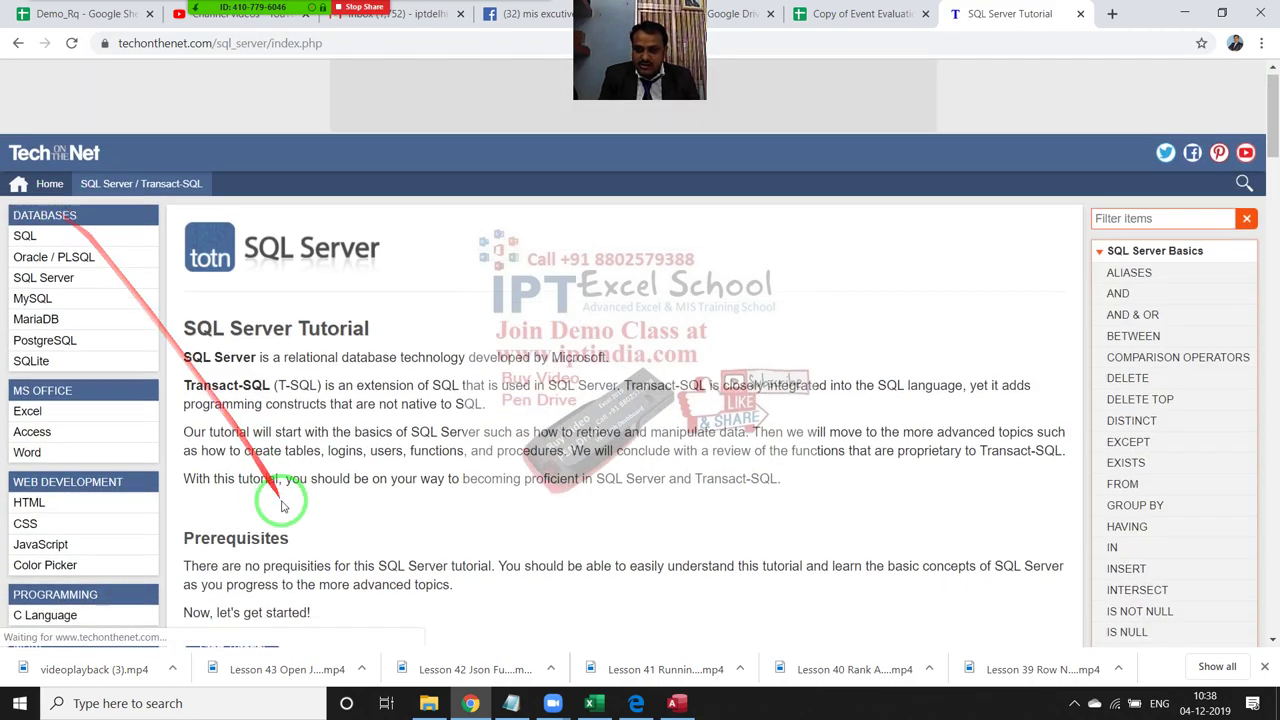
scroll(277, 491, down, 2)
scroll(280, 505, down, 2)
scroll(283, 500, down, 1)
scroll(283, 500, down, 1)
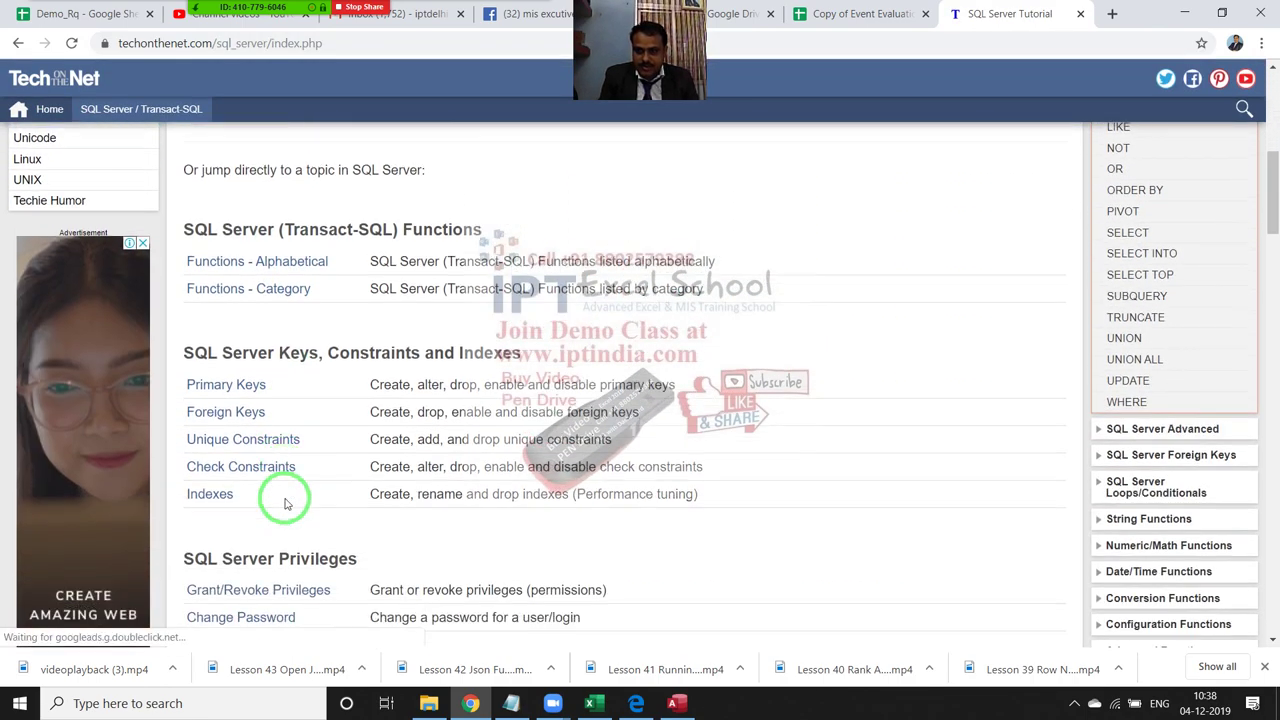
scroll(280, 495, down, 1)
scroll(285, 497, up, 4)
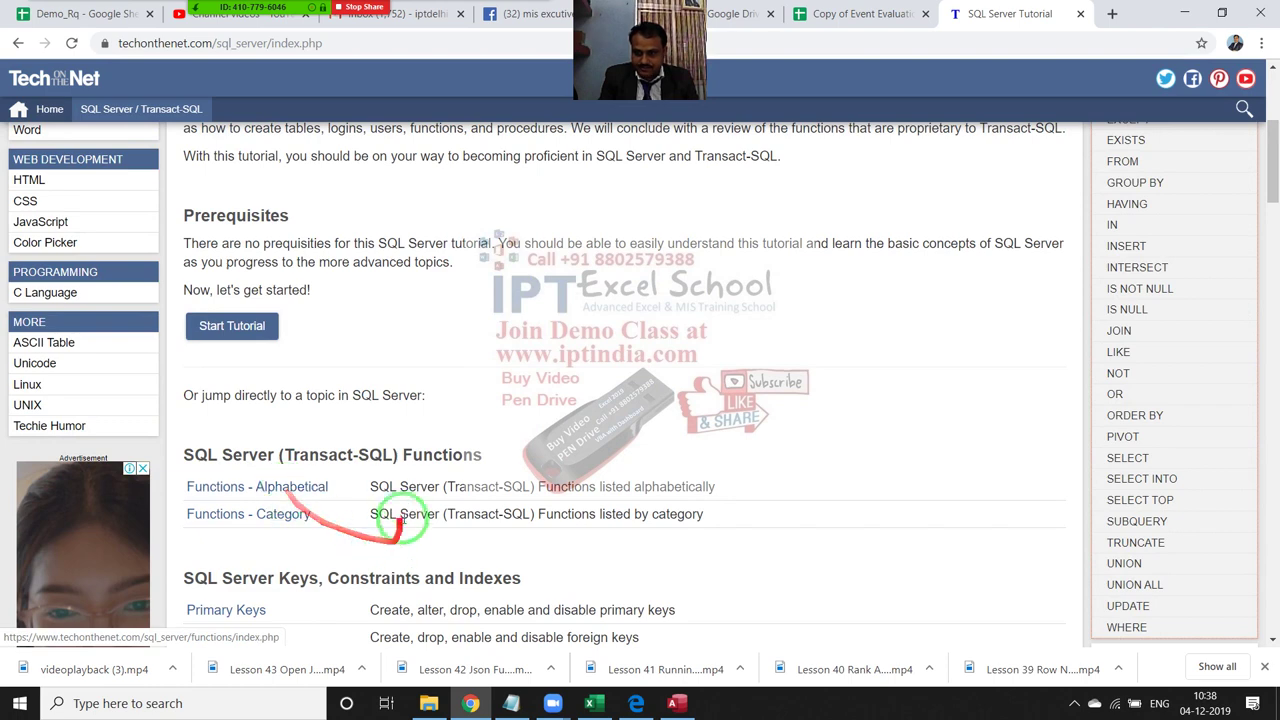
scroll(425, 508, up, 1)
scroll(428, 530, down, 1)
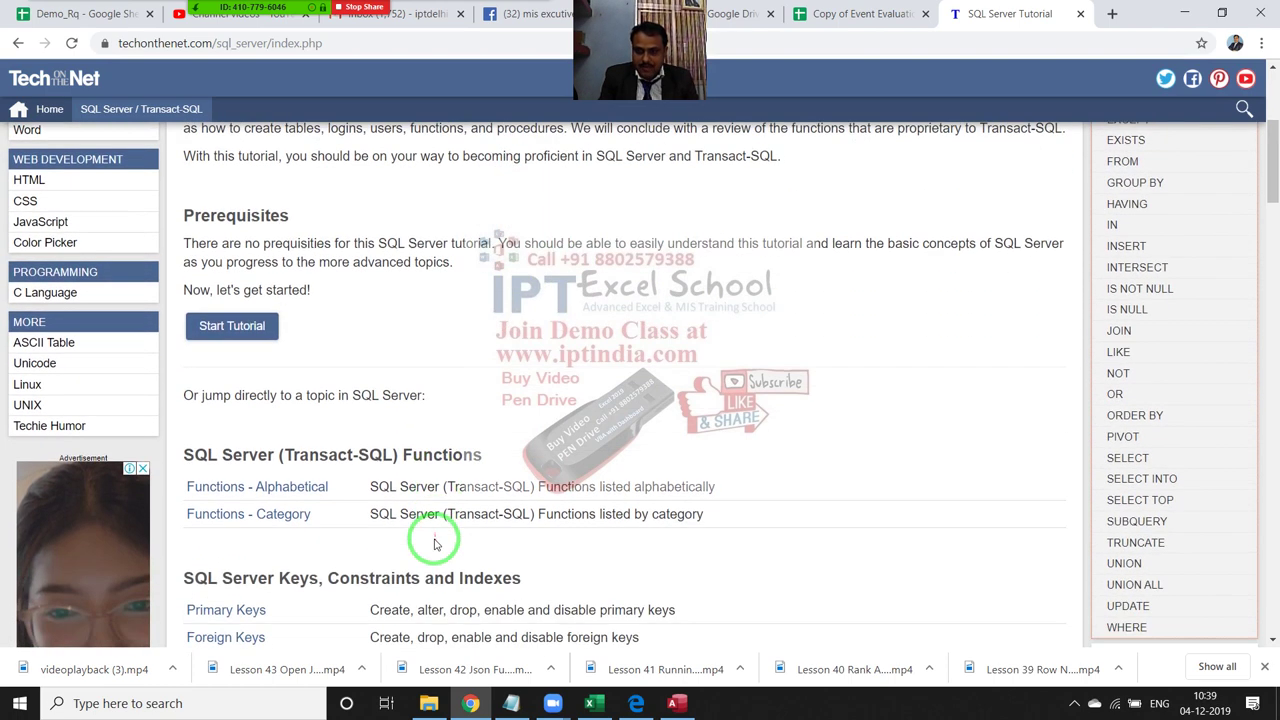
scroll(428, 534, down, 1)
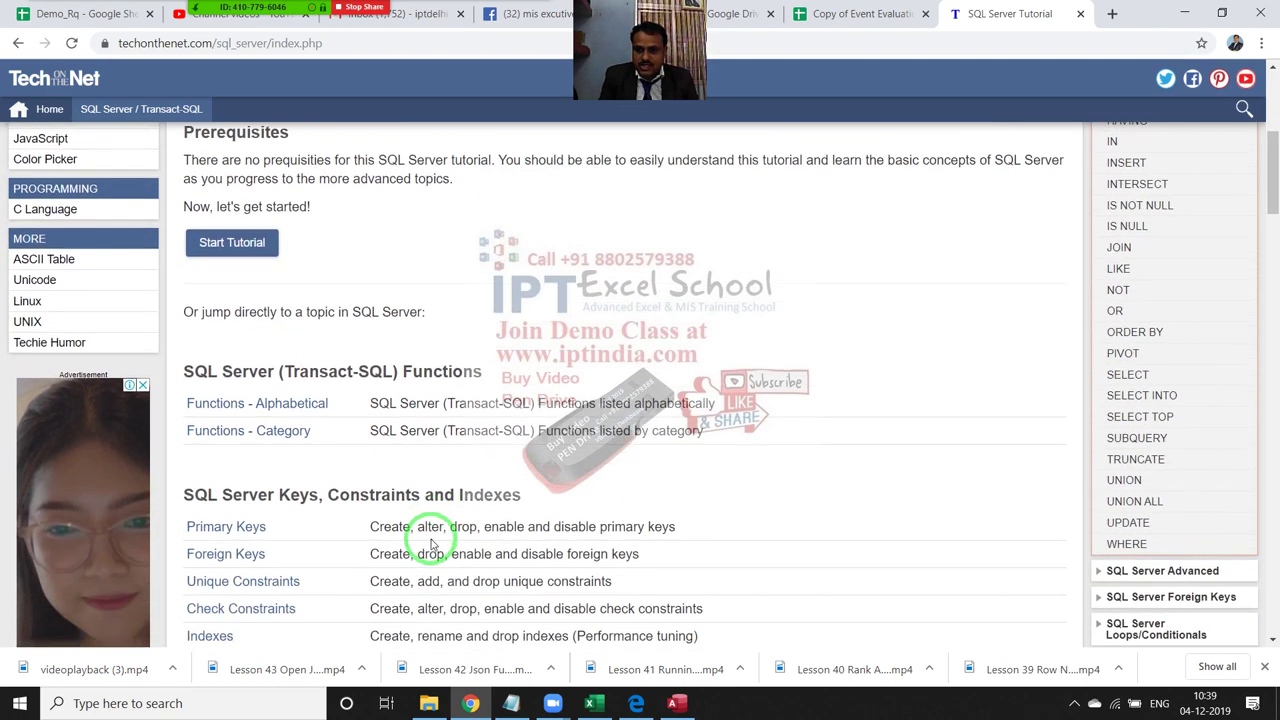
click(278, 430)
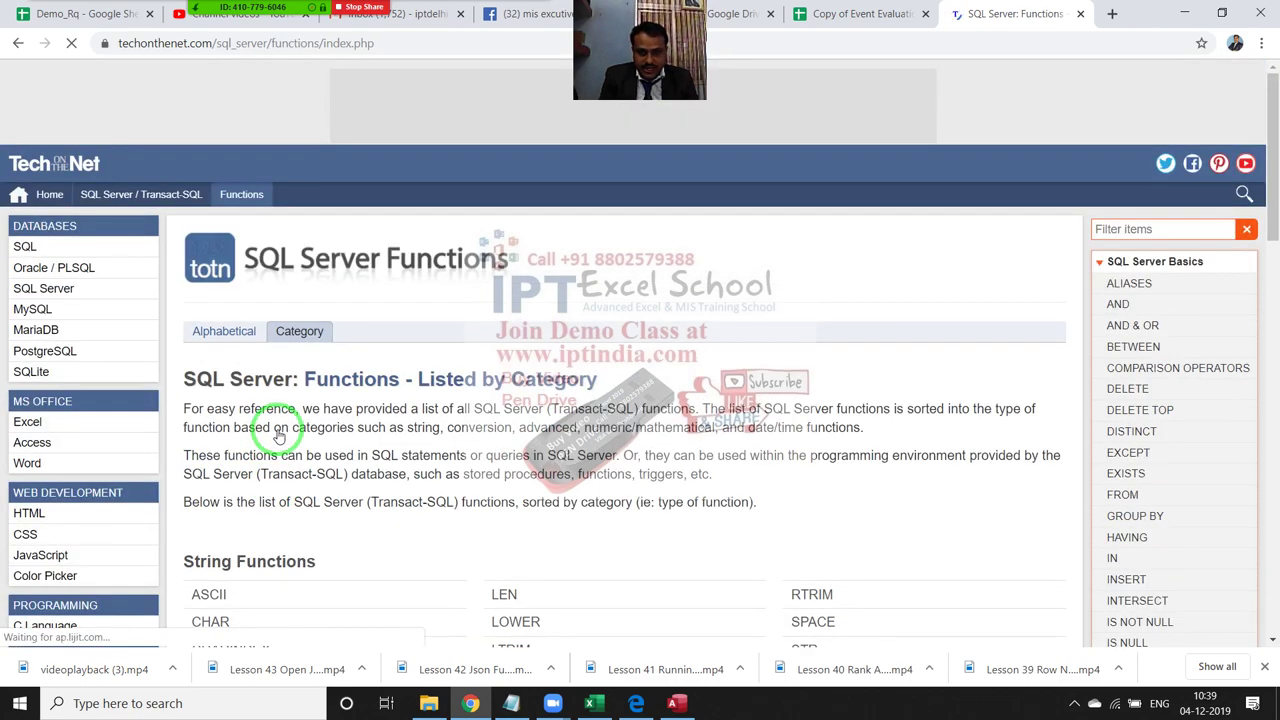
- Scroll through the String, Numeric/Math and Date/Time function lists
scroll(436, 440, down, 2)
scroll(436, 440, down, 1)
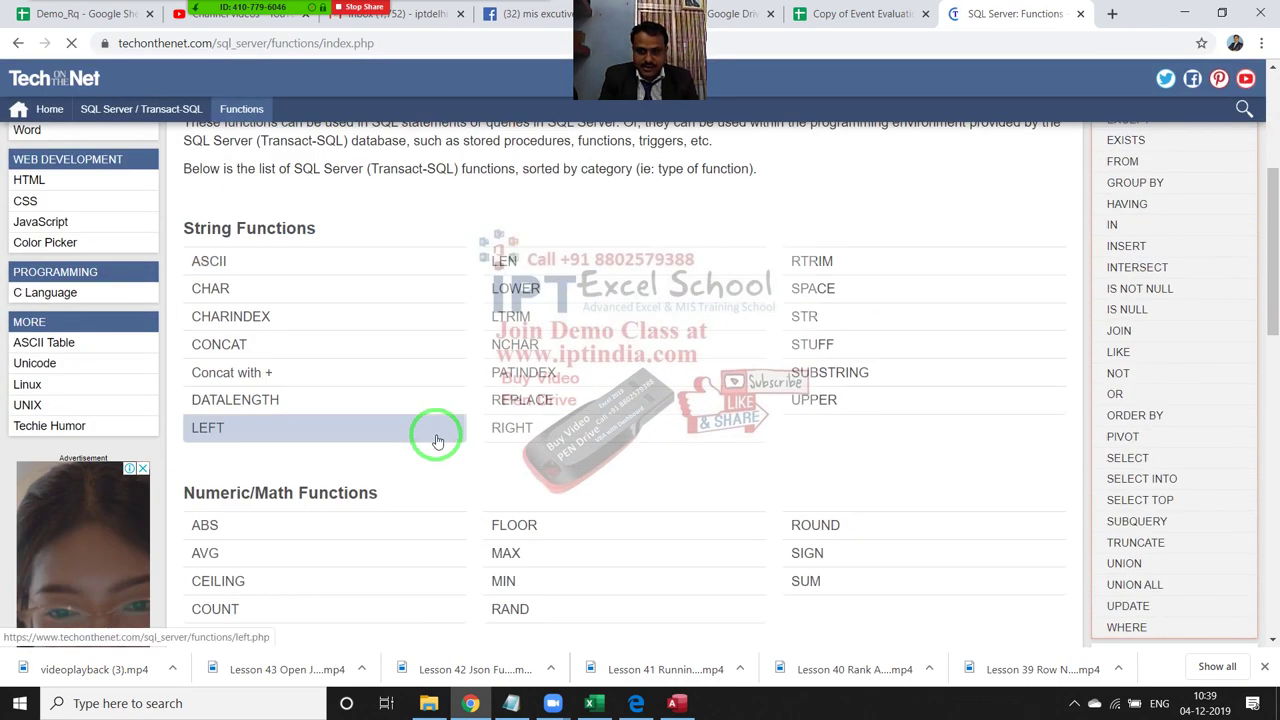
scroll(436, 450, down, 1)
scroll(436, 458, down, 2)
scroll(436, 458, down, 3)
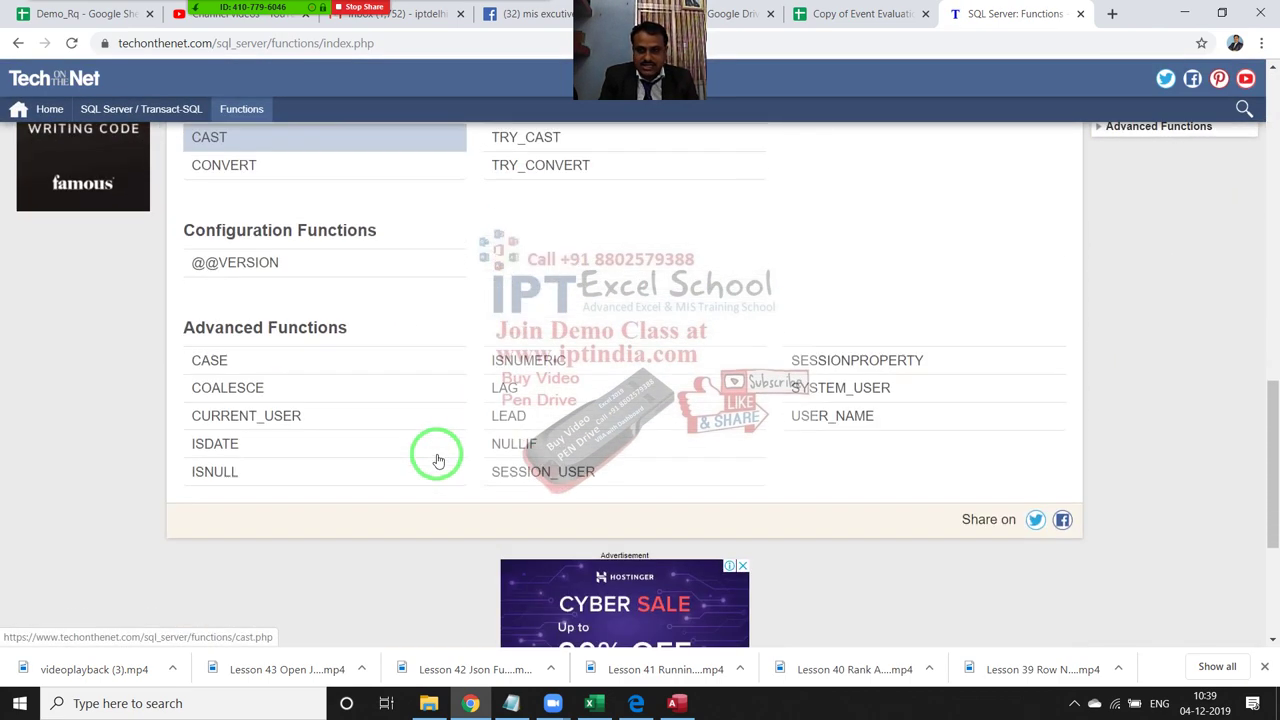
scroll(436, 458, down, 2)
scroll(437, 459, up, 1)
scroll(437, 459, up, 2)
scroll(438, 459, up, 3)
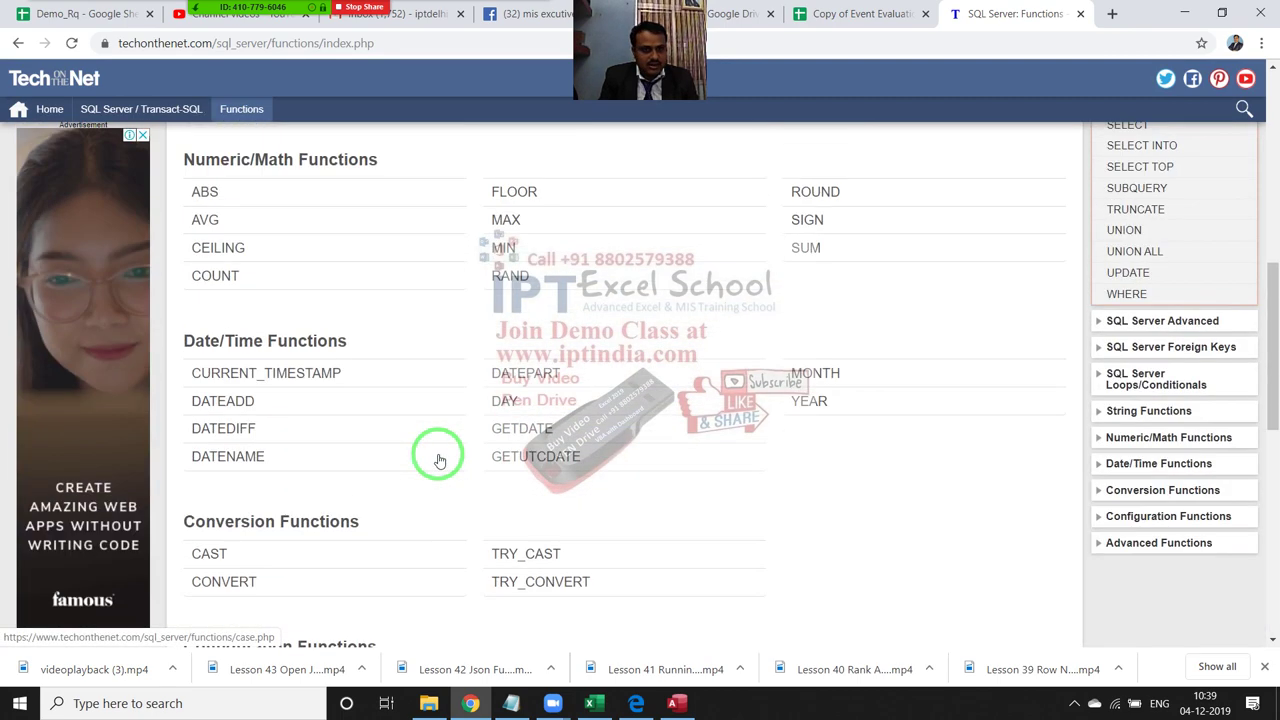
scroll(438, 459, up, 1)
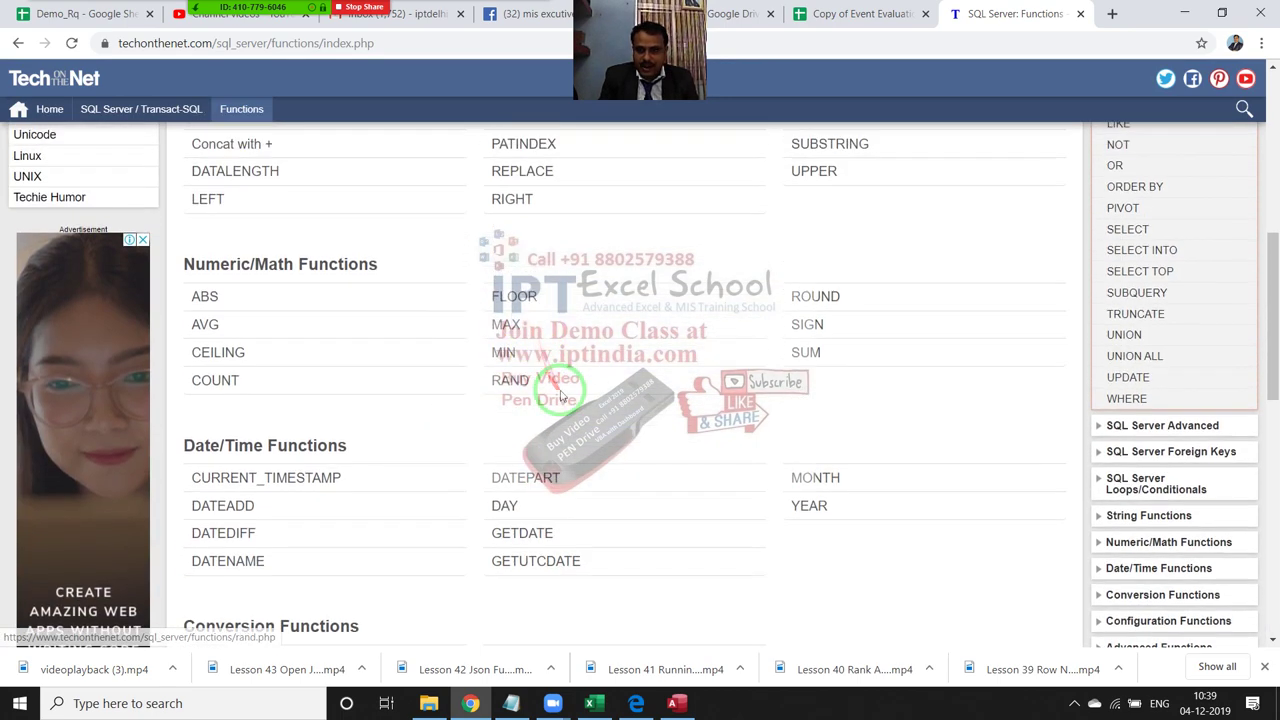
scroll(500, 440, up, 2)
scroll(568, 423, up, 2)
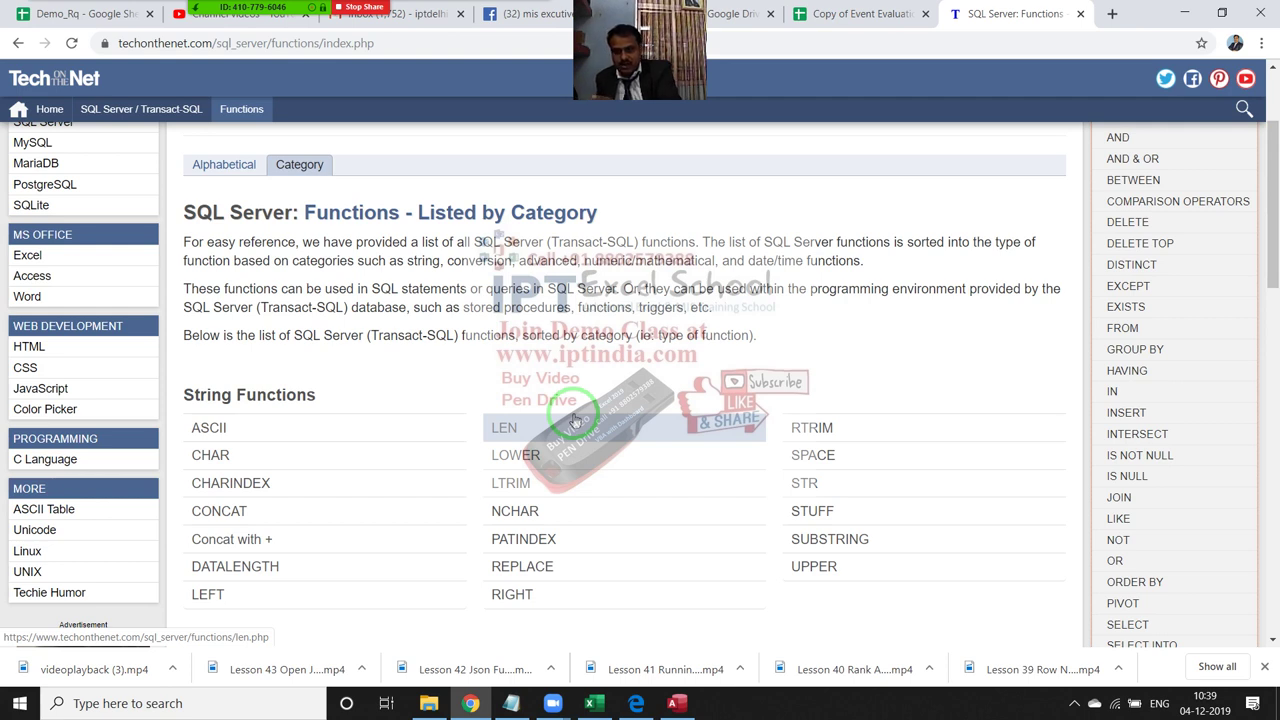
- Mark the String Functions list, DATALENGTH through REPLACE, with the annotation pen
drag(195, 594, 193, 387)
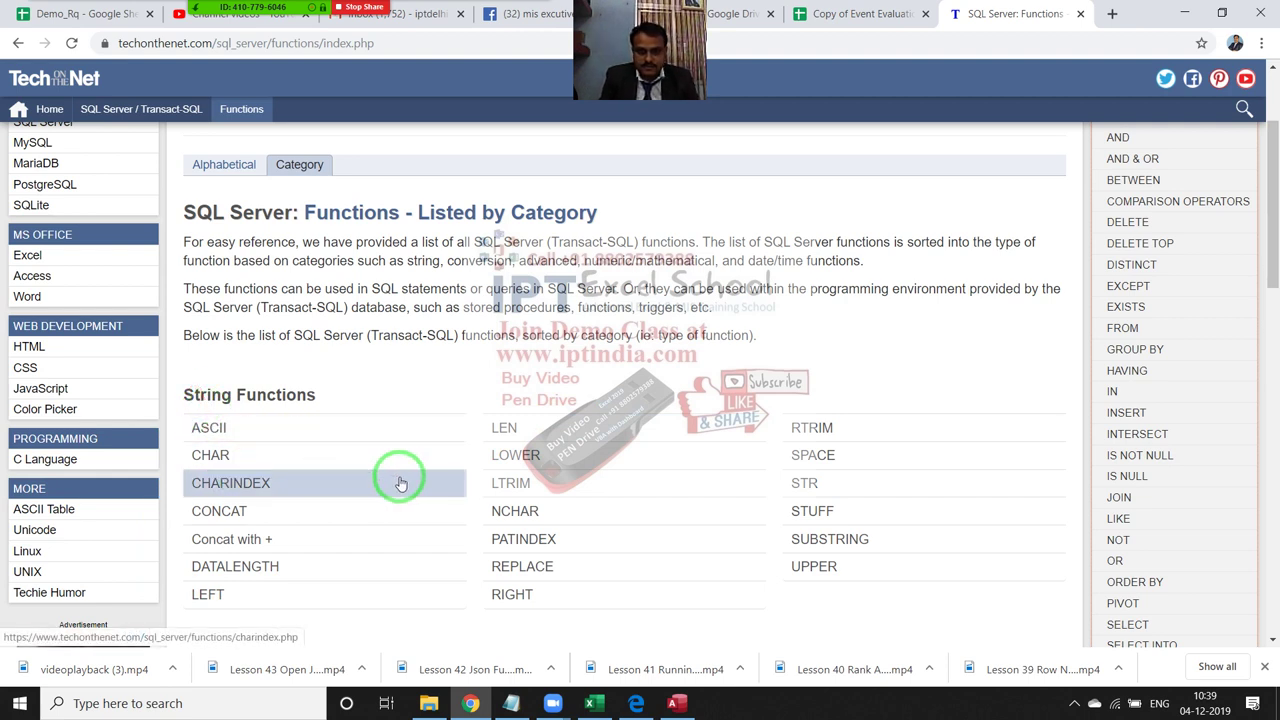
drag(315, 560, 537, 557)
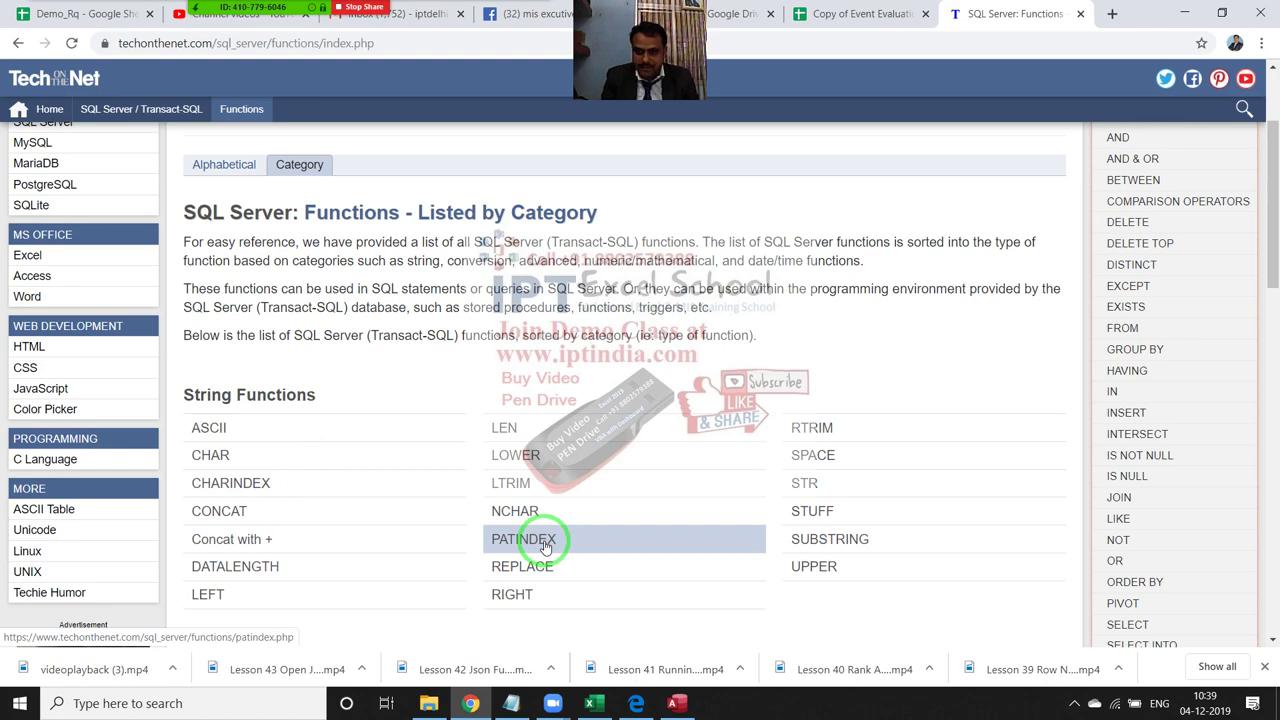
scroll(545, 548, down, 3)
scroll(545, 548, down, 1)
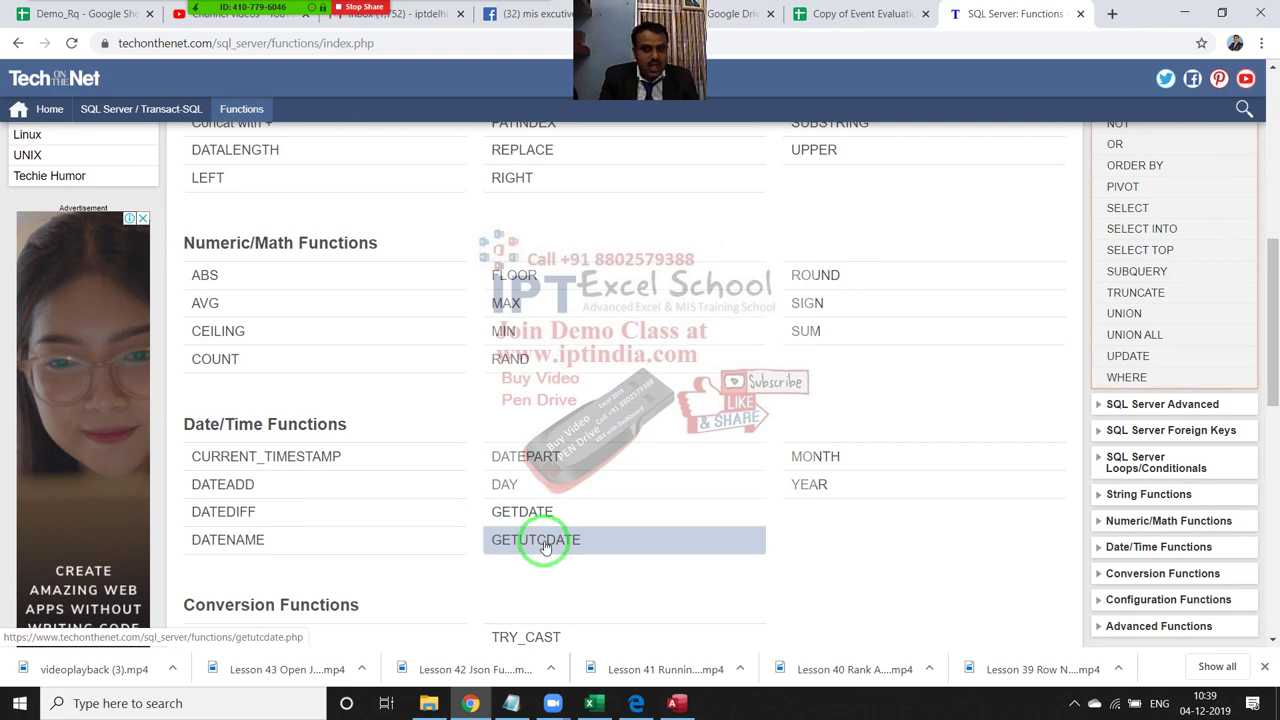
scroll(545, 548, up, 1)
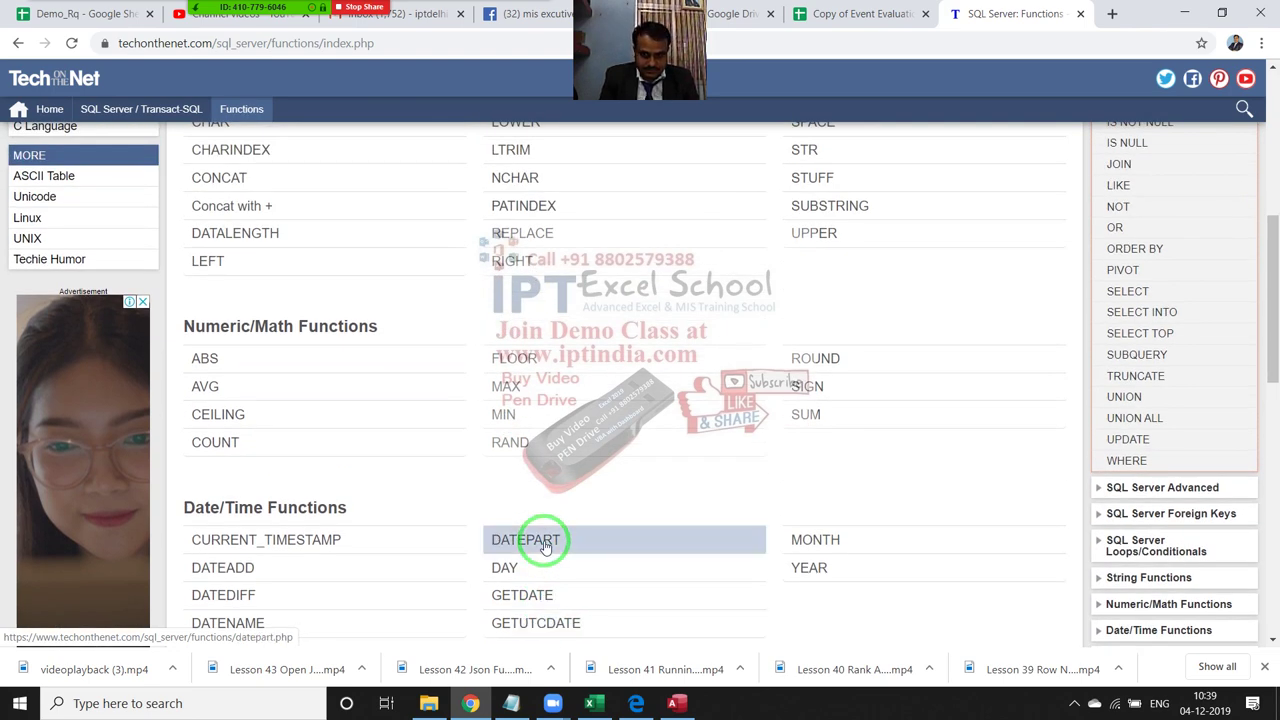
- Open the SQL Server SUM function page and highlight 'tables' and 'conditions' in its syntax
click(810, 410)
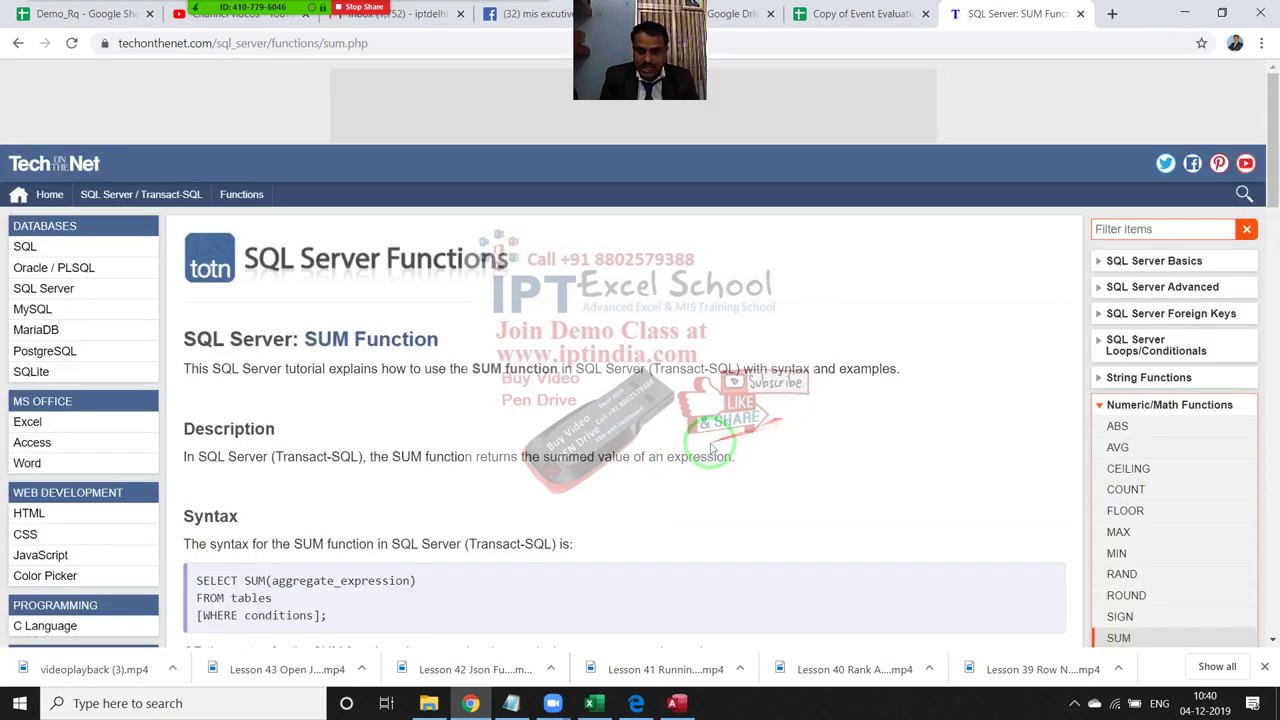
scroll(703, 453, down, 2)
scroll(703, 453, down, 1)
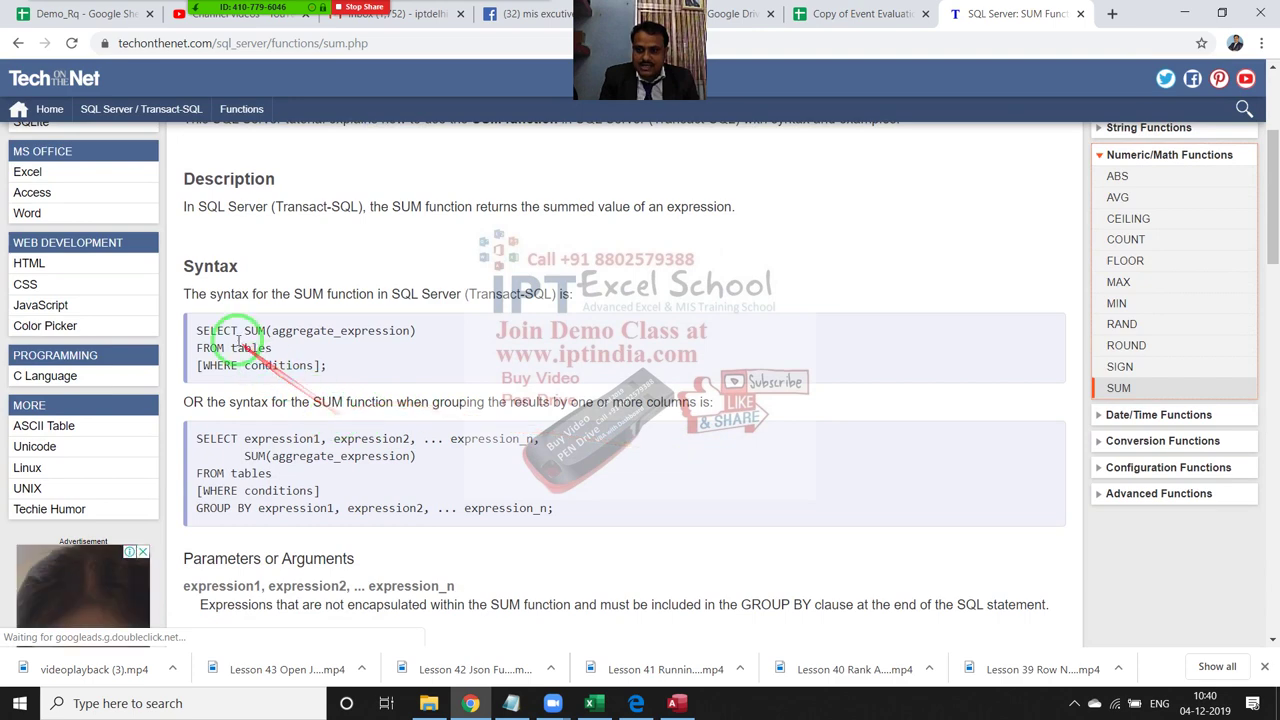
double_click(248, 348)
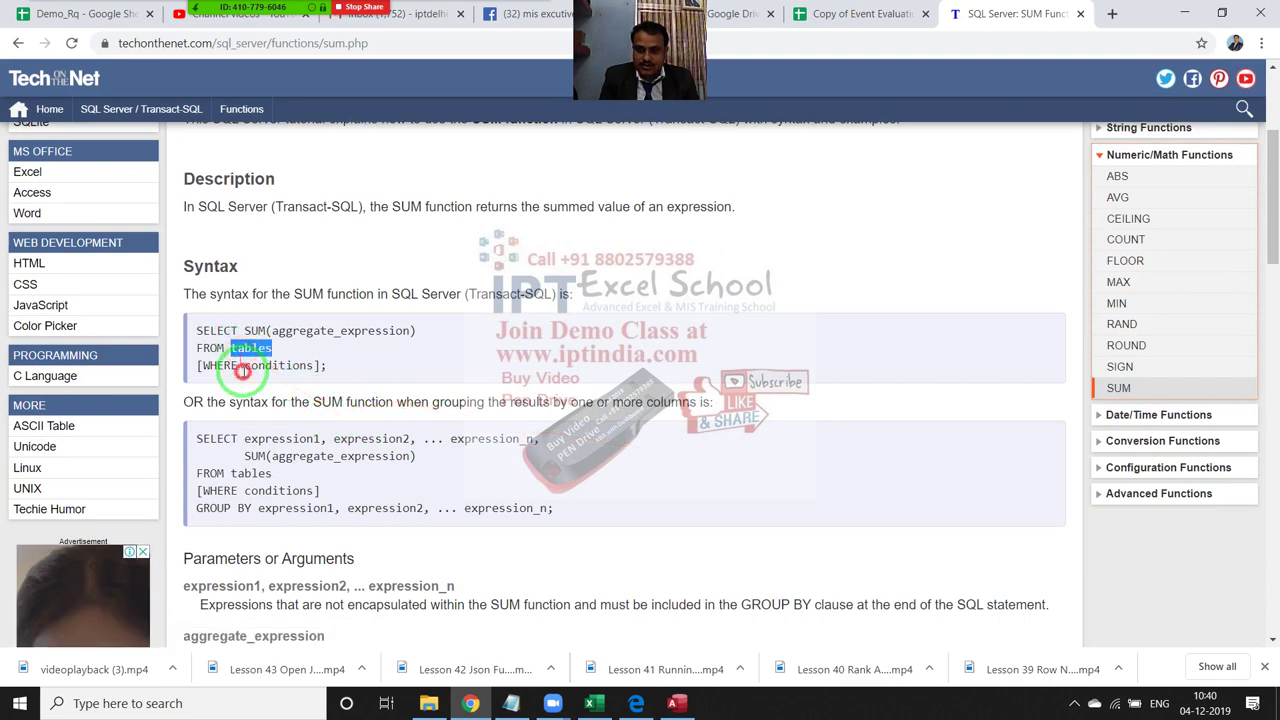
double_click(246, 366)
- Find the SUM(DISTINCT salary) example and highlight its DISTINCT and SUM parts
scroll(408, 428, down, 1)
scroll(418, 425, down, 1)
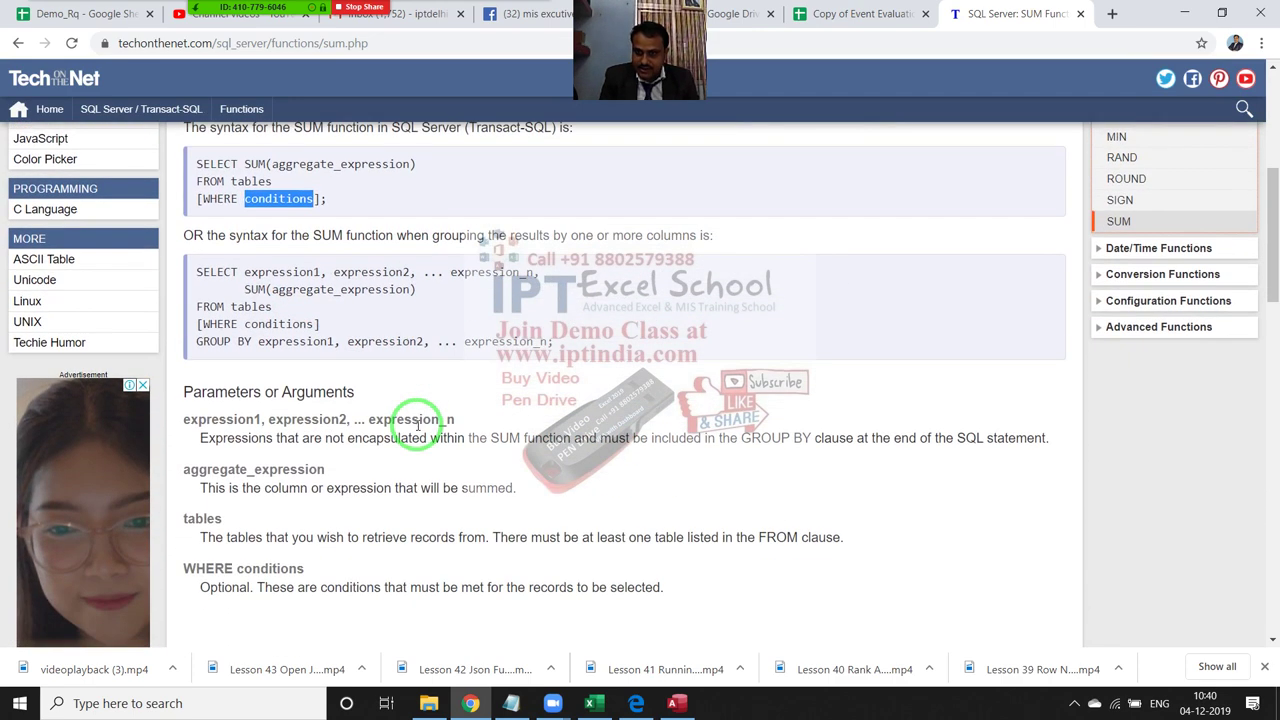
scroll(418, 425, down, 2)
scroll(420, 430, down, 4)
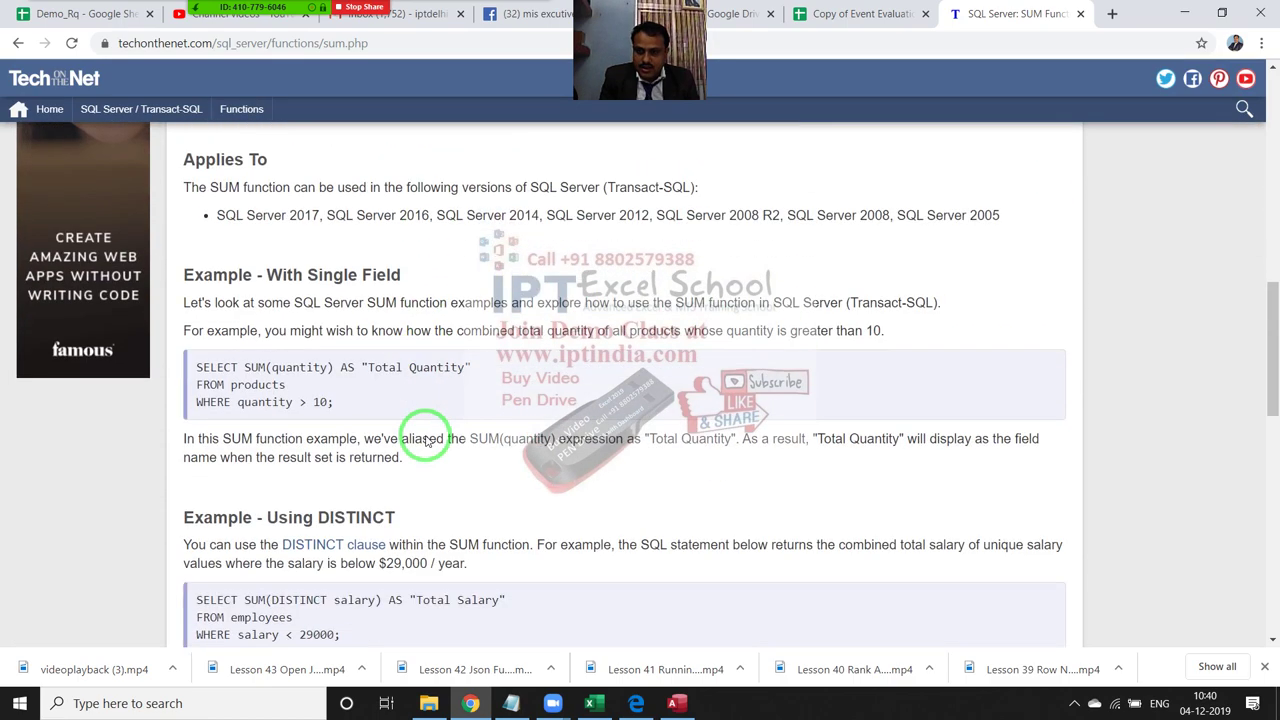
scroll(426, 434, down, 2)
scroll(424, 432, down, 1)
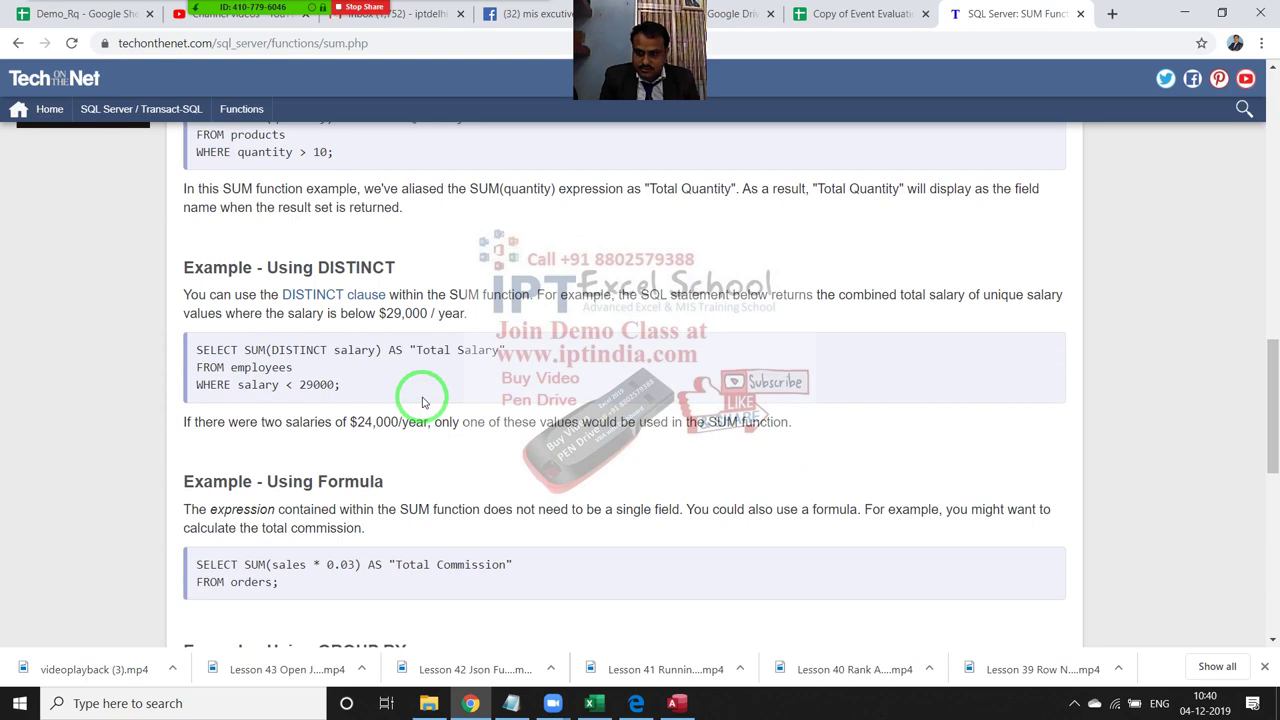
scroll(422, 402, down, 1)
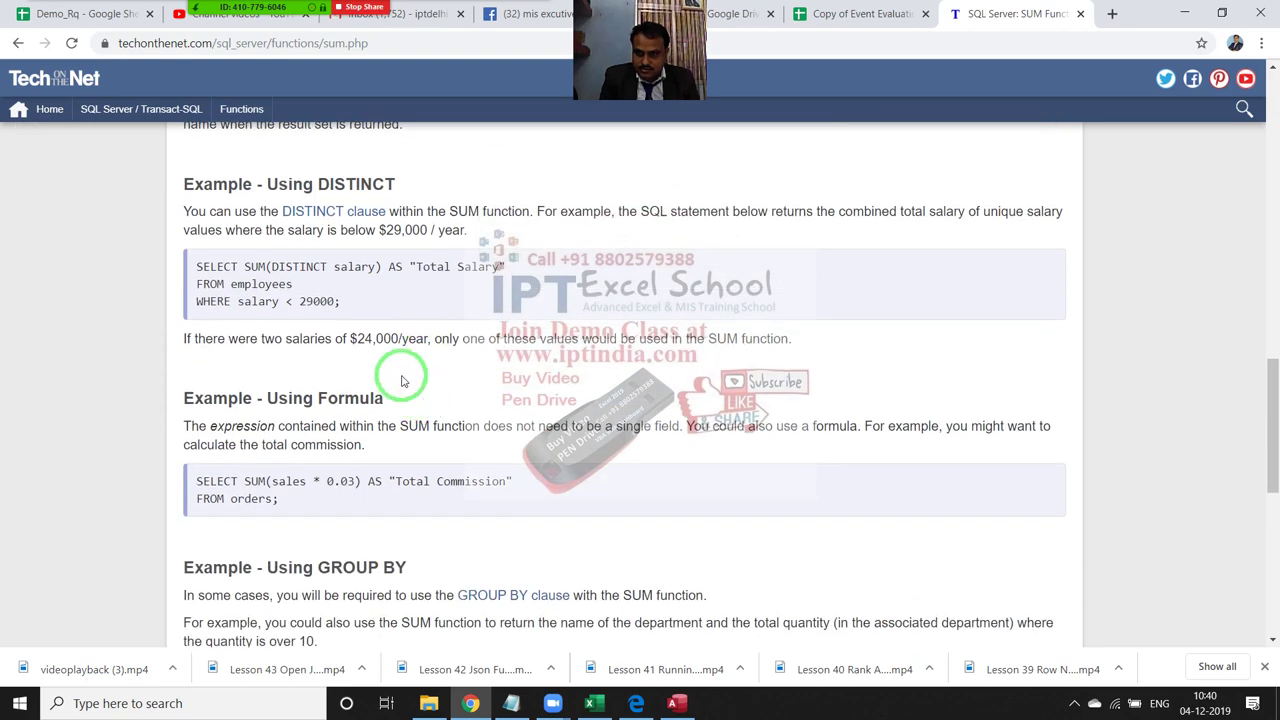
drag(243, 271, 391, 306)
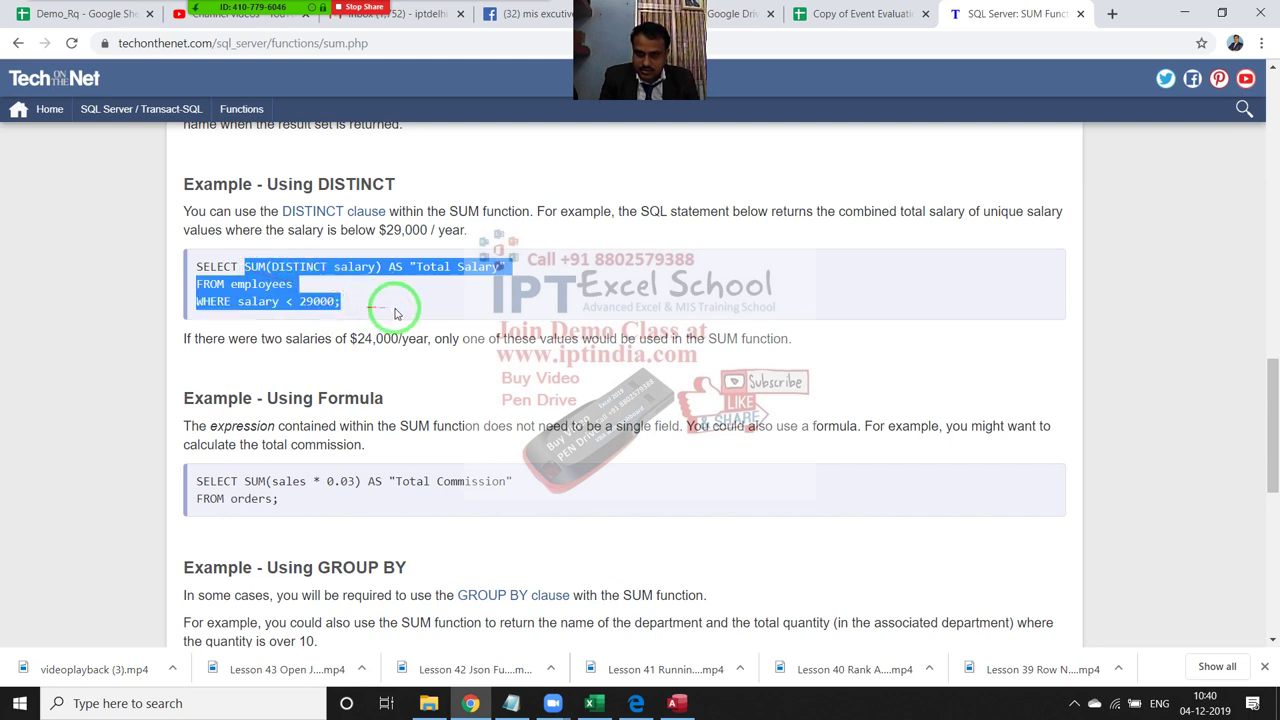
click(397, 312)
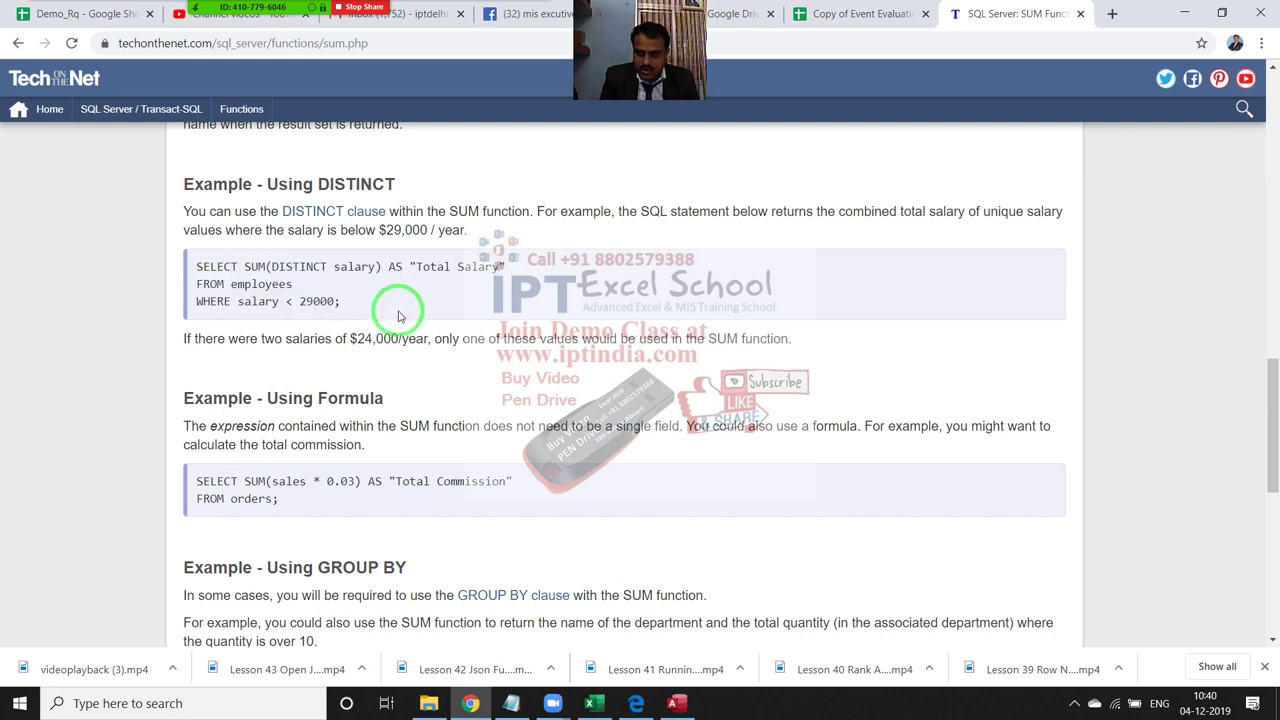
double_click(278, 266)
drag(278, 266, 363, 297)
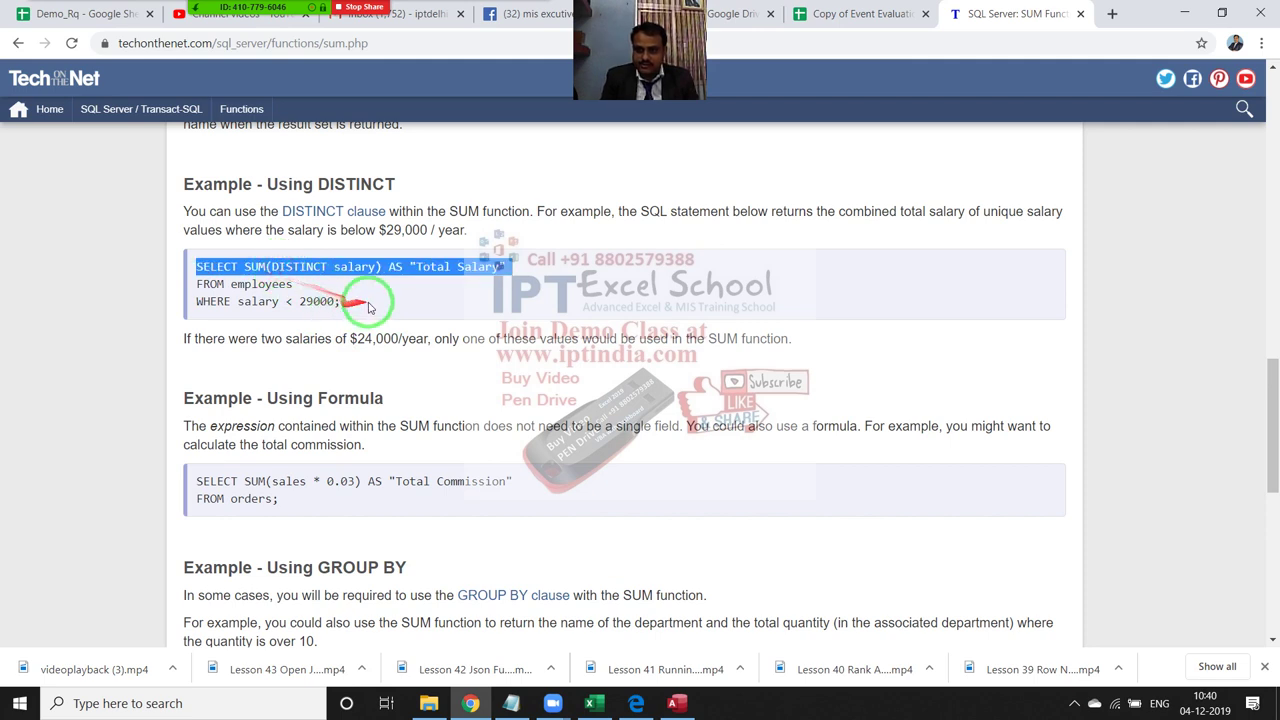
click(286, 271)
drag(240, 266, 262, 270)
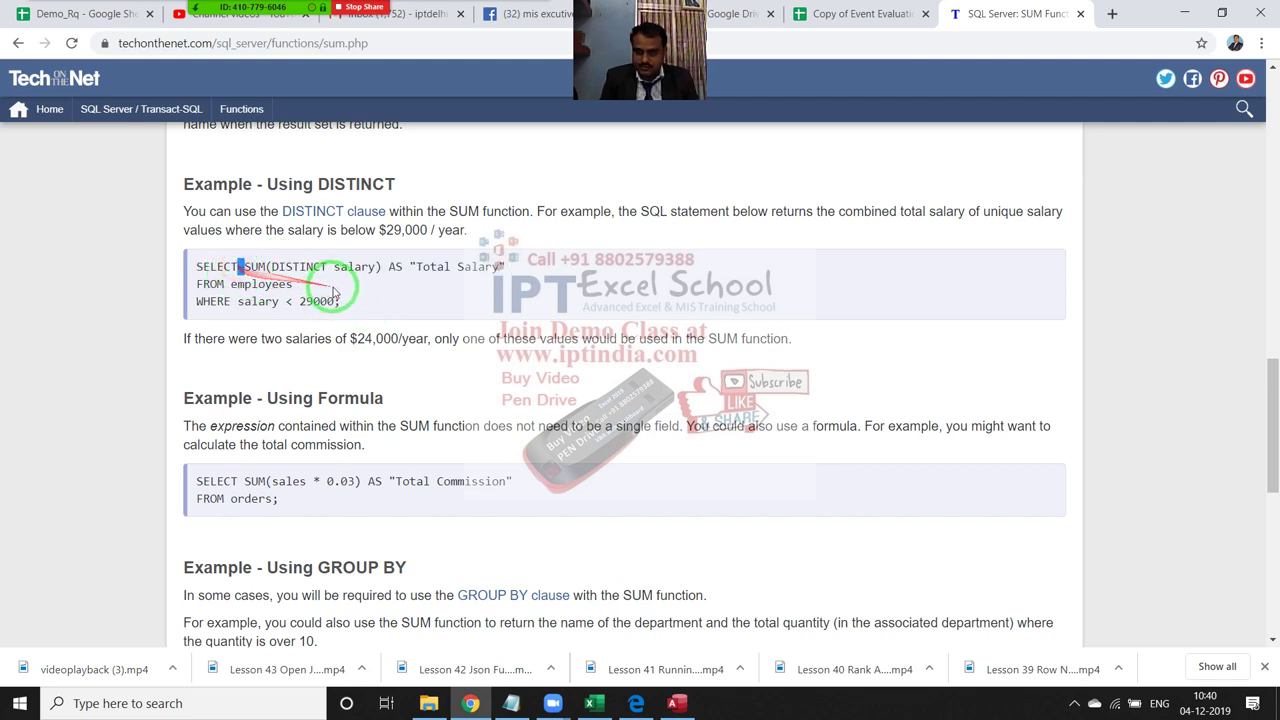
double_click(257, 267)
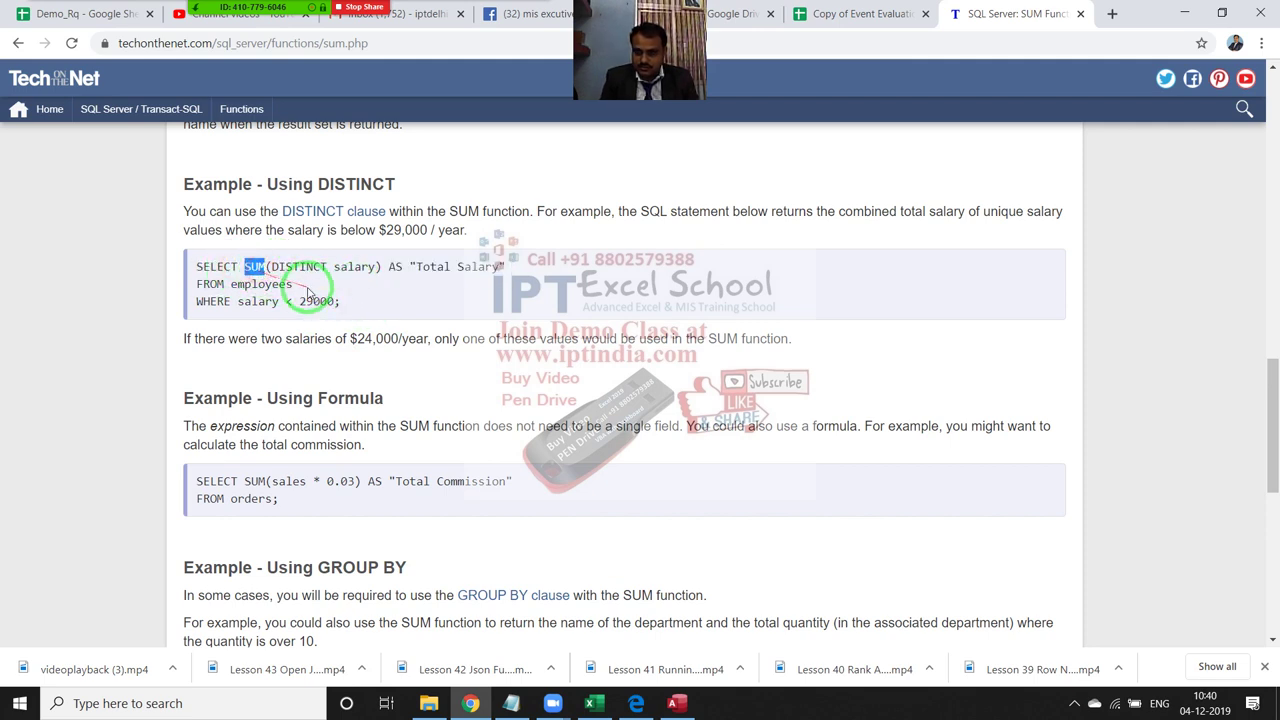
- Replace Query1's SQL with select sum(fee) as TLF from INQ and close the query
key(alt+Tab)
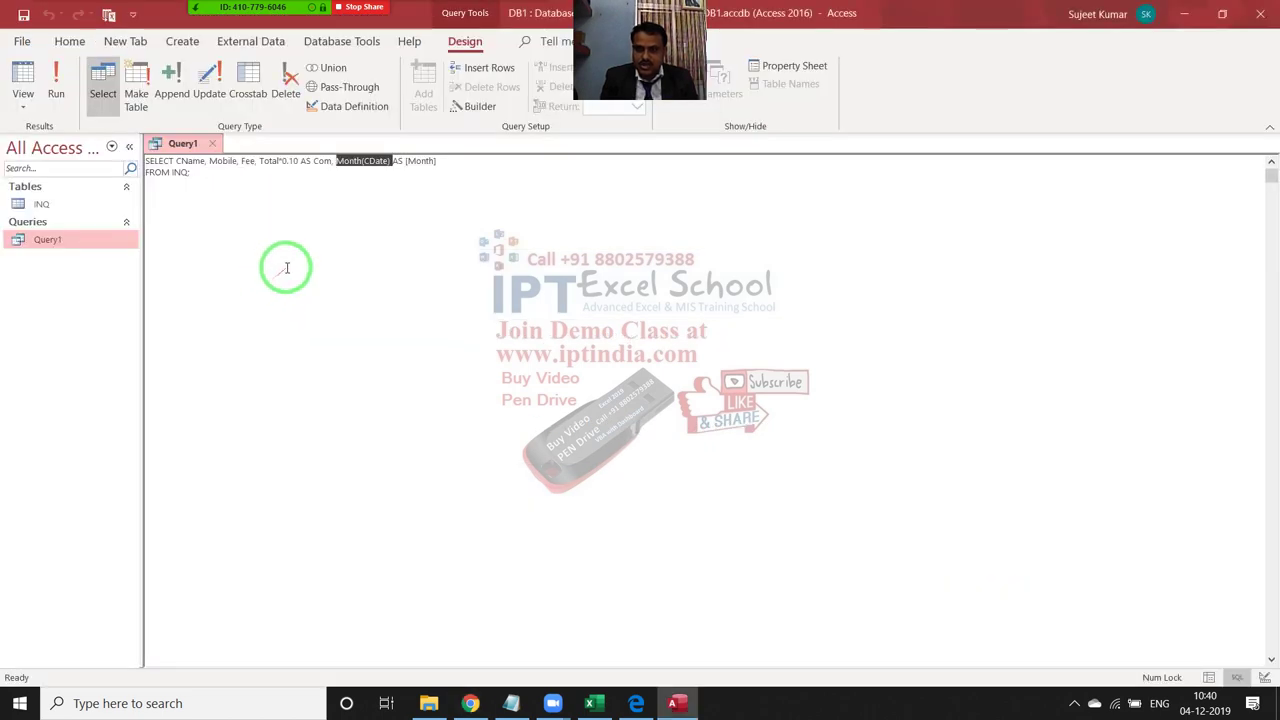
click(450, 207)
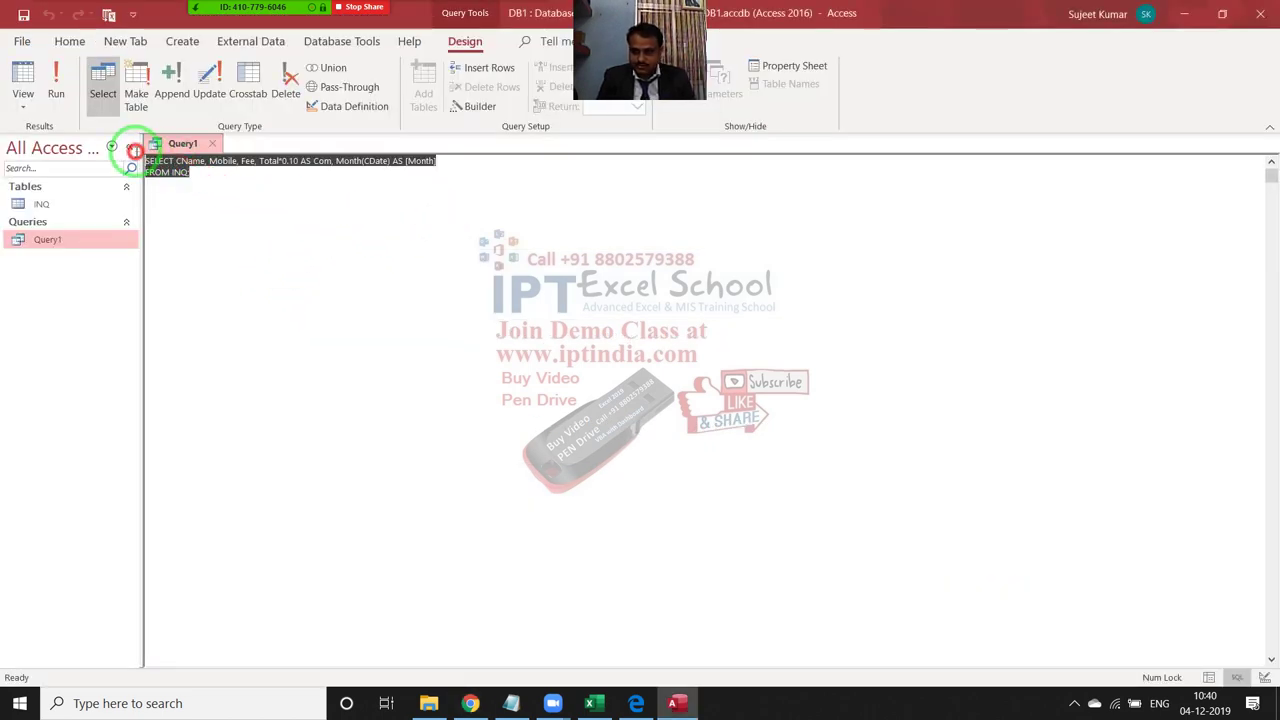
key(ctrl+a)
key(Delete)
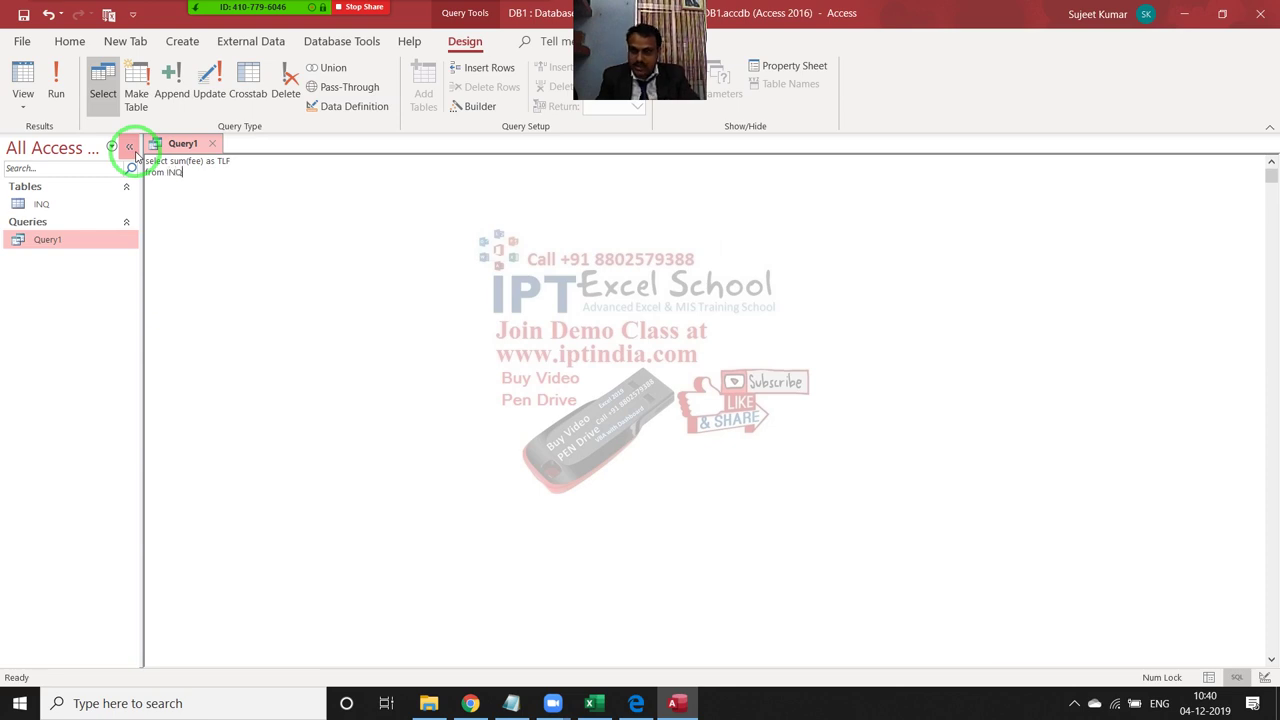
click(213, 145)
- Save Query1, then open it to view the summed TLF result
click(585, 397)
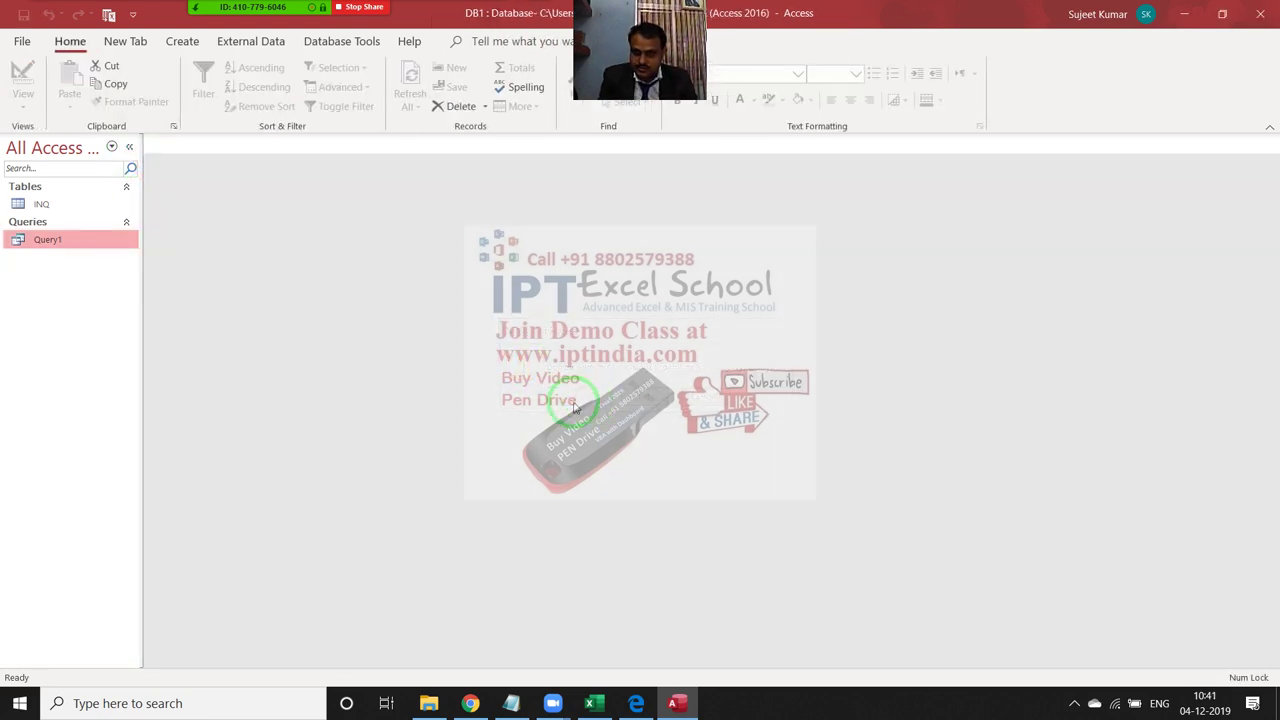
double_click(108, 240)
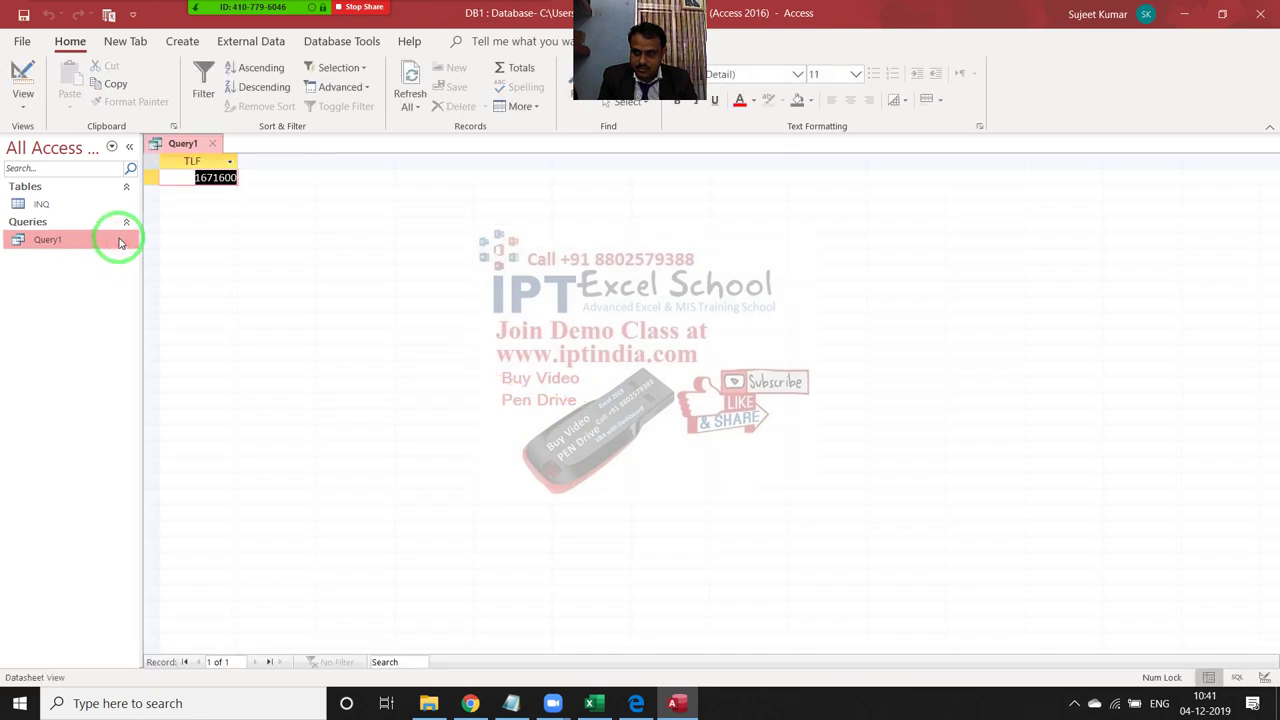
click(200, 161)
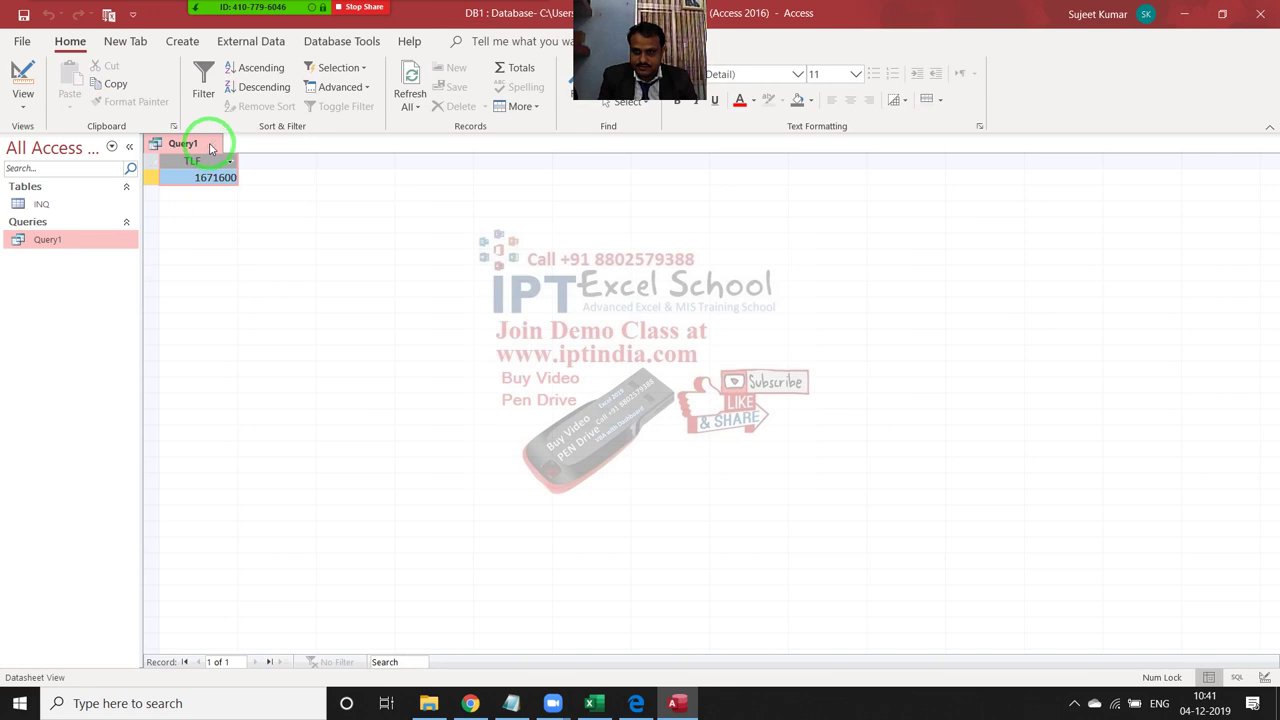
click(211, 144)
- Add CName to Query1's SELECT, save, and run it, dismissing the aggregate-function error
right_click(100, 246)
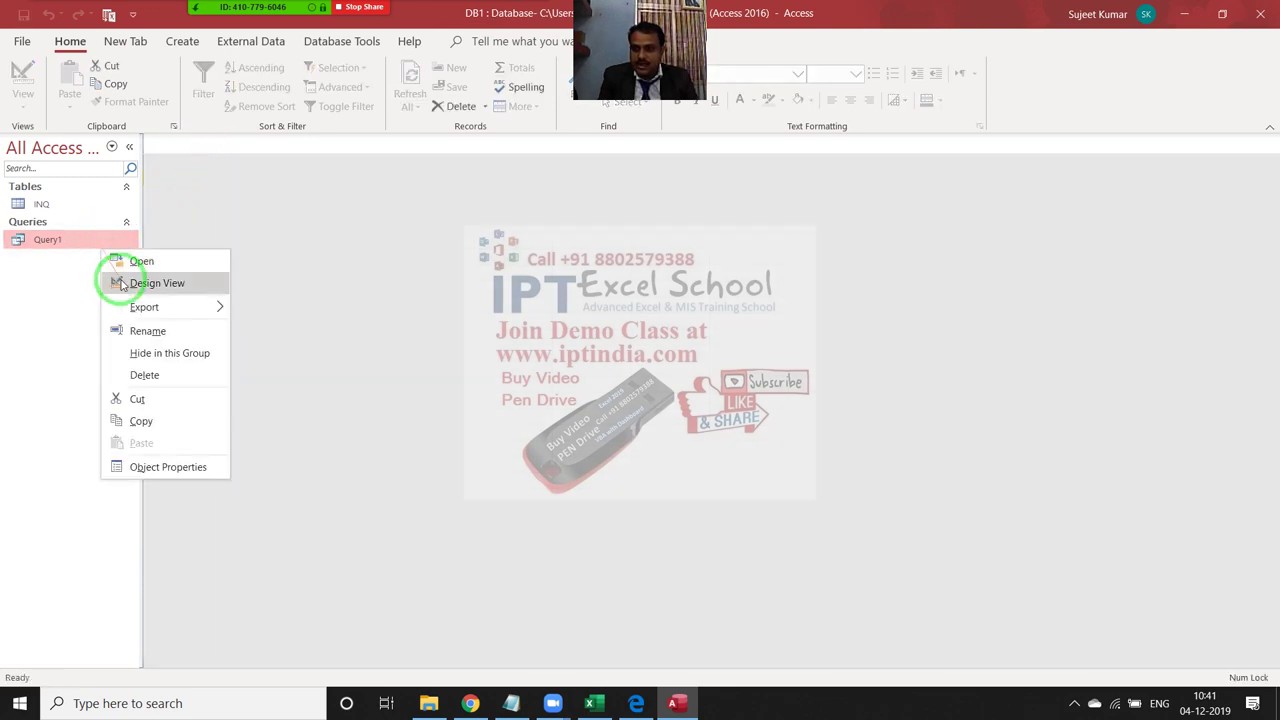
click(122, 280)
click(171, 200)
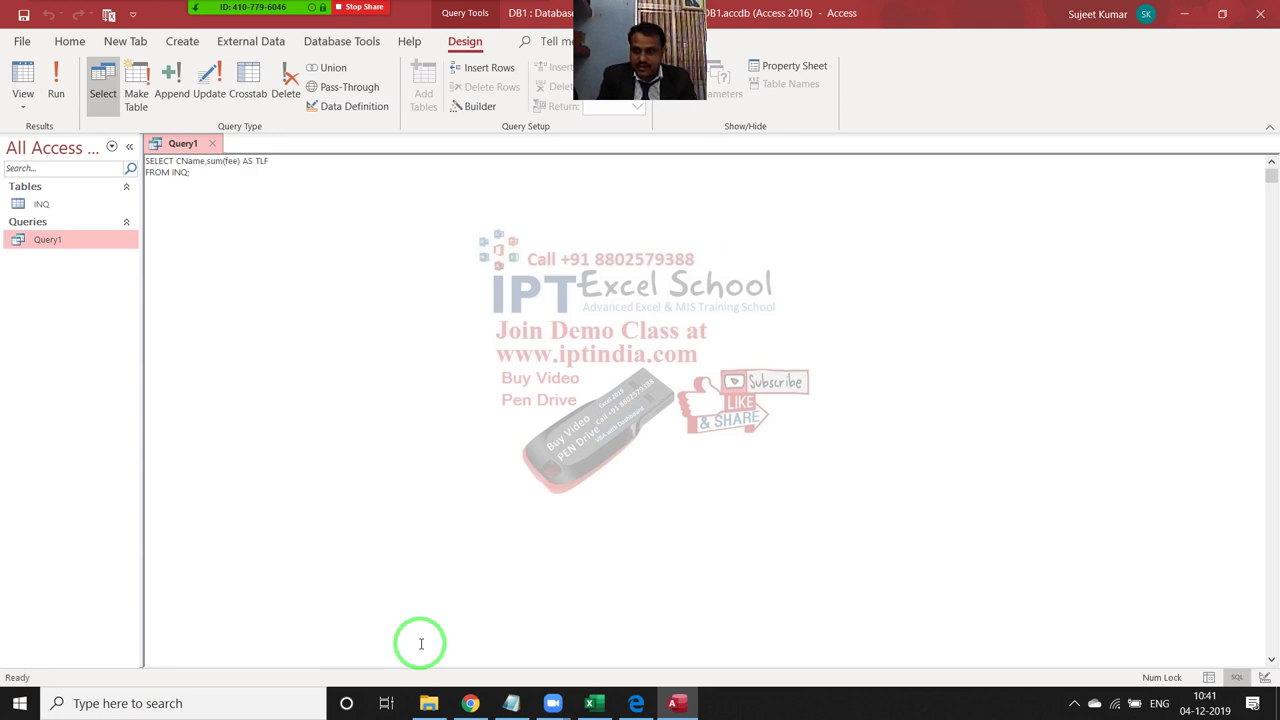
click(212, 143)
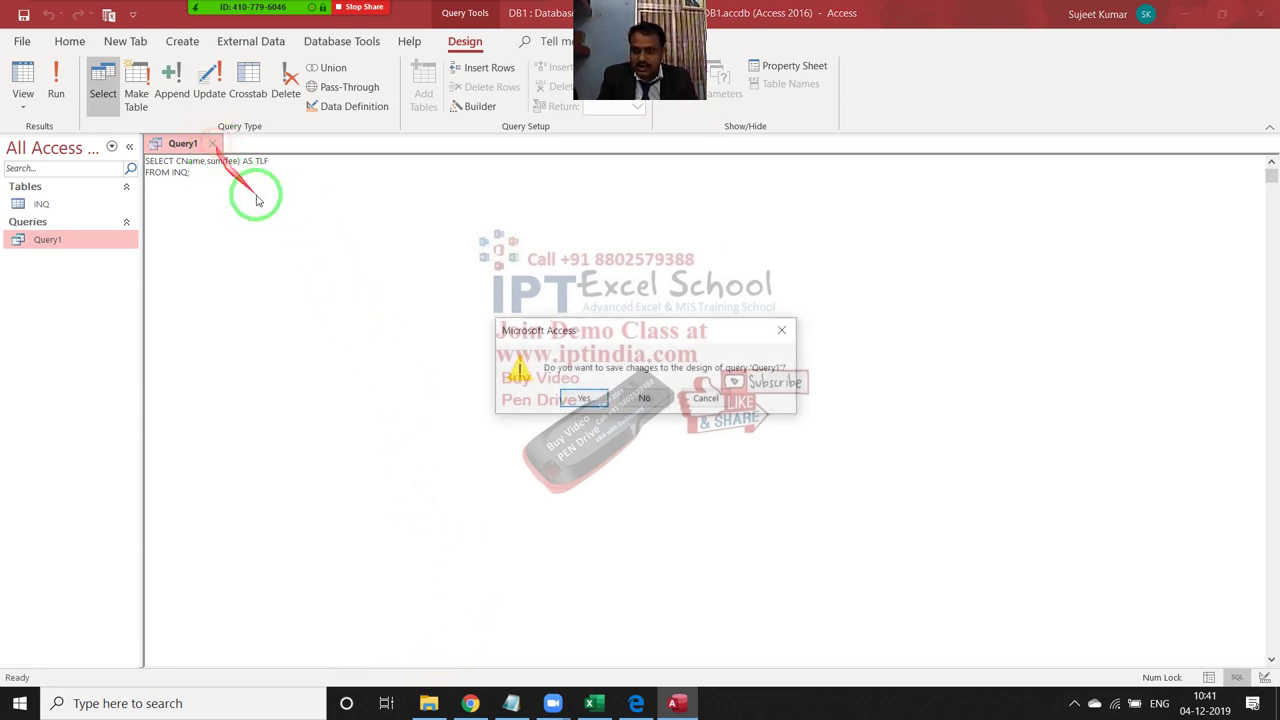
click(588, 400)
double_click(80, 240)
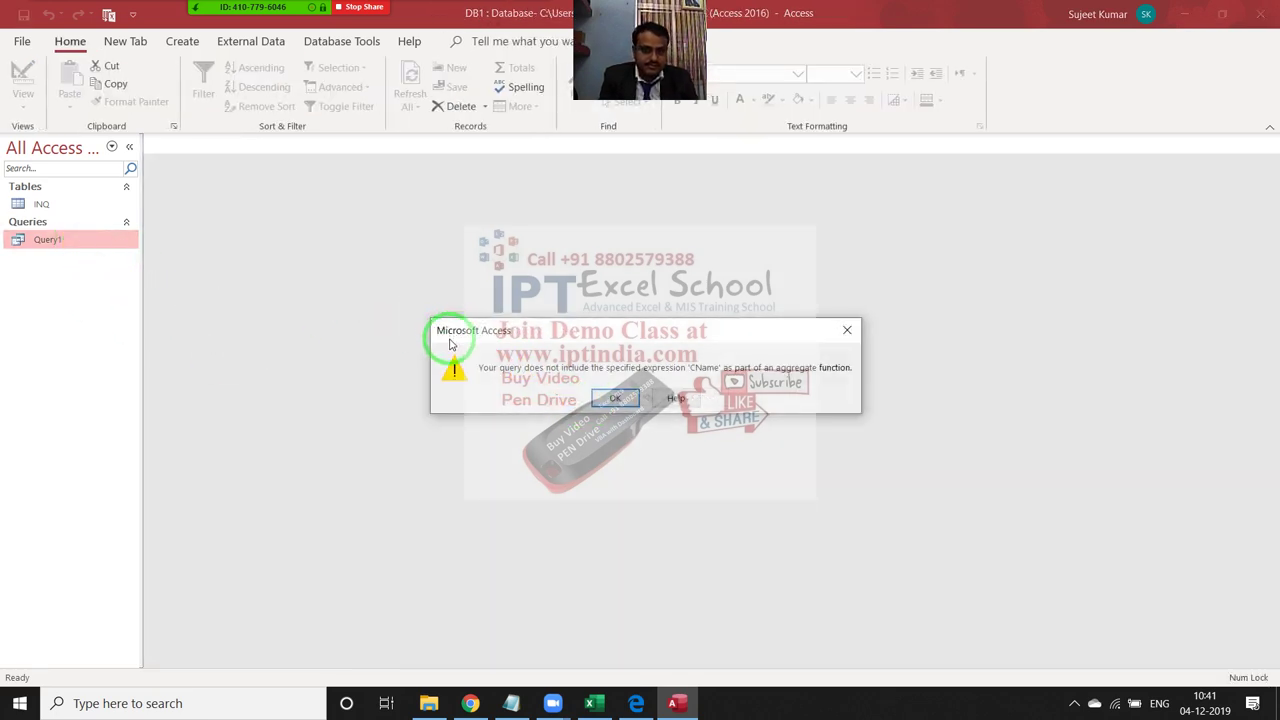
click(847, 330)
right_click(30, 242)
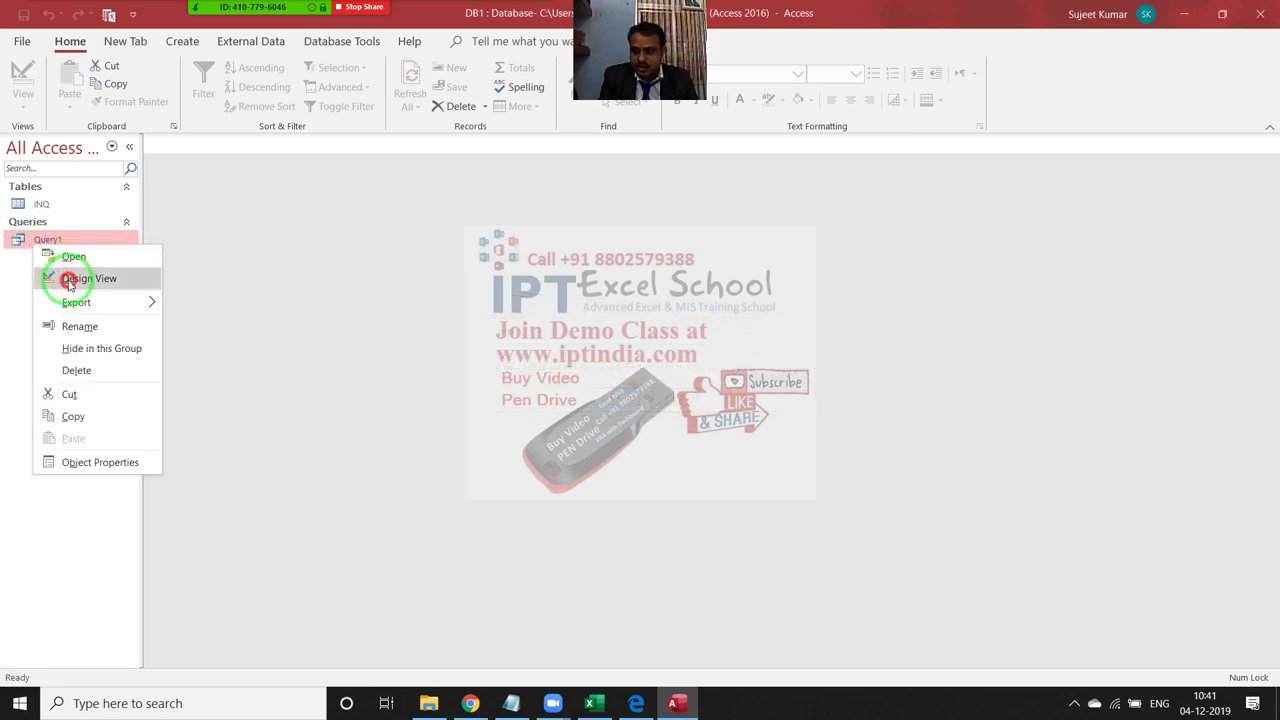
- Reopen Query1 in SQL view and point out sum in SELECT CName, sum(fee) AS TLF FROM INQ
click(63, 277)
double_click(217, 161)
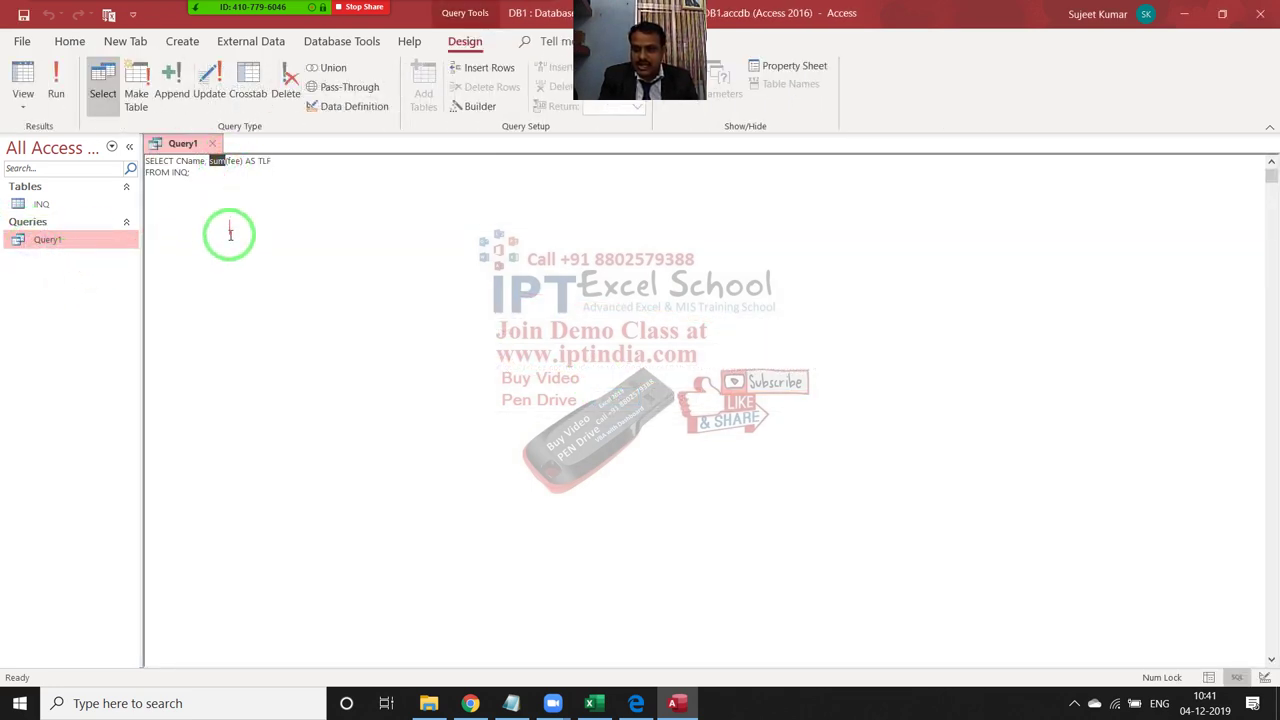
click(189, 176)
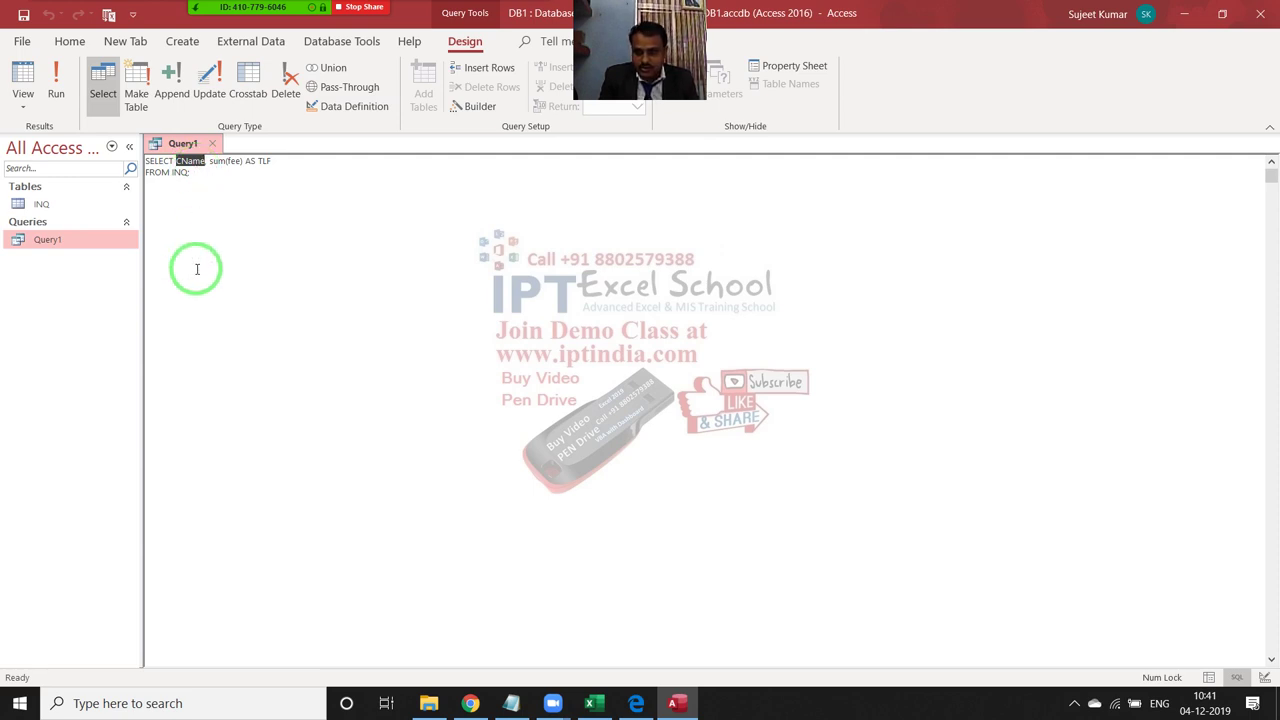
click(370, 401)
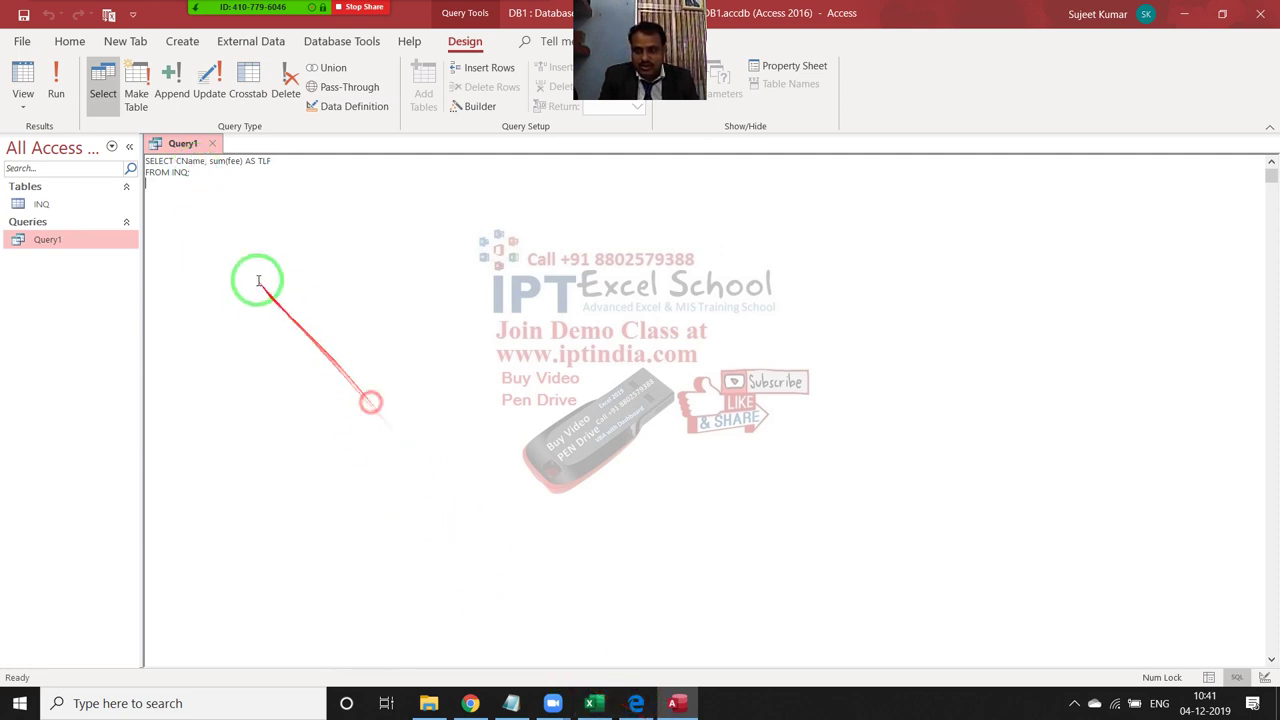
double_click(217, 161)
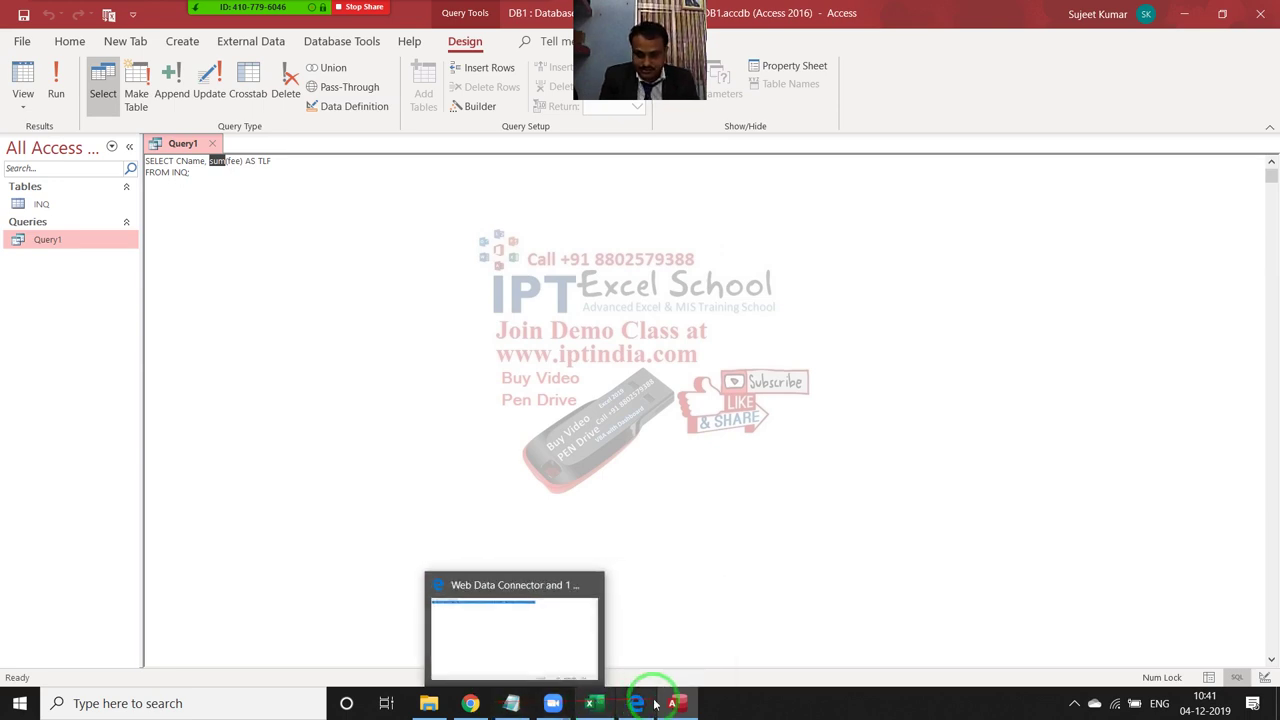
mouse_move(511, 704)
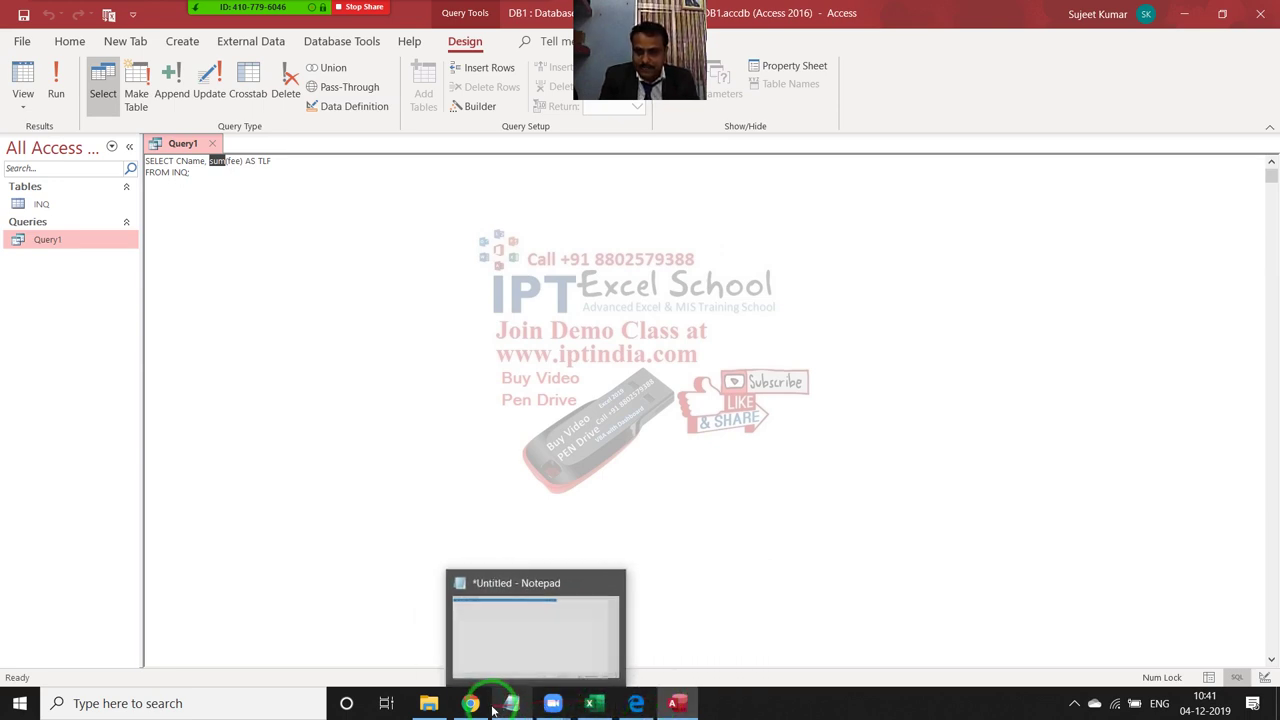
- Highlight the GROUP BY clause in the TechOnTheNet SUM example, then return to Access
click(476, 705)
scroll(509, 565, down, 3)
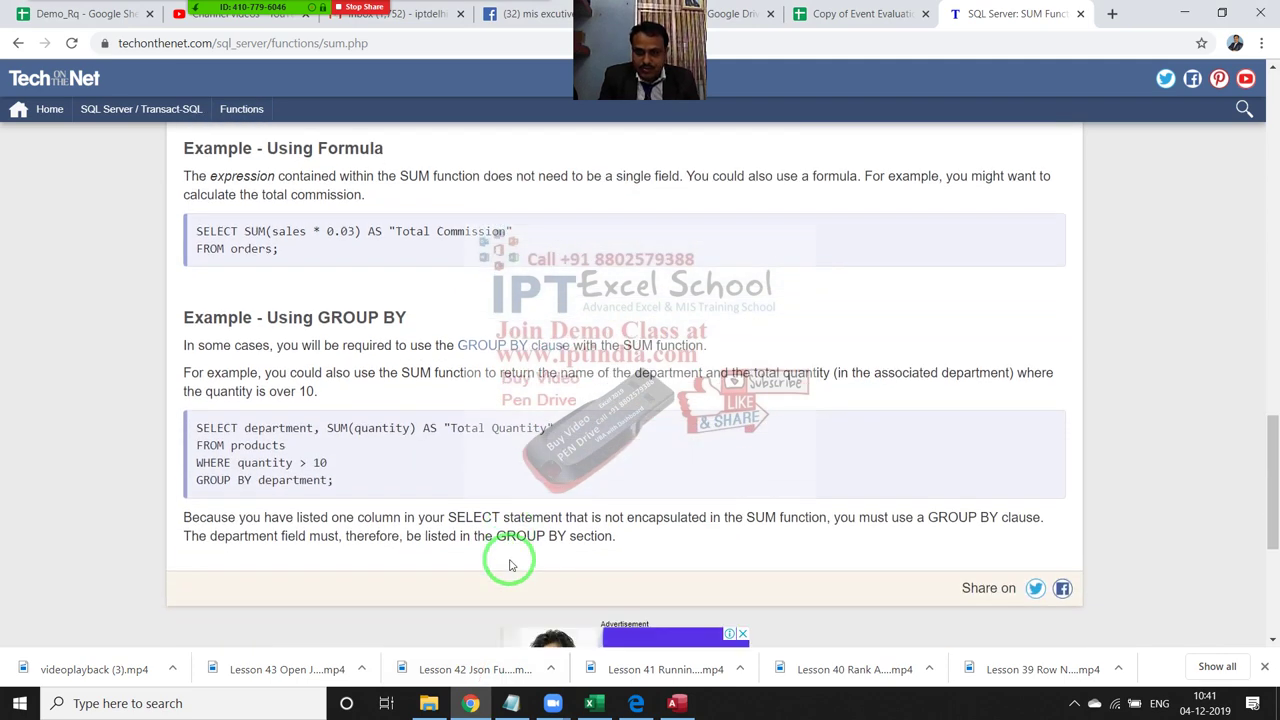
scroll(509, 565, up, 3)
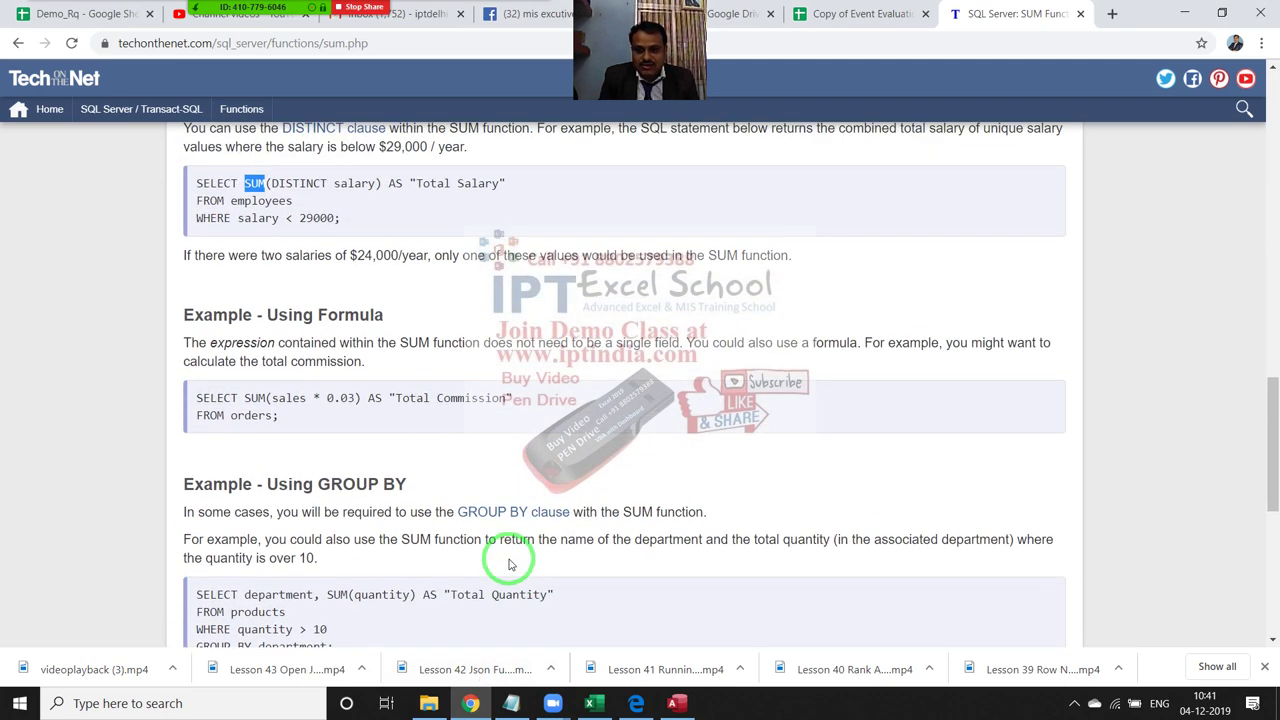
scroll(509, 565, down, 3)
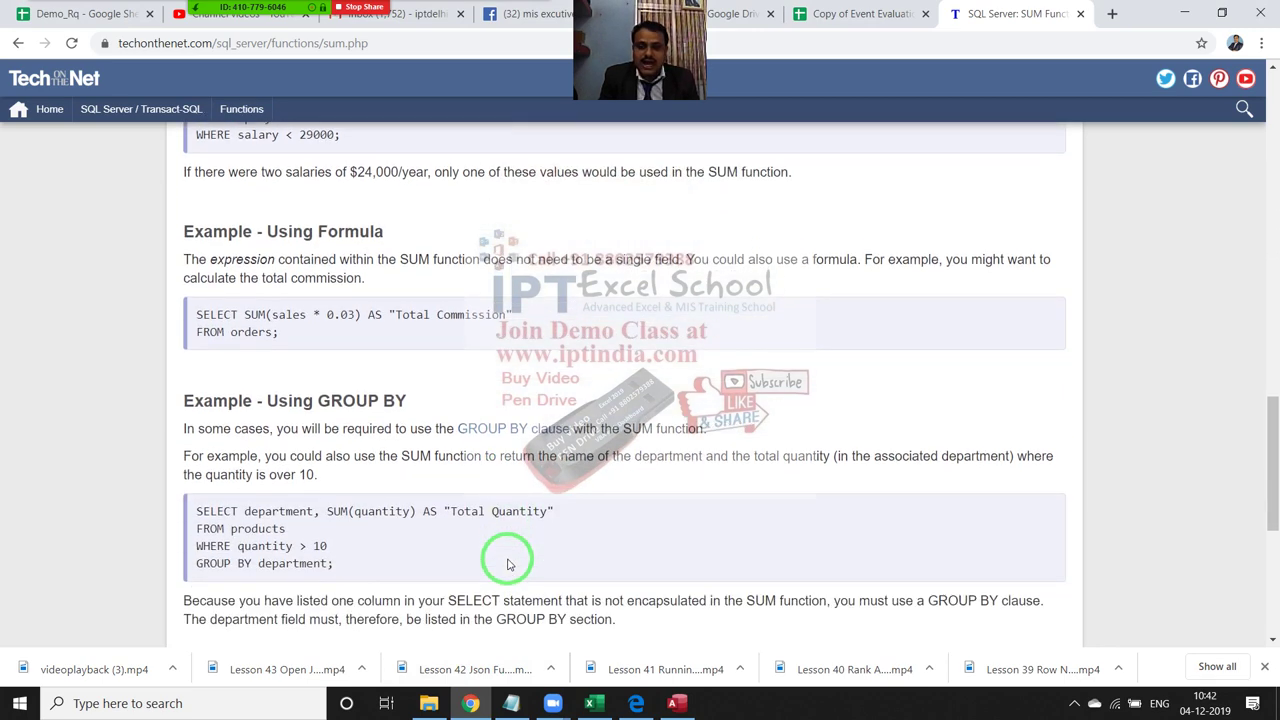
mouse_move(195, 566)
mouse_down()
mouse_move(306, 563)
mouse_move(258, 585)
mouse_up()
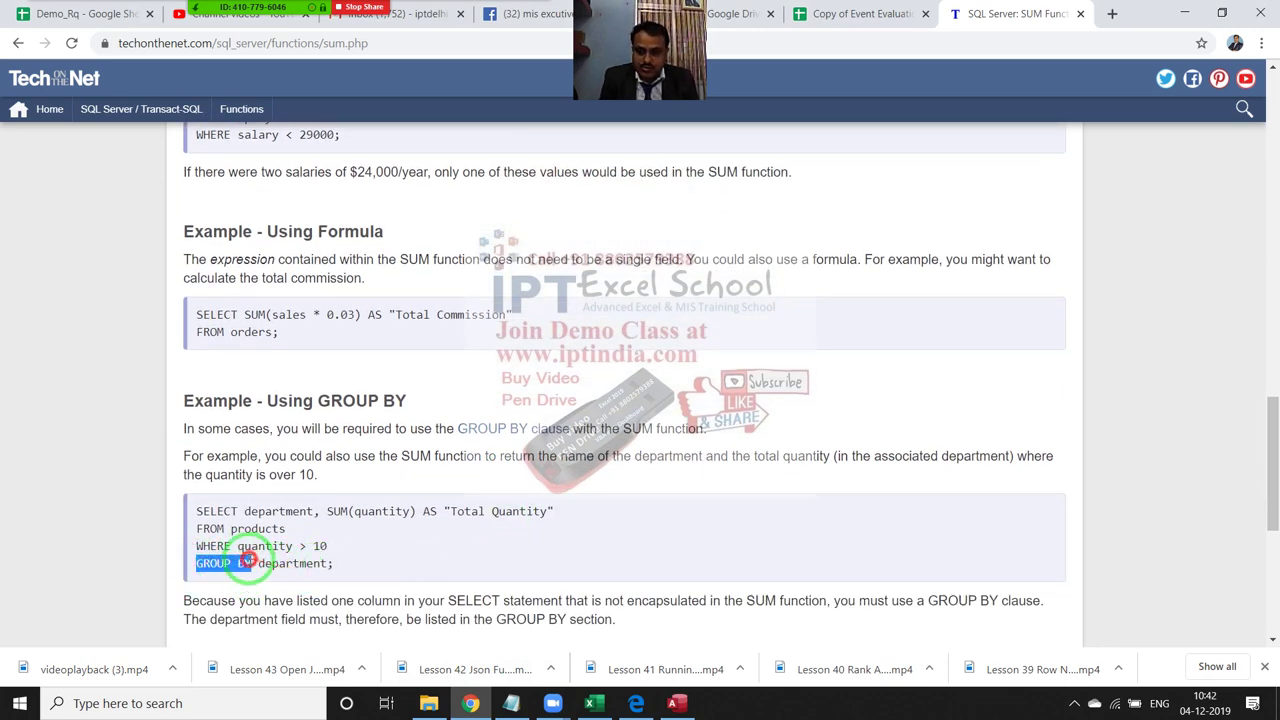
key(alt+Tab)
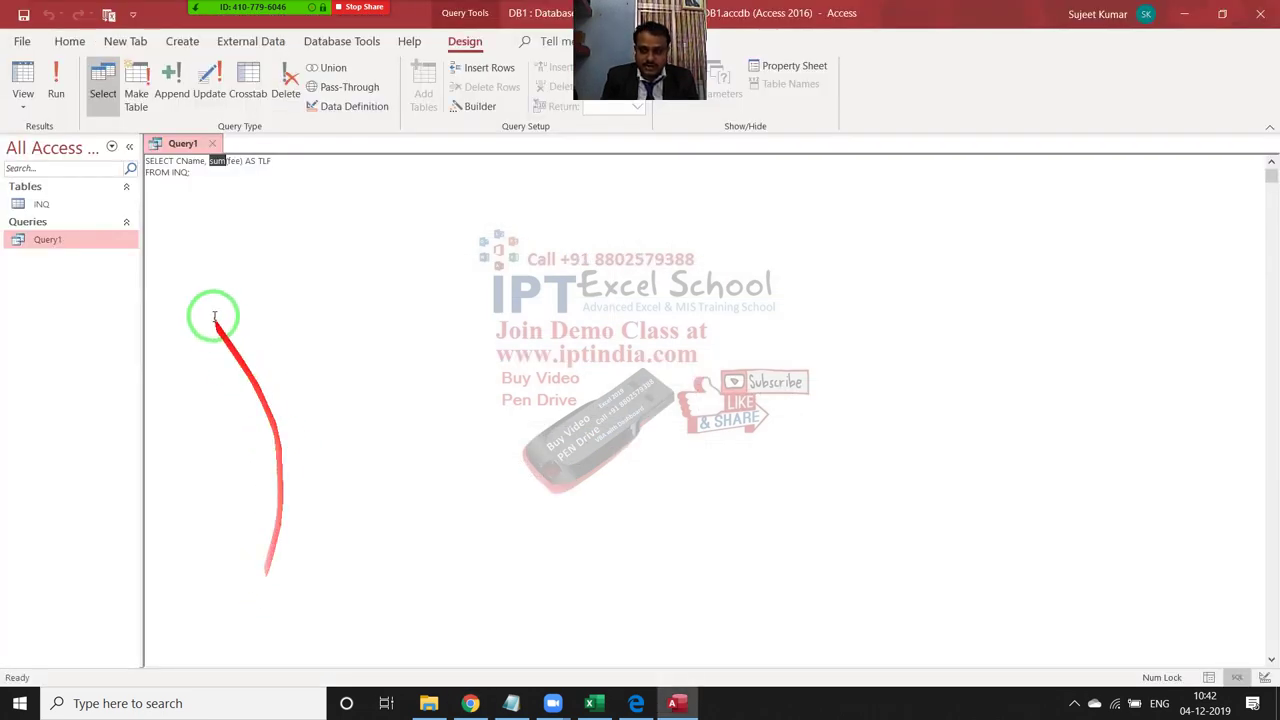
- Add GROUP BY CName under FROM INQ, save Query1, and open its results
click(207, 172)
text(GROUP BY CName)
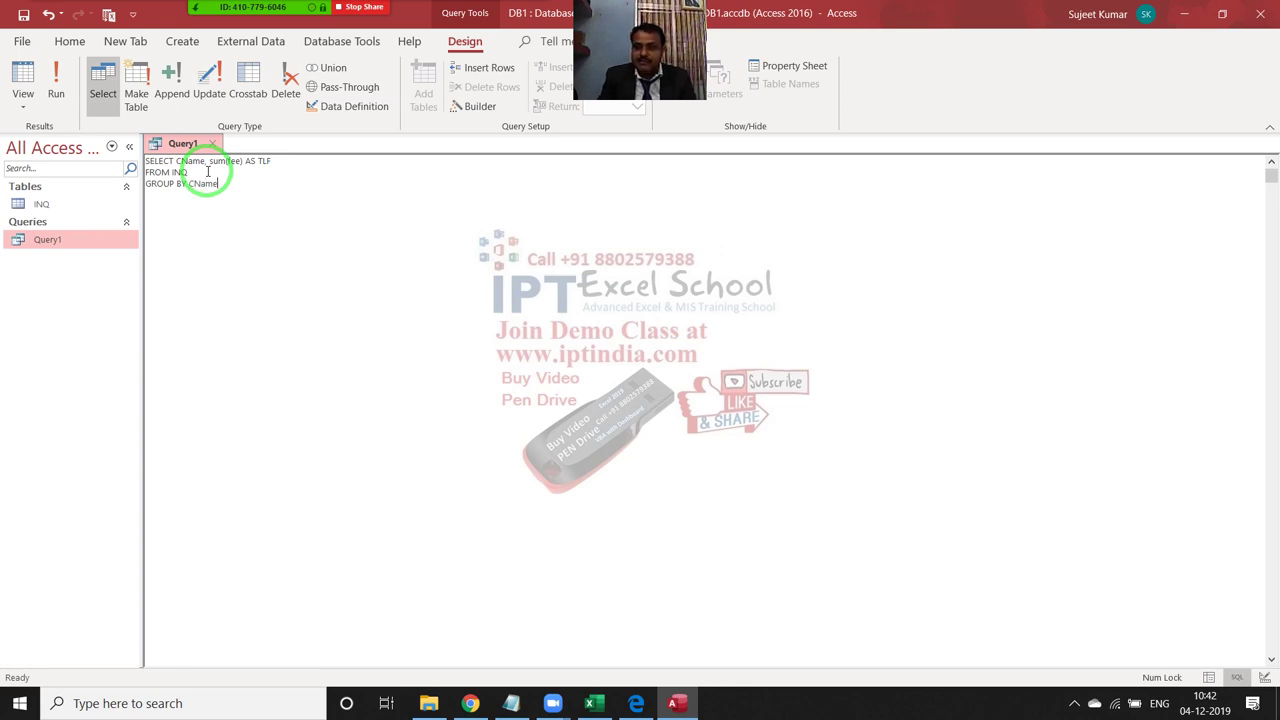
click(212, 145)
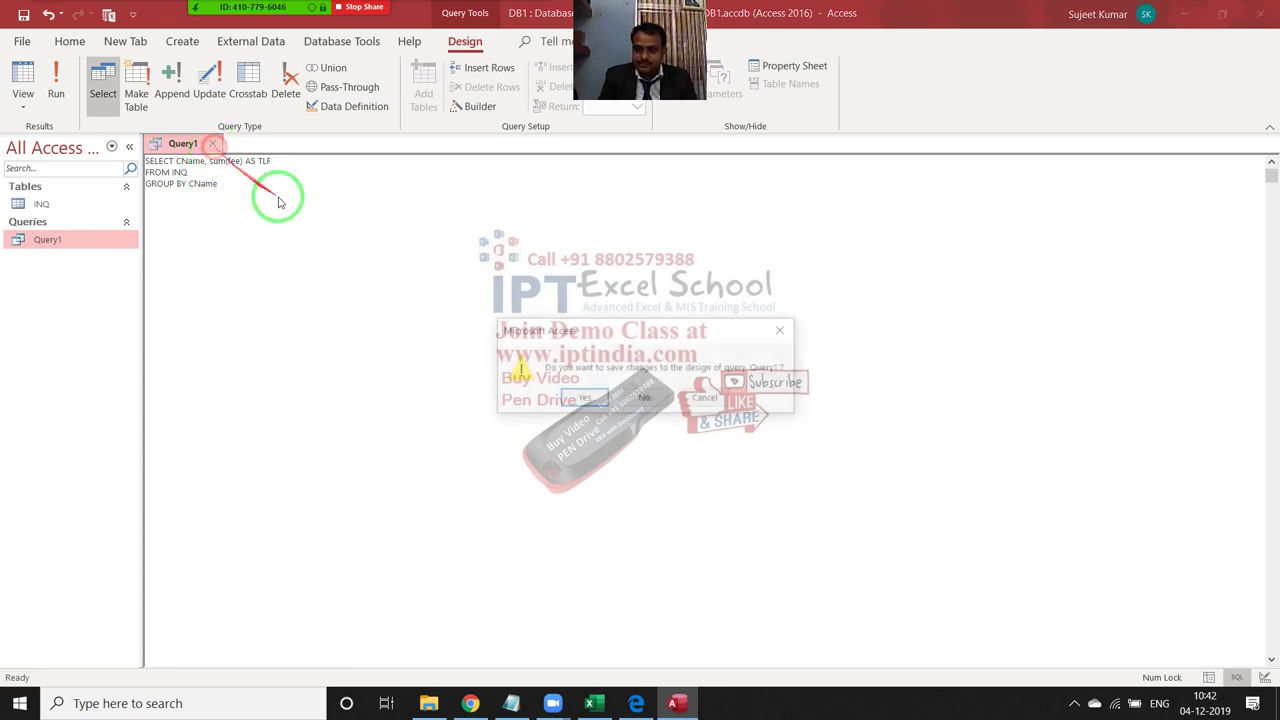
click(585, 397)
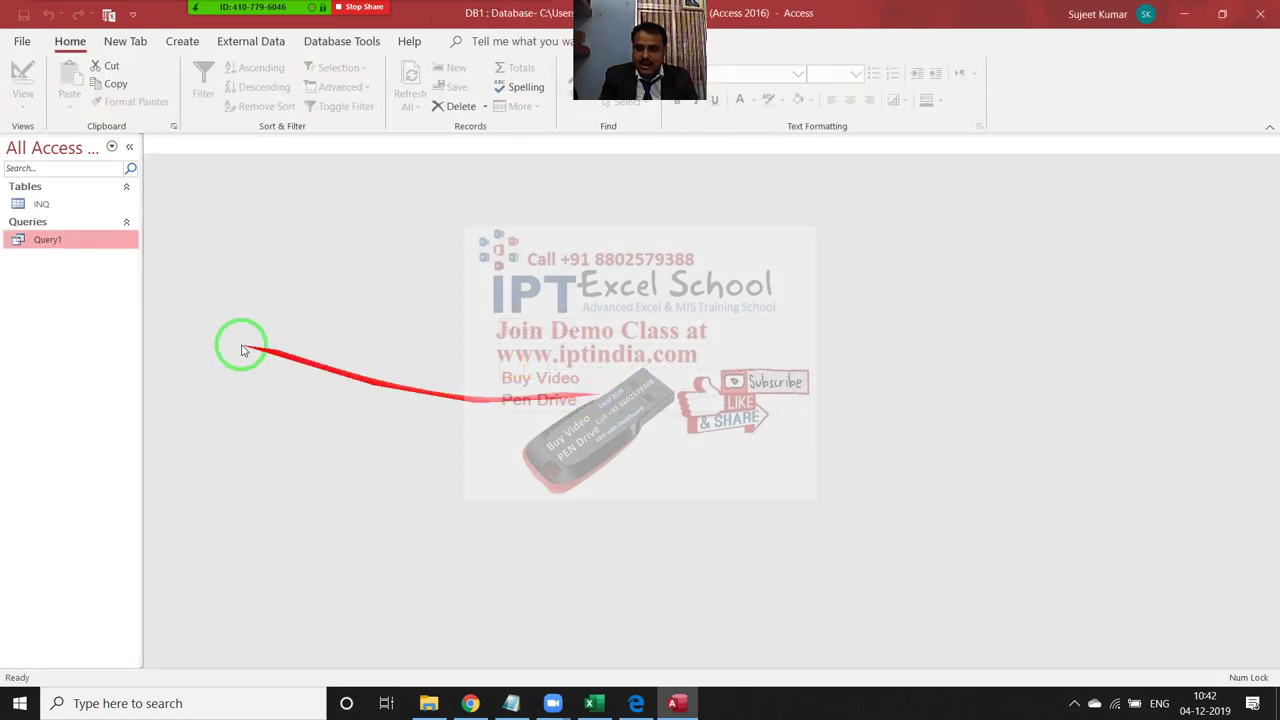
double_click(64, 247)
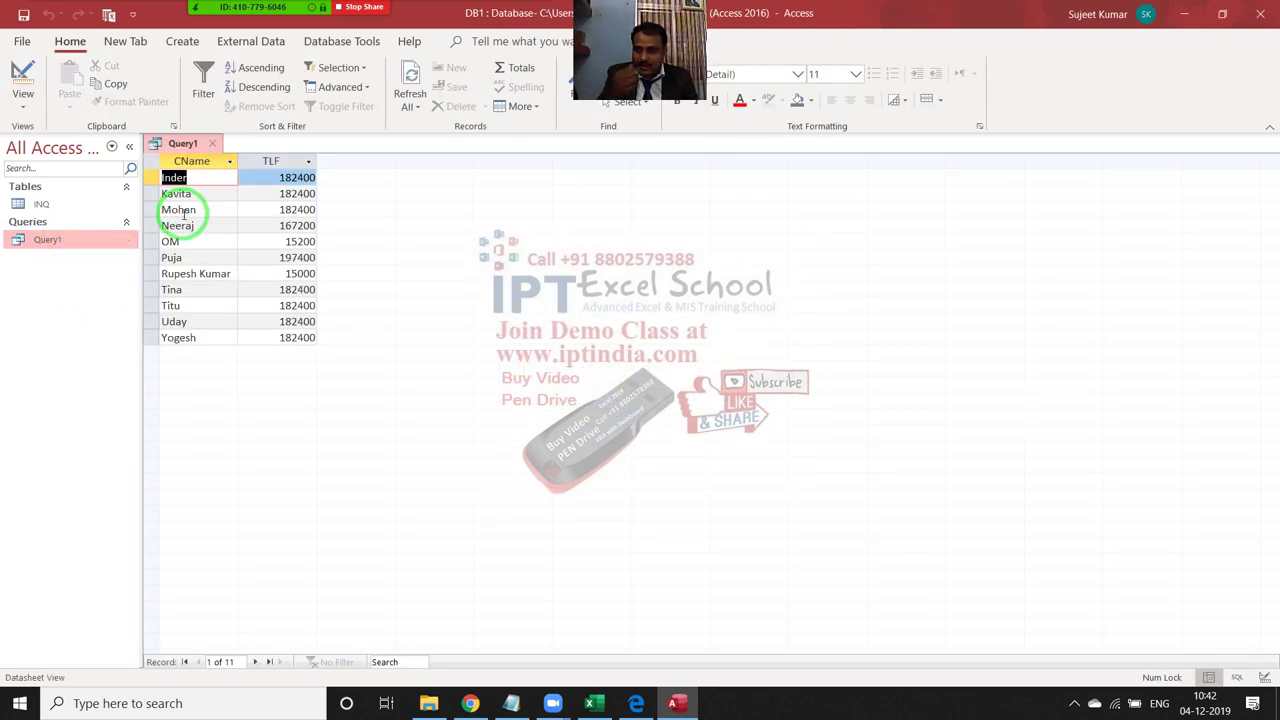
- Review the 11 per-name TLF totals, from Inder to Yogesh, then close the datasheet
click(182, 41)
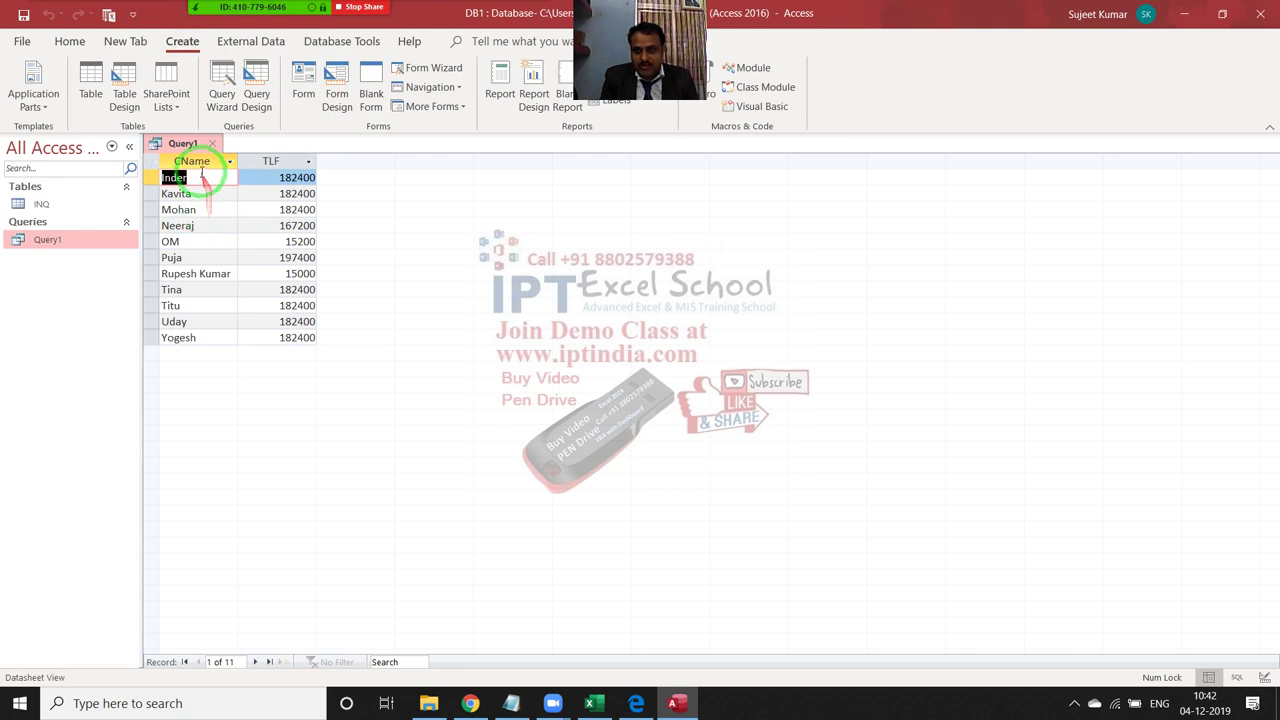
click(260, 242)
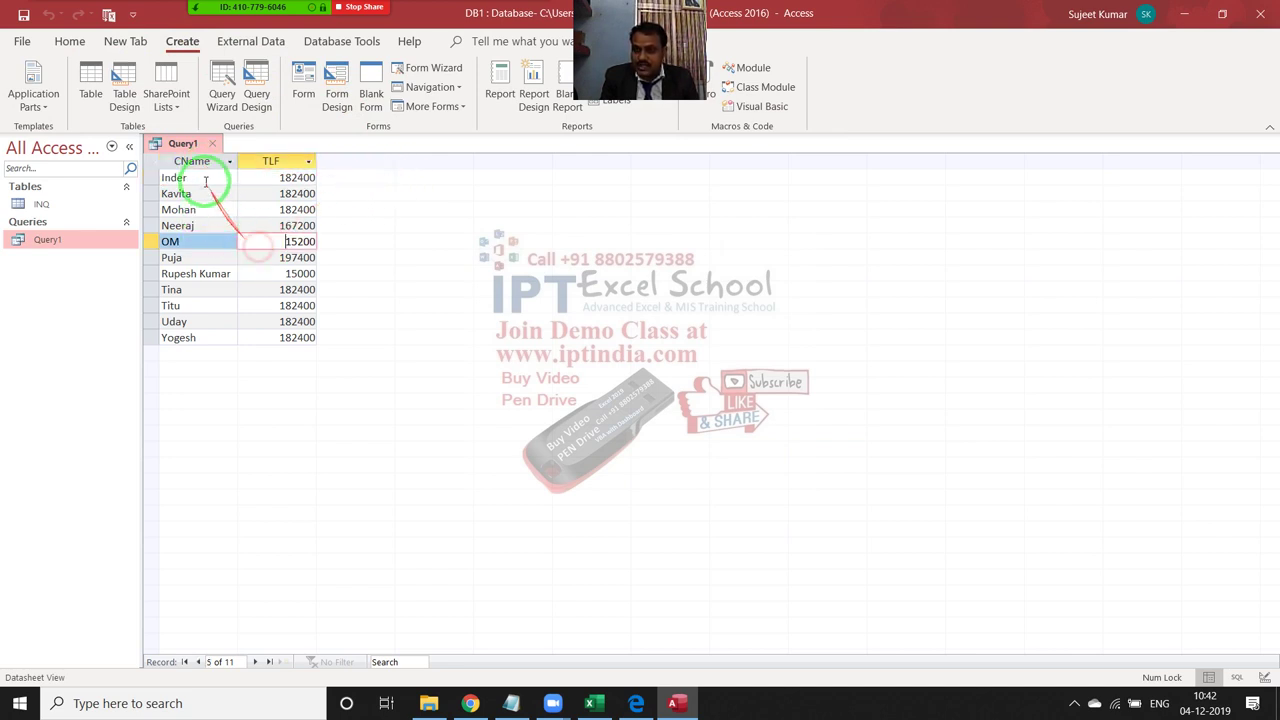
click(194, 161)
drag(211, 246, 283, 268)
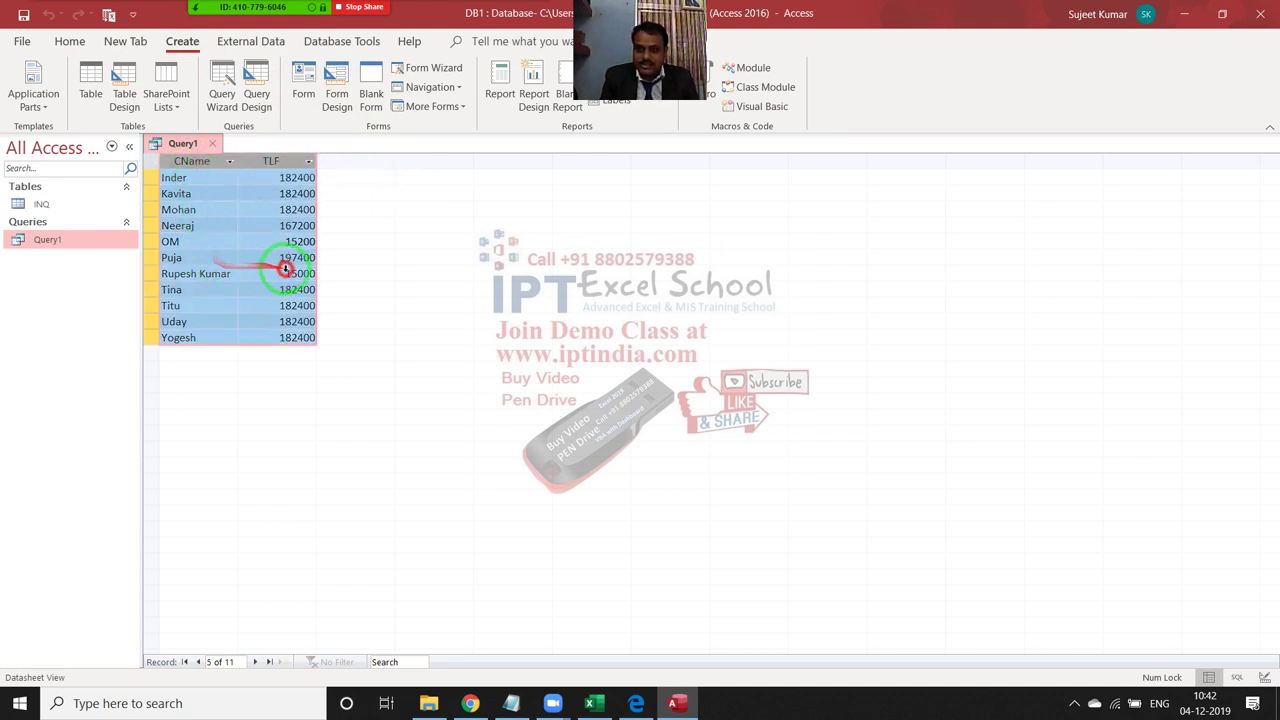
click(232, 309)
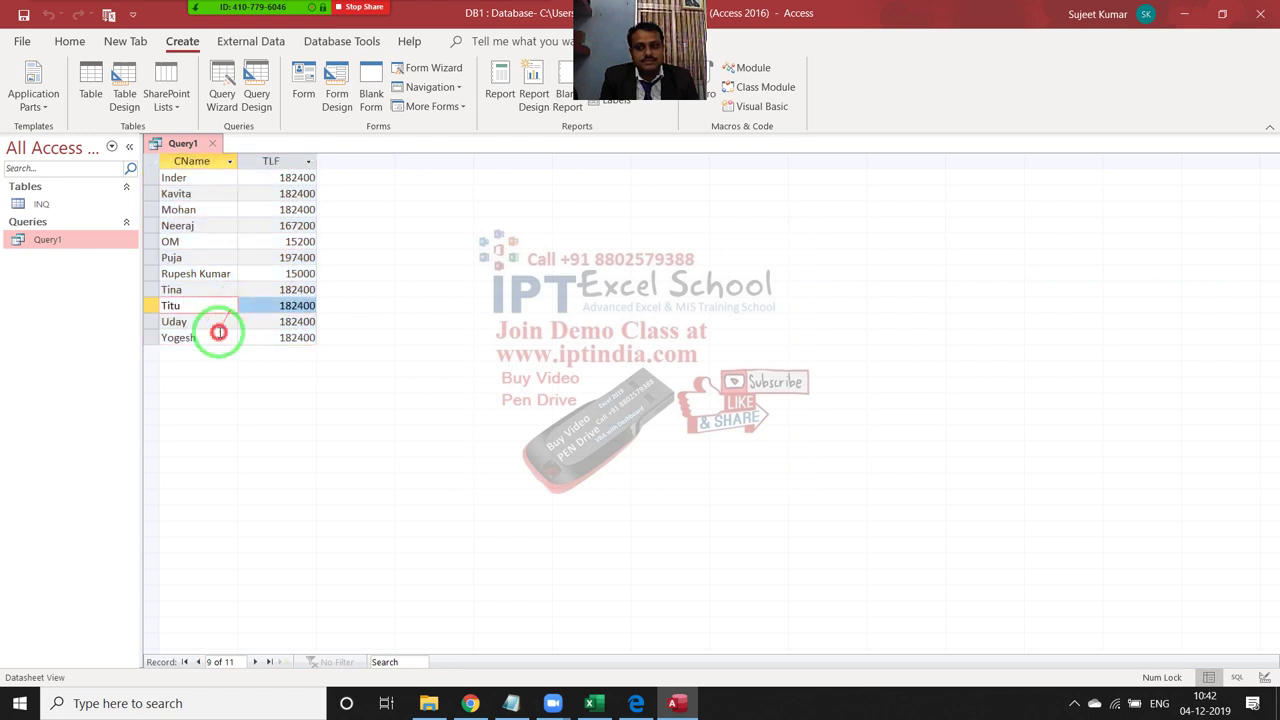
click(214, 337)
click(218, 321)
click(205, 241)
click(205, 193)
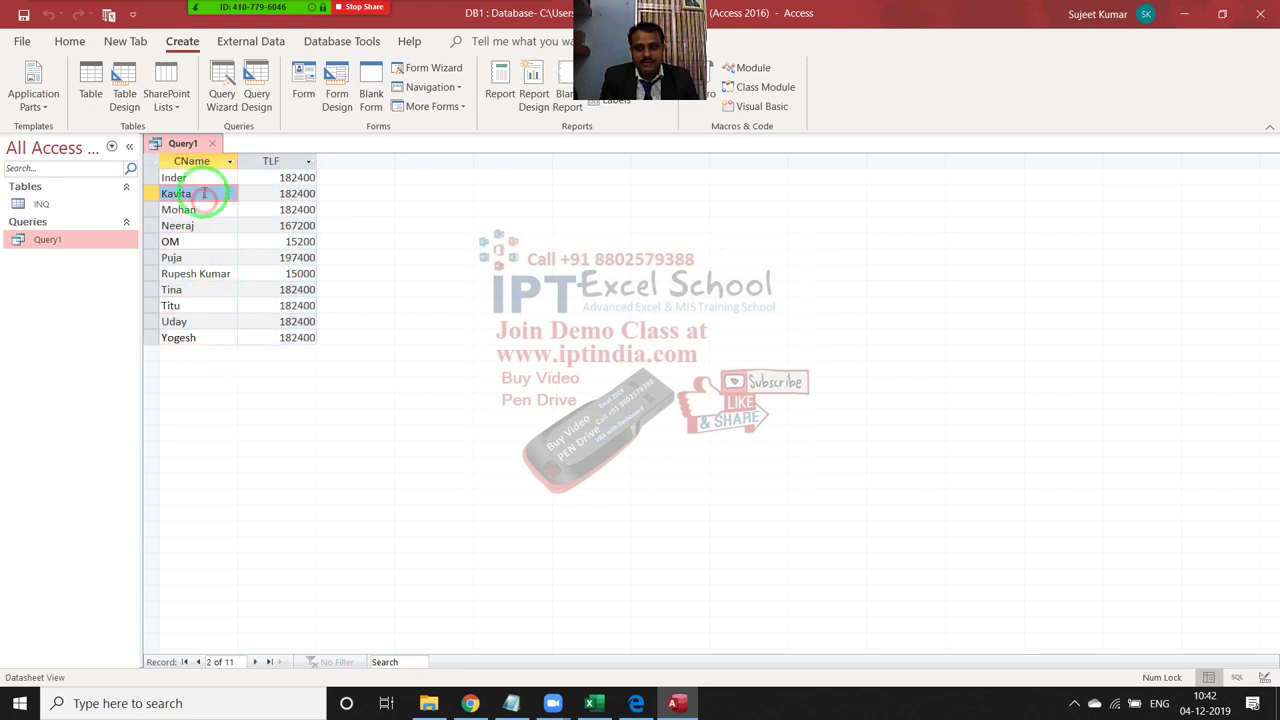
click(201, 178)
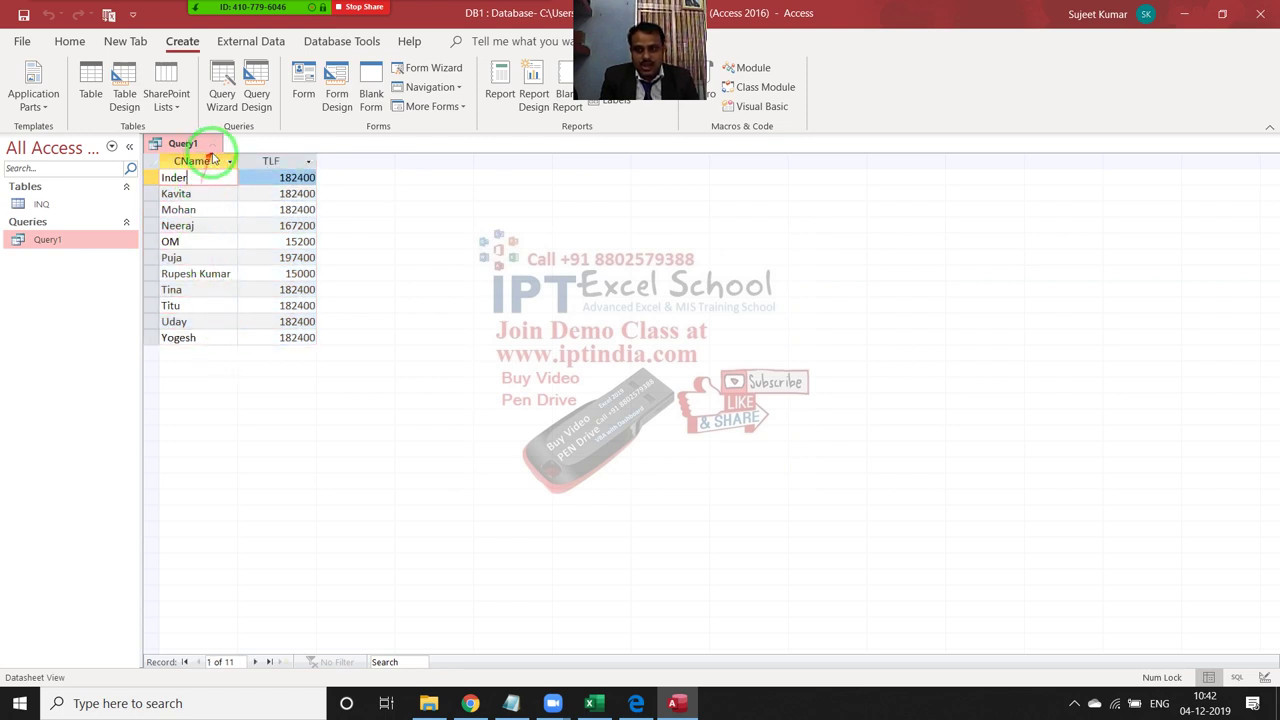
click(216, 148)
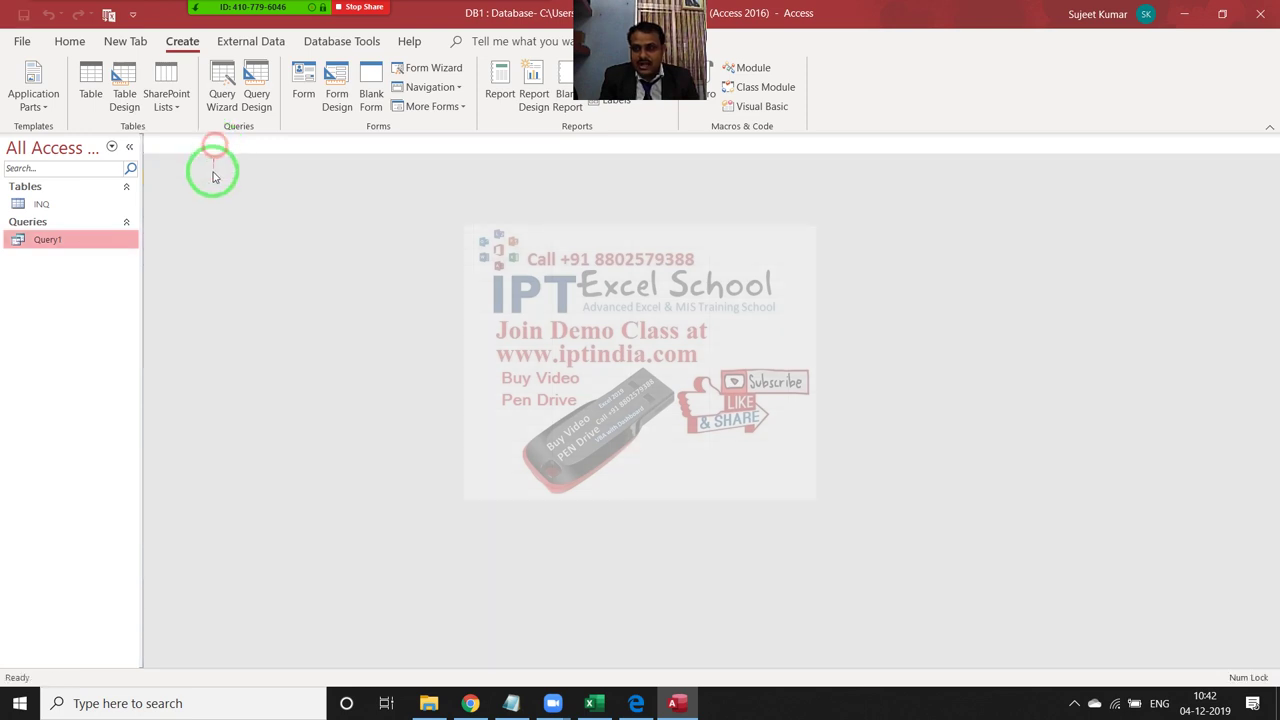
- Open the INQ table's 110 records and select the Course column beside CName and City
right_click(76, 241)
double_click(40, 204)
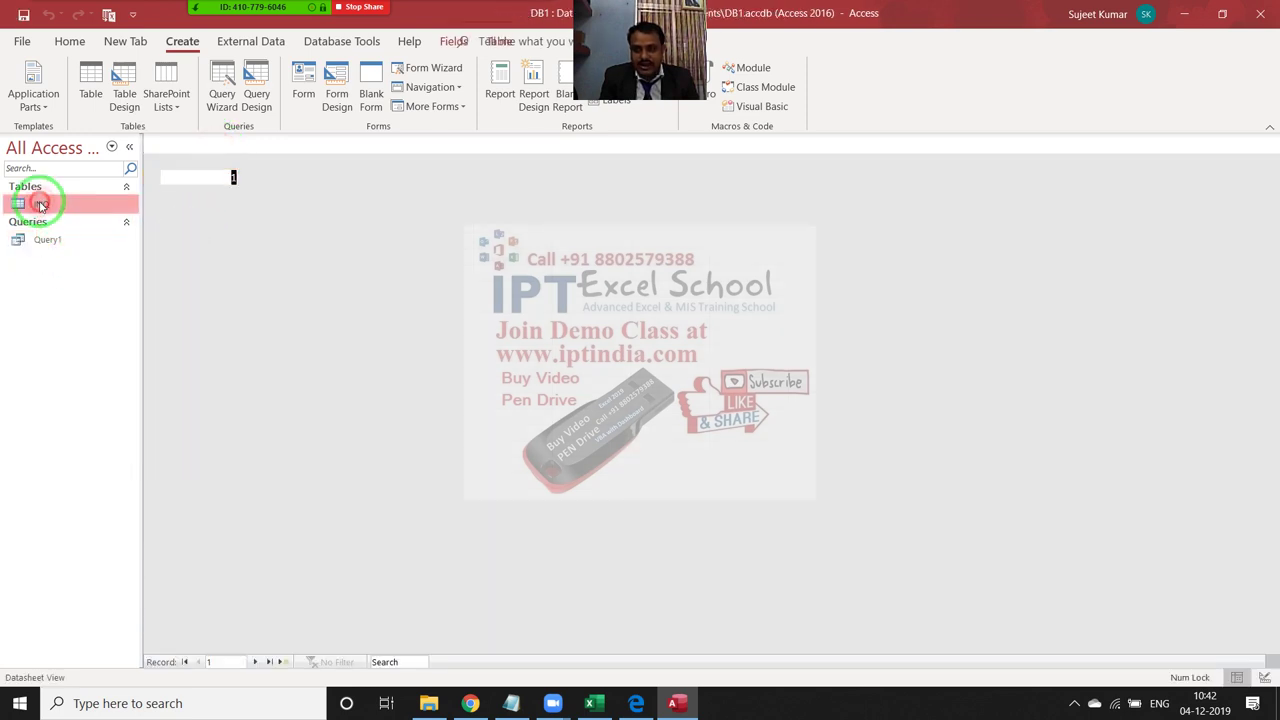
drag(176, 224, 597, 210)
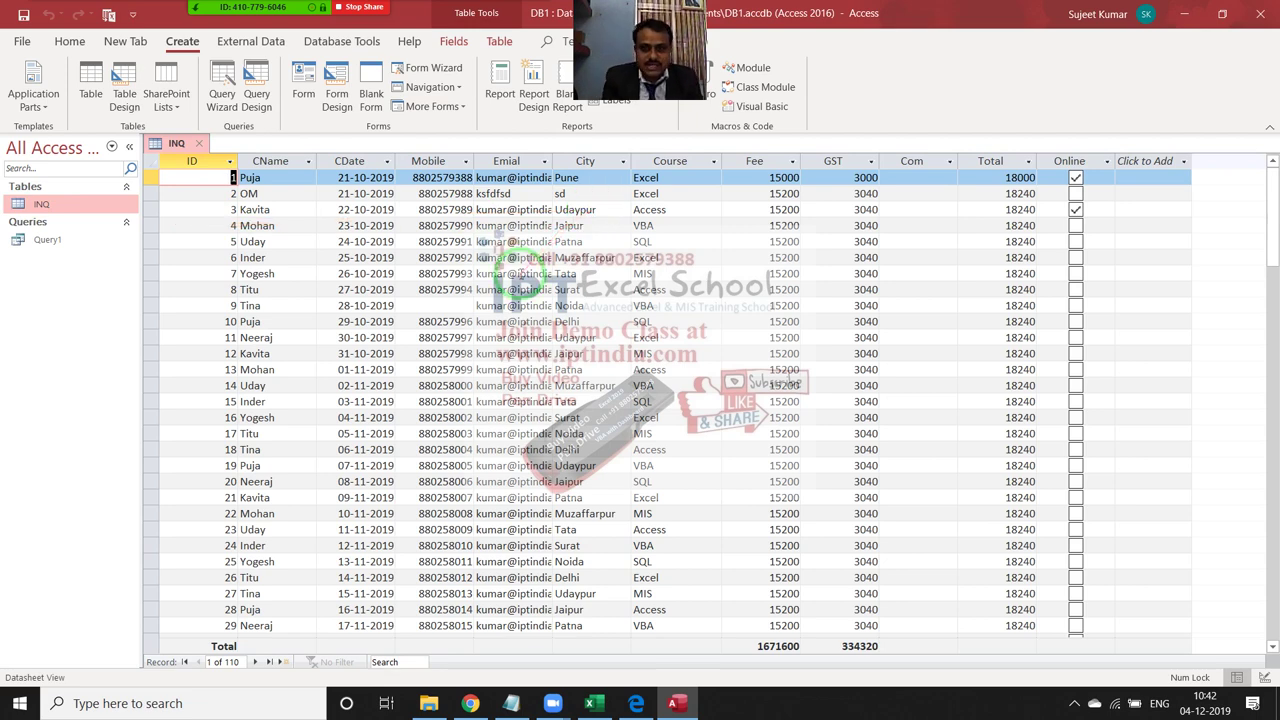
click(655, 161)
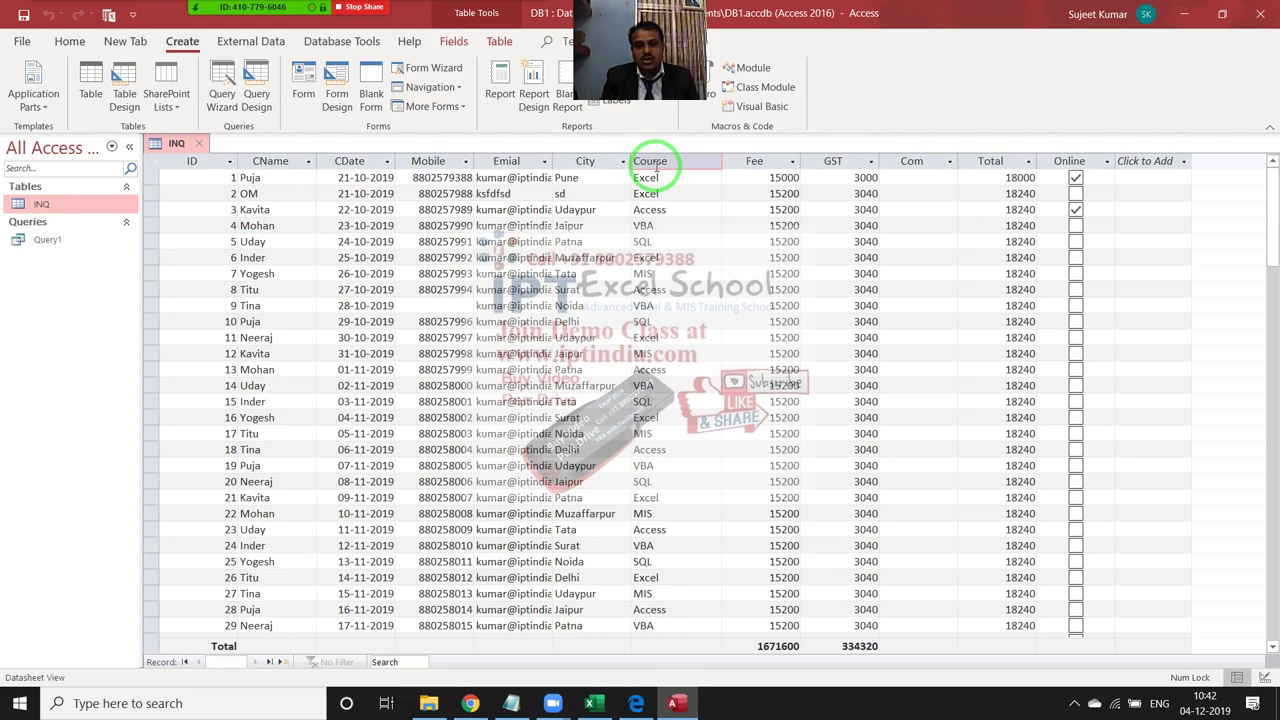
mouse_move(656, 172)
mouse_down()
mouse_move(1014, 177)
mouse_move(980, 186)
mouse_move(828, 170)
mouse_up()
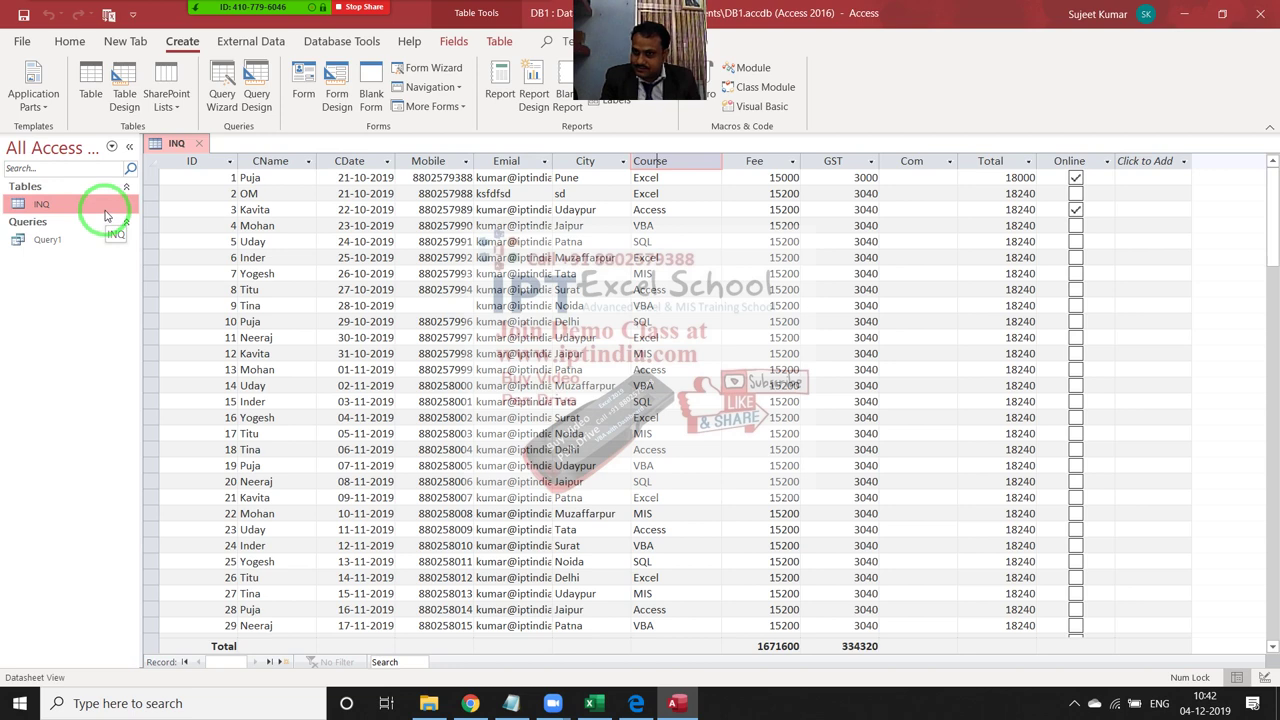
- Delete sum(fee) AS TLF so Query1 reads SELECT CName FROM INQ GROUP BY CName, and save
right_click(100, 240)
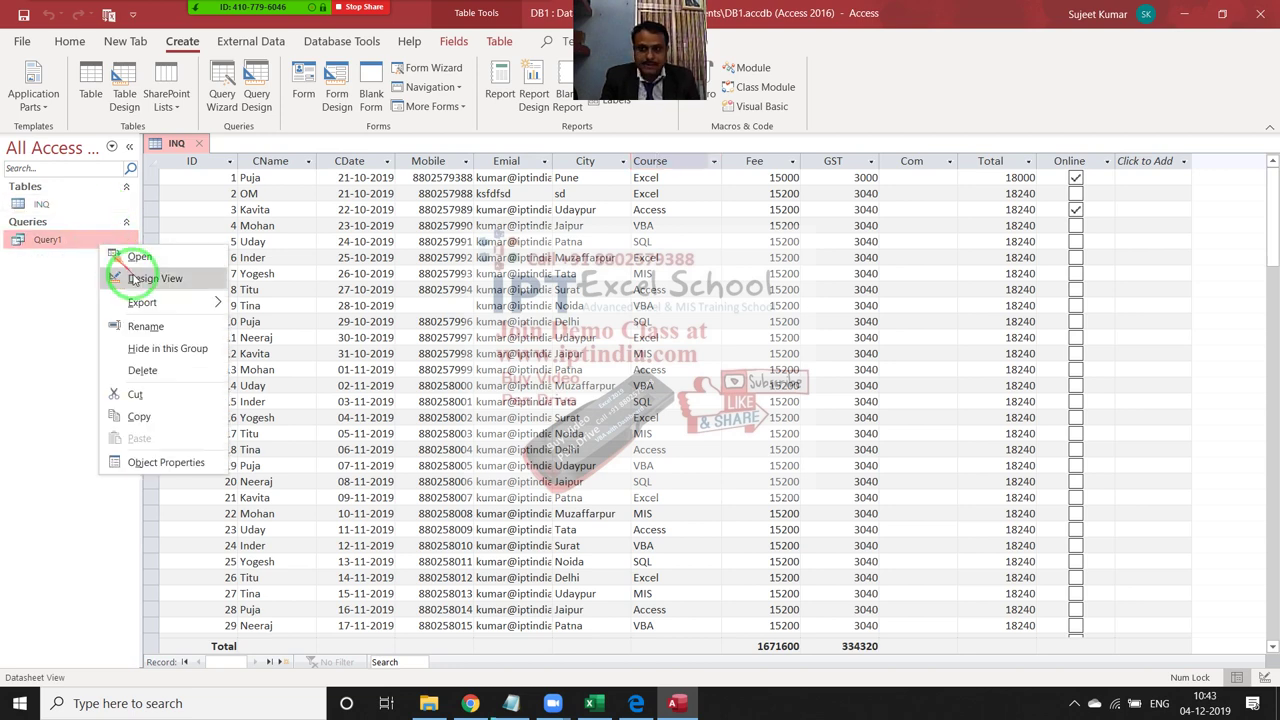
click(140, 278)
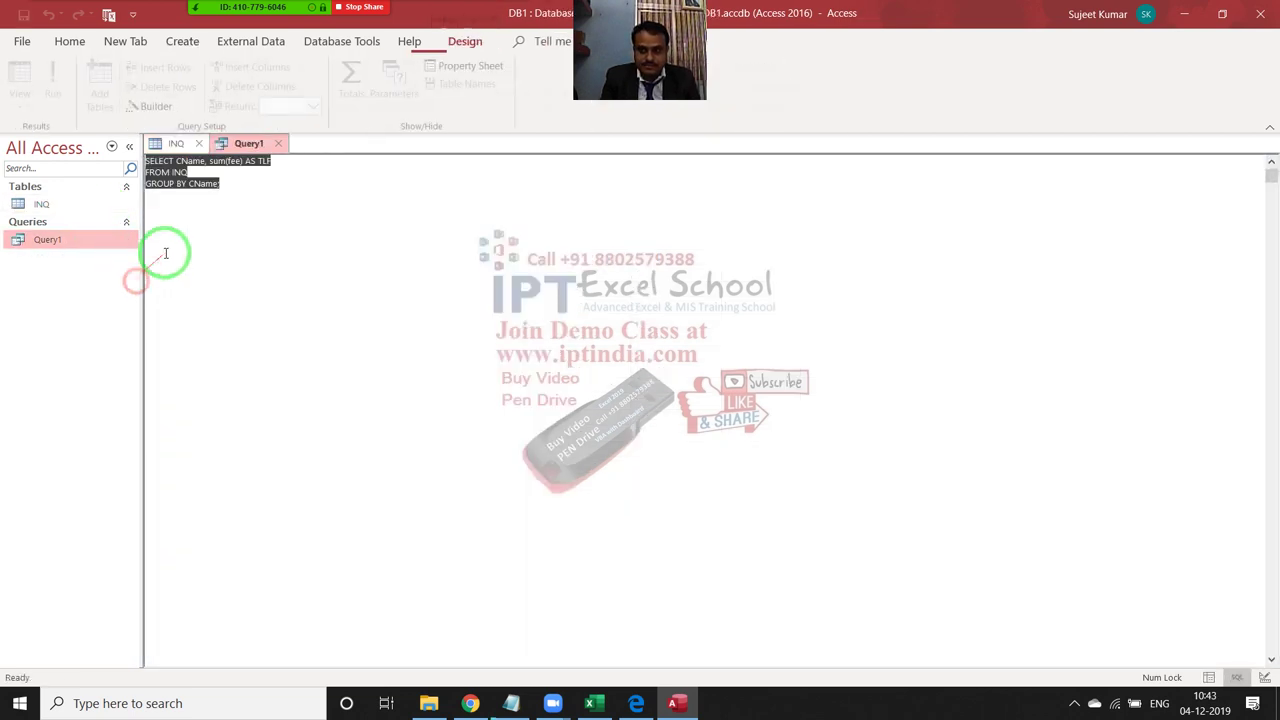
click(222, 195)
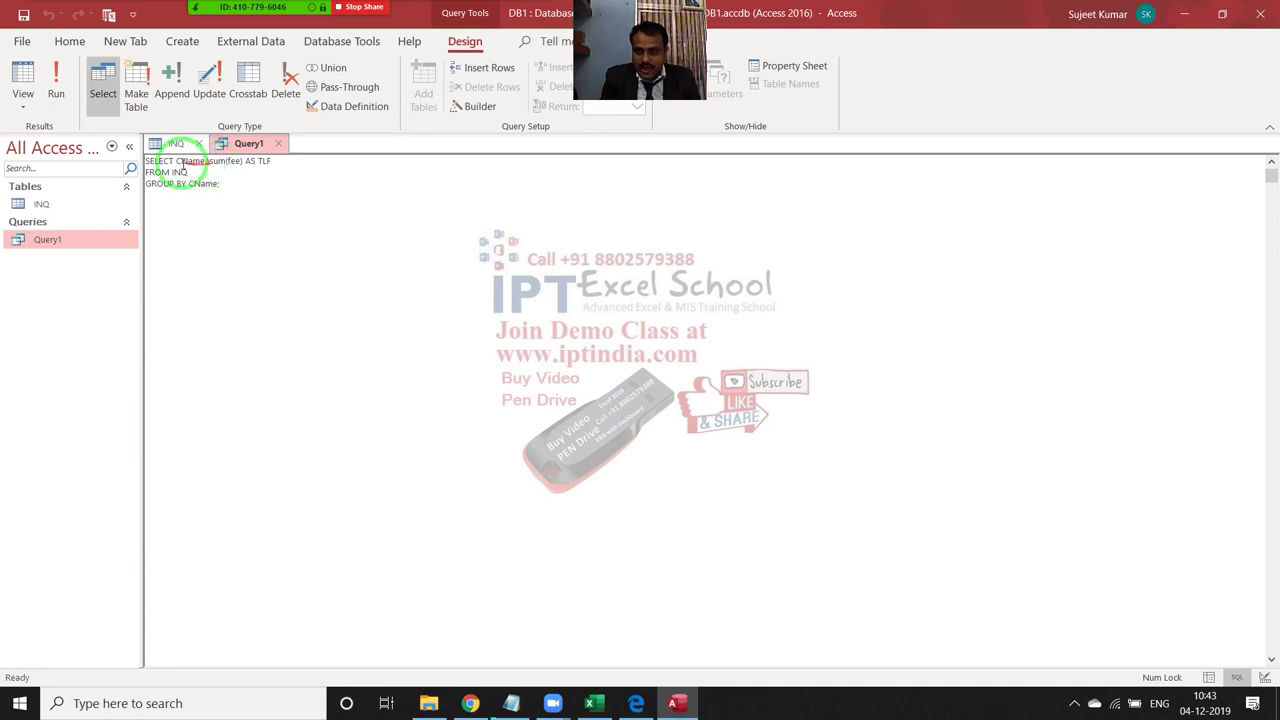
drag(207, 160, 313, 162)
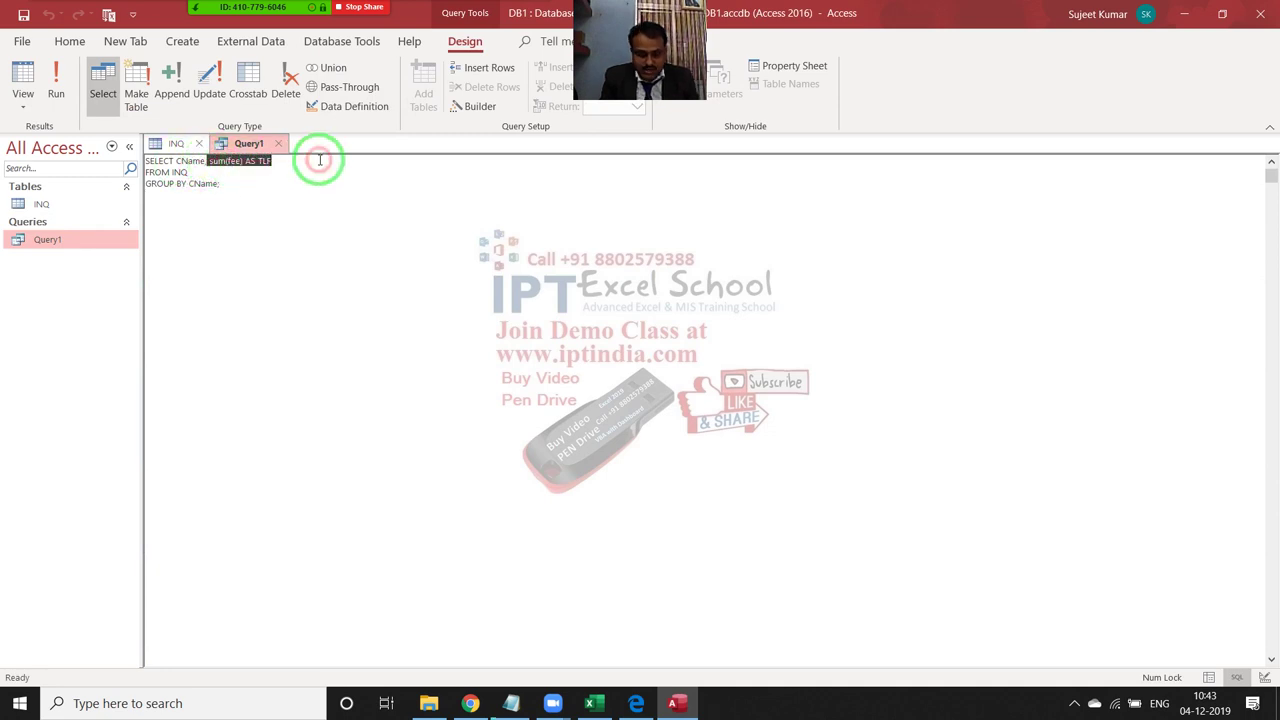
click(340, 225)
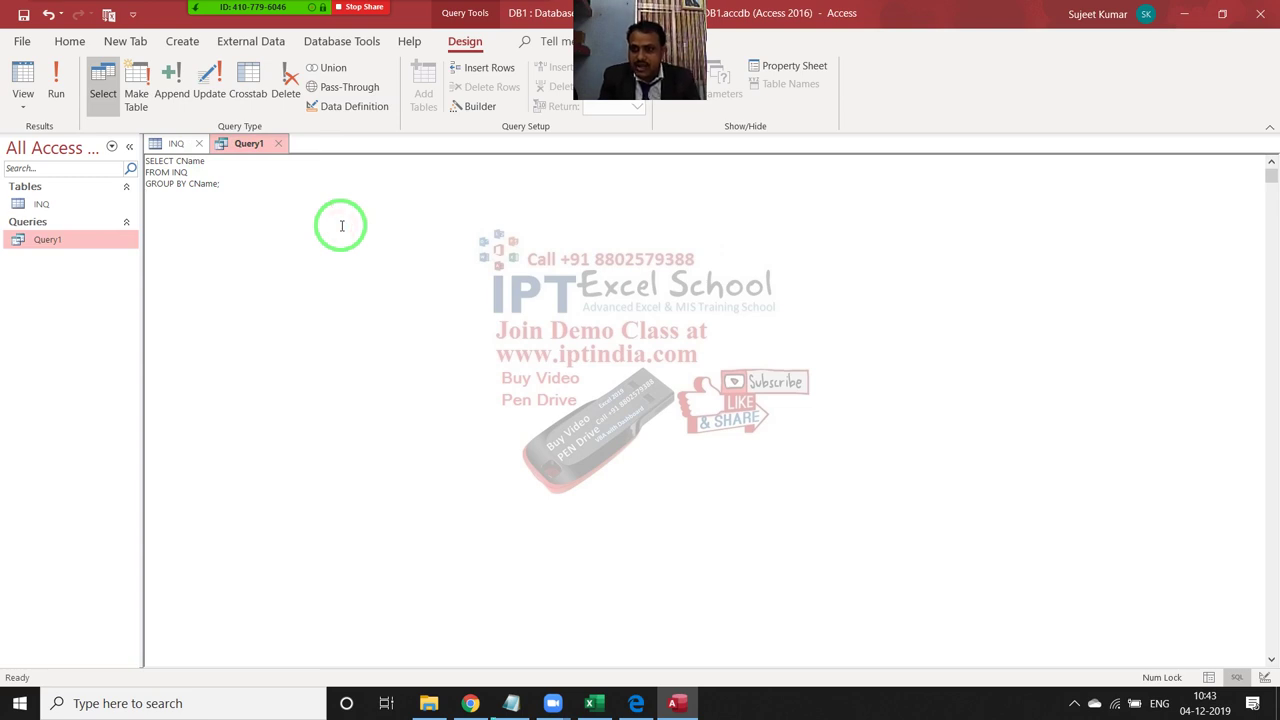
click(280, 143)
click(590, 395)
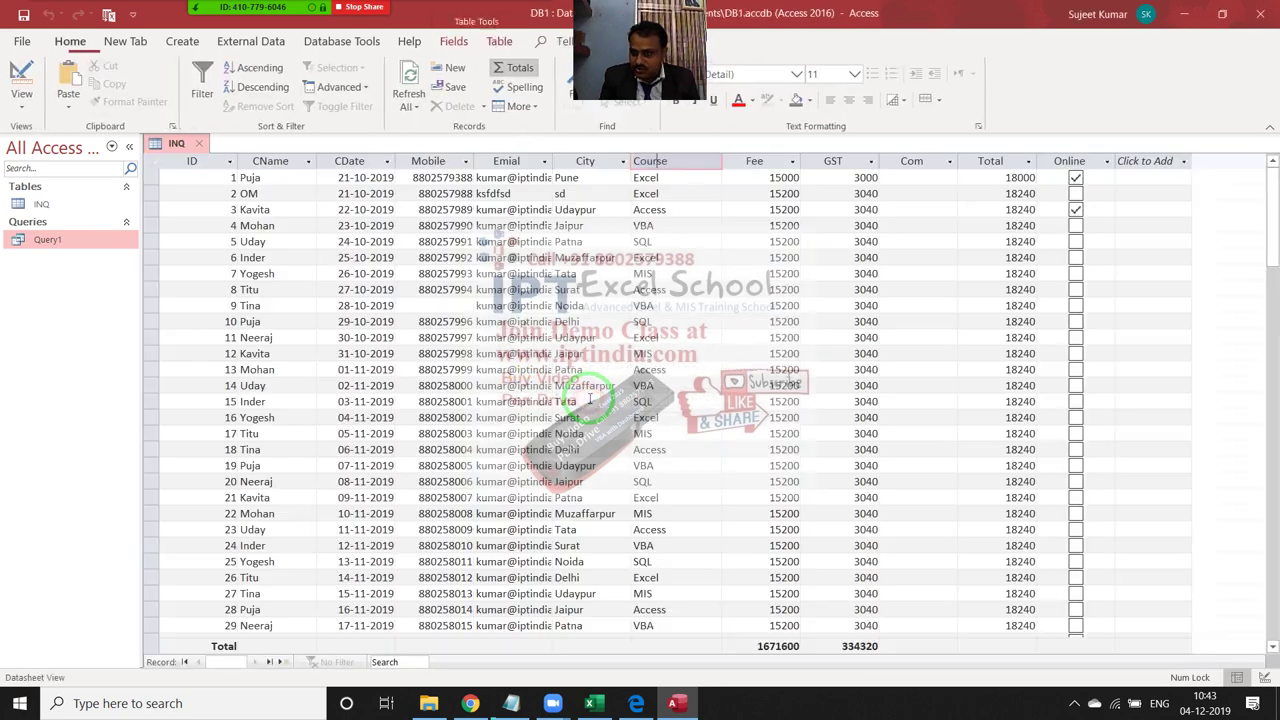
- Check Query1's eleven distinct customer names, then reopen its SQL view
double_click(100, 242)
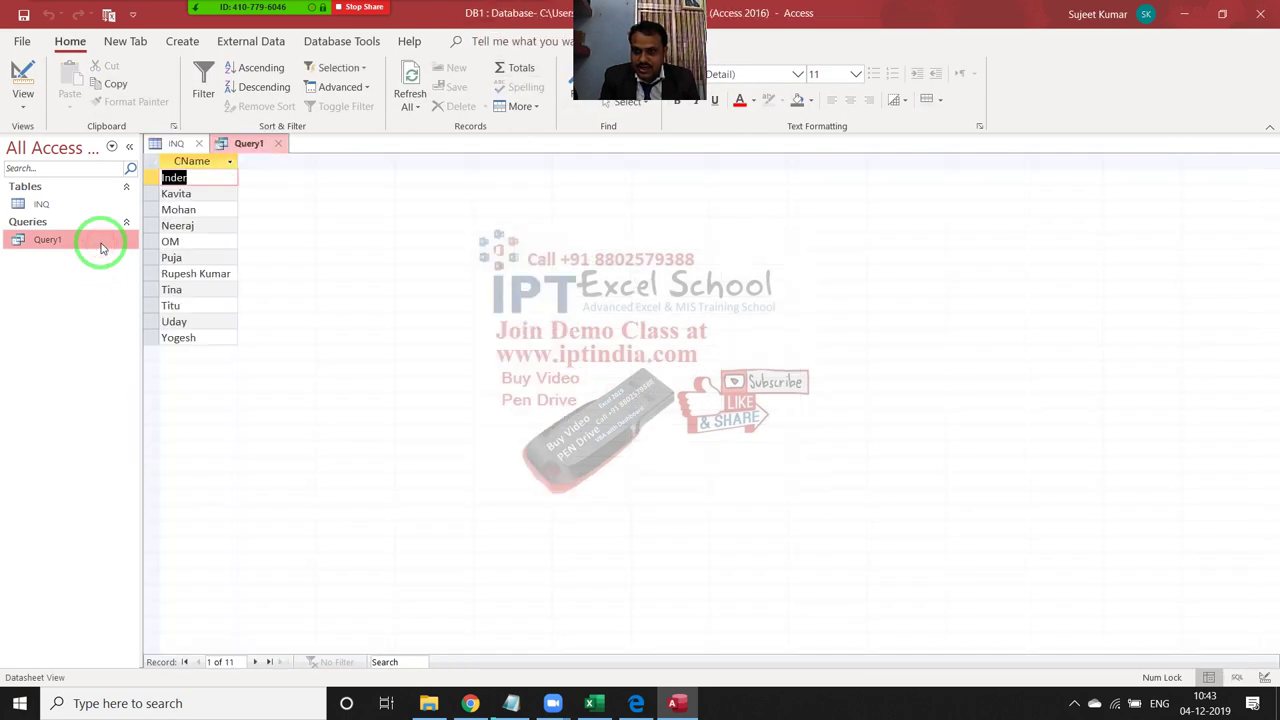
click(197, 161)
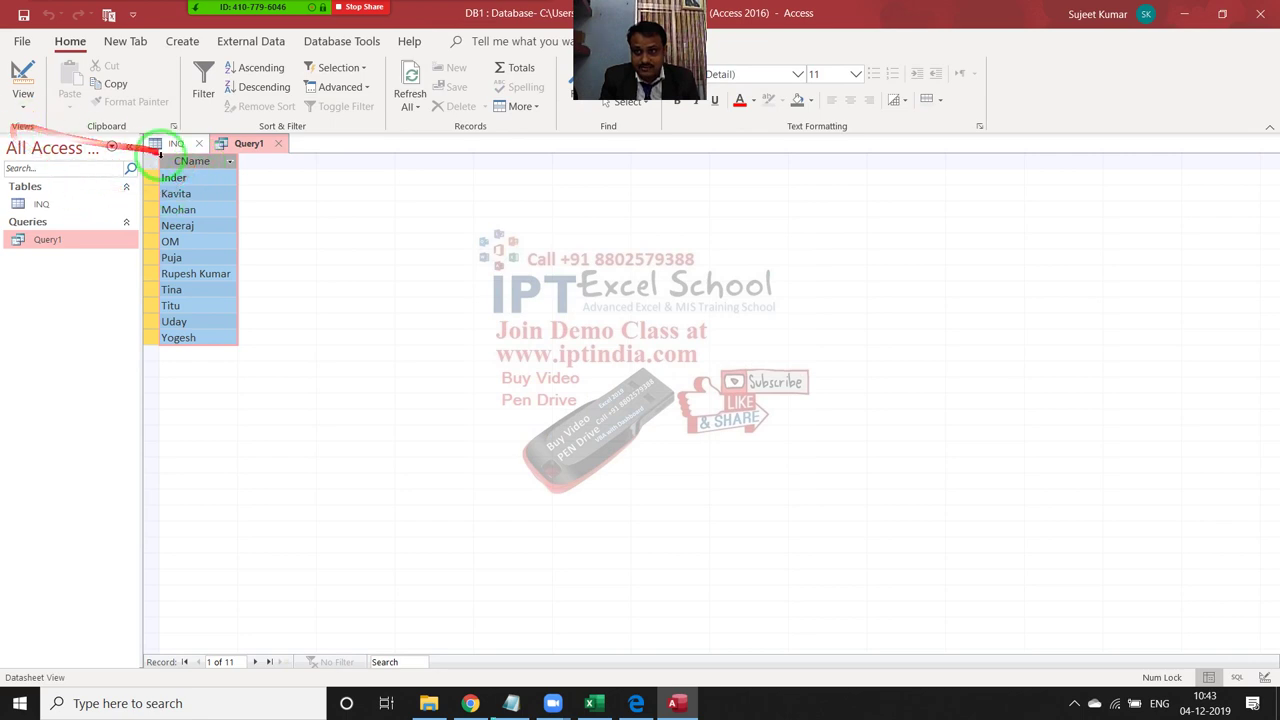
click(278, 144)
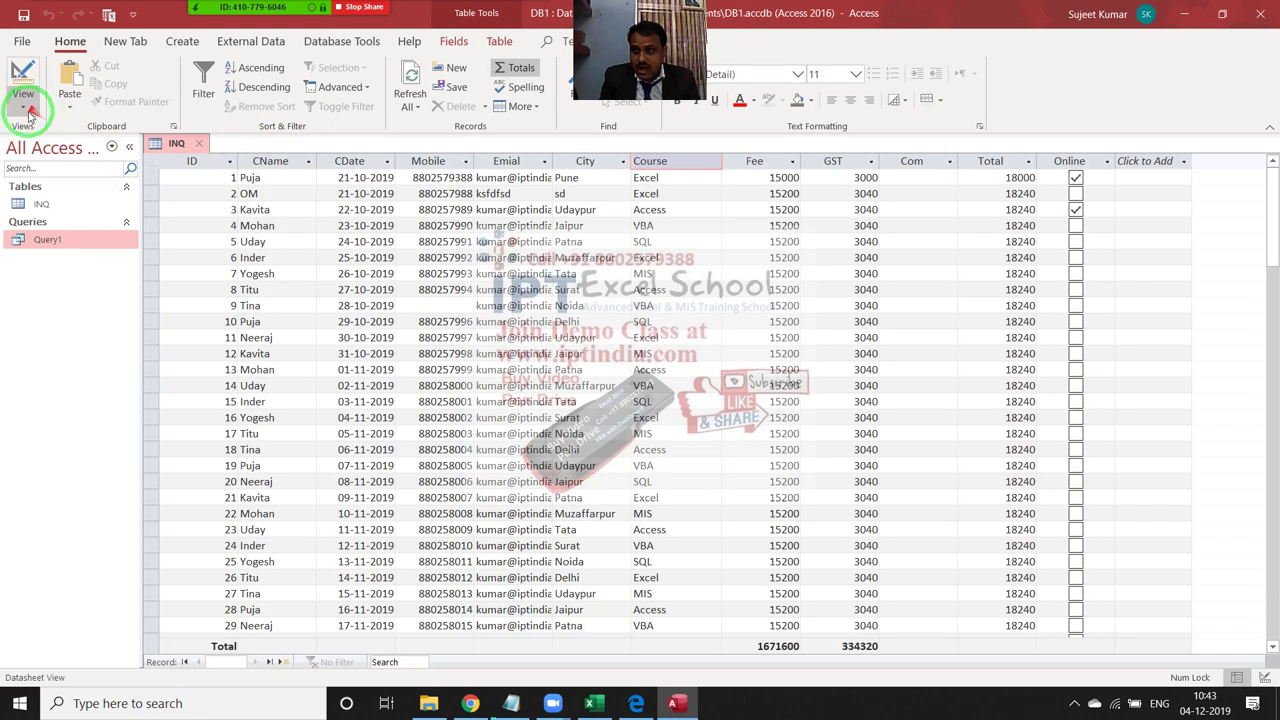
right_click(48, 240)
click(113, 271)
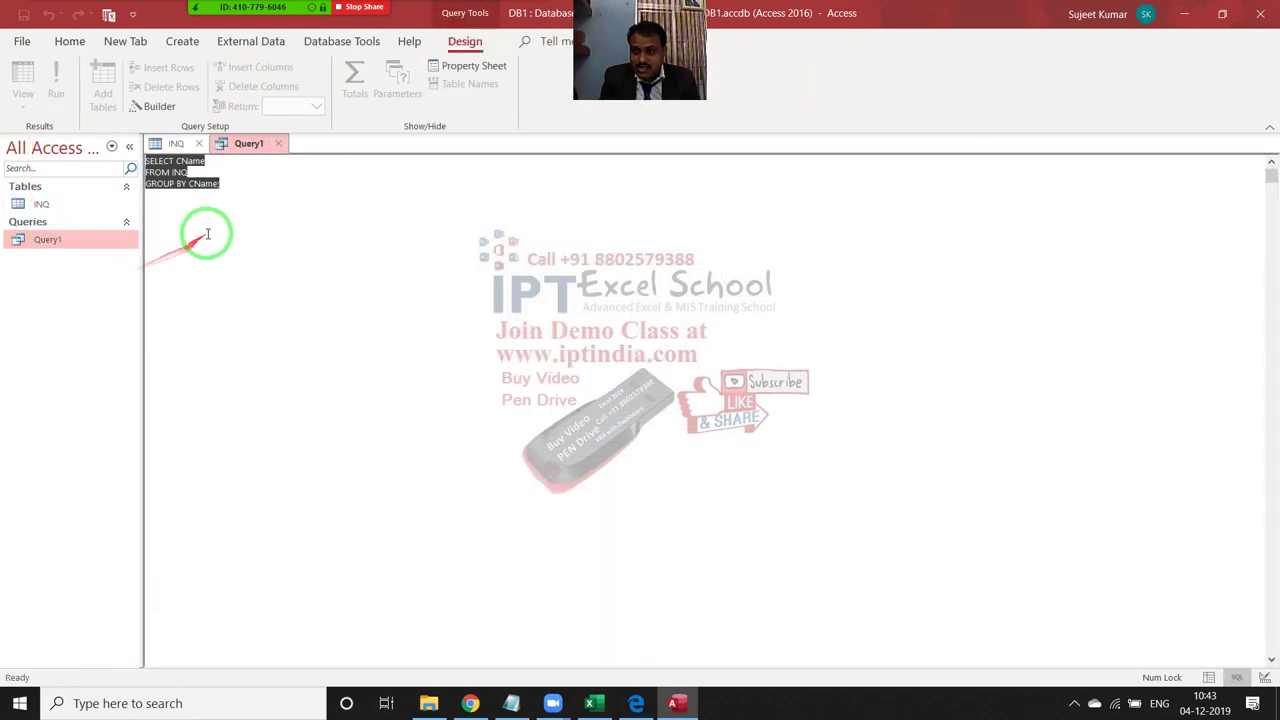
drag(227, 188, 145, 161)
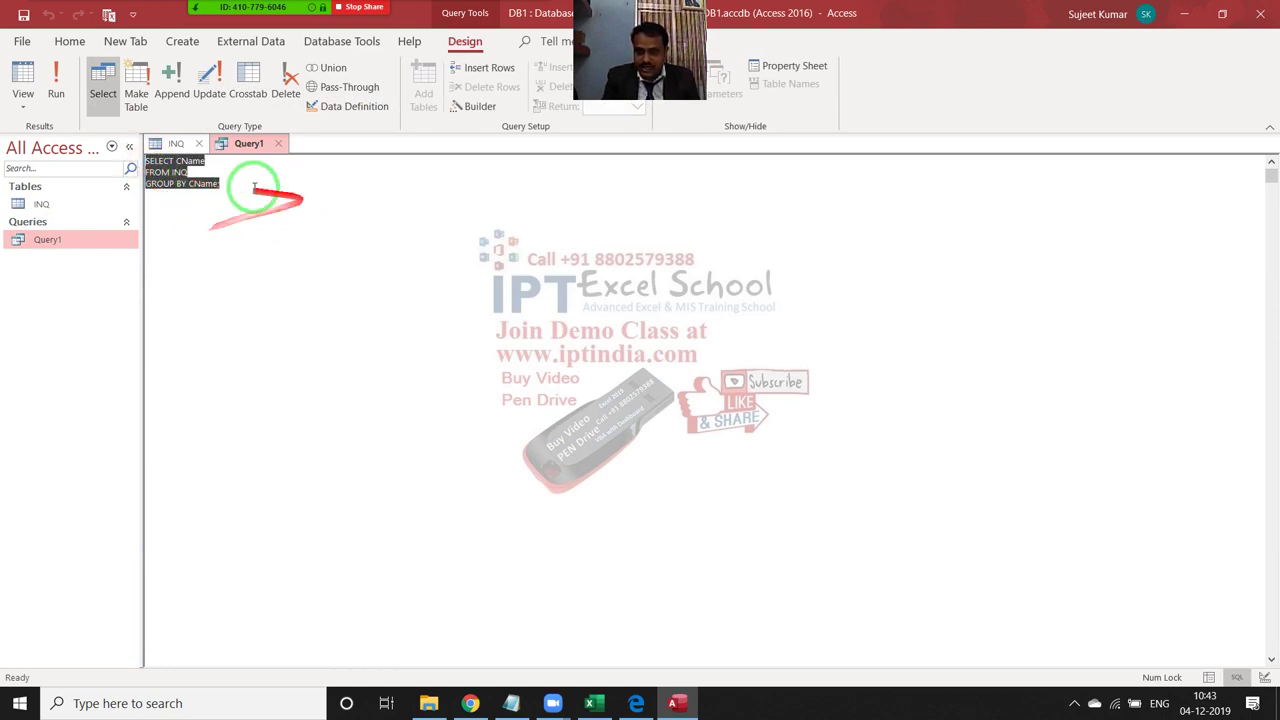
click(266, 251)
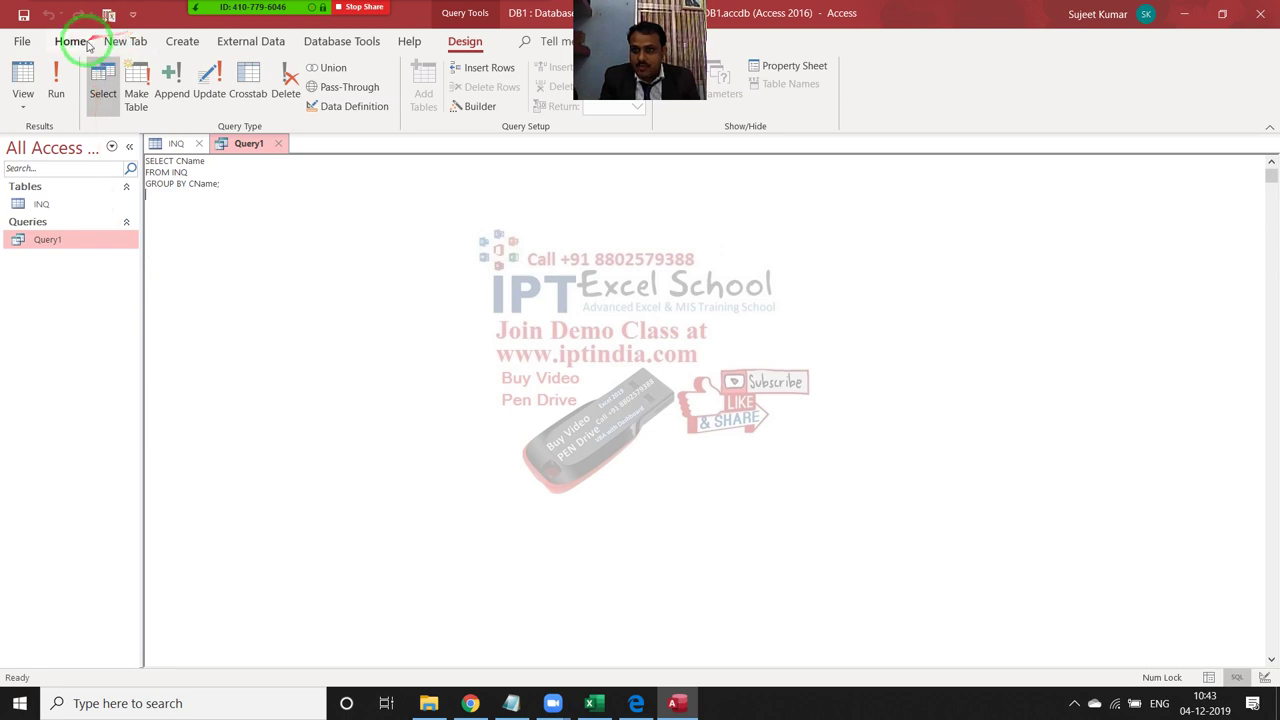
click(117, 42)
- Create a new blank table and check Query1's results in Datasheet View
click(180, 43)
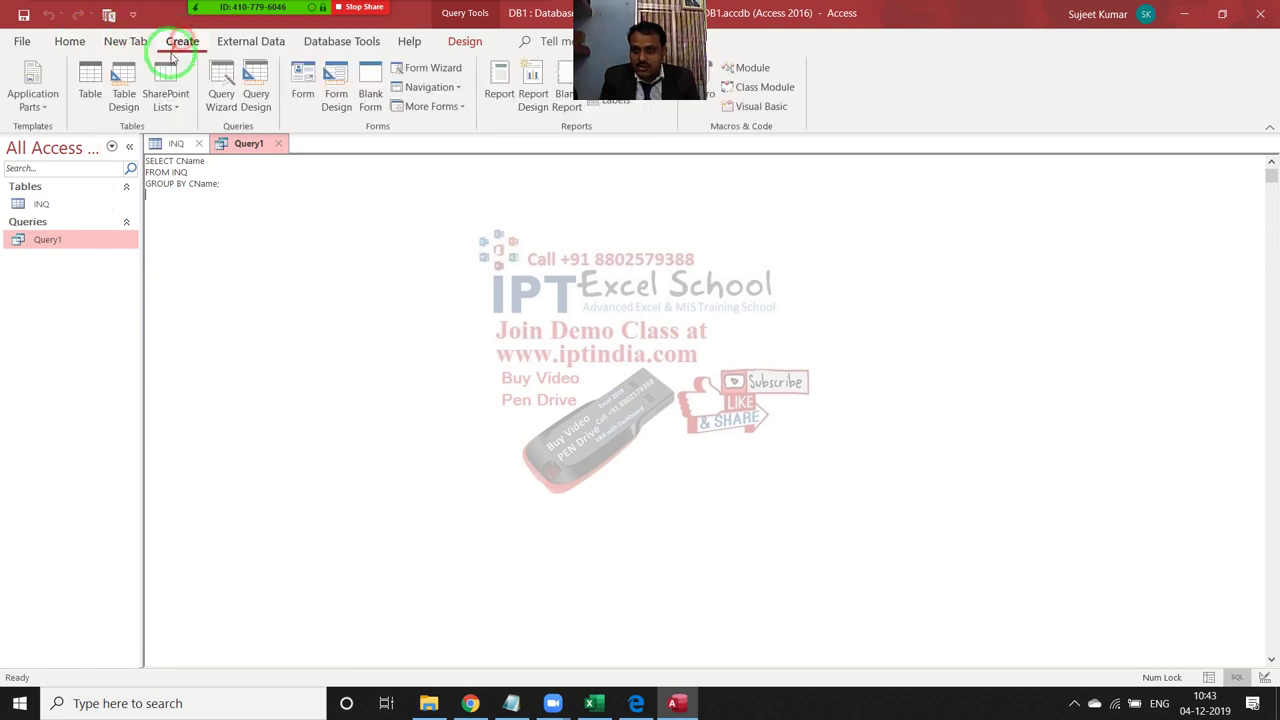
click(95, 82)
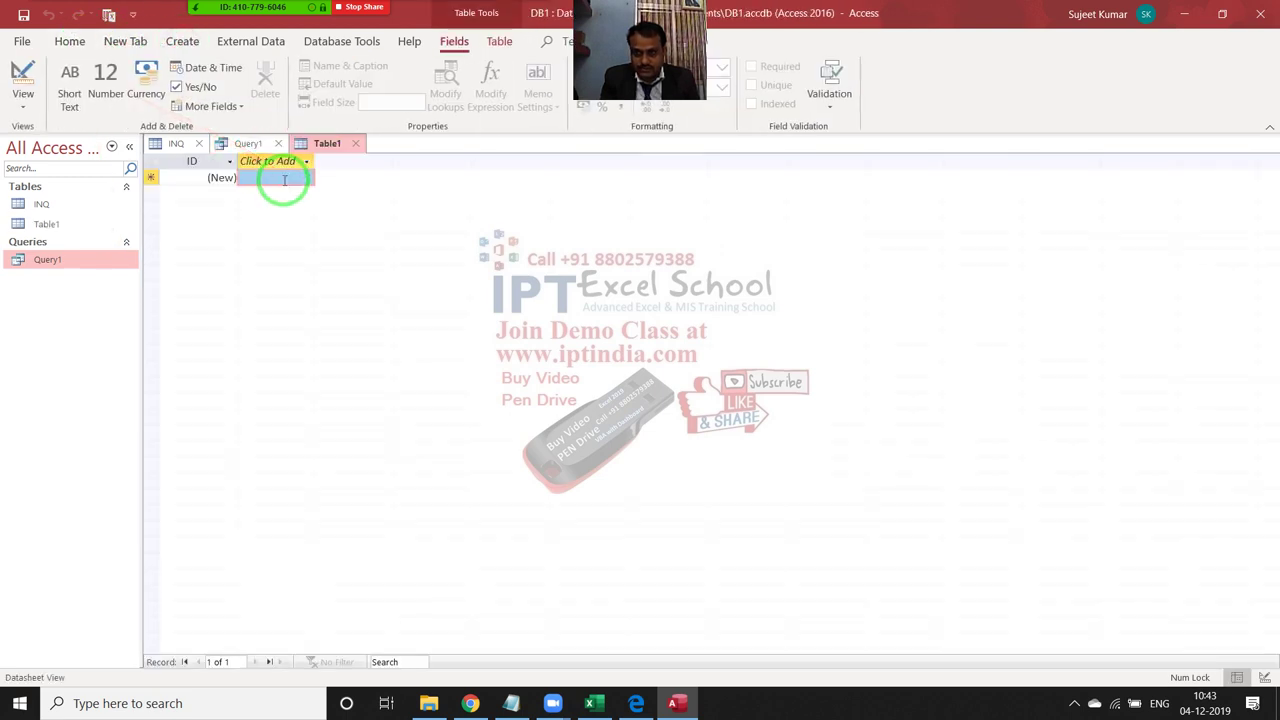
right_click(108, 262)
click(166, 294)
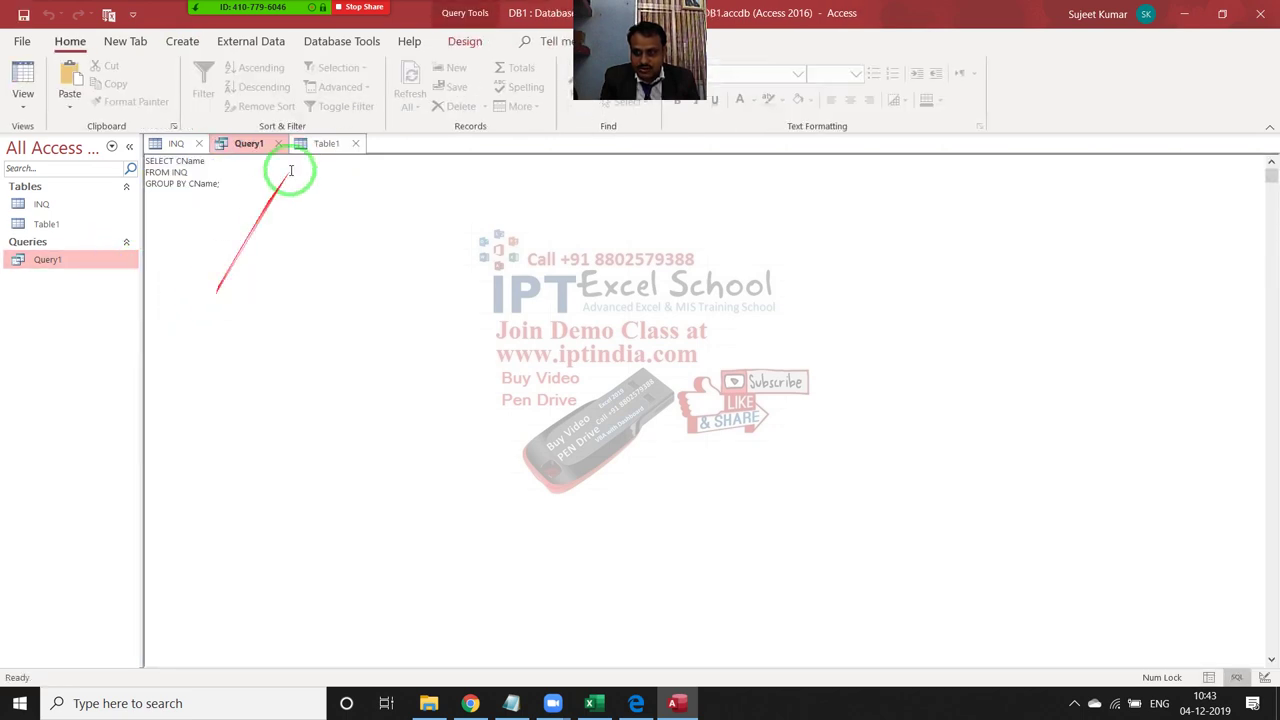
click(23, 97)
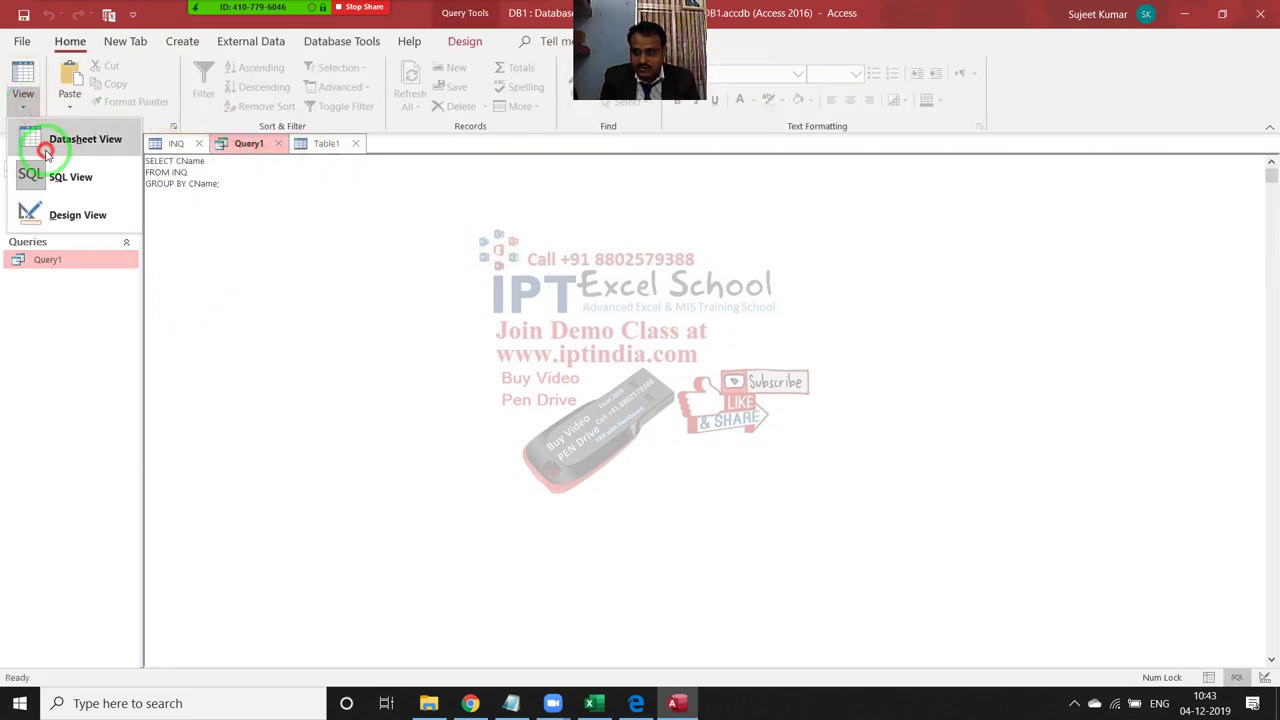
click(45, 152)
- Save Table1 as 'Data' and open it in design view
click(68, 226)
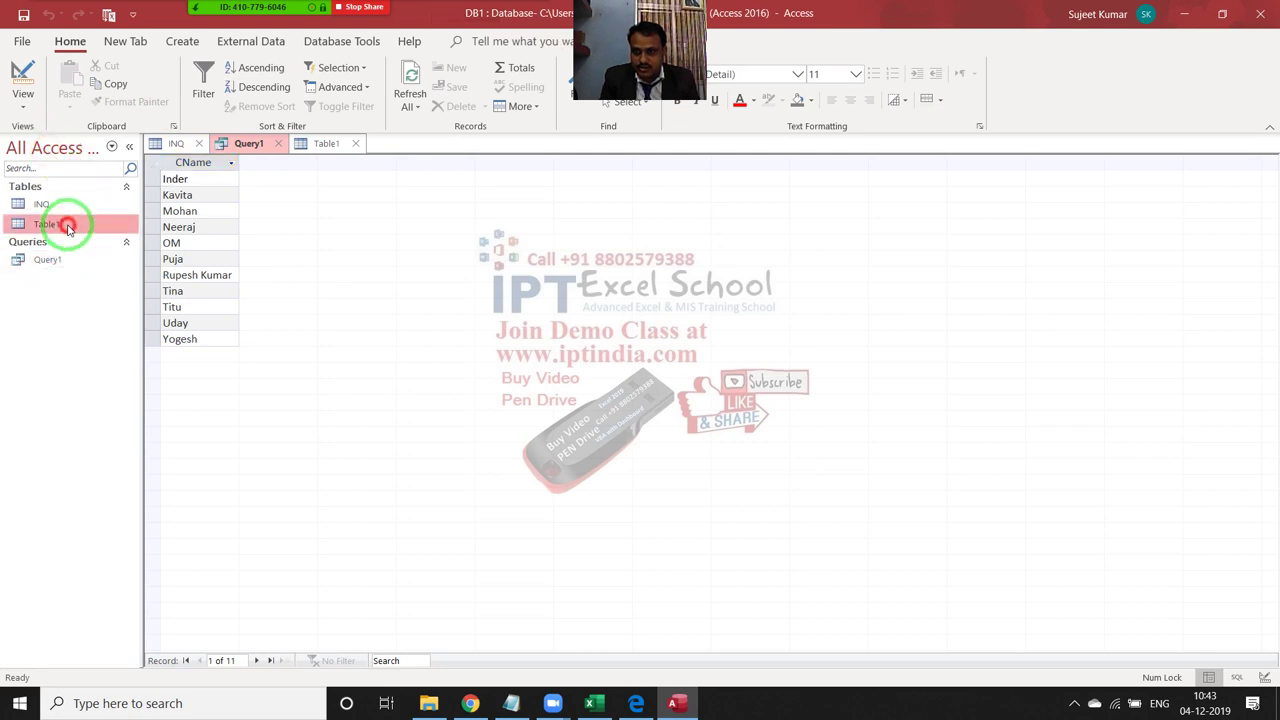
right_click(68, 226)
click(109, 257)
text(Data)
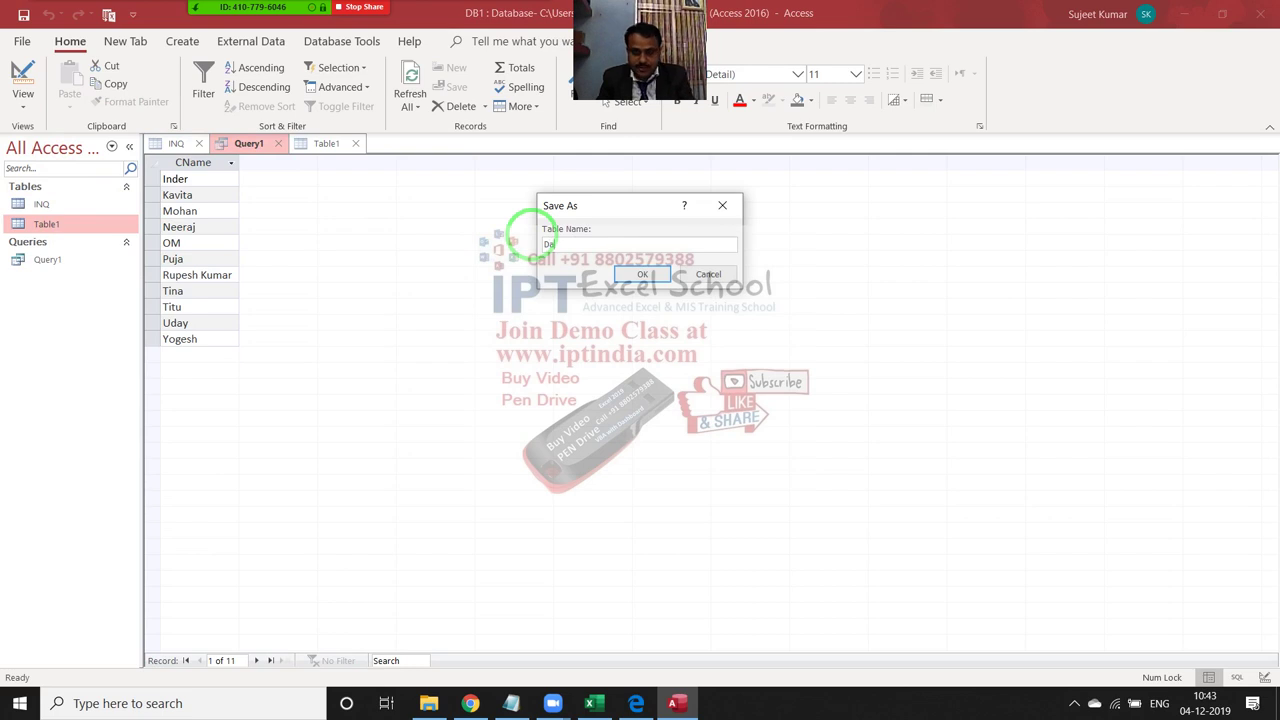
click(642, 274)
- Add a new field named SNAme below the ID field
key(Tab)
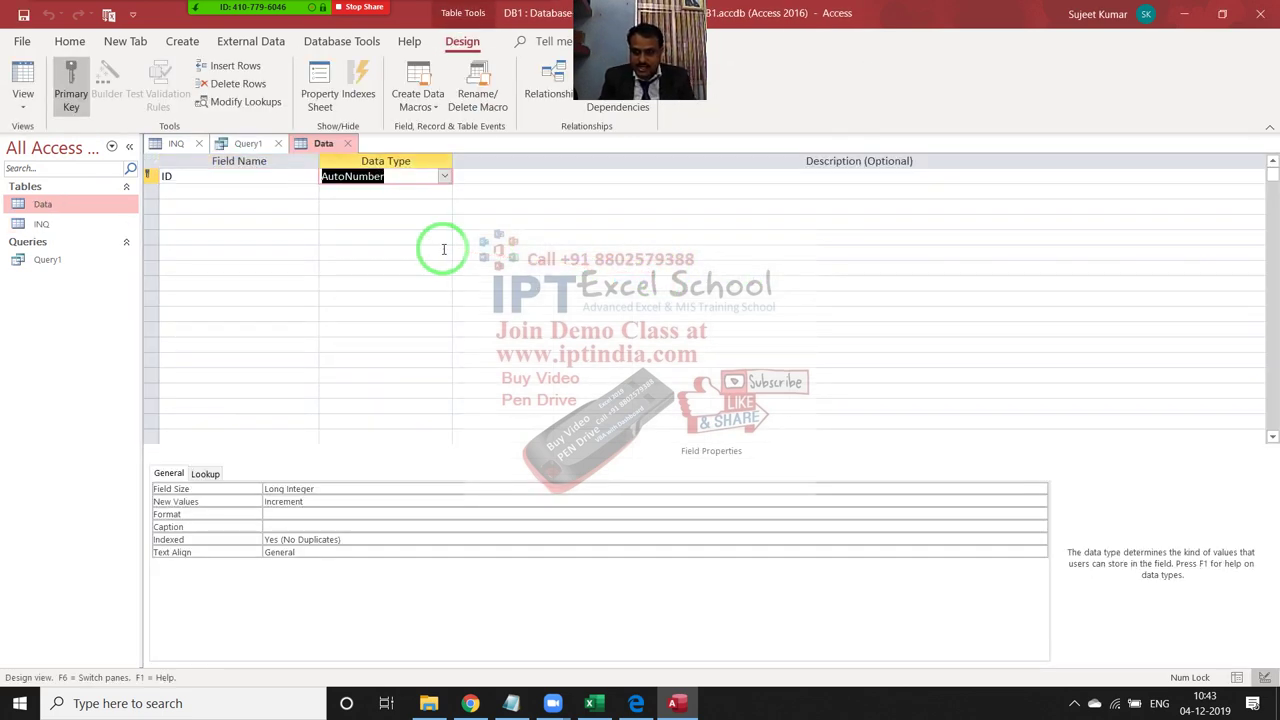
key(Tab)
key(Tab)
text(SNA)
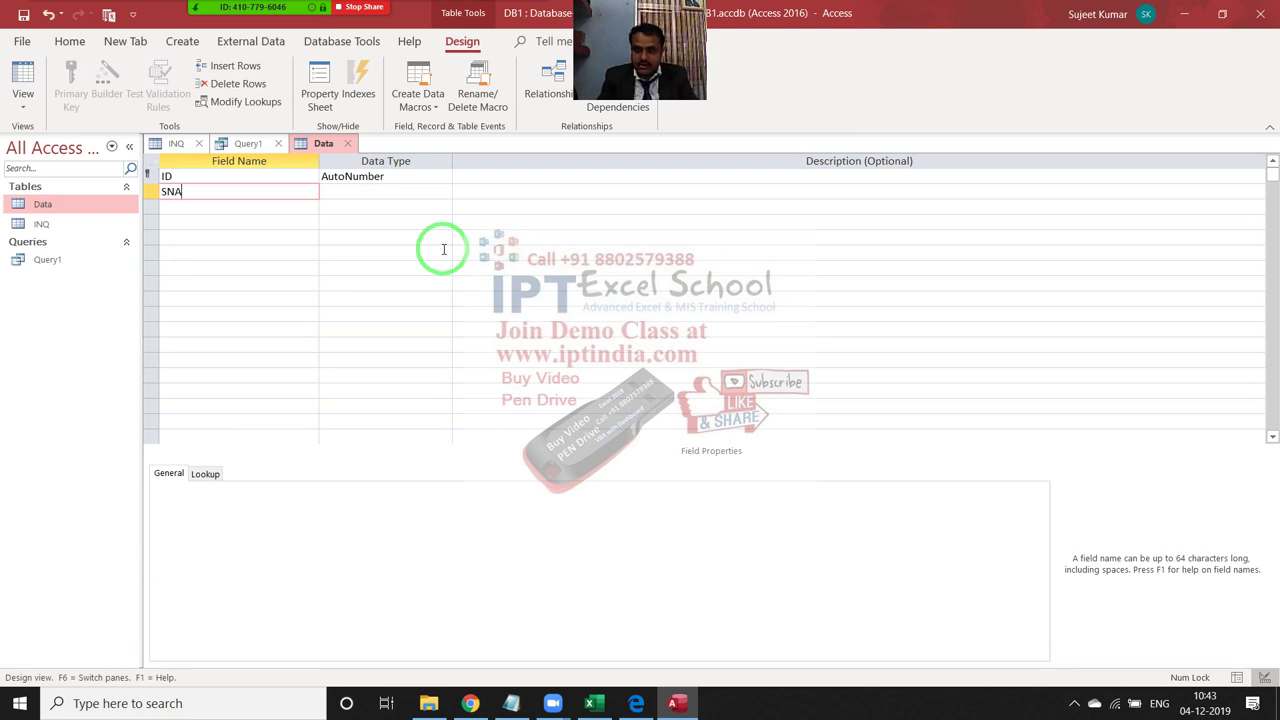
text(me)
key(Tab)
key(Tab)
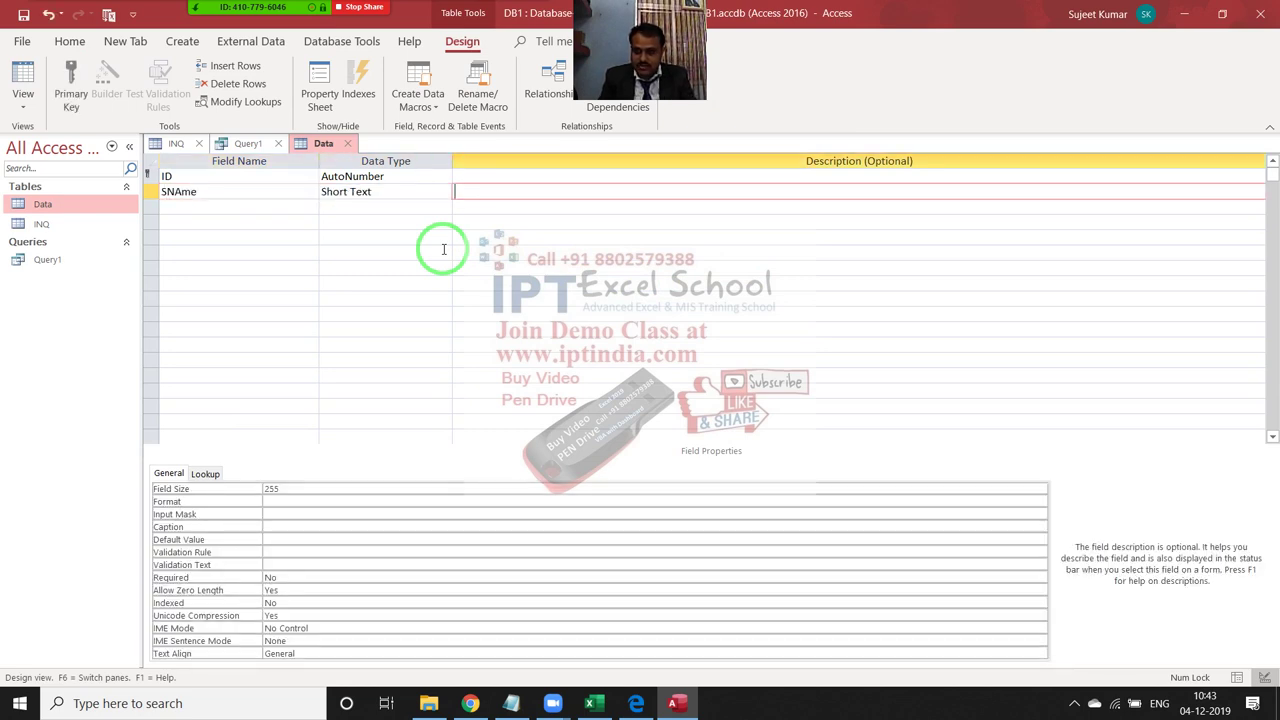
key(Tab)
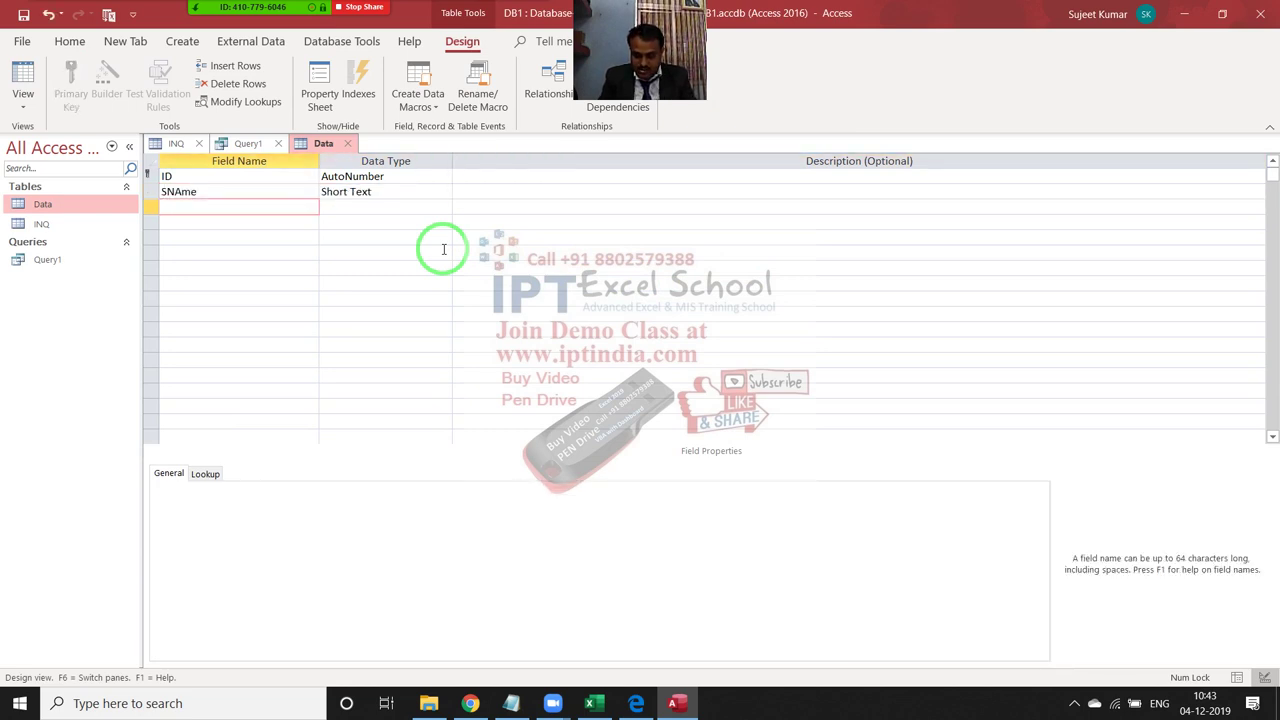
key(Up)
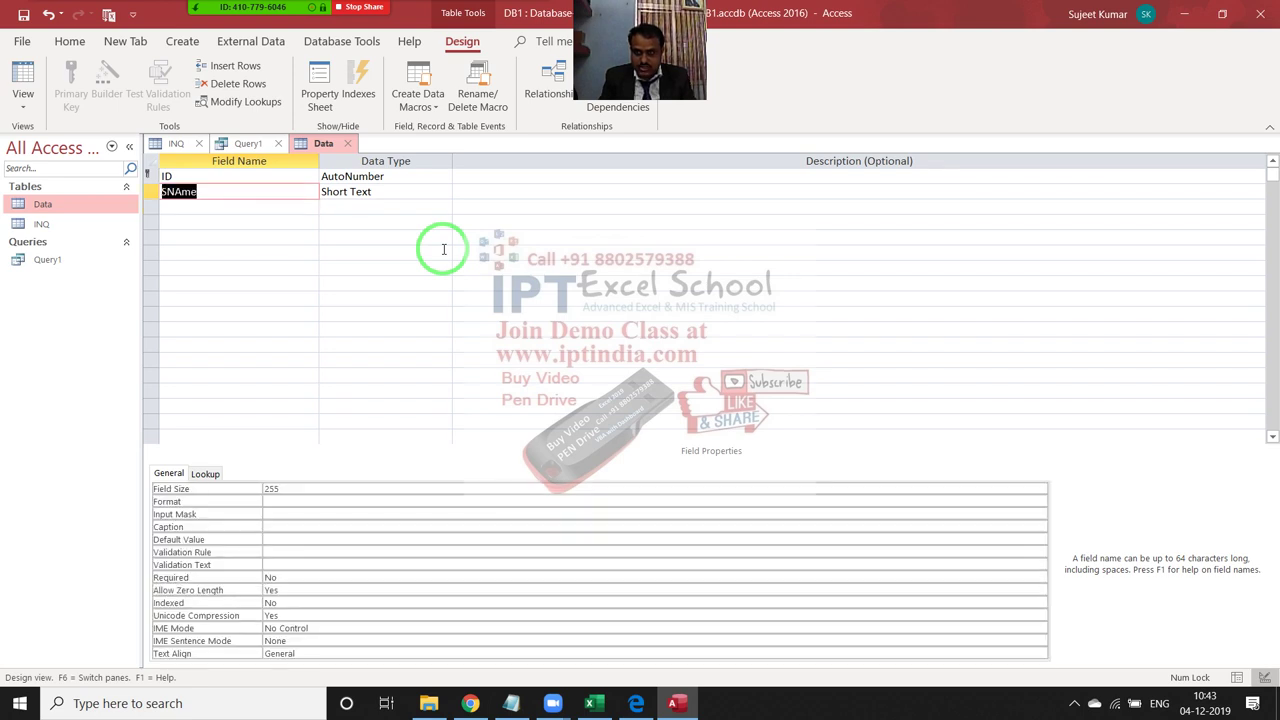
key(Tab)
- Make SNAme a Lookup Wizard field listing CName values from Query1
click(444, 191)
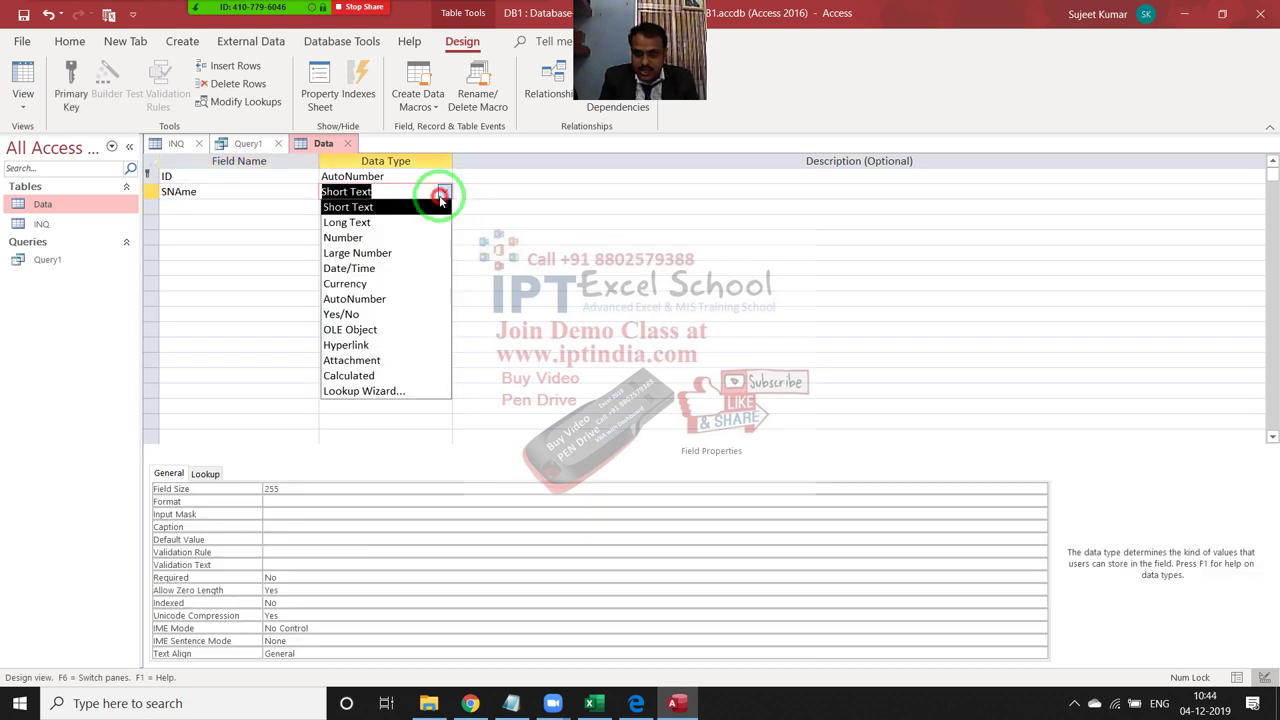
click(415, 391)
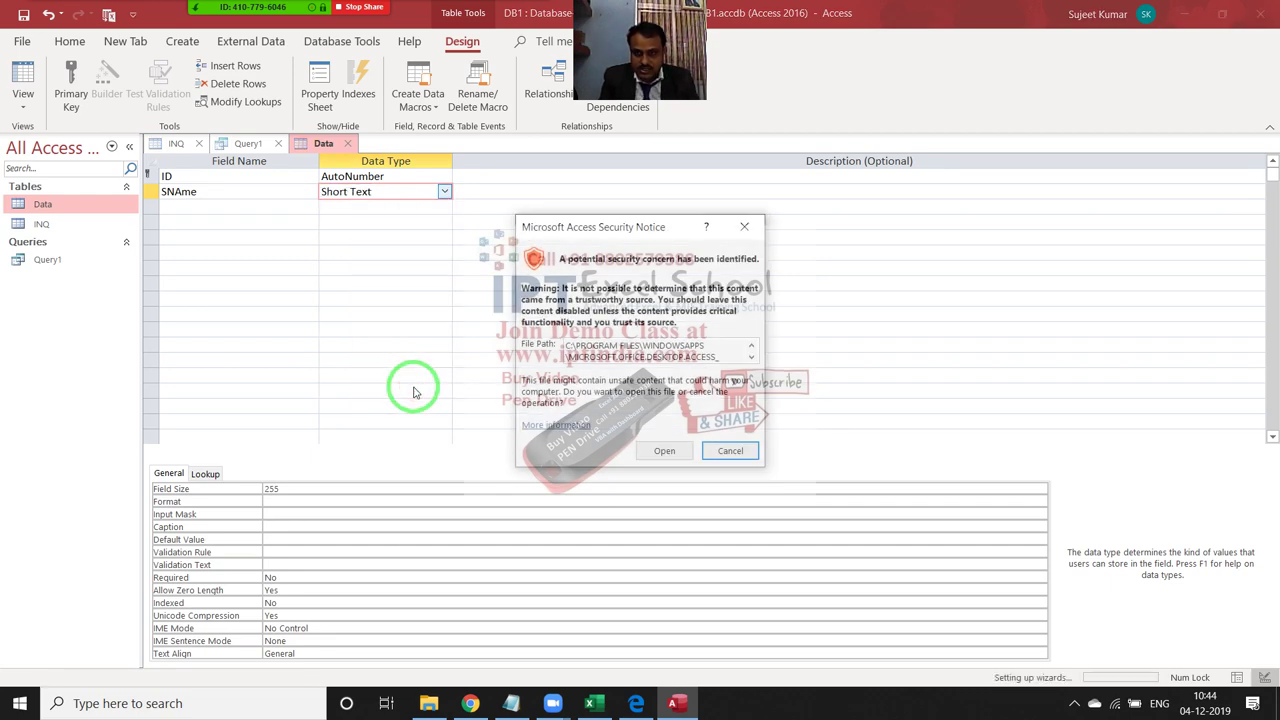
click(656, 451)
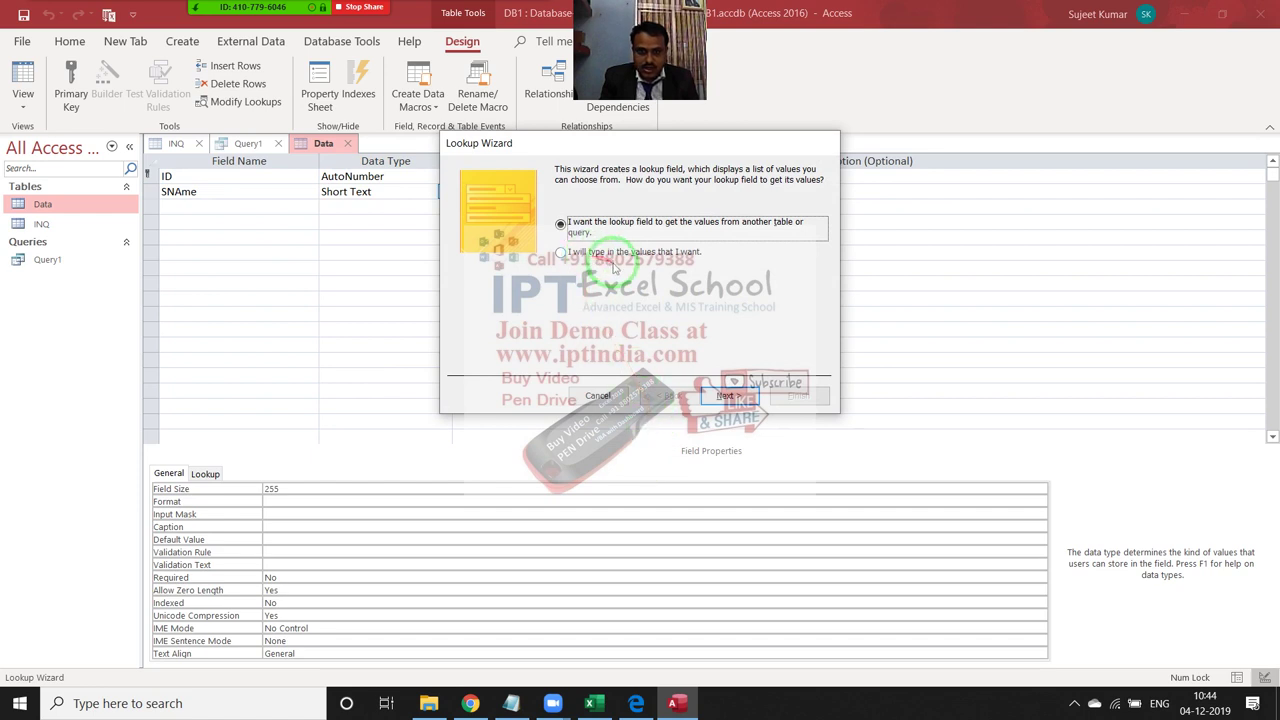
click(727, 395)
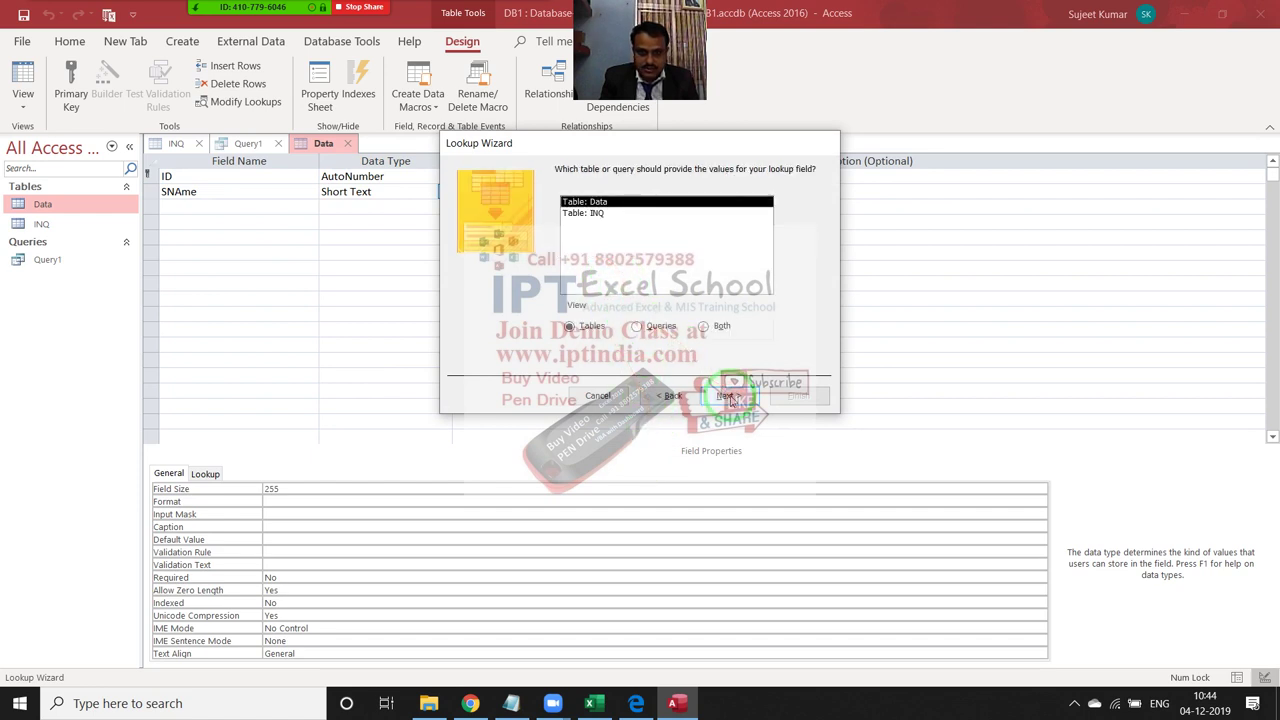
click(659, 330)
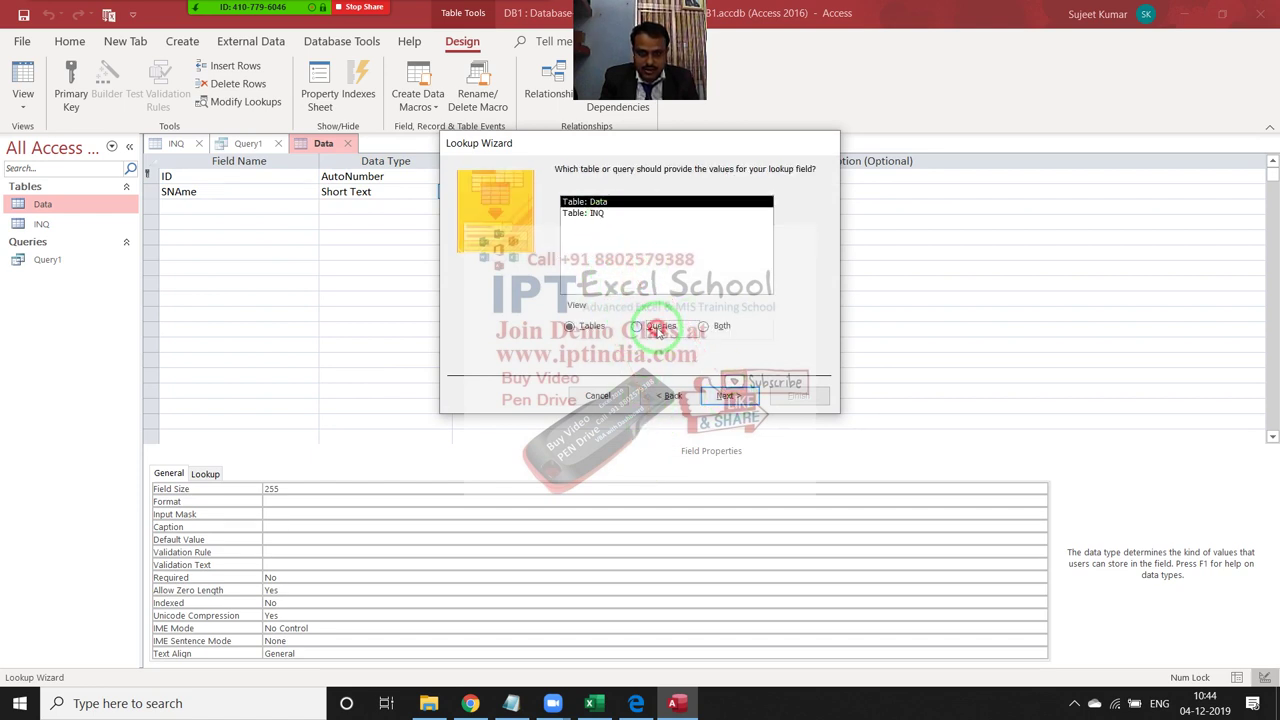
click(725, 396)
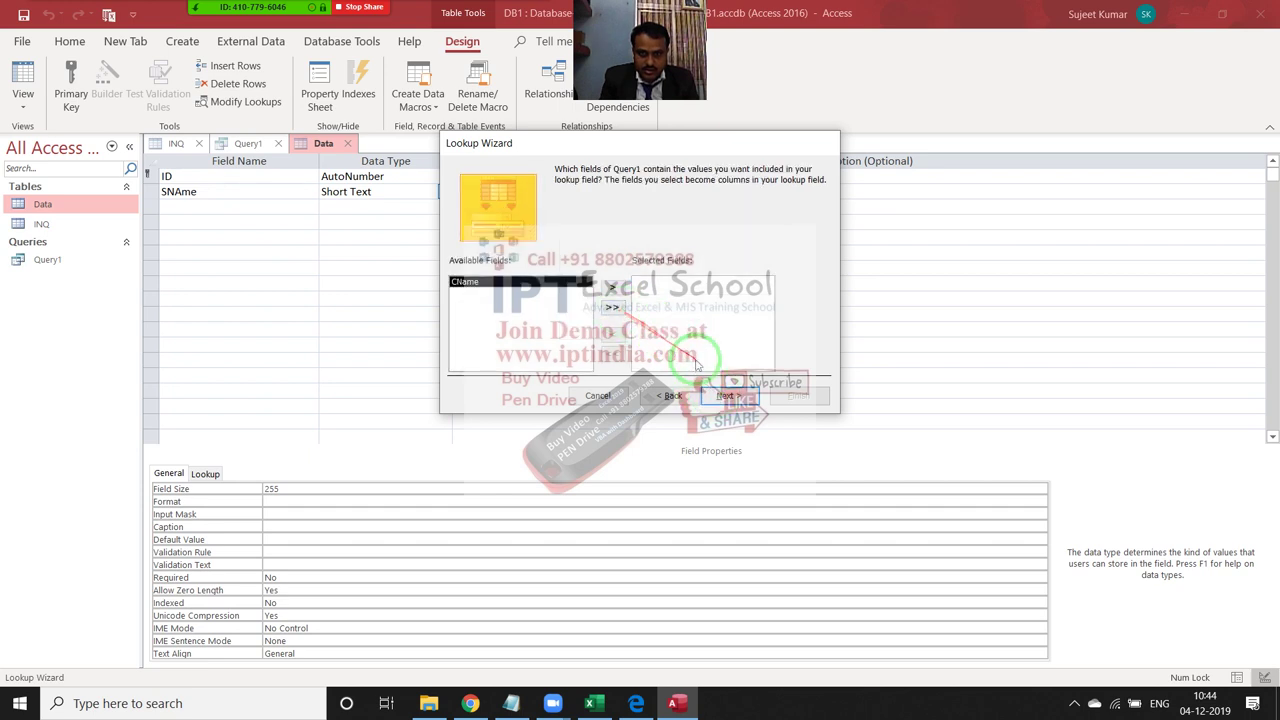
click(613, 289)
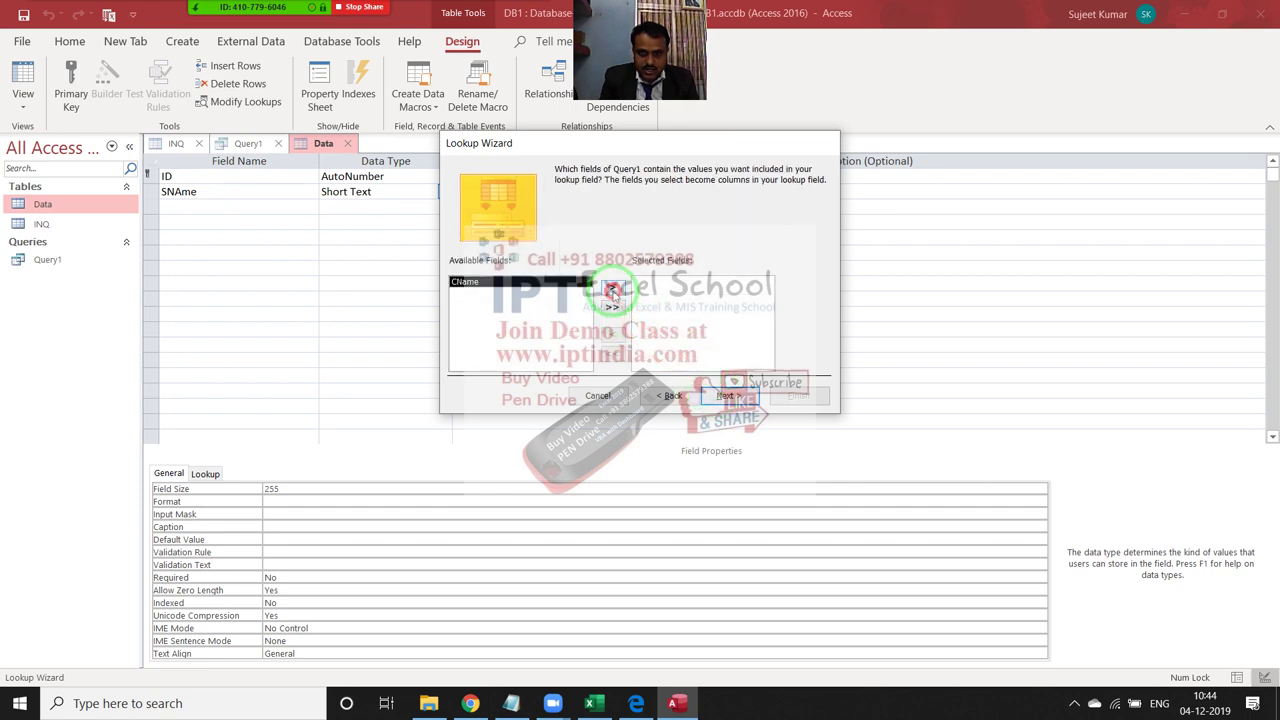
click(727, 396)
click(729, 396)
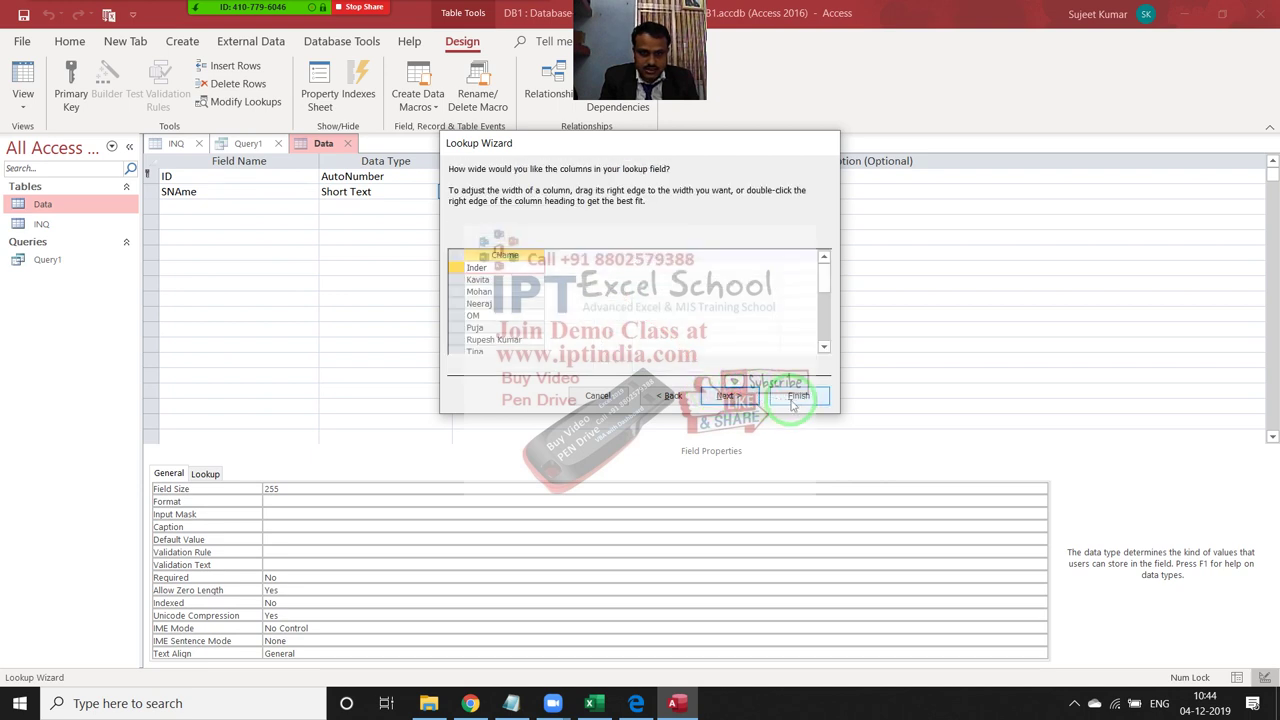
click(790, 396)
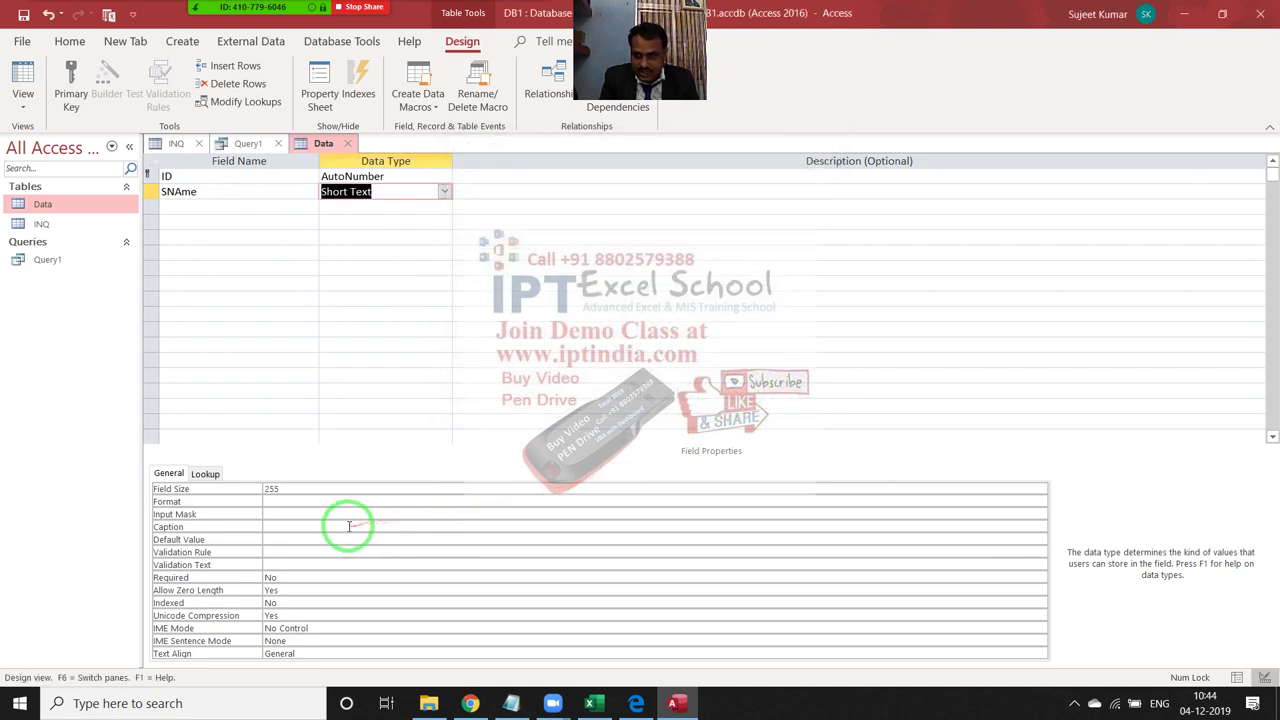
- Rewrite SName's lookup Row Source to SELECT CName FROM INQ GROUP BY CName; and save the Data design
click(205, 473)
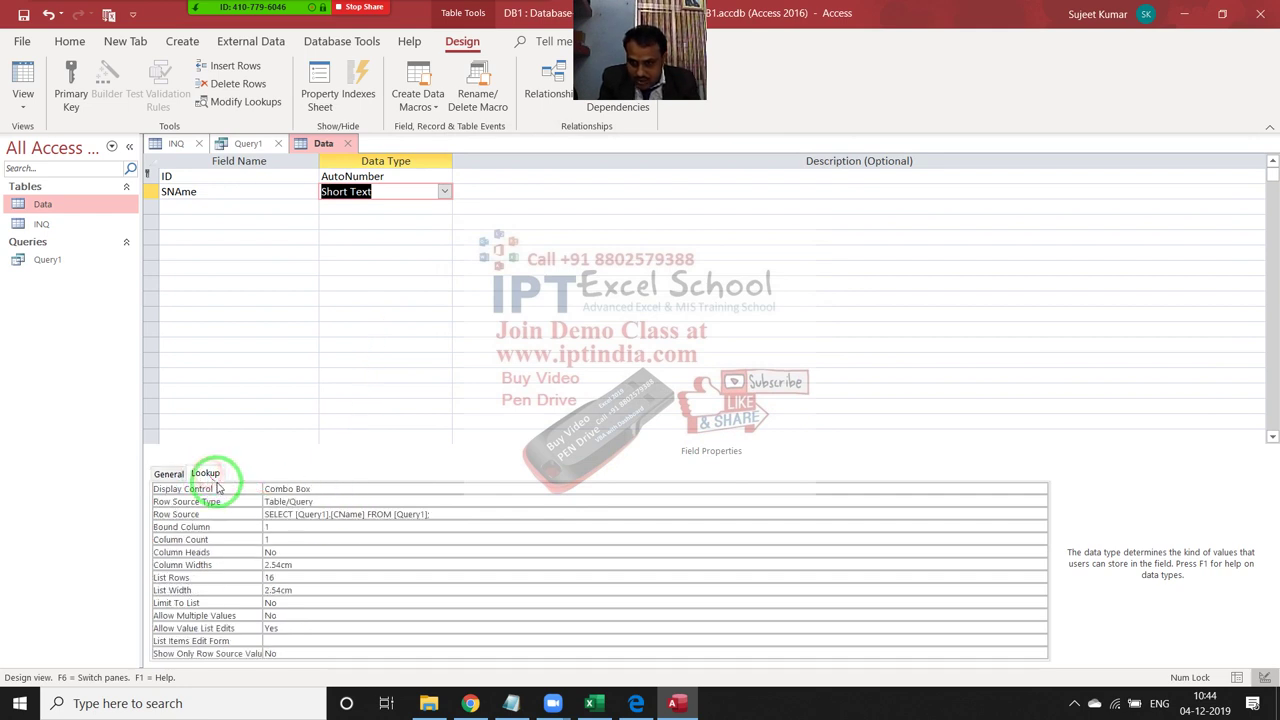
click(284, 515)
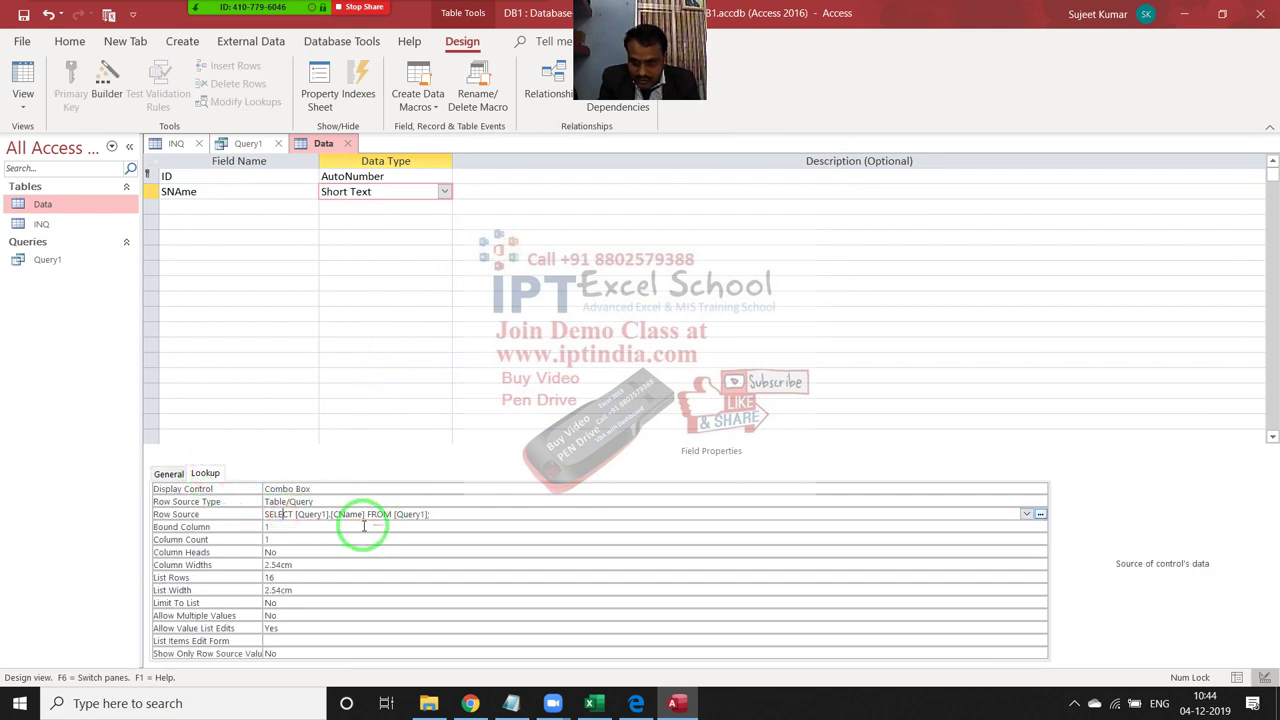
click(444, 515)
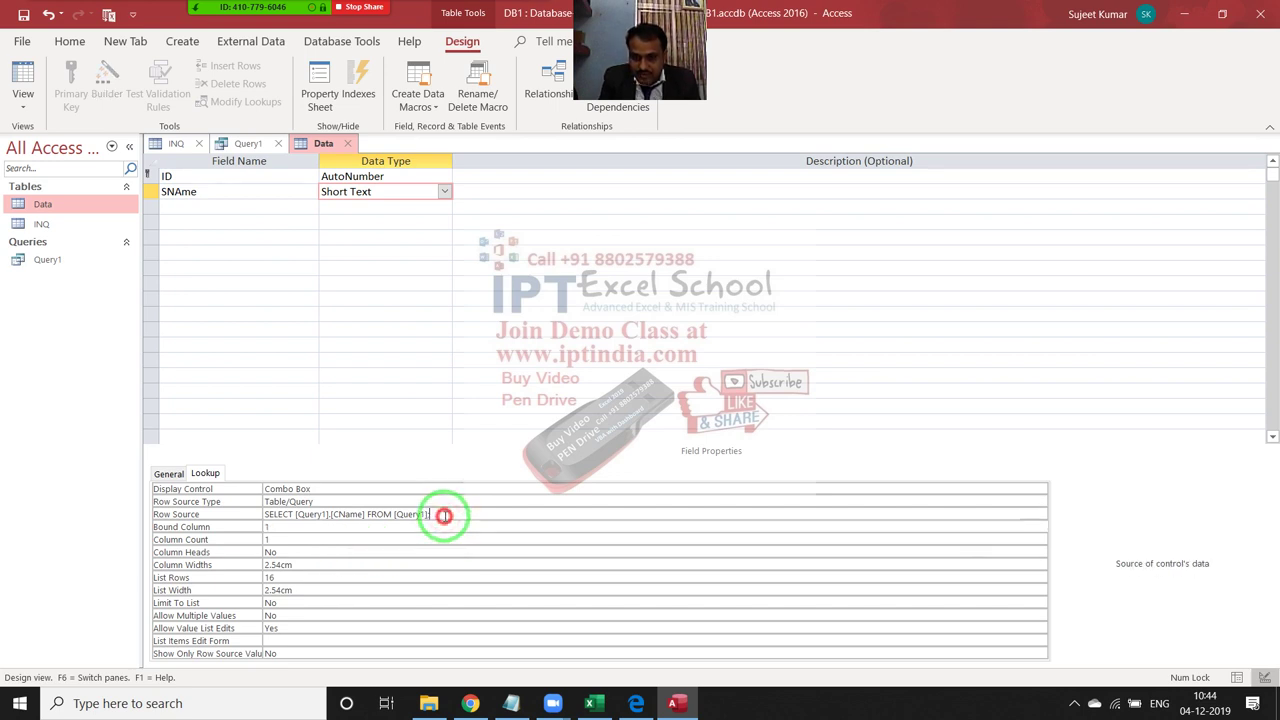
drag(444, 515, 261, 519)
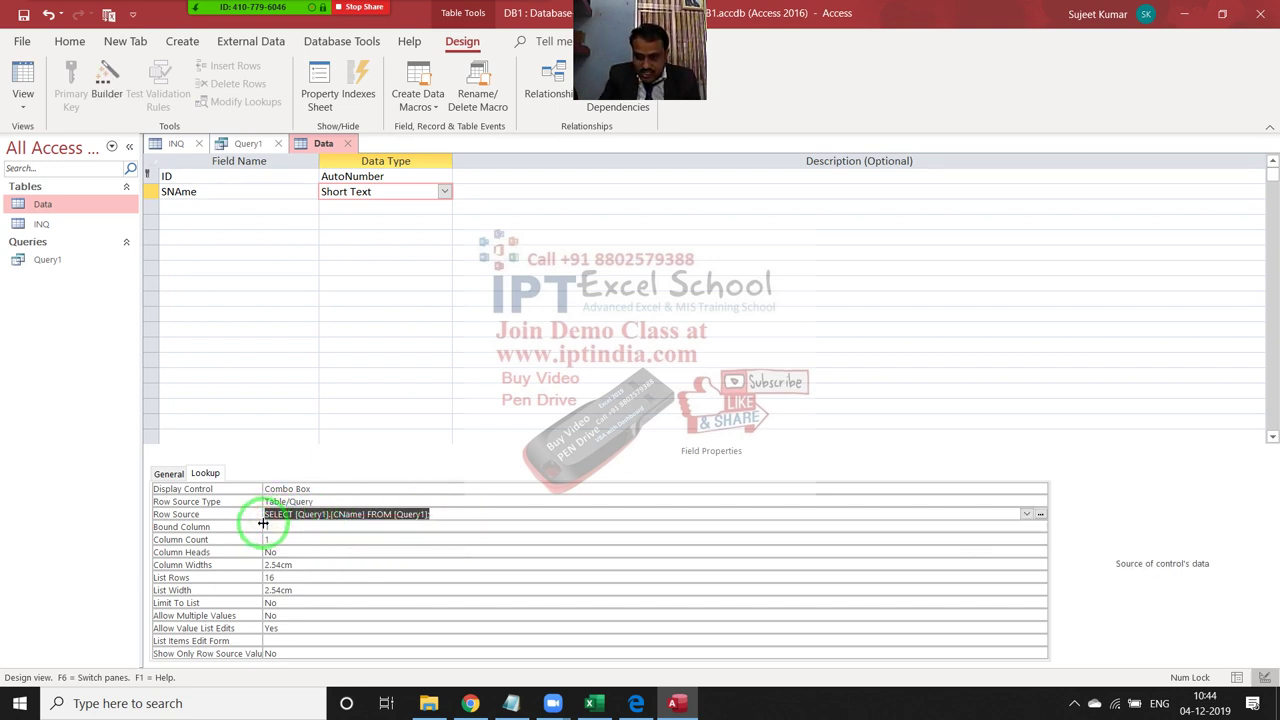
text(GROUP BY CName;)
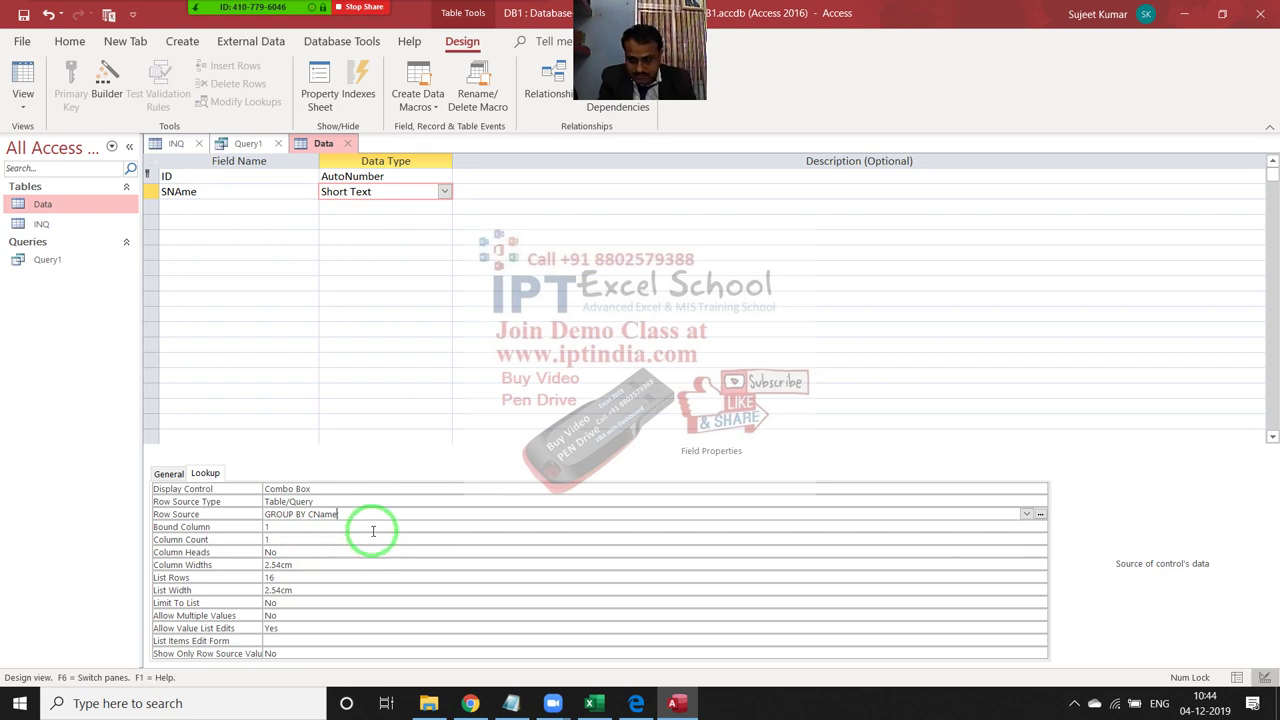
key(Up)
key(Up)
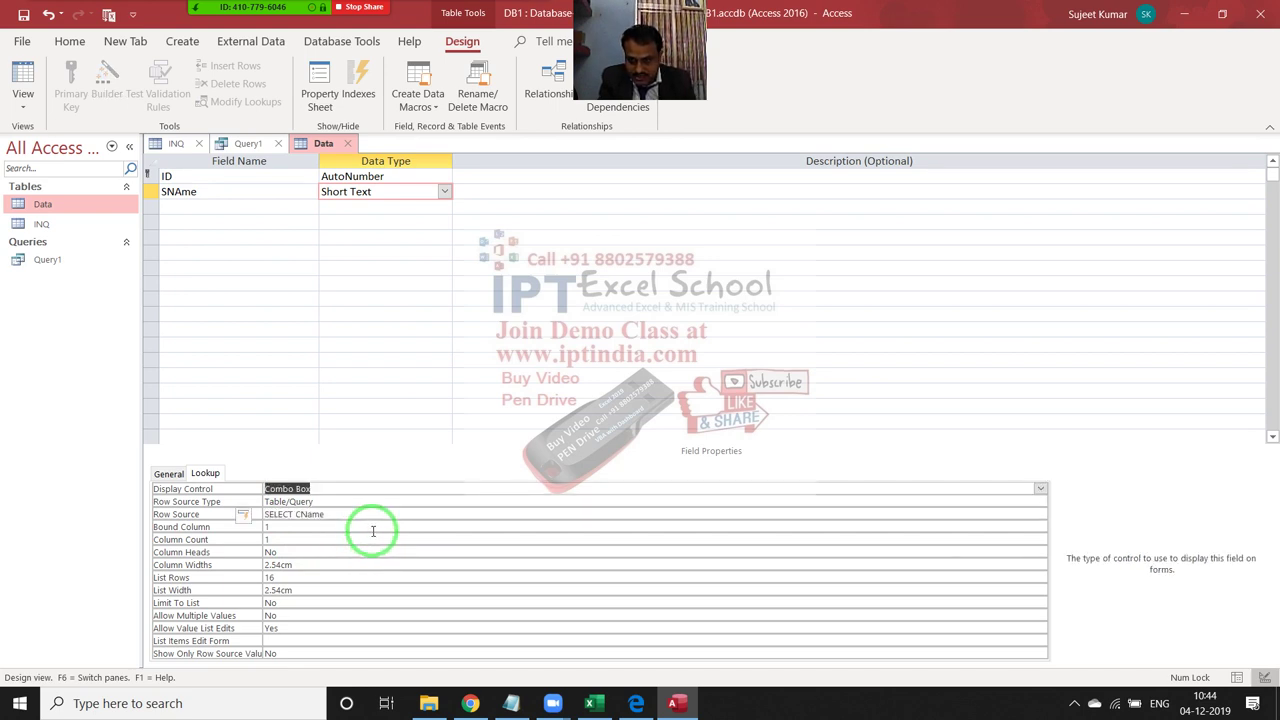
key(Down)
key(Down)
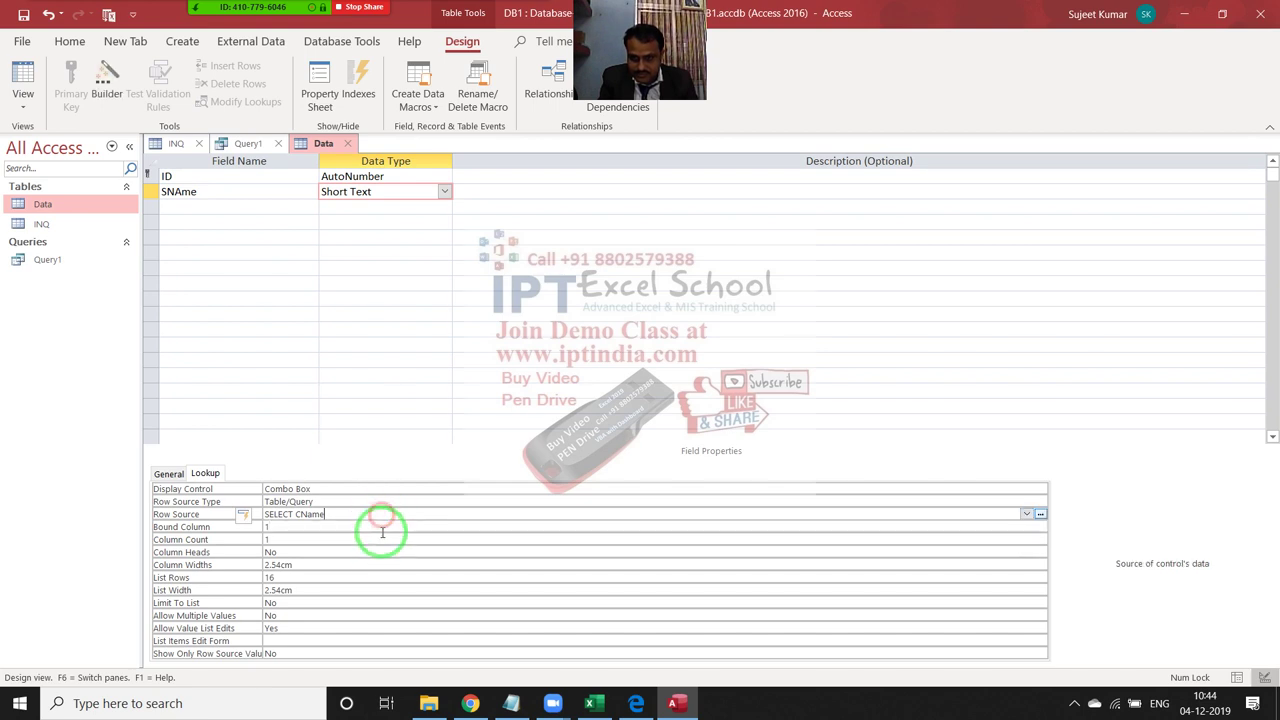
click(378, 550)
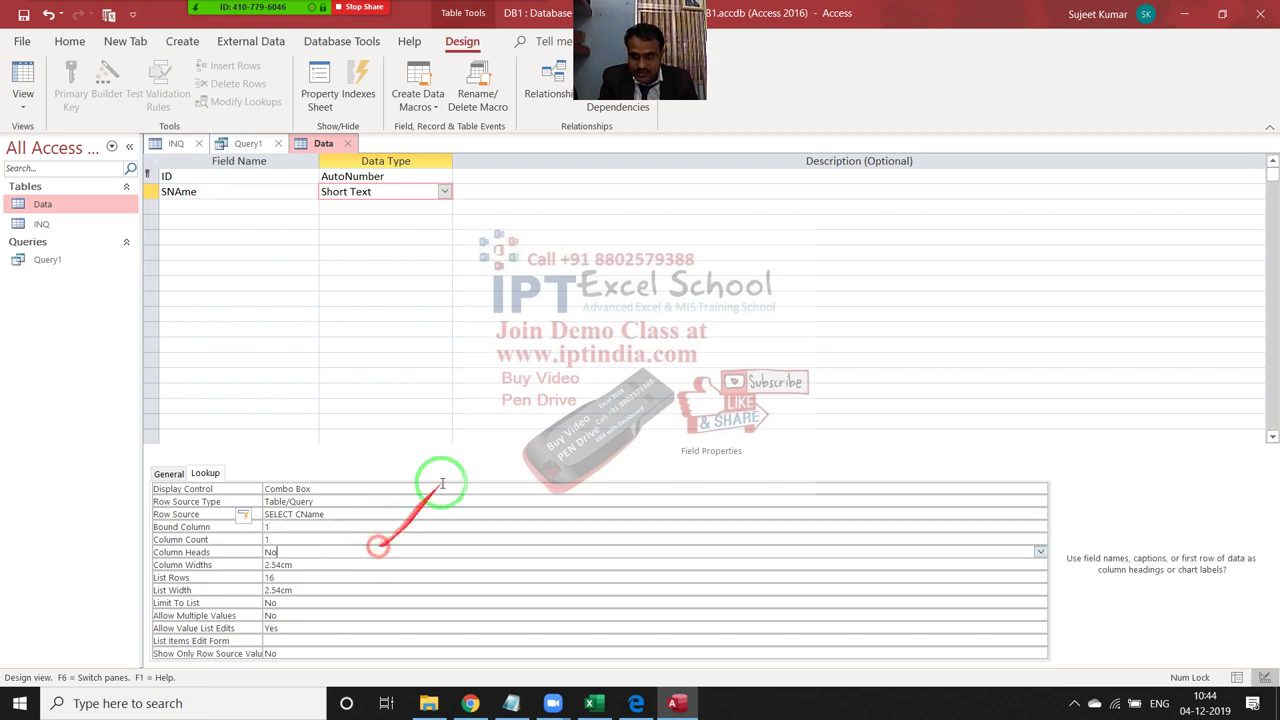
click(348, 143)
click(585, 397)
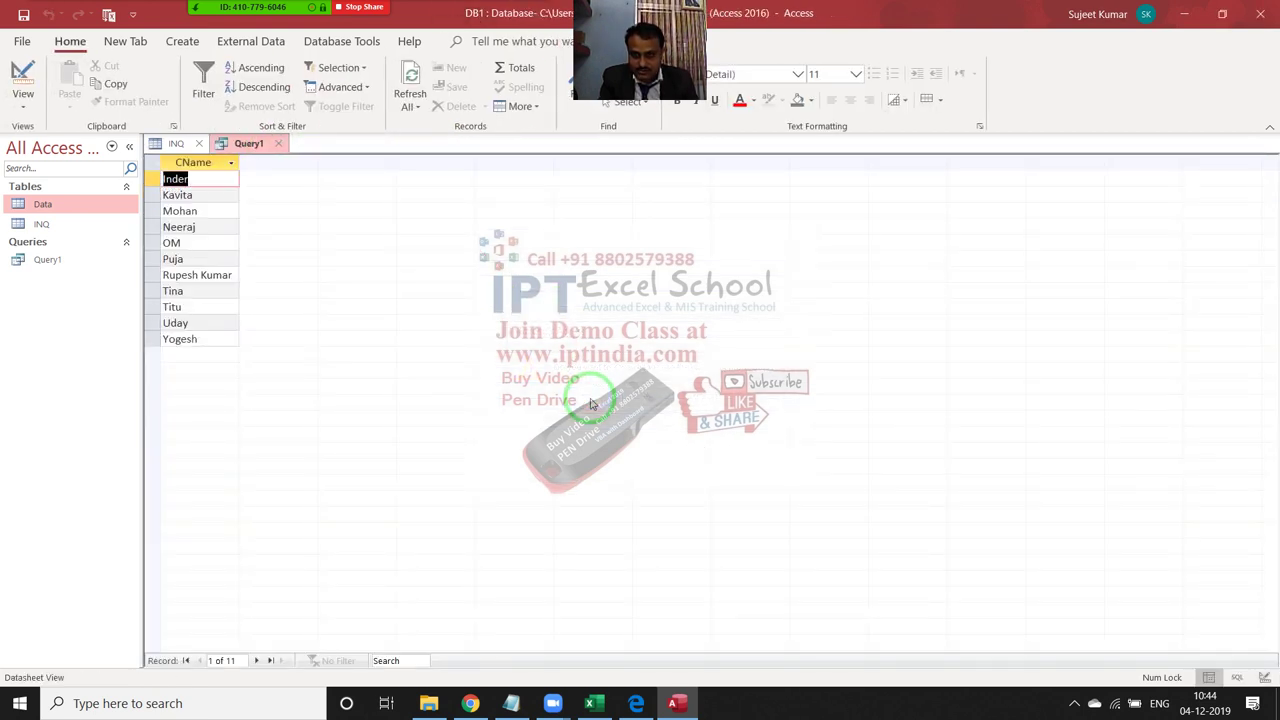
- Open the Data table, confirm the SName dropdown lists the names Inder to Yogesh, then close it
click(78, 206)
double_click(78, 206)
click(287, 178)
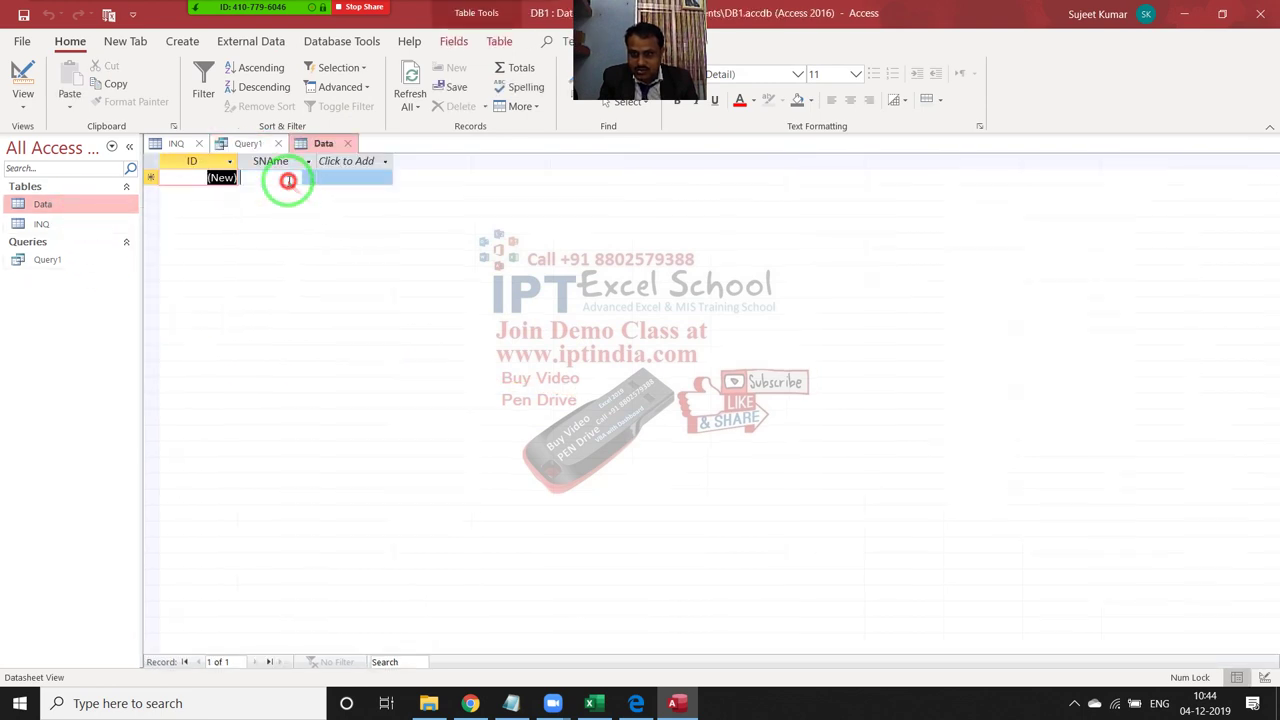
click(309, 179)
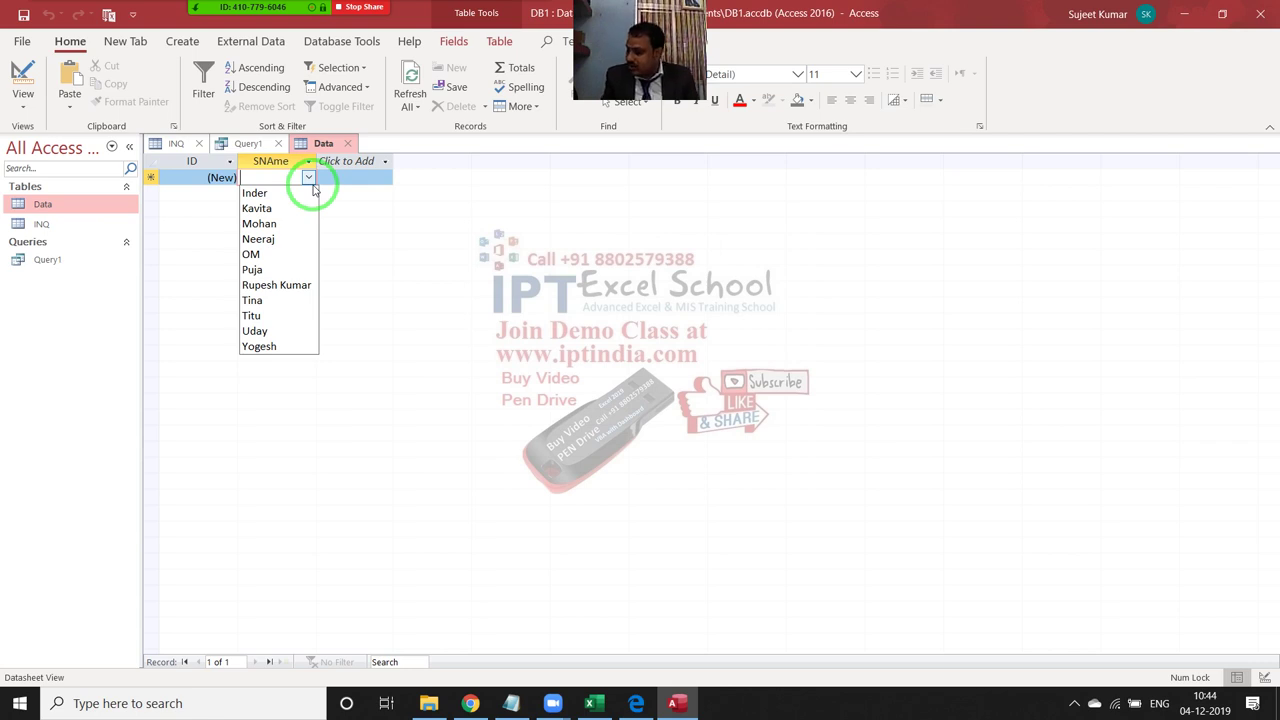
click(45, 259)
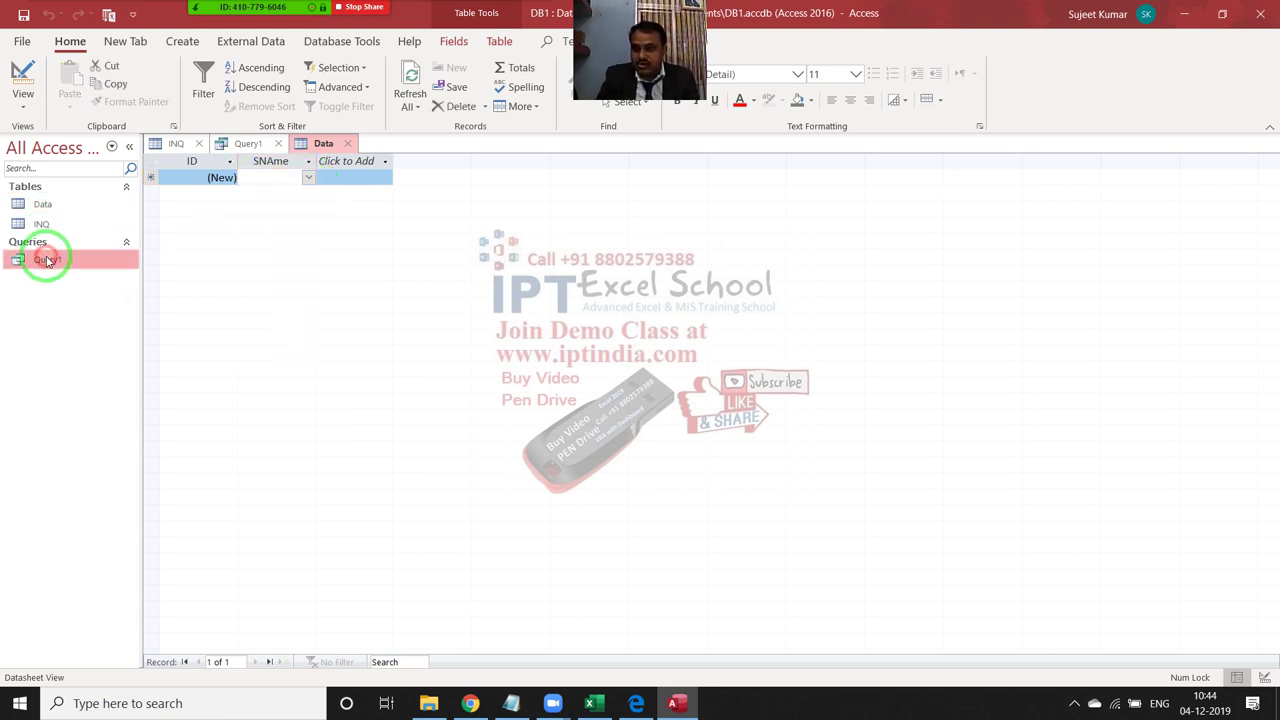
click(309, 177)
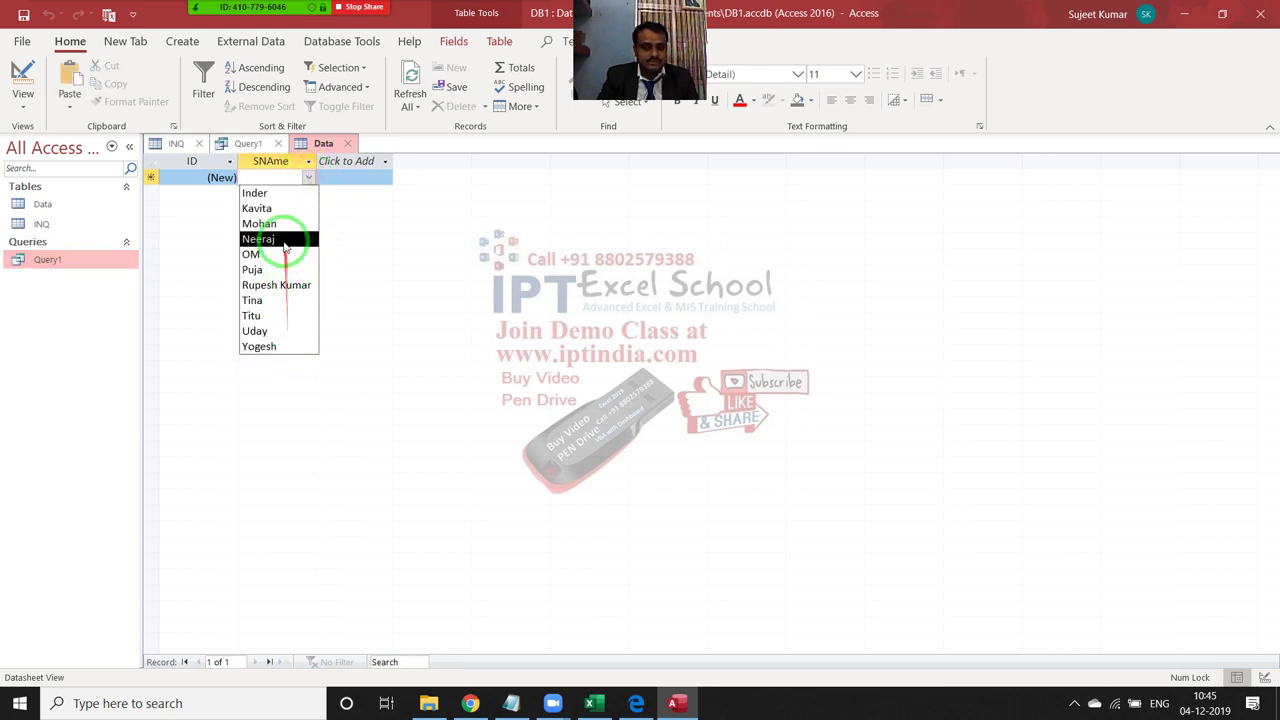
drag(372, 240, 355, 165)
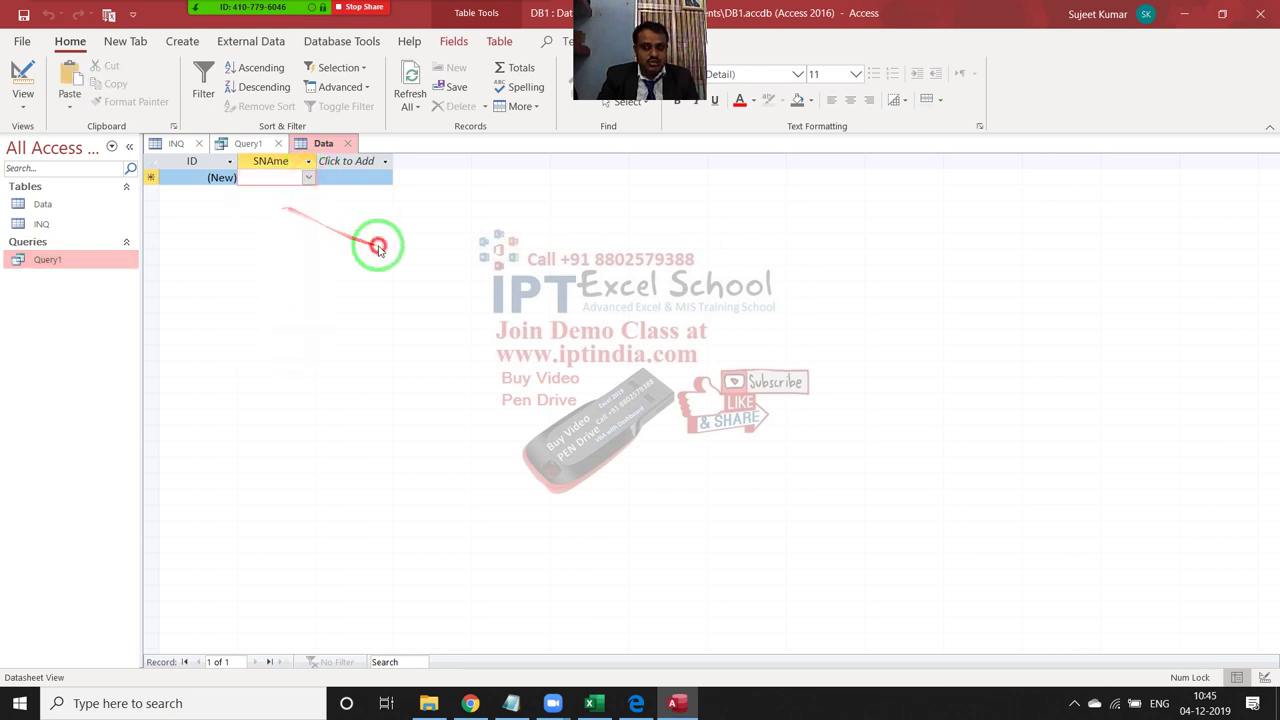
click(347, 143)
- Close Query1 and the INQ table
click(288, 144)
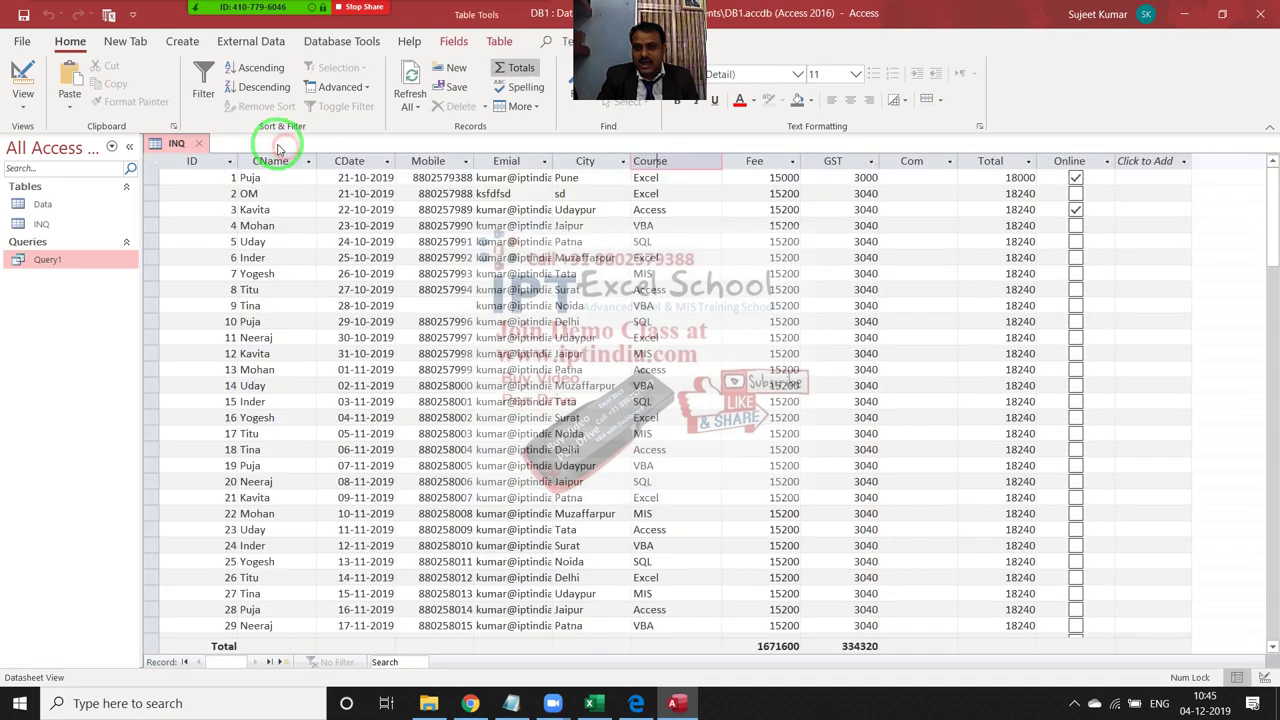
click(203, 144)
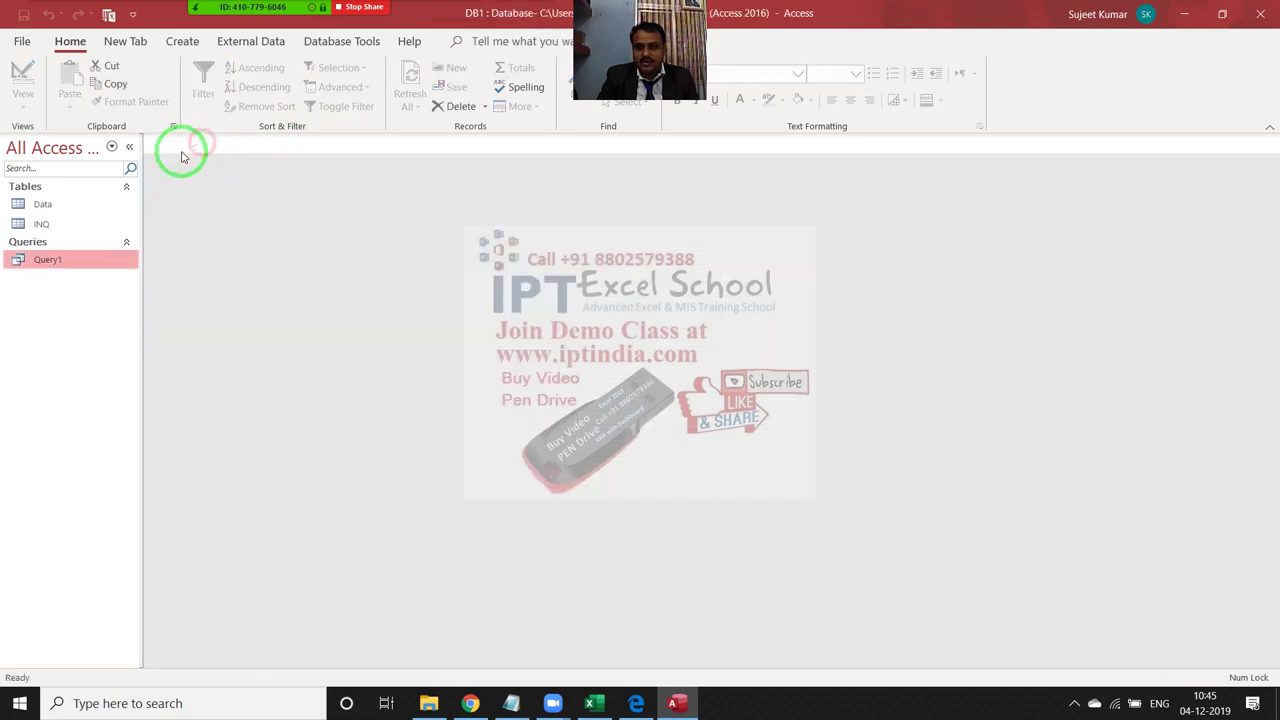
right_click(64, 226)
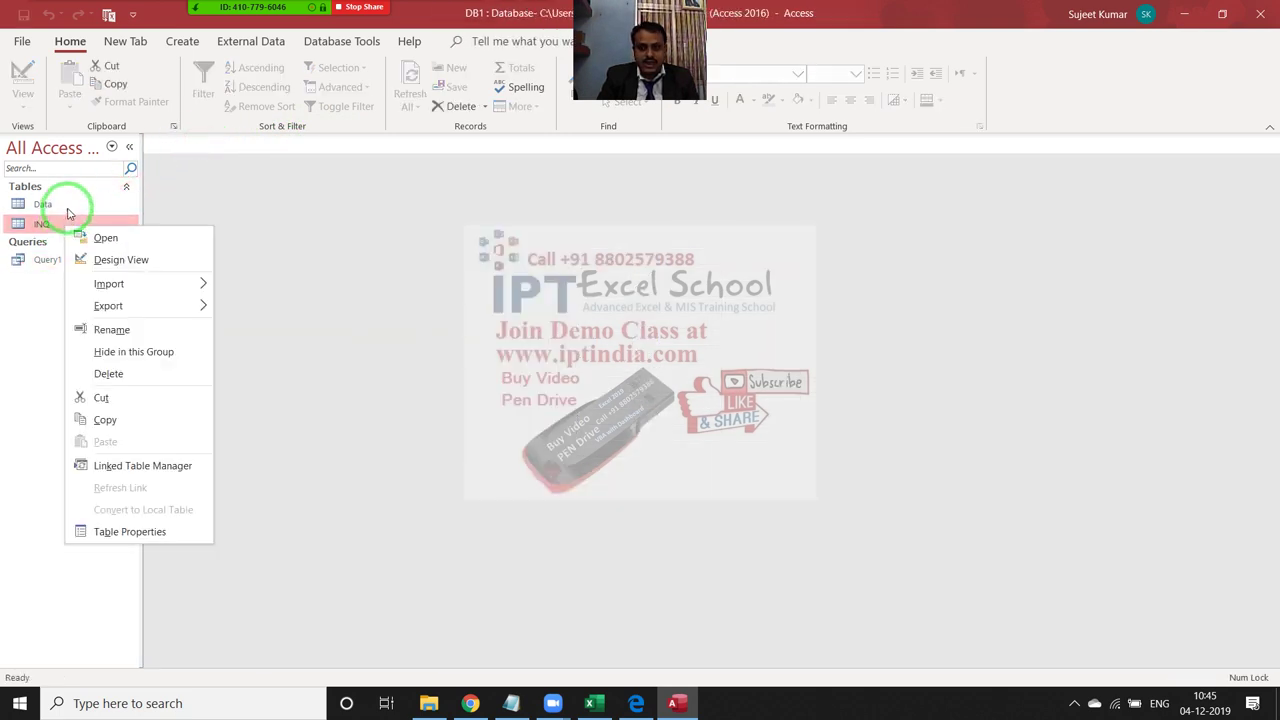
click(63, 205)
- Review SName's lookup row source in the Data table's Design View, then switch to the browser
right_click(63, 205)
click(115, 239)
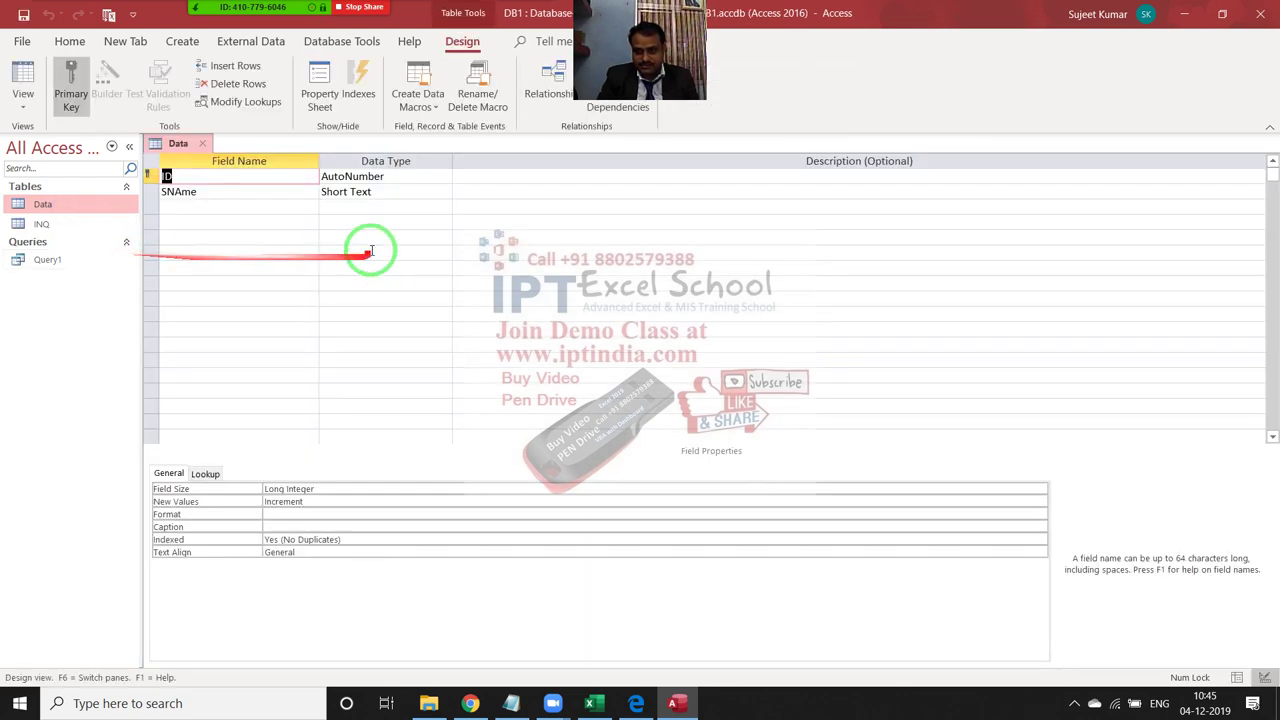
click(370, 193)
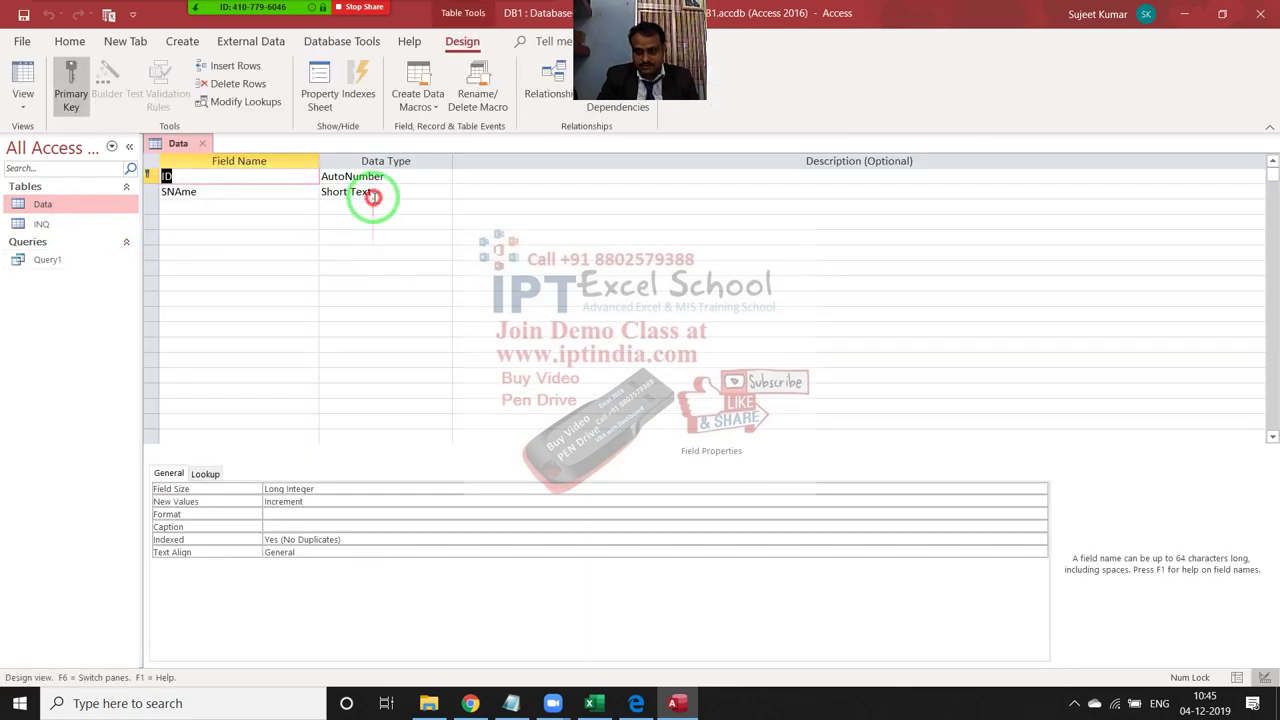
click(205, 473)
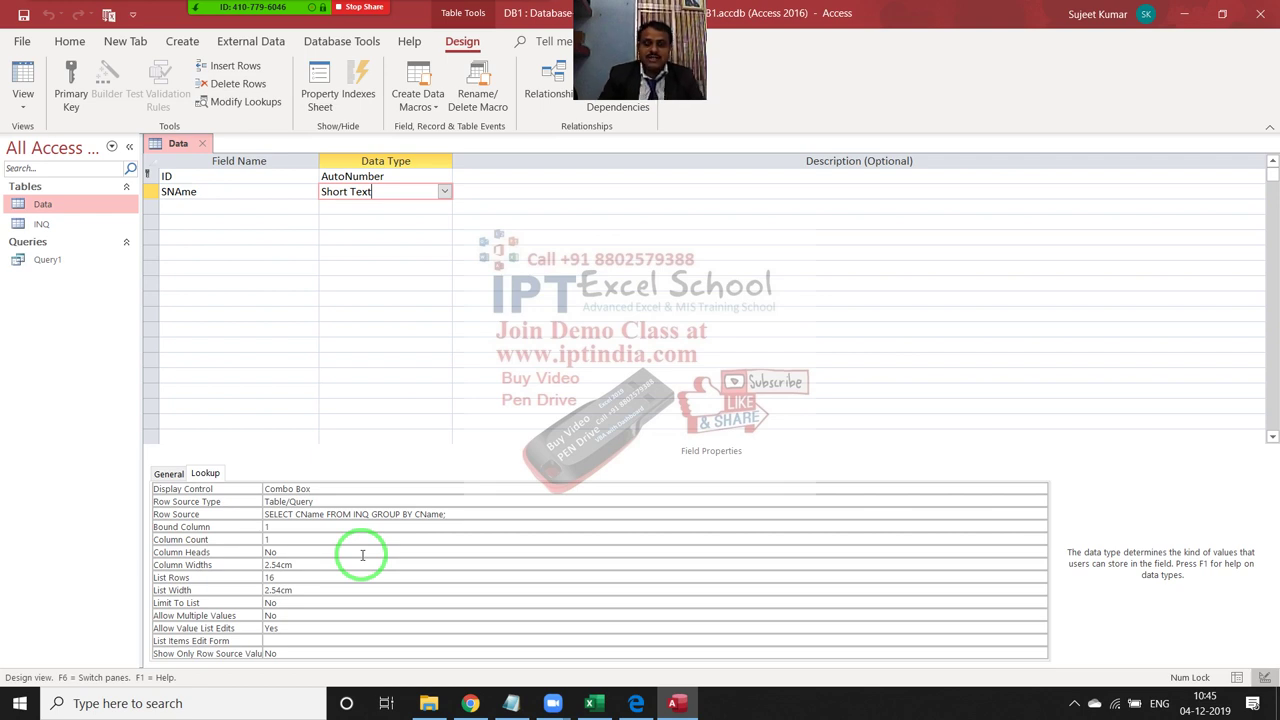
key(alt+Tab)
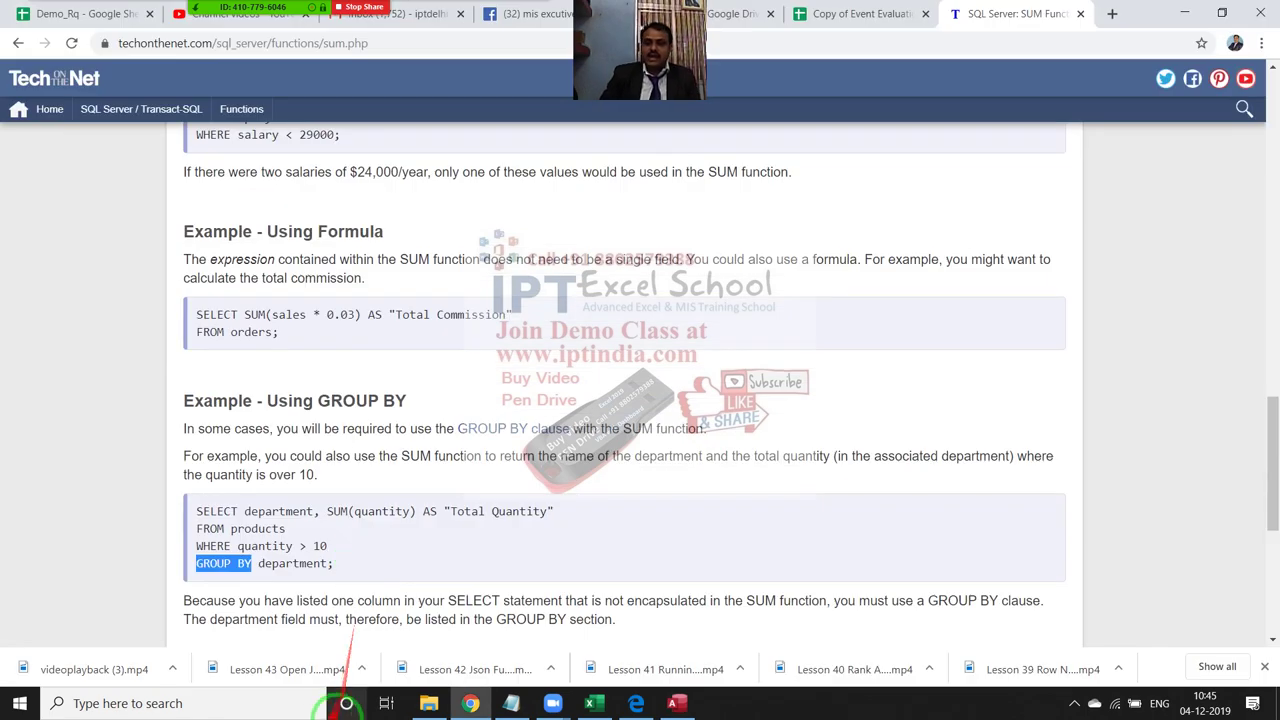
- Scroll through the SUM tutorial's GROUP BY example in Chrome
scroll(380, 535, up, 2)
scroll(380, 535, up, 3)
scroll(380, 535, up, 3)
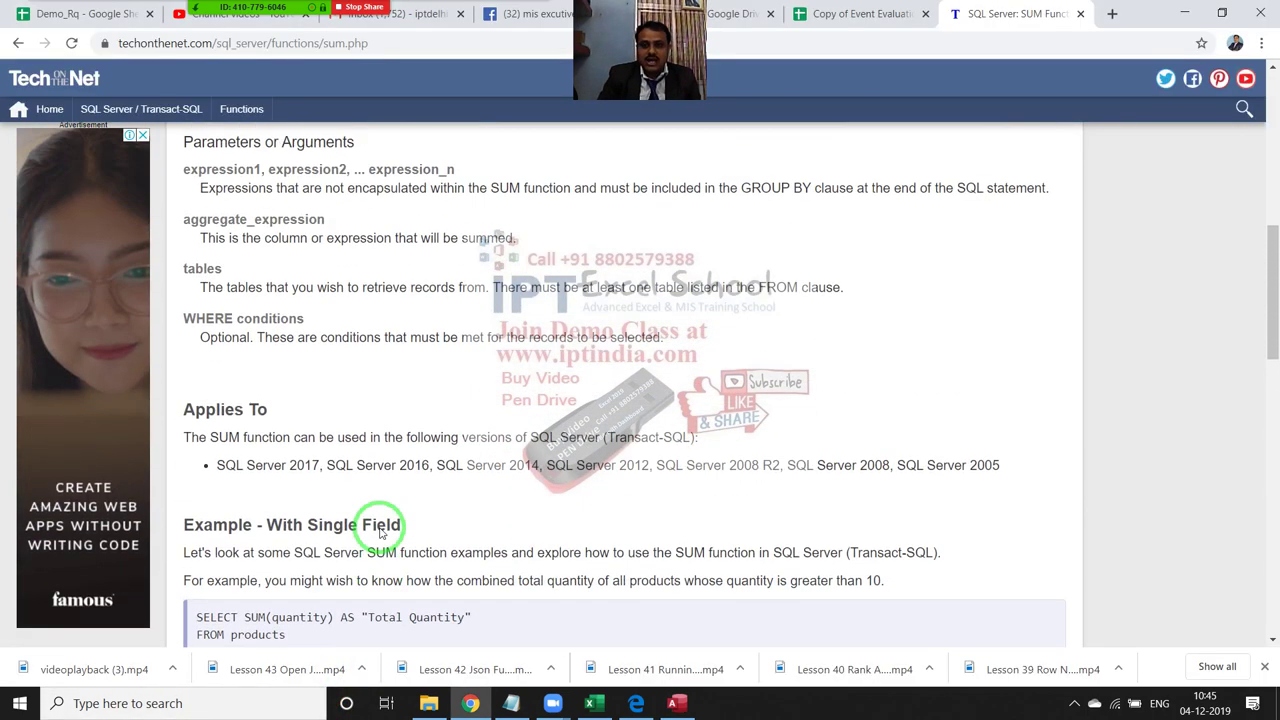
scroll(380, 535, up, 3)
scroll(380, 530, up, 3)
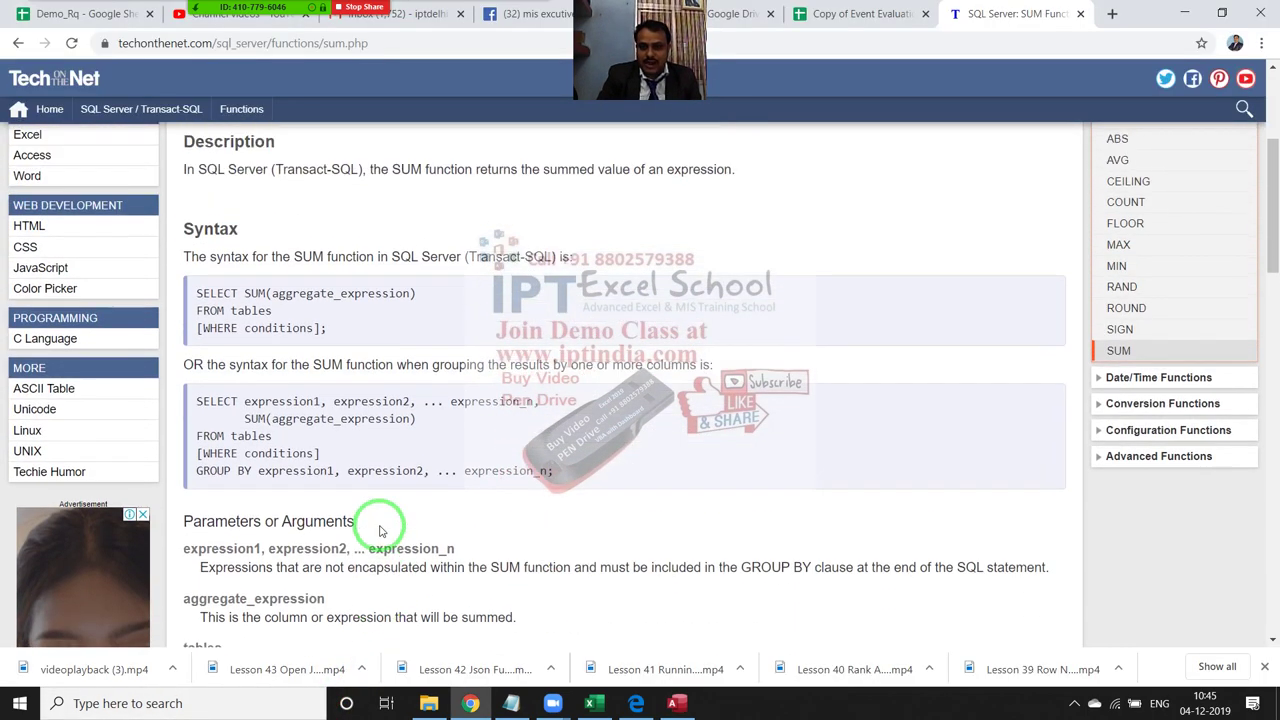
scroll(380, 520, up, 3)
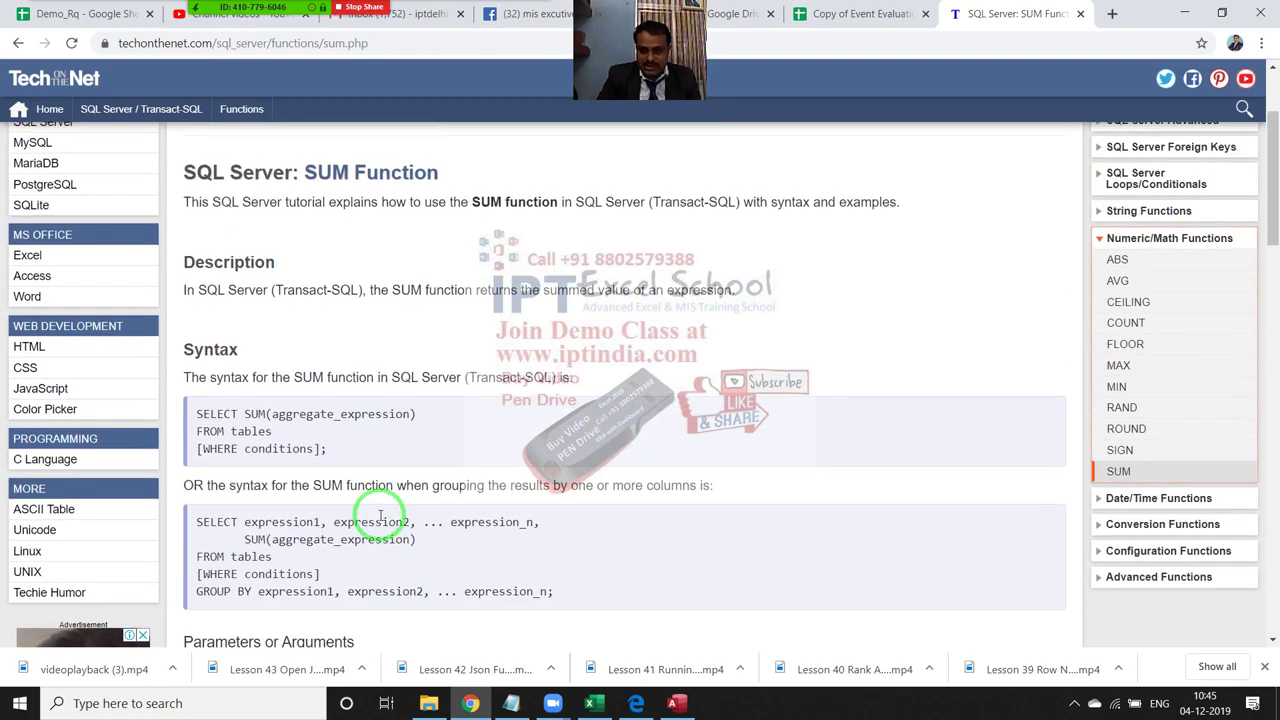
scroll(380, 516, down, 3)
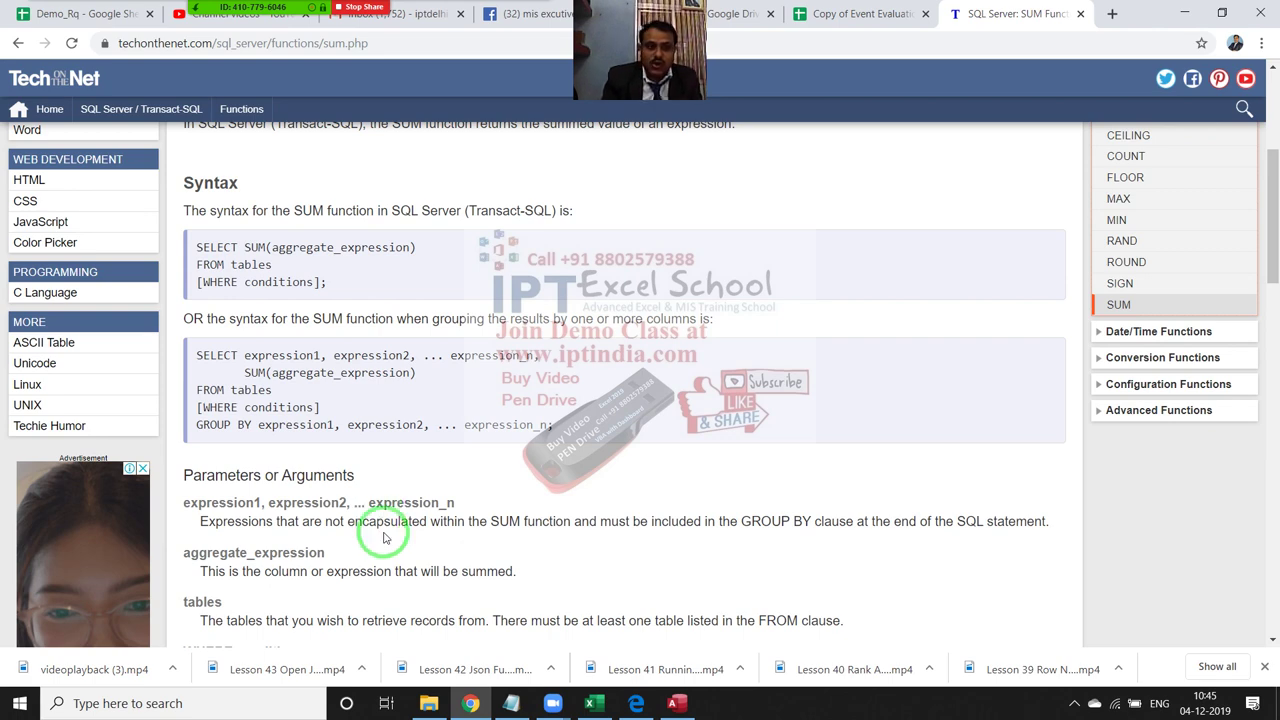
scroll(386, 540, up, 1)
scroll(386, 544, up, 1)
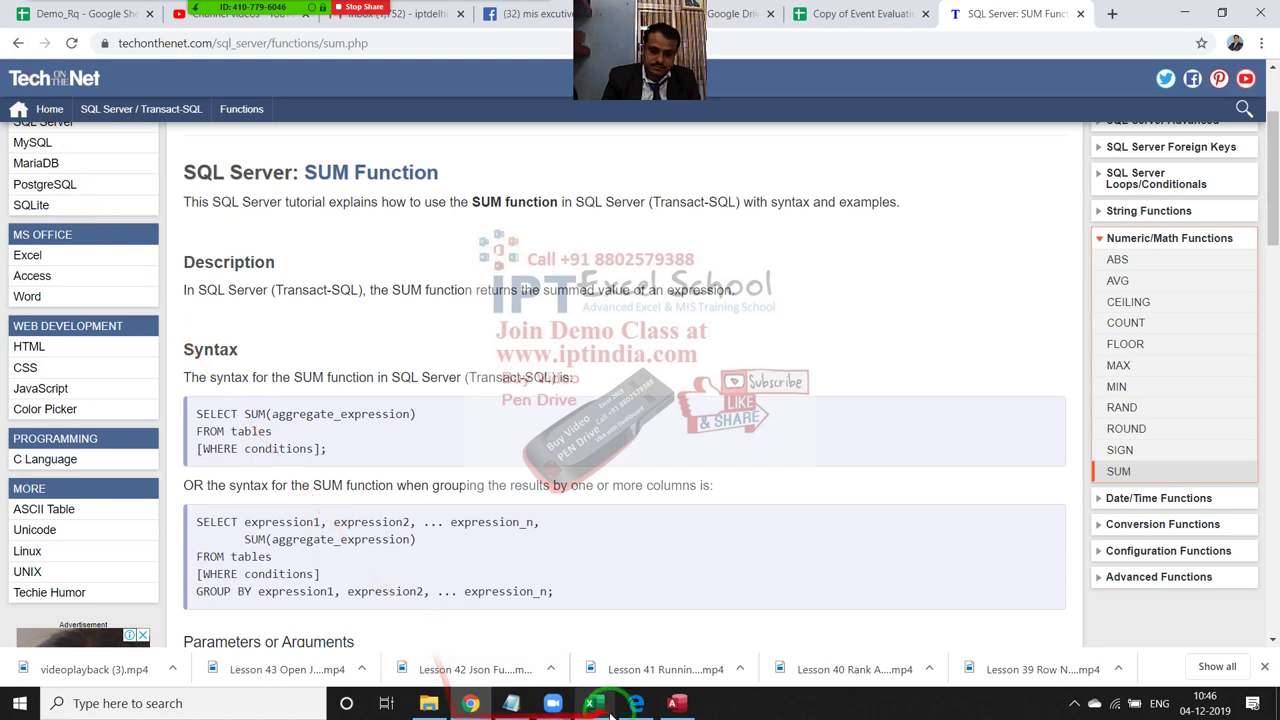
- Re-check SName's lookup settings in the Data design and close it
click(680, 705)
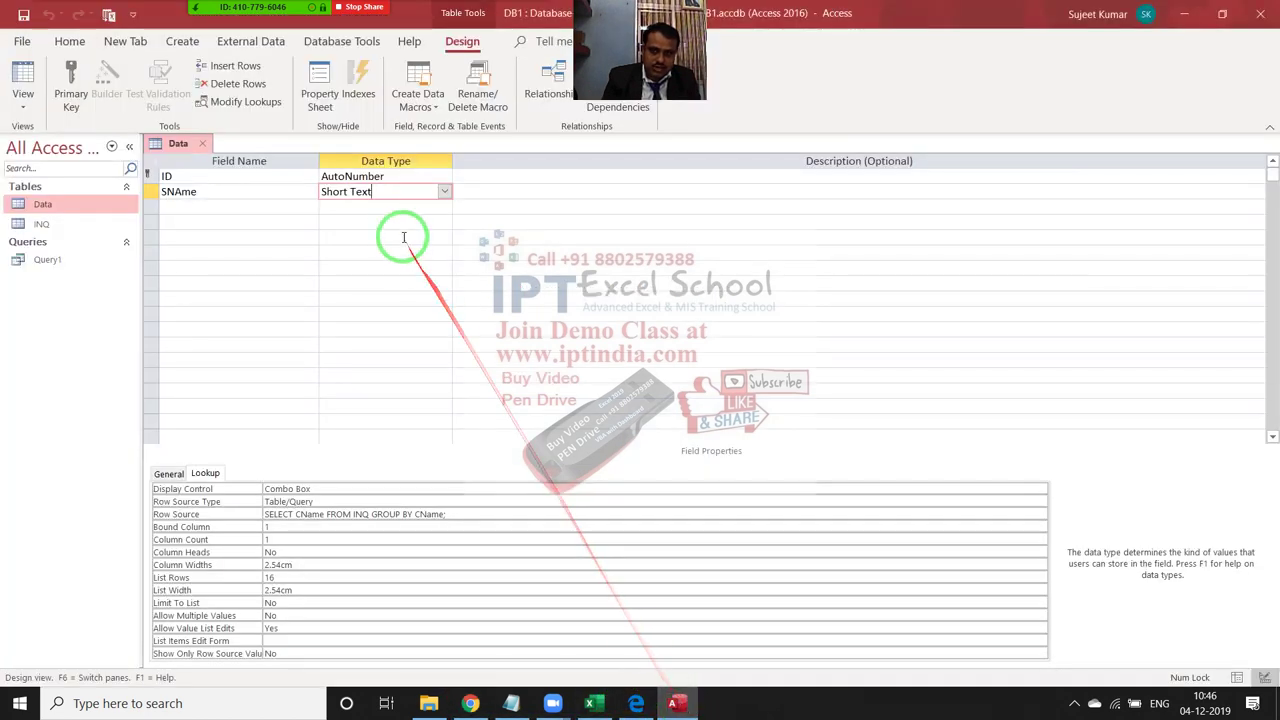
click(389, 210)
click(388, 197)
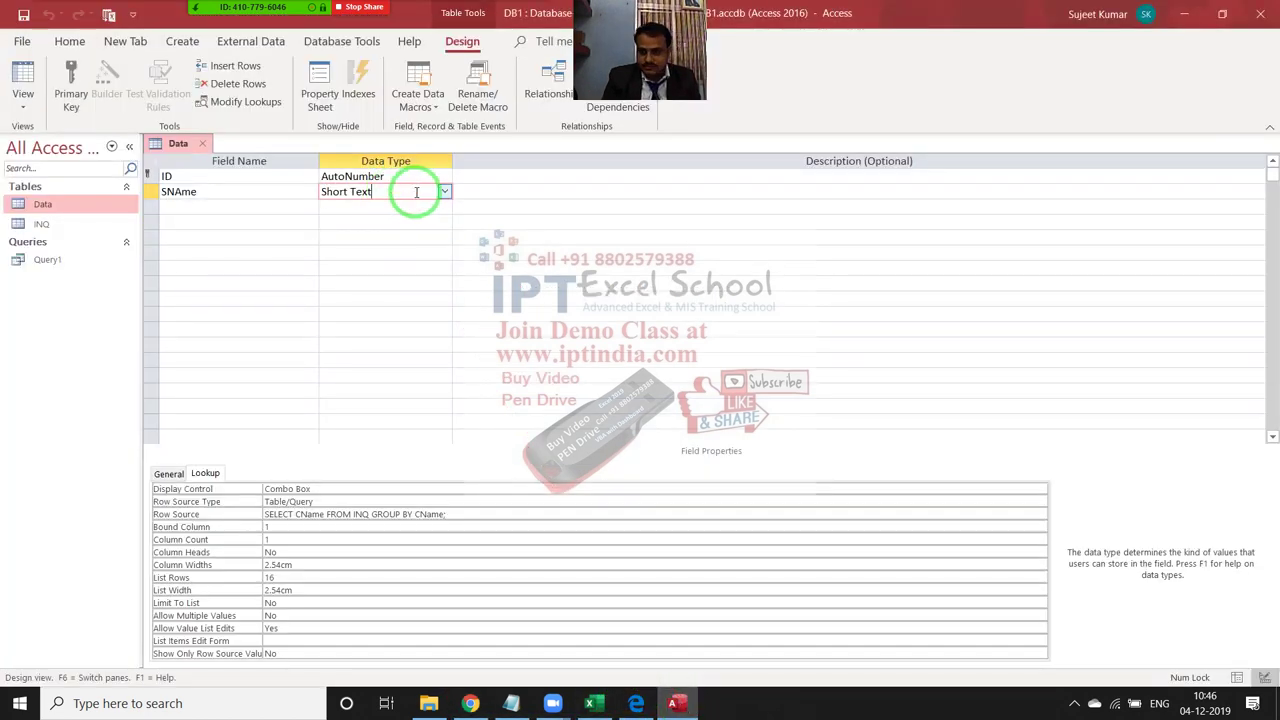
click(407, 216)
click(397, 208)
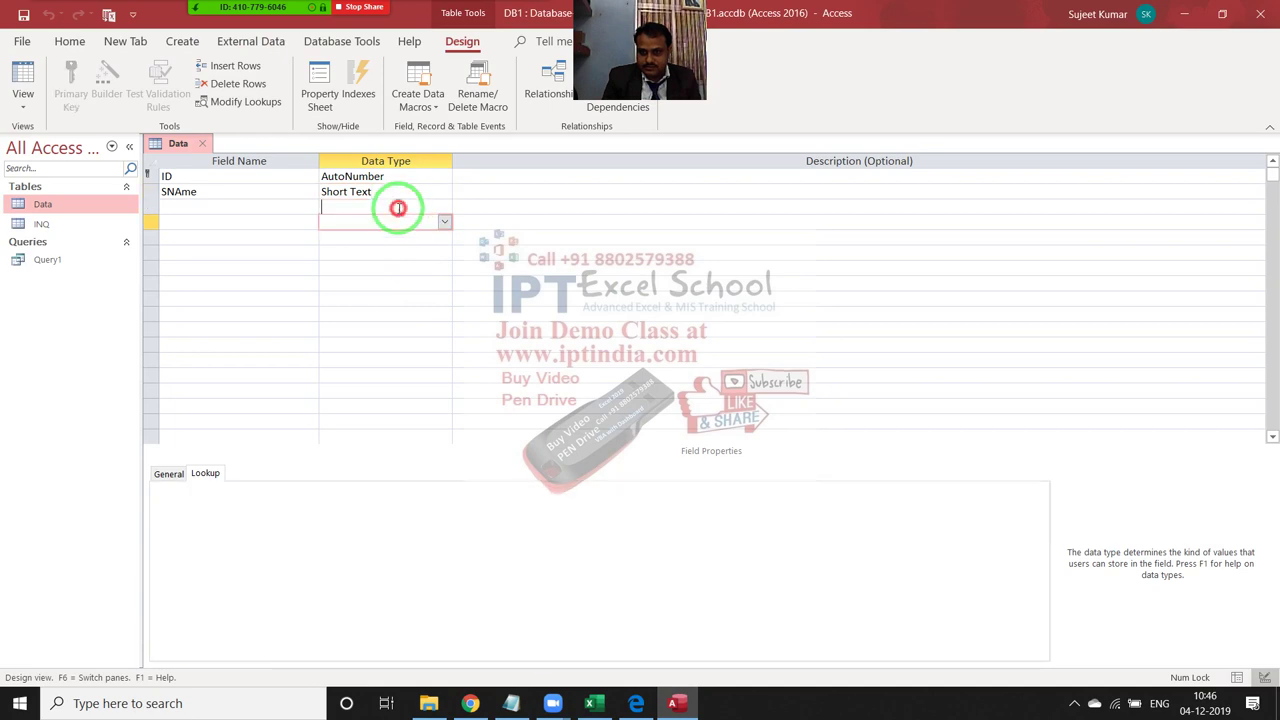
click(399, 189)
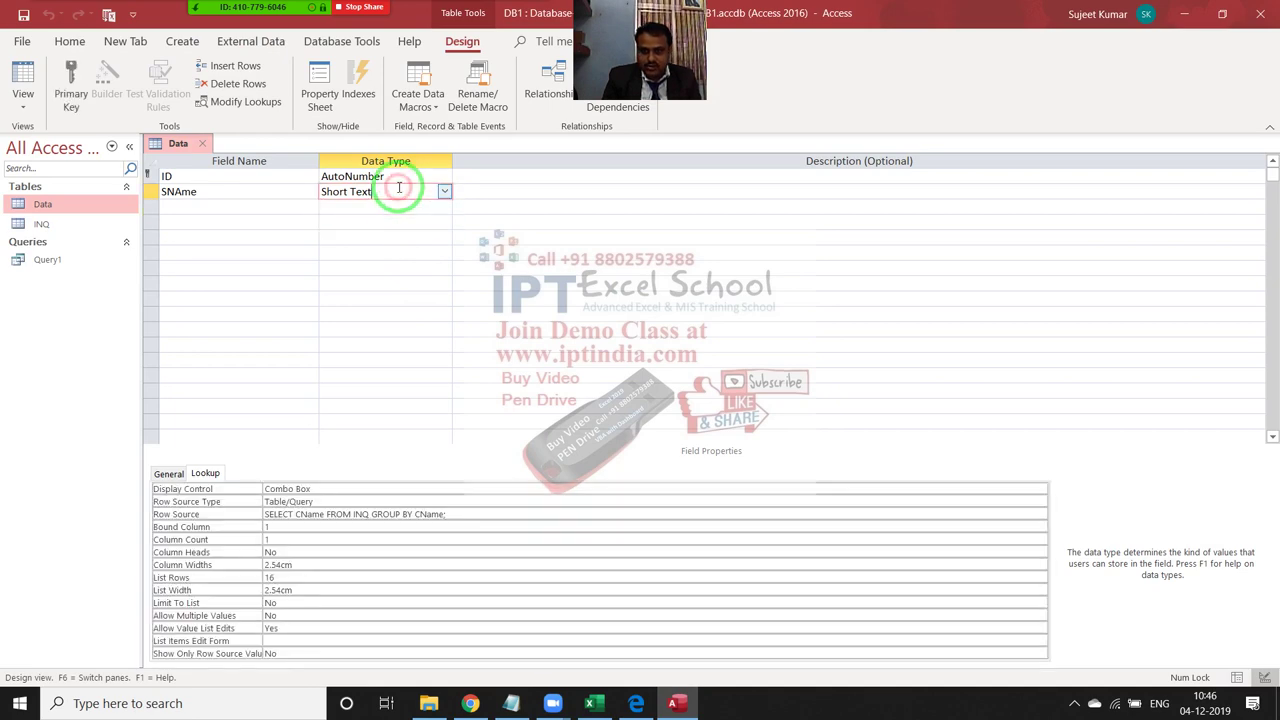
click(202, 143)
- Go back to the SQL Server functions index in Chrome, then return to Access
key(alt+Tab)
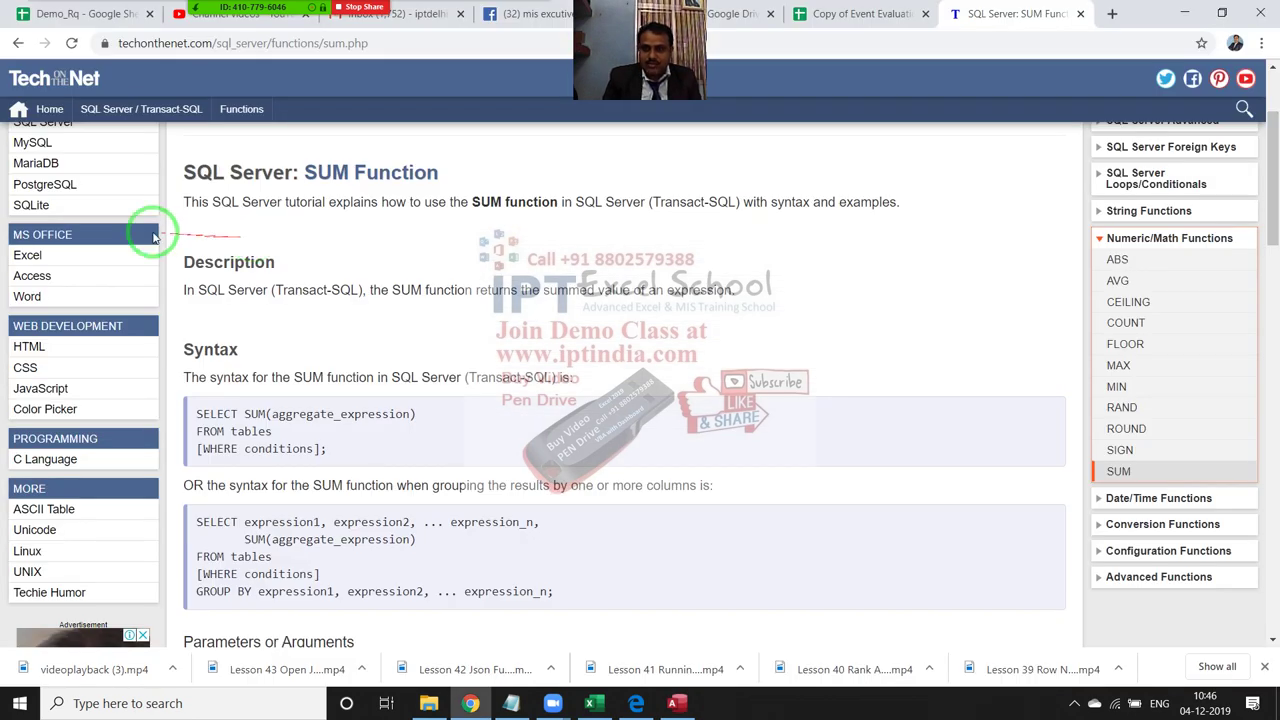
scroll(125, 300, up, 3)
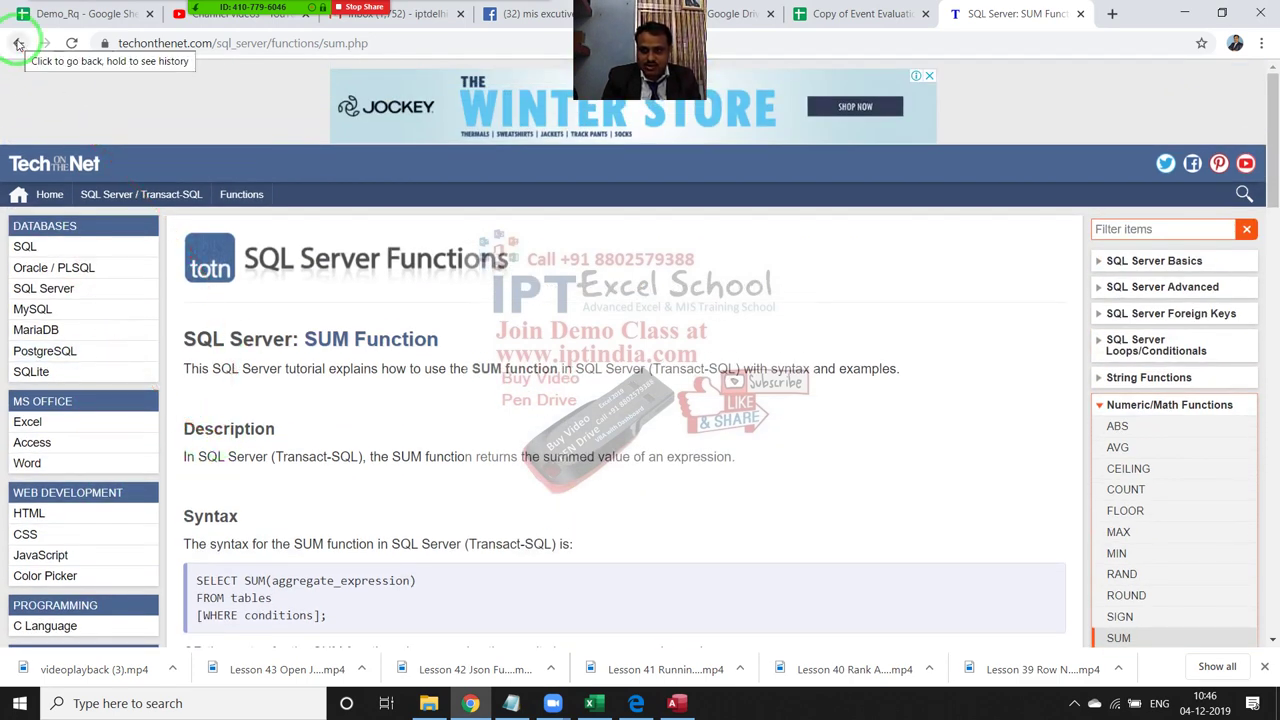
click(17, 44)
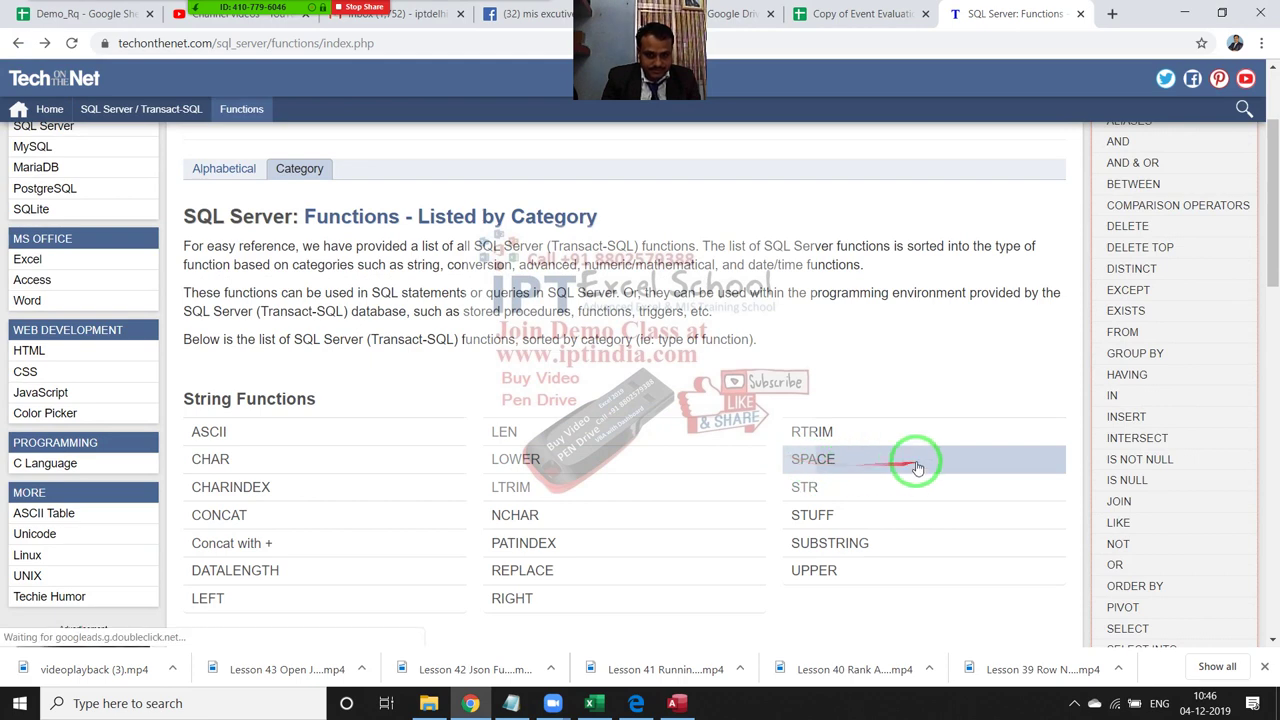
drag(920, 468, 934, 596)
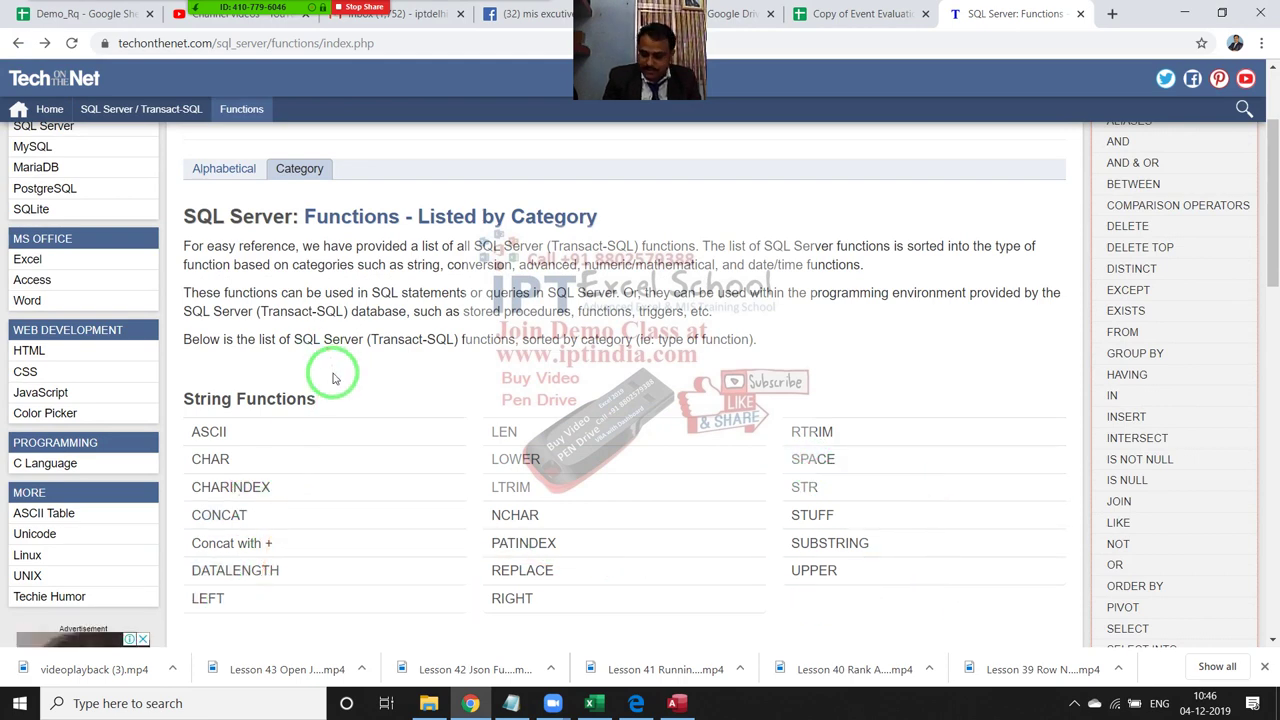
key(alt+Tab)
drag(331, 371, 49, 243)
click(53, 222)
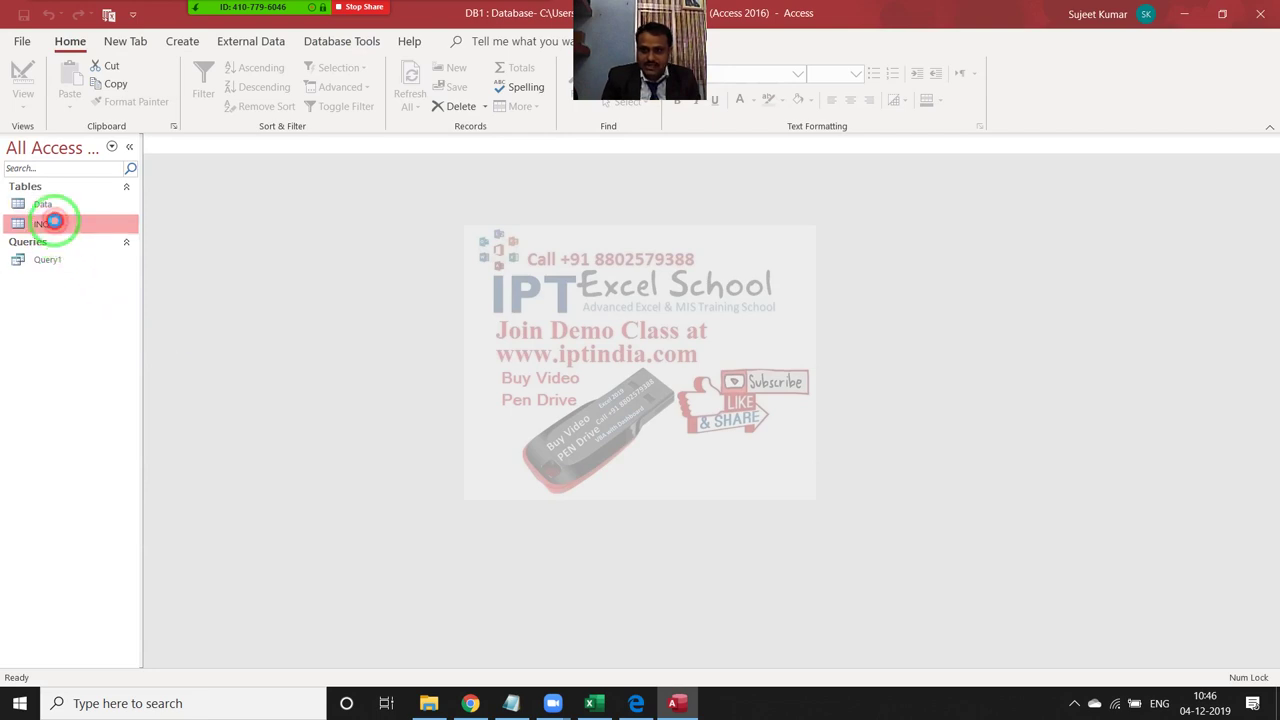
double_click(53, 222)
click(303, 353)
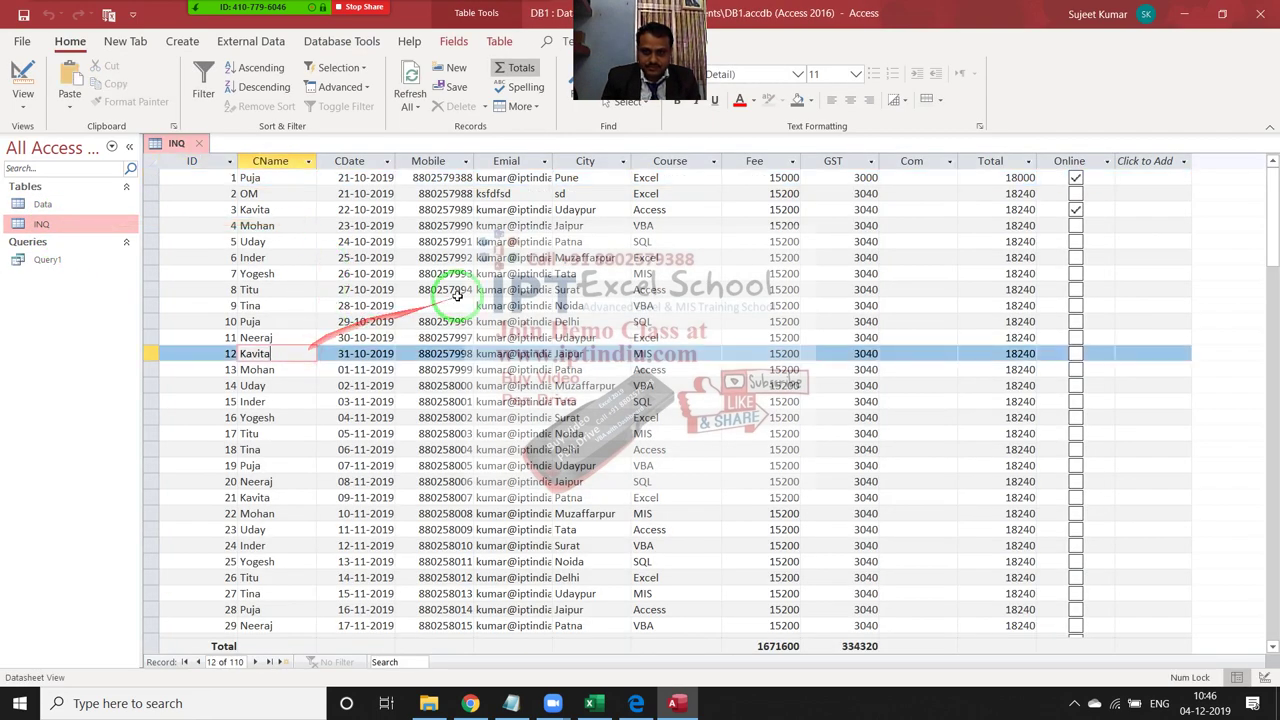
click(456, 293)
click(533, 241)
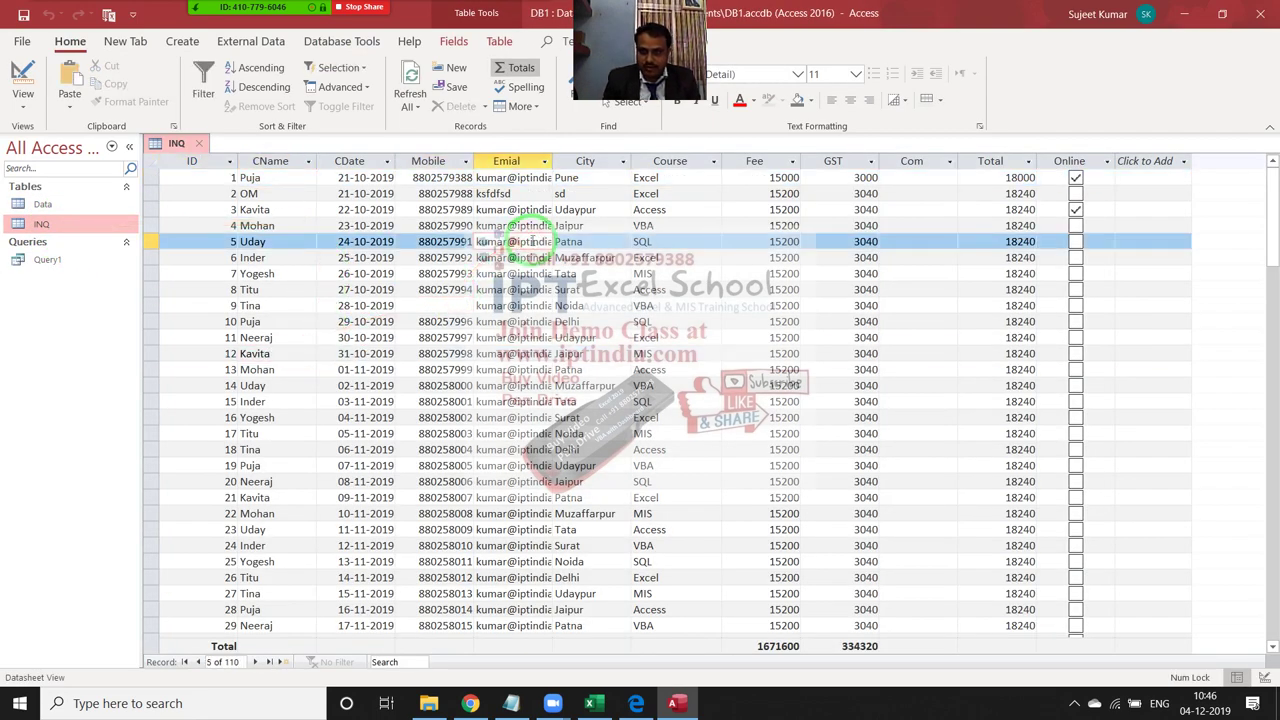
key(alt+Tab)
scroll(437, 357, down, 2)
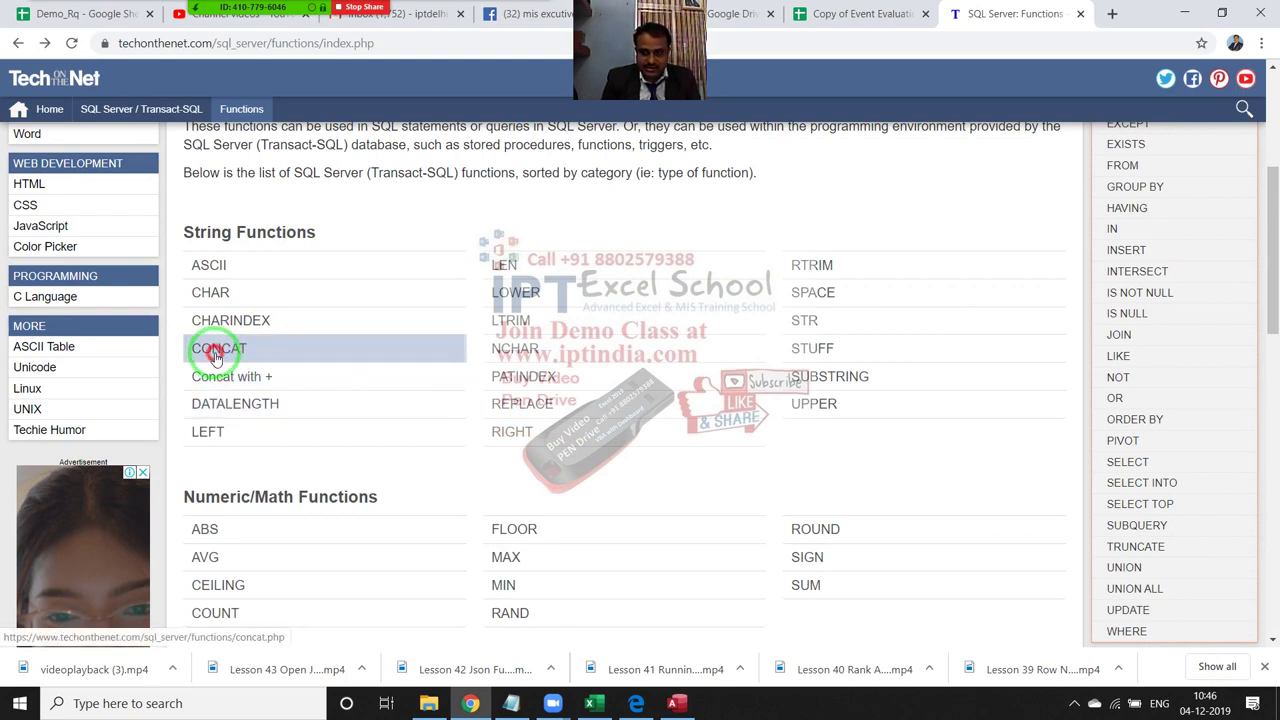
click(213, 356)
scroll(423, 372, down, 1)
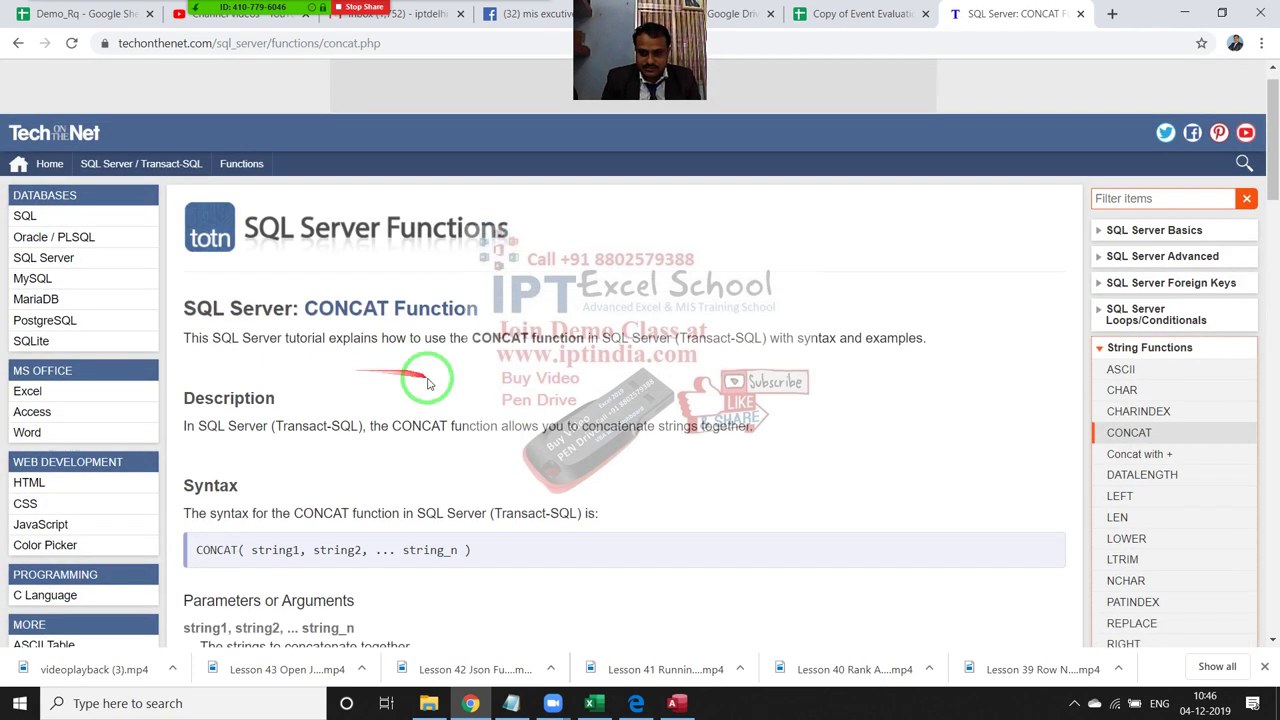
scroll(423, 390, down, 1)
scroll(423, 378, down, 2)
scroll(428, 380, down, 2)
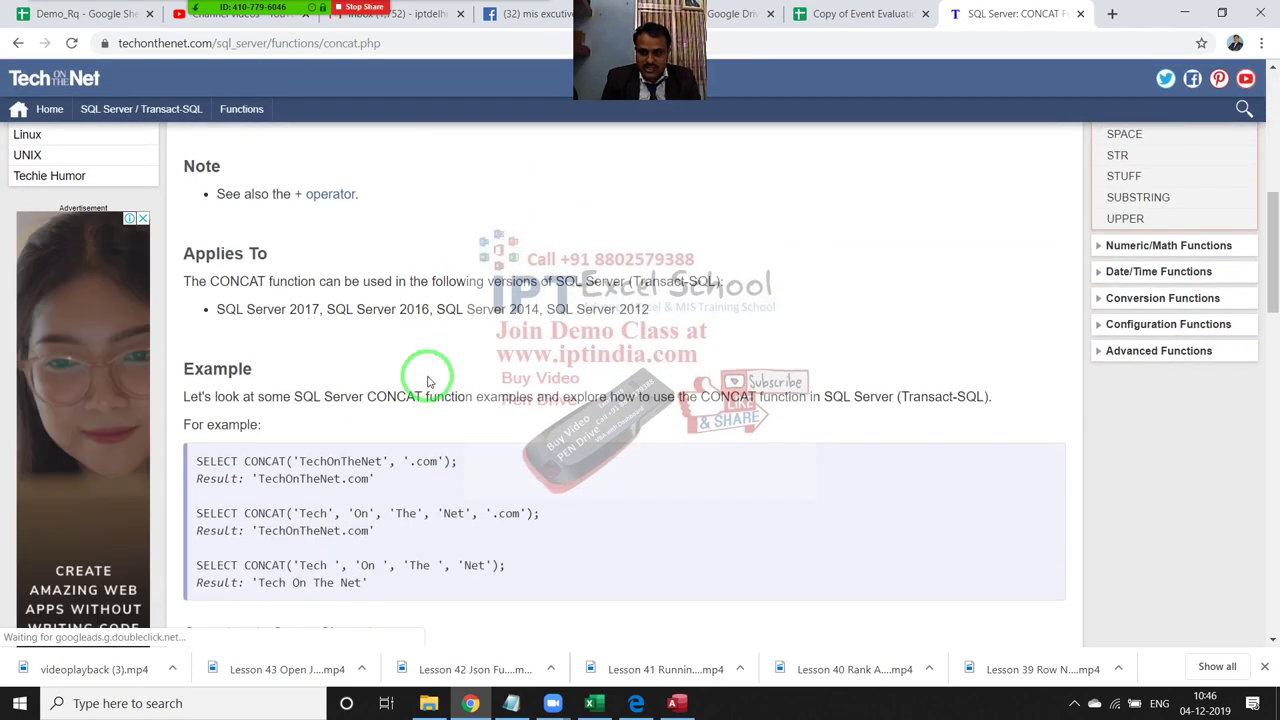
key(alt+Tab)
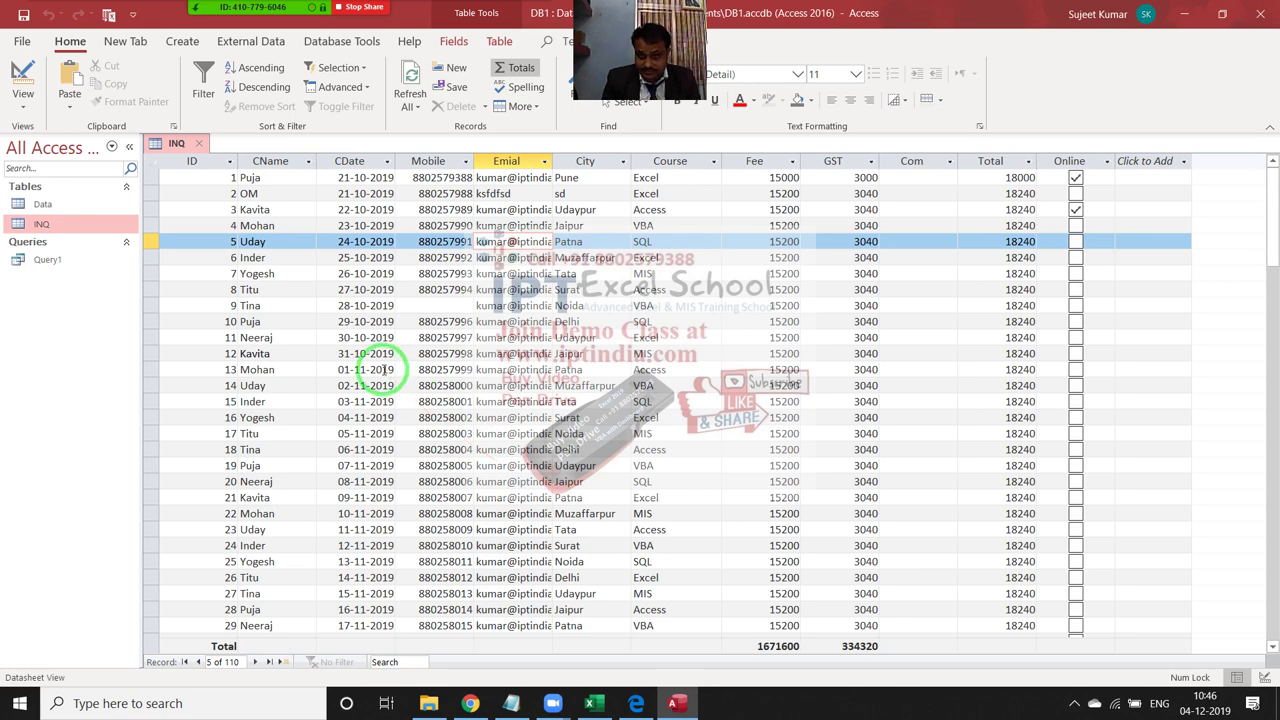
key(alt+Tab)
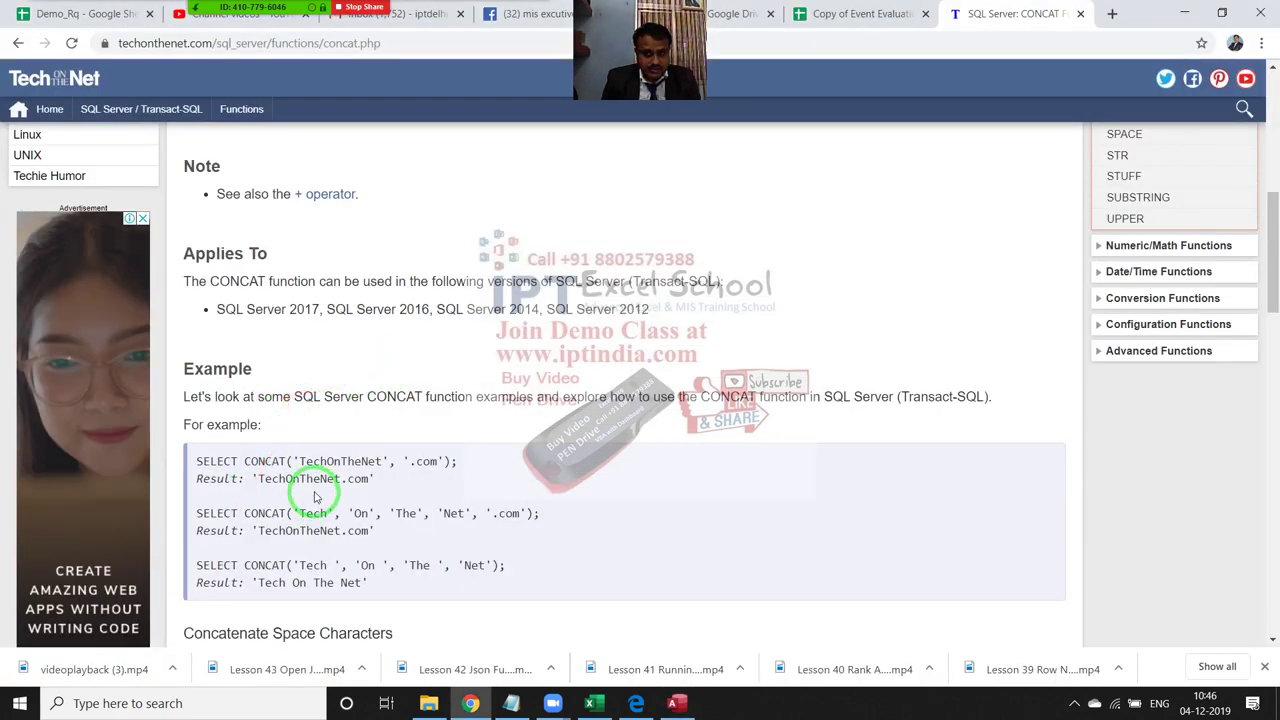
key(alt+Tab)
click(580, 337)
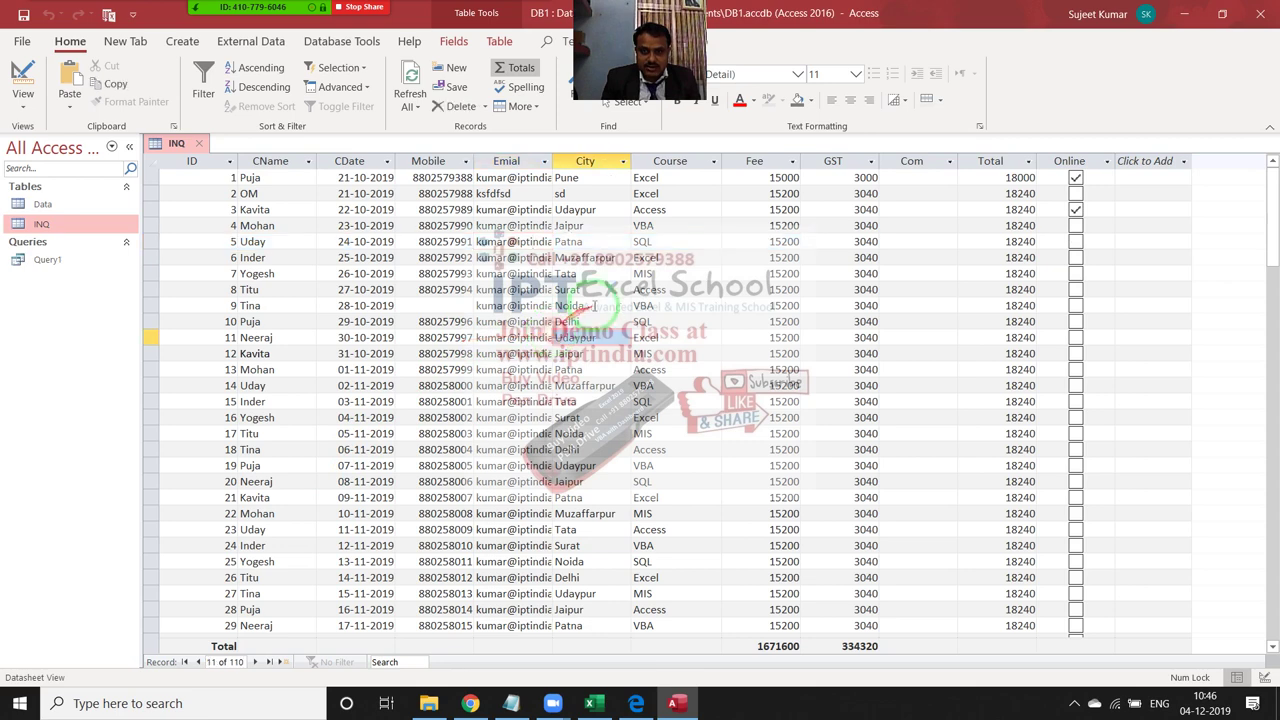
double_click(250, 177)
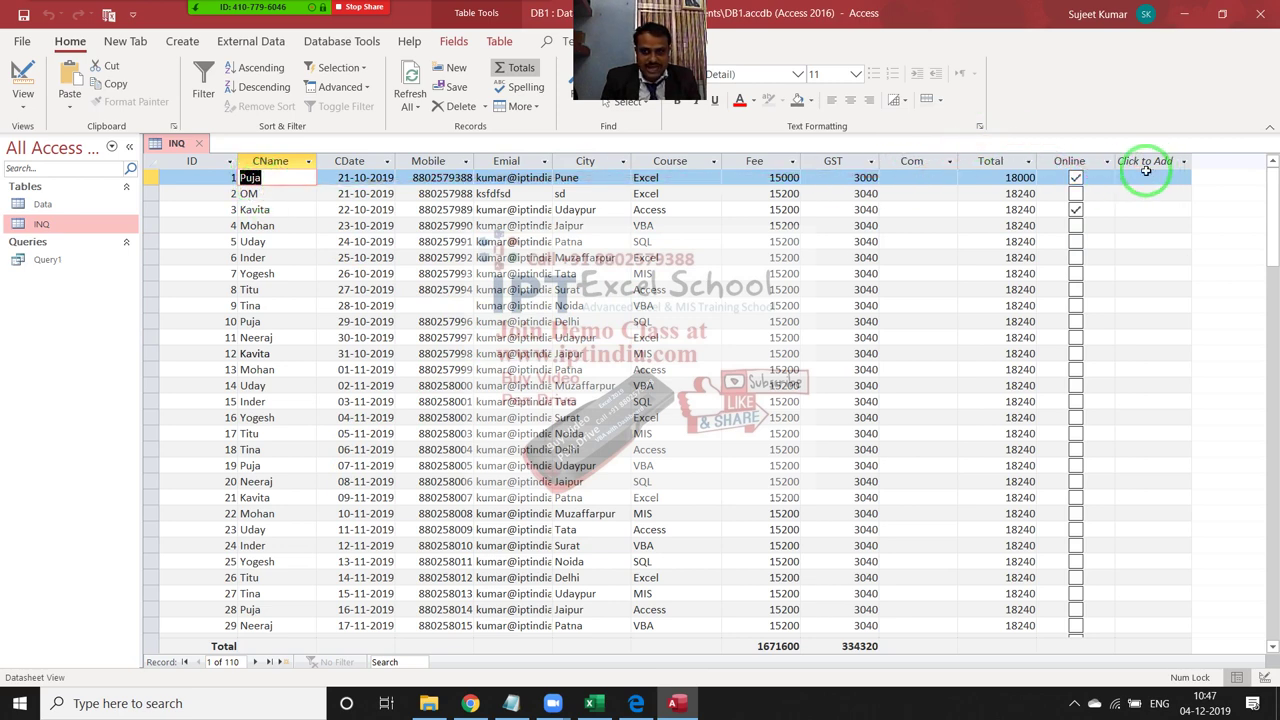
double_click(298, 178)
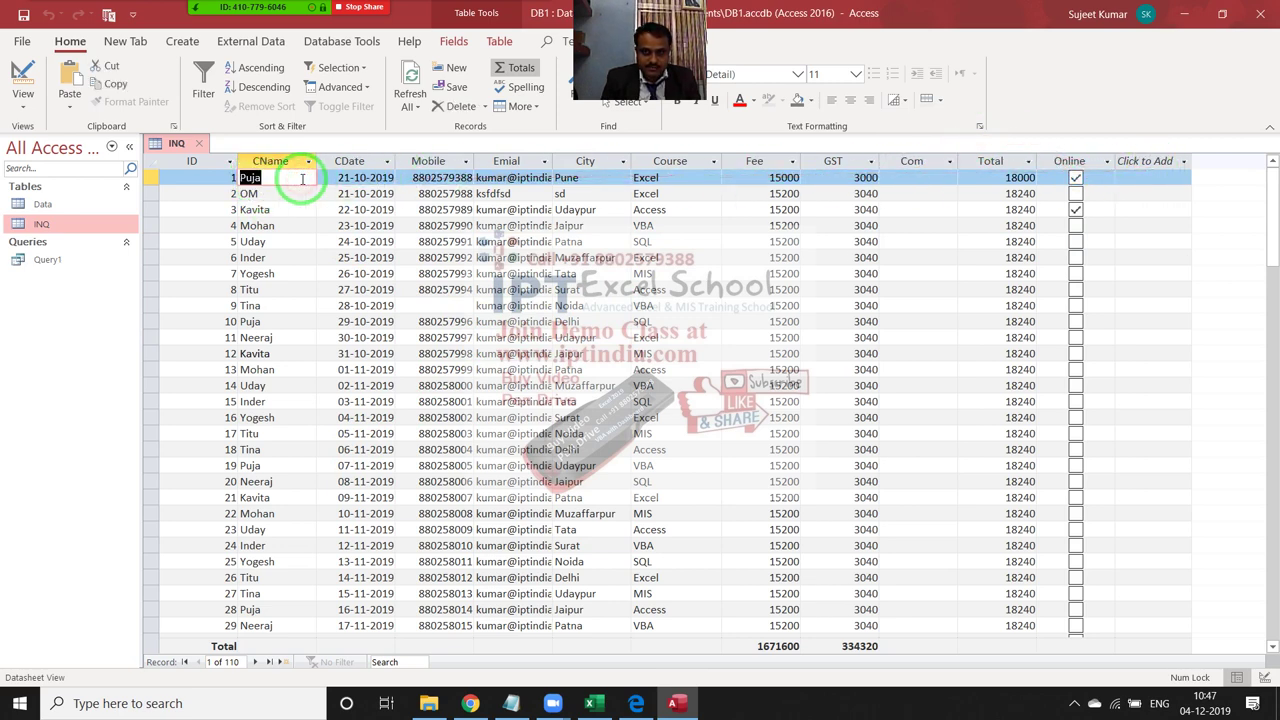
click(641, 177)
double_click(643, 177)
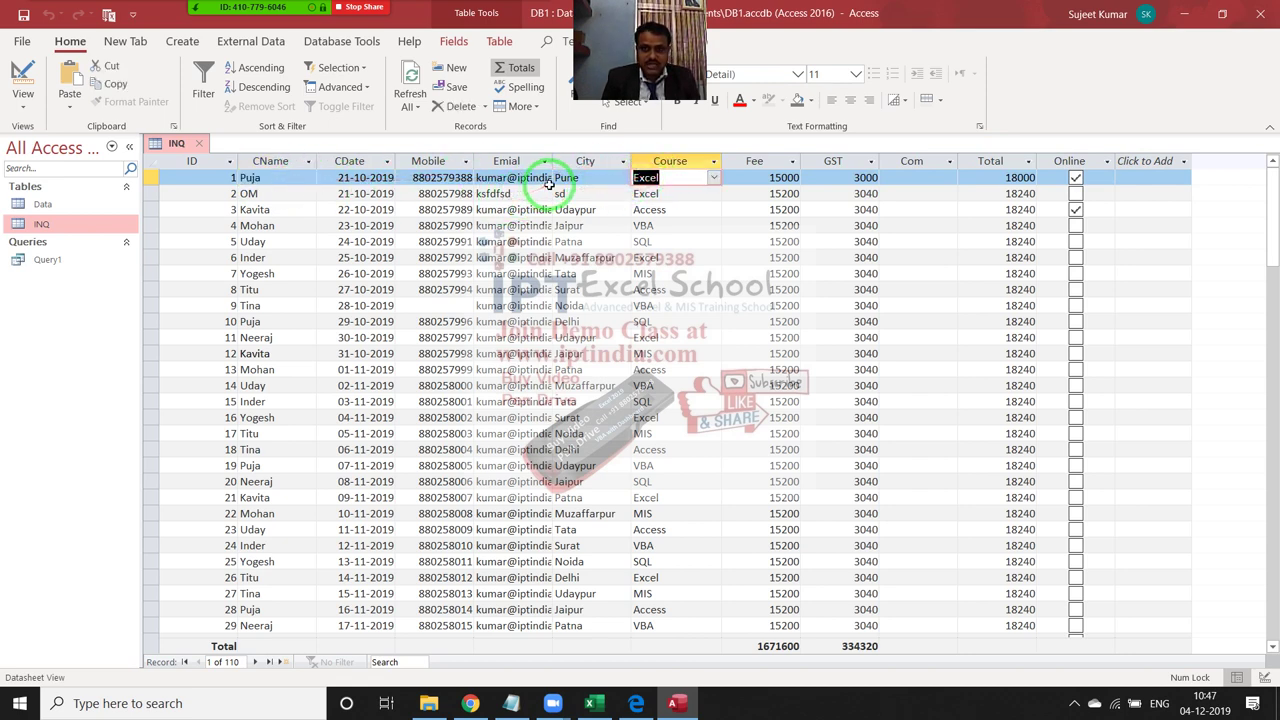
double_click(568, 177)
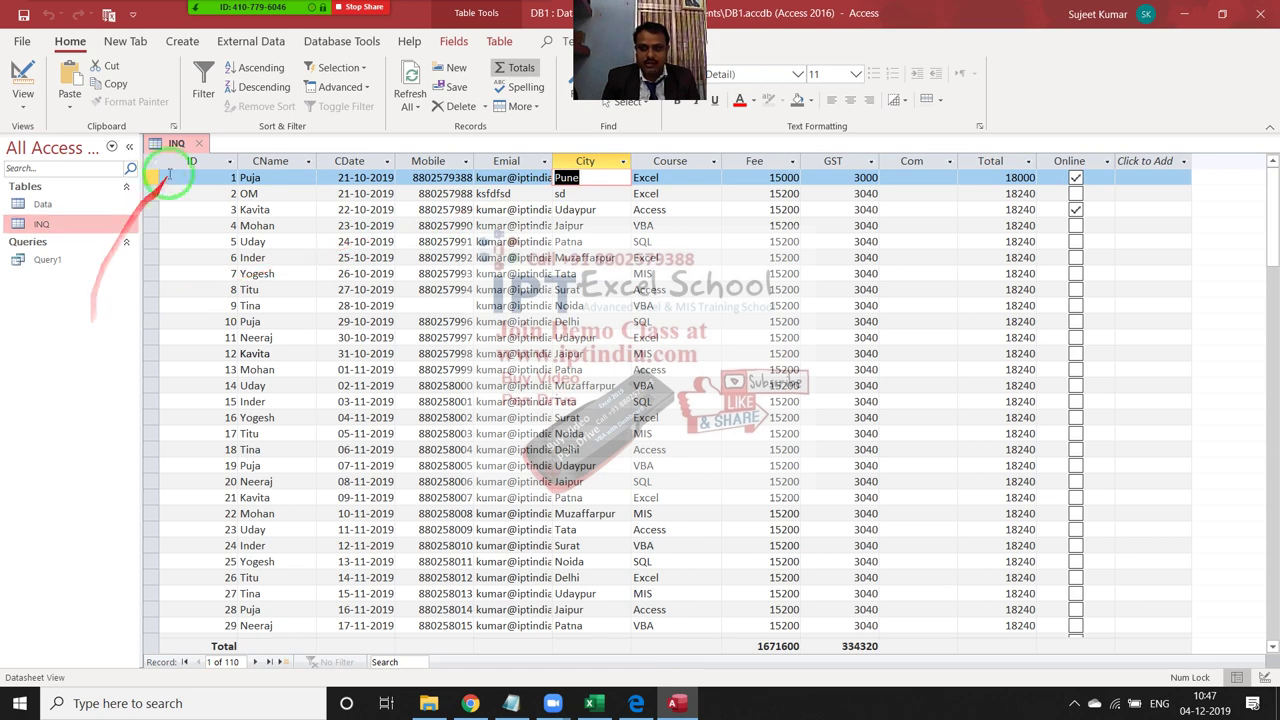
click(198, 149)
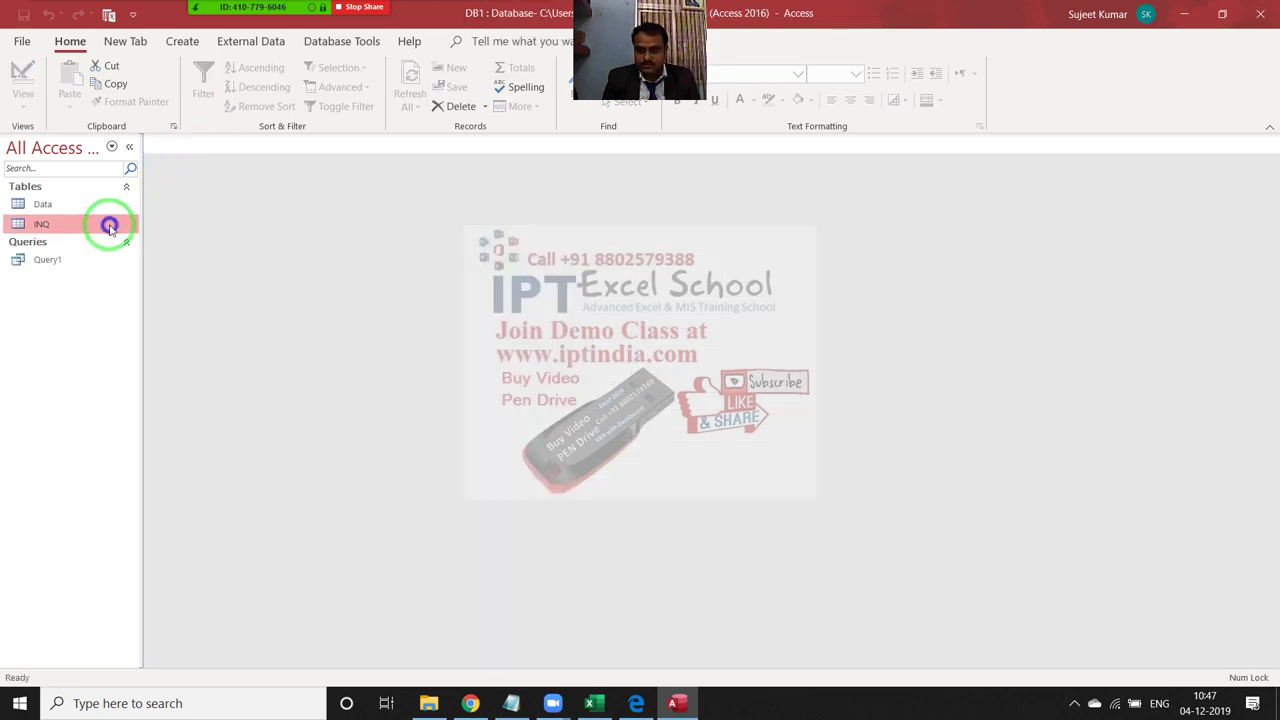
- Glance at INQ's design, then open Query1's SQL and replace CName after SELECT with *
right_click(114, 225)
click(150, 259)
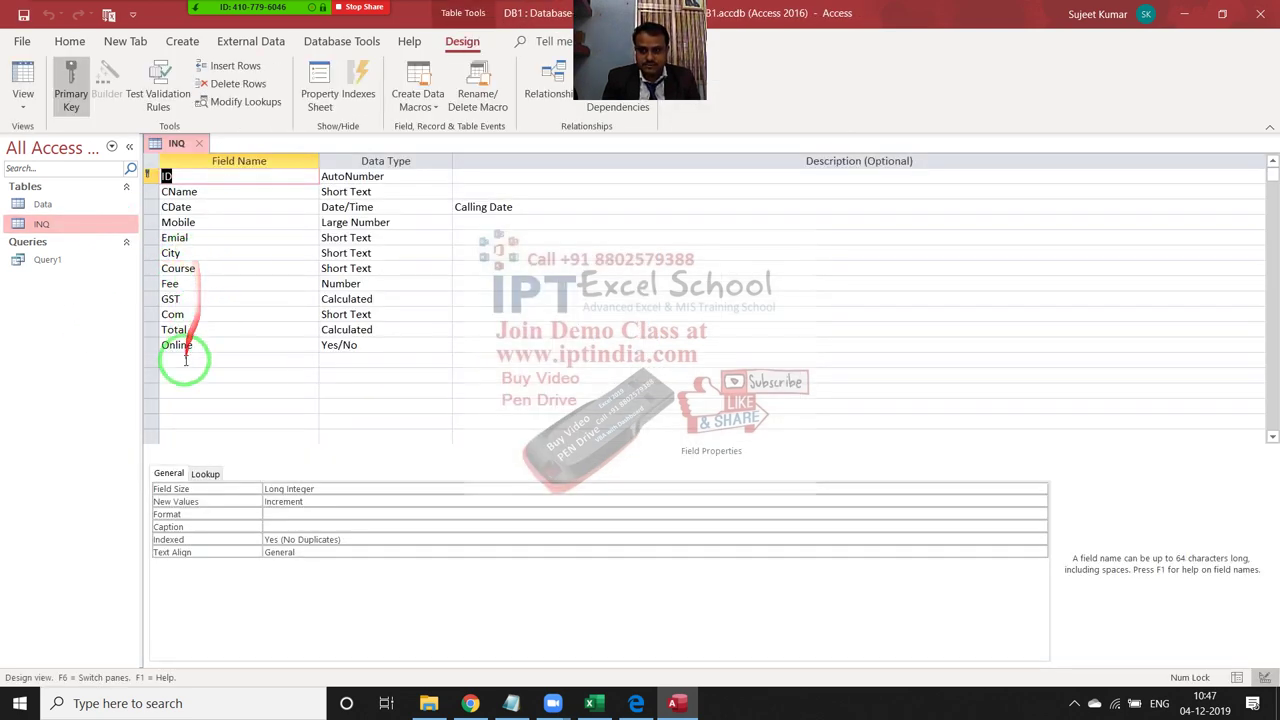
click(198, 143)
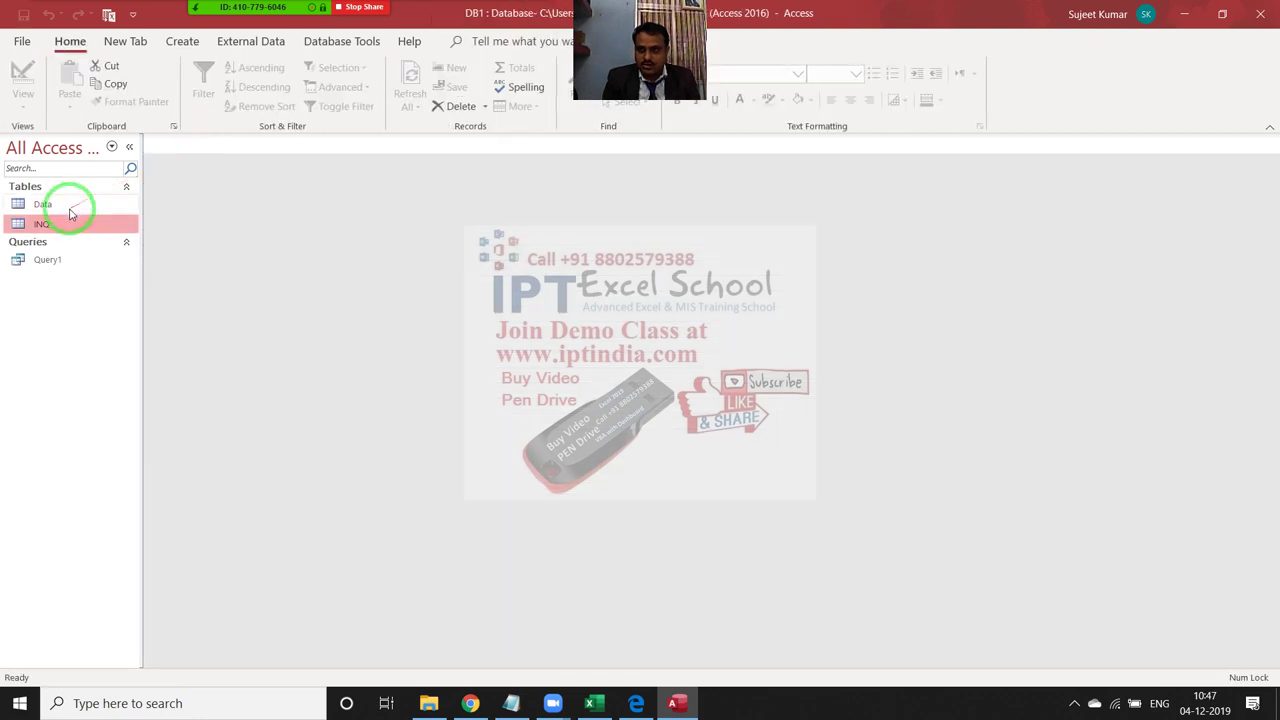
click(63, 259)
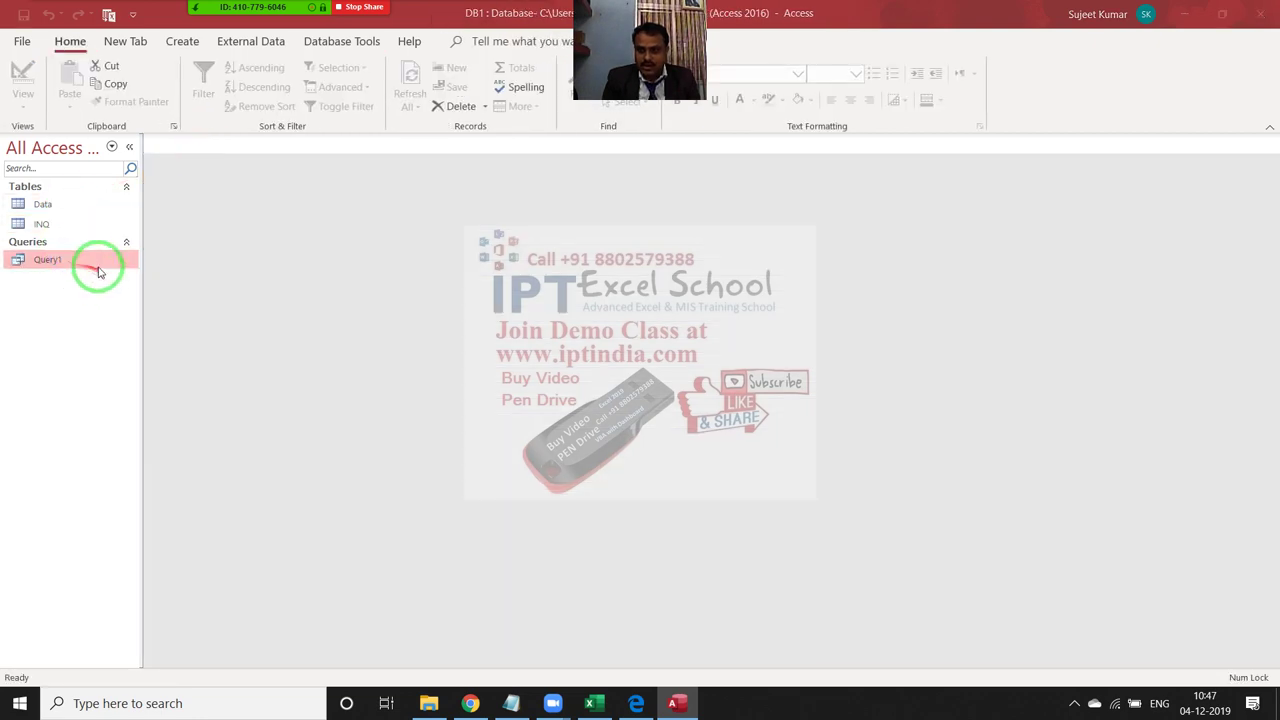
right_click(97, 266)
click(140, 298)
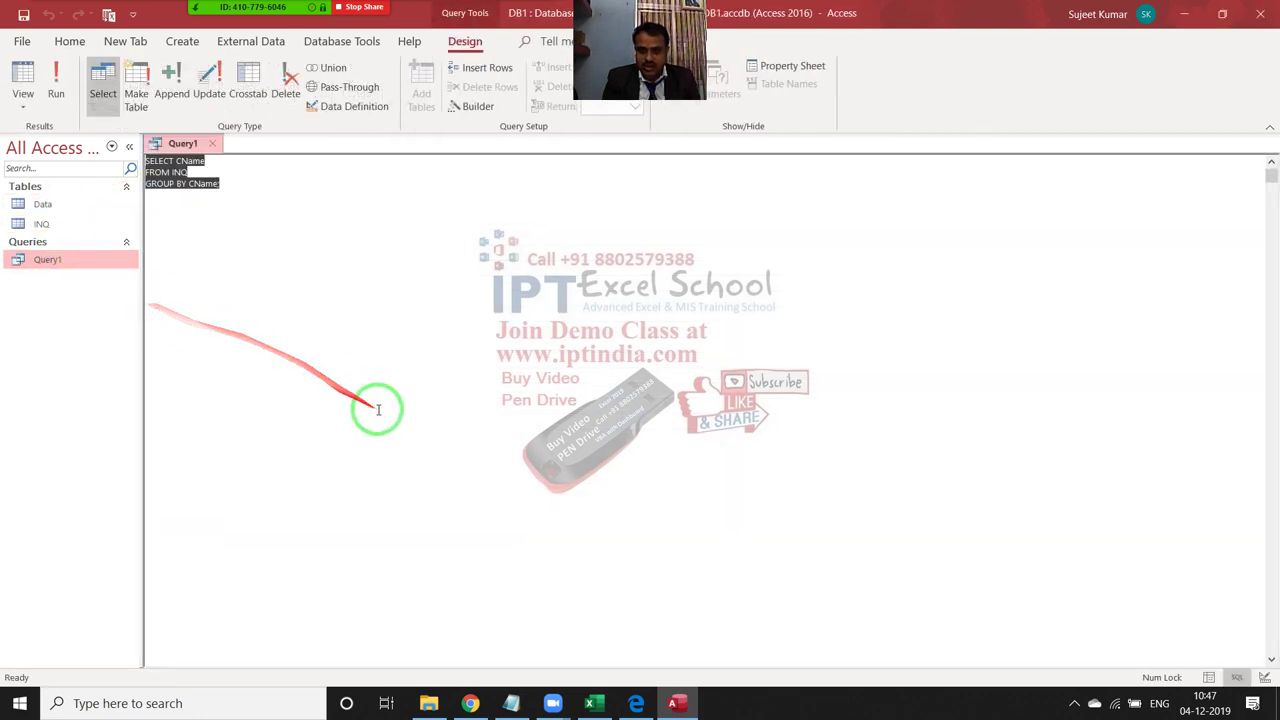
click(222, 194)
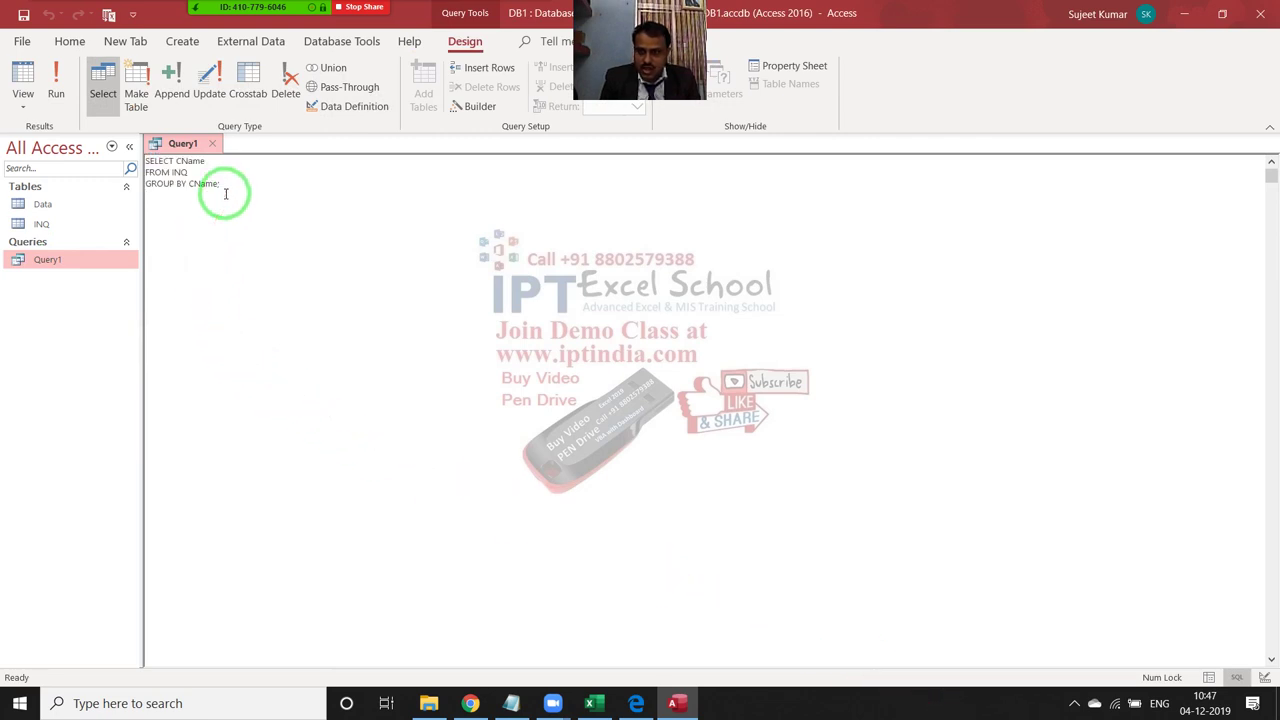
drag(206, 161, 177, 161)
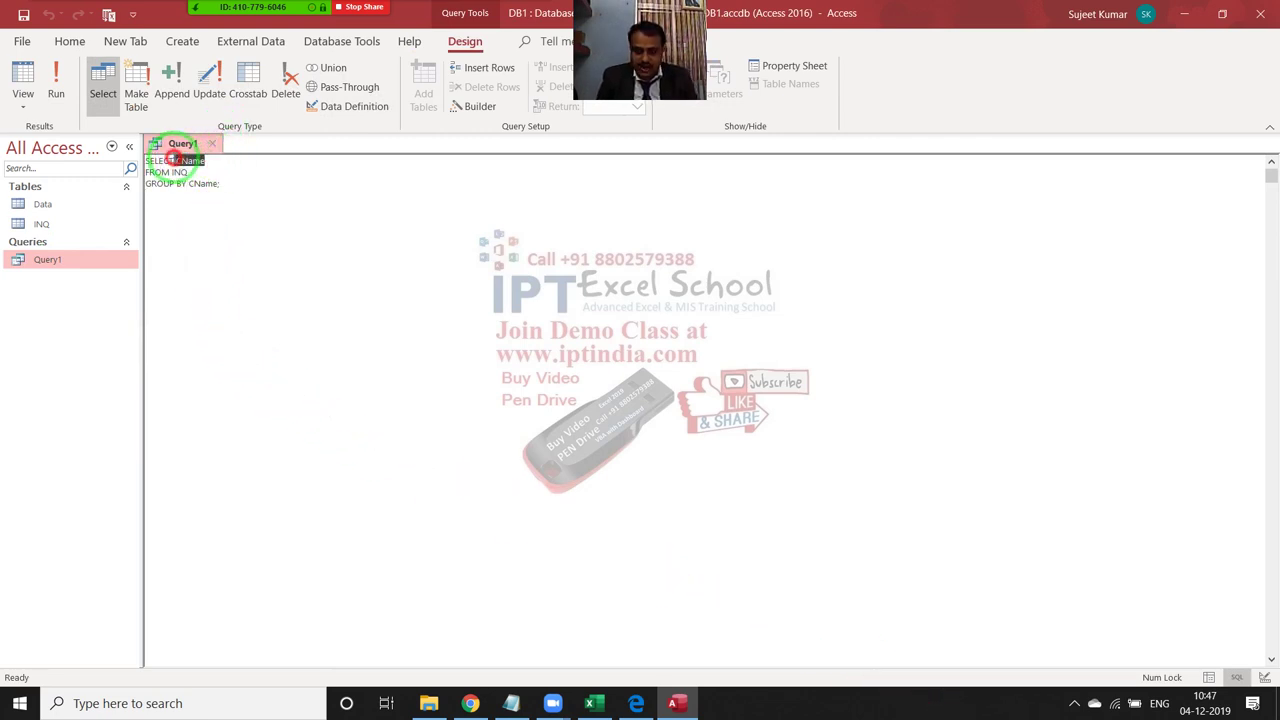
key(Delete)
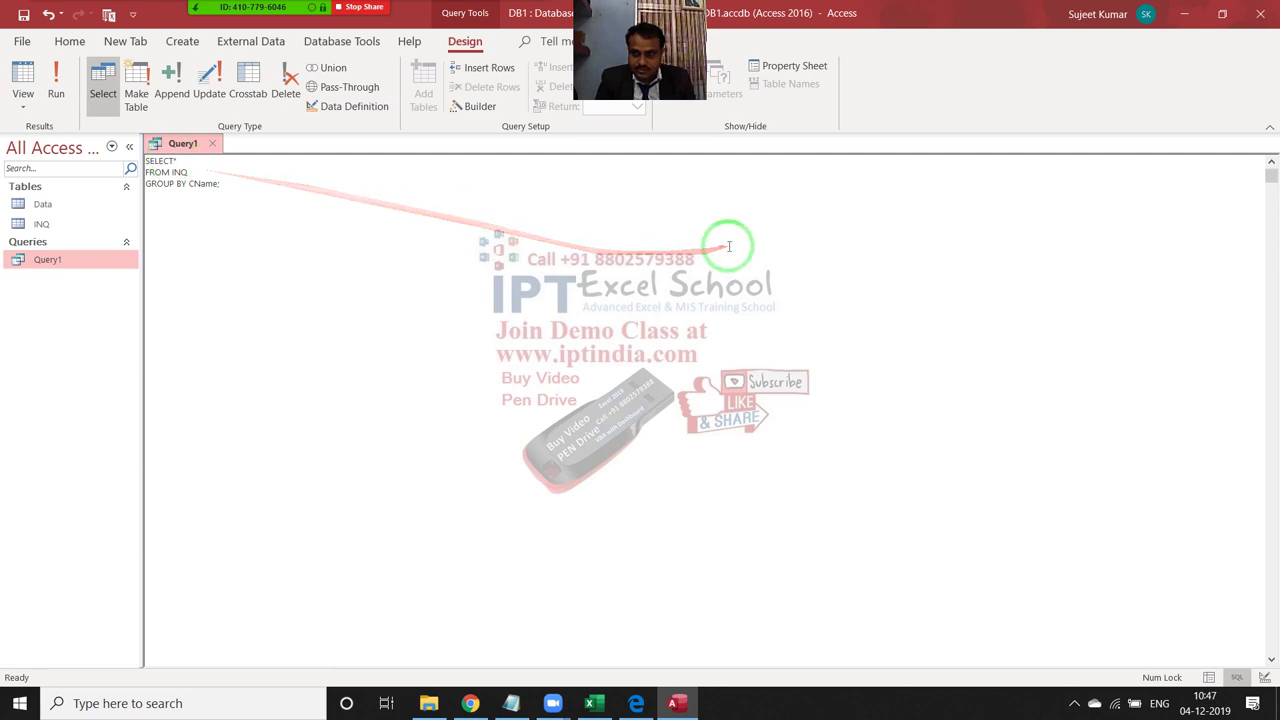
text(*)
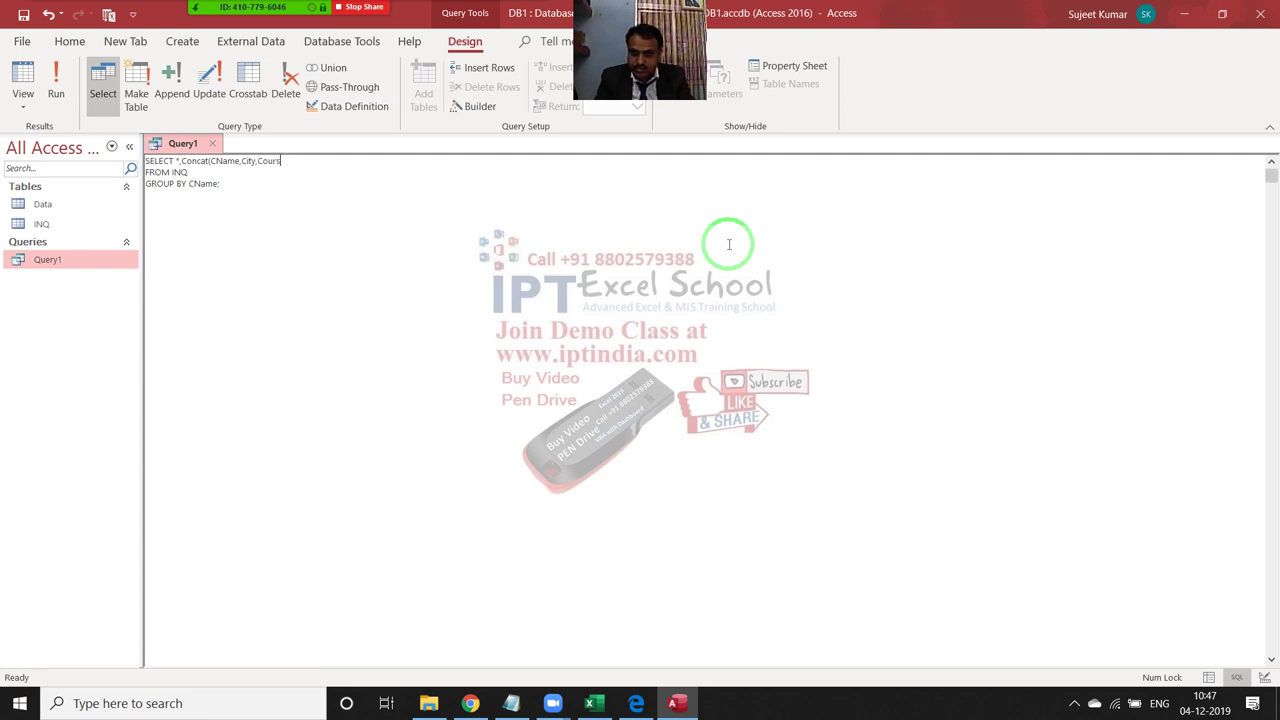
- Check the INQ table's field names, including Course, before returning to Query1's SQL
key(alt+Tab)
key(alt+Tab)
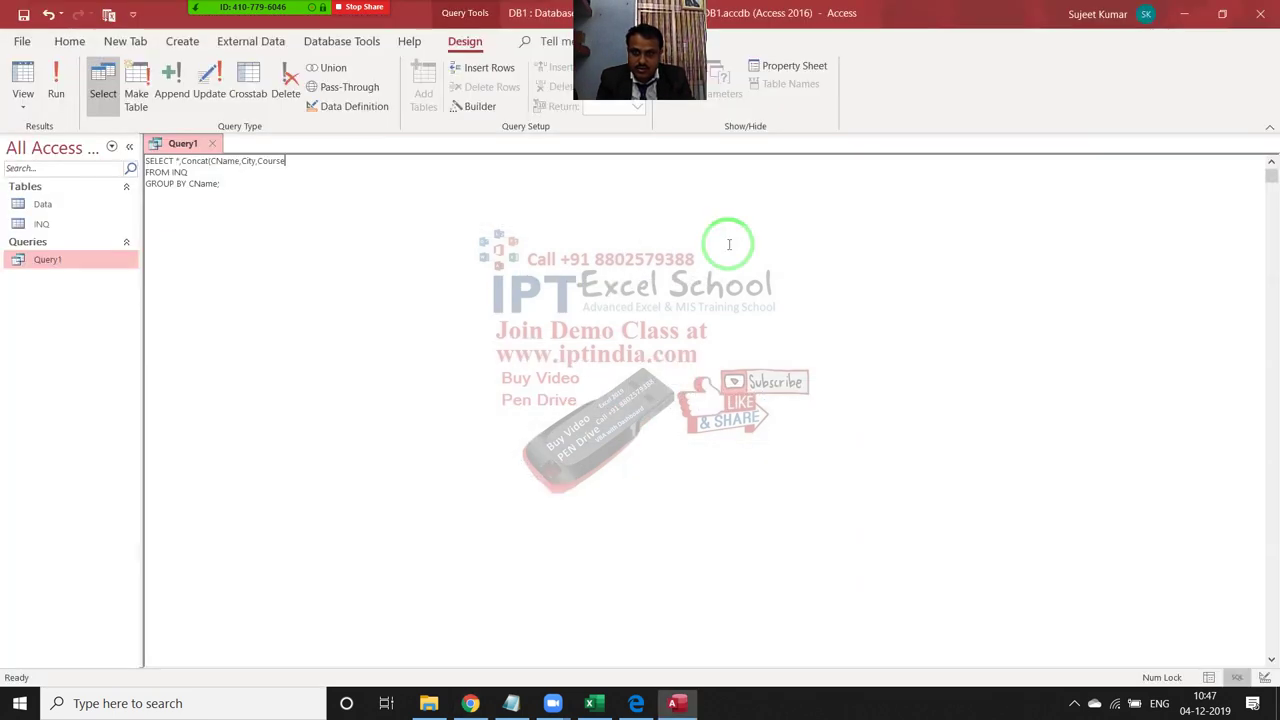
double_click(38, 224)
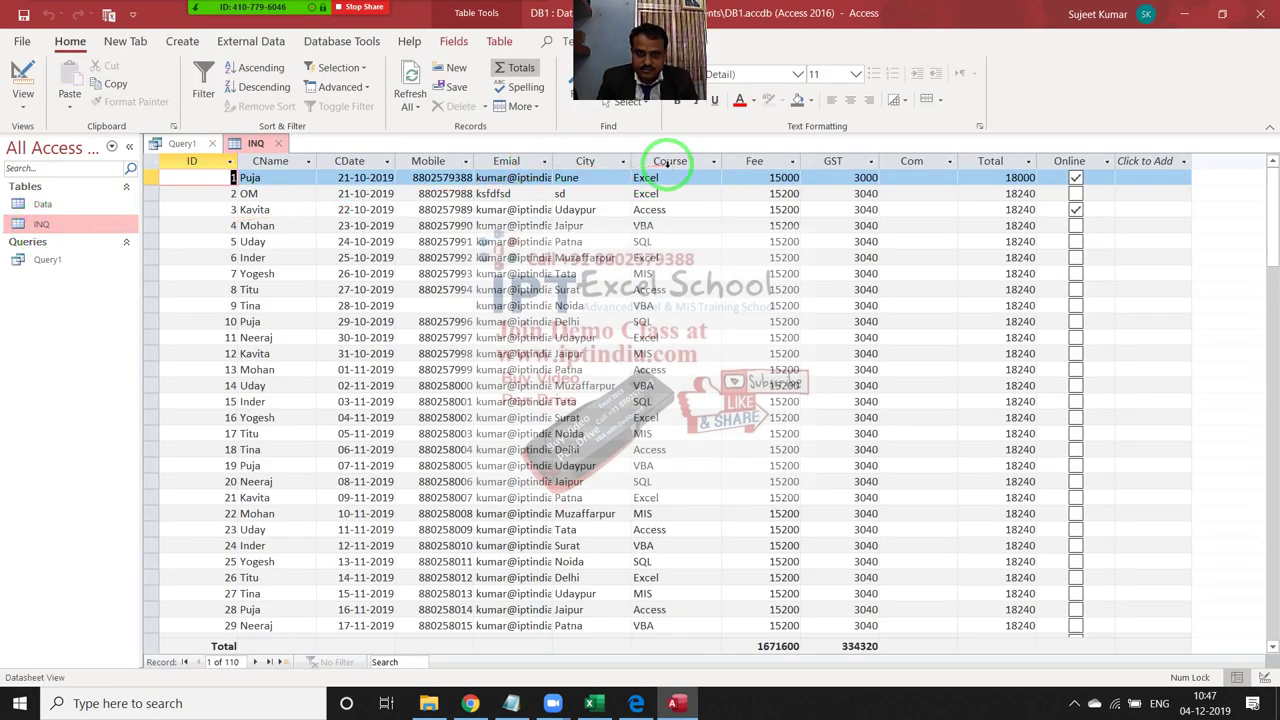
click(650, 161)
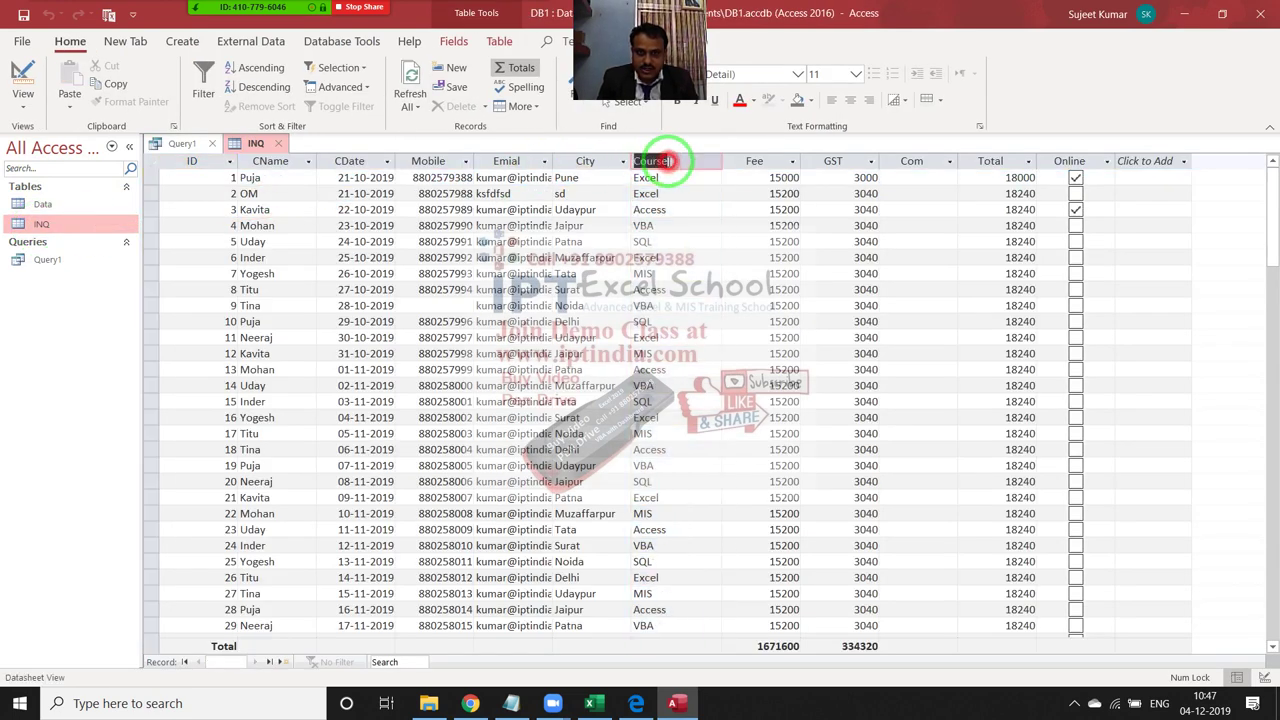
click(186, 143)
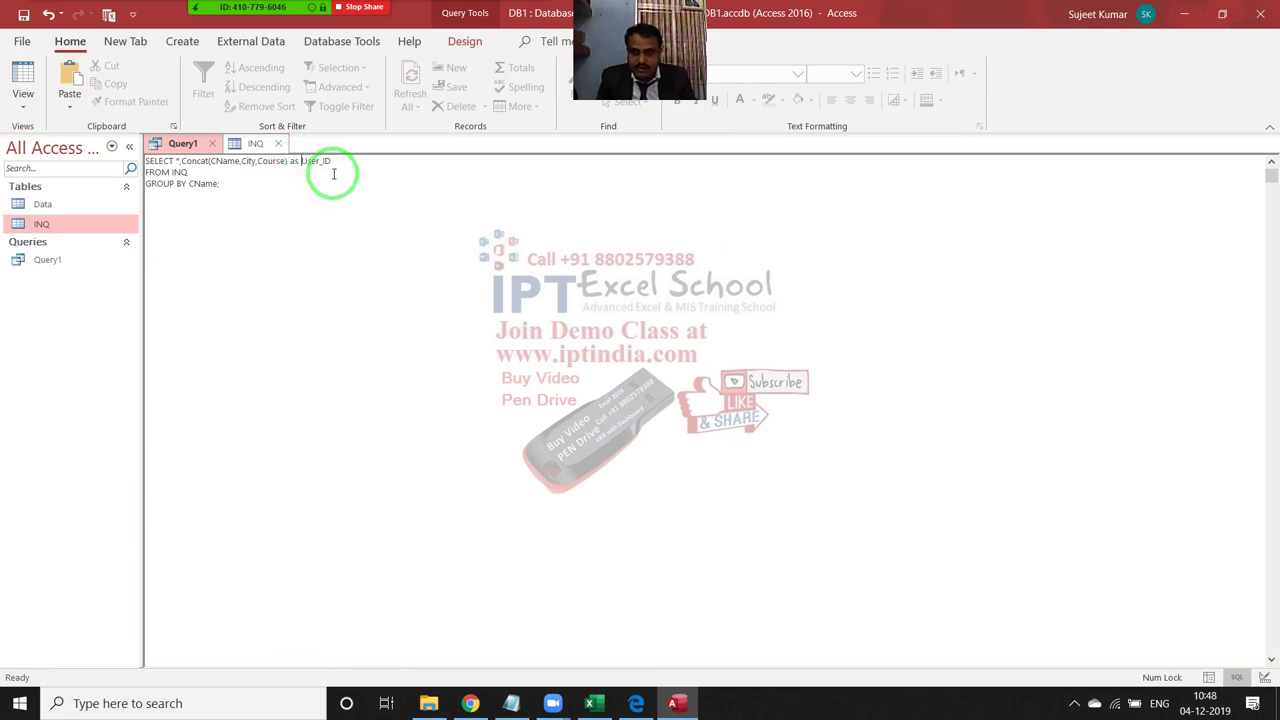
- Delete the GROUP BY CName line, then close INQ and Query1
click(391, 204)
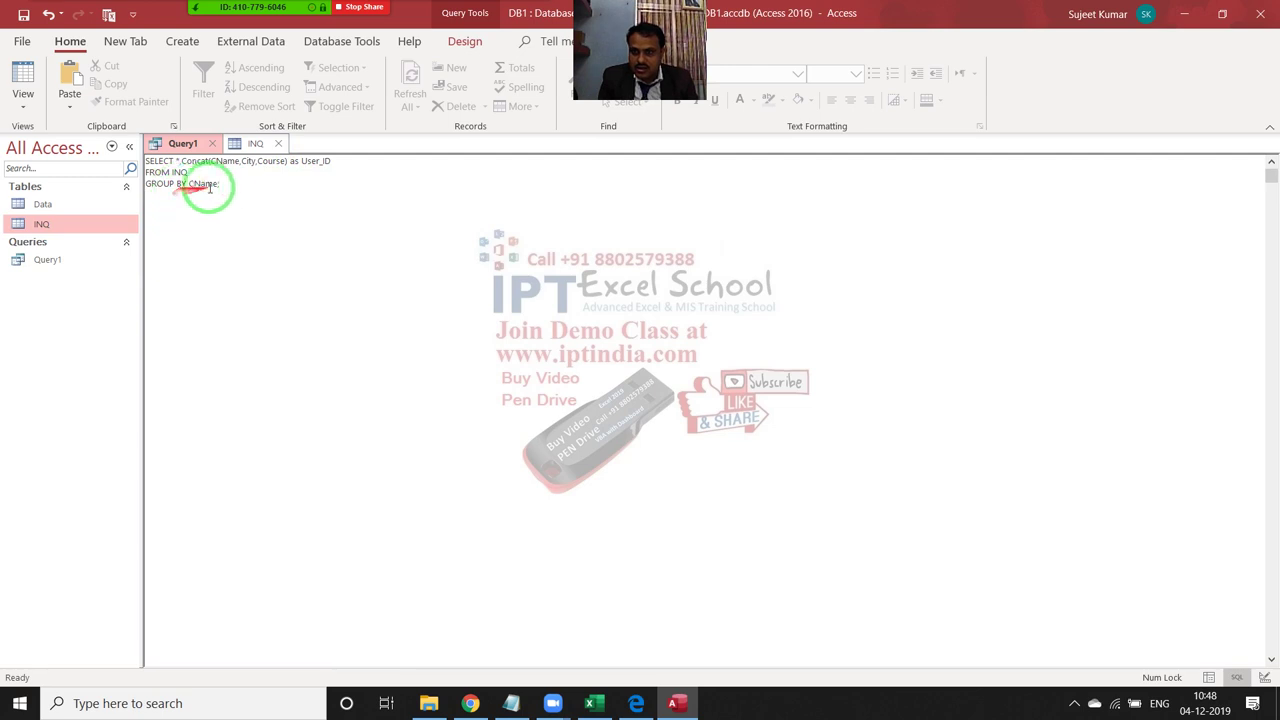
drag(220, 185, 134, 184)
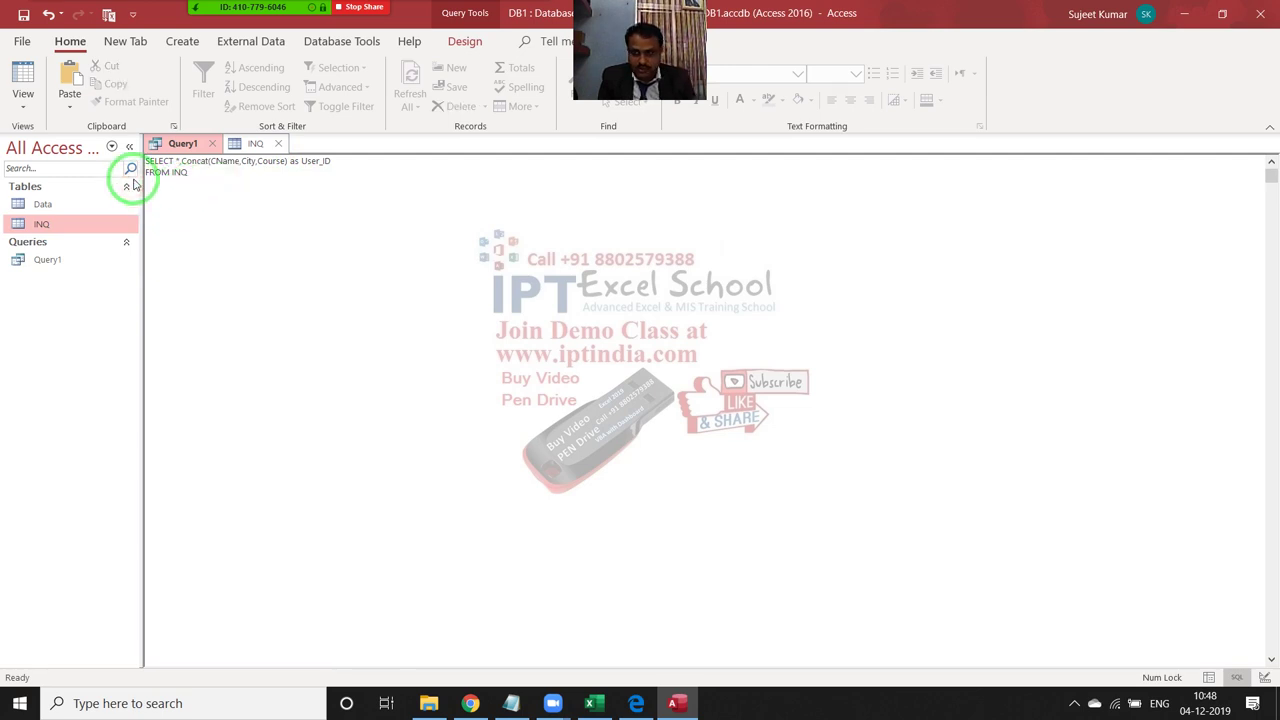
key(Delete)
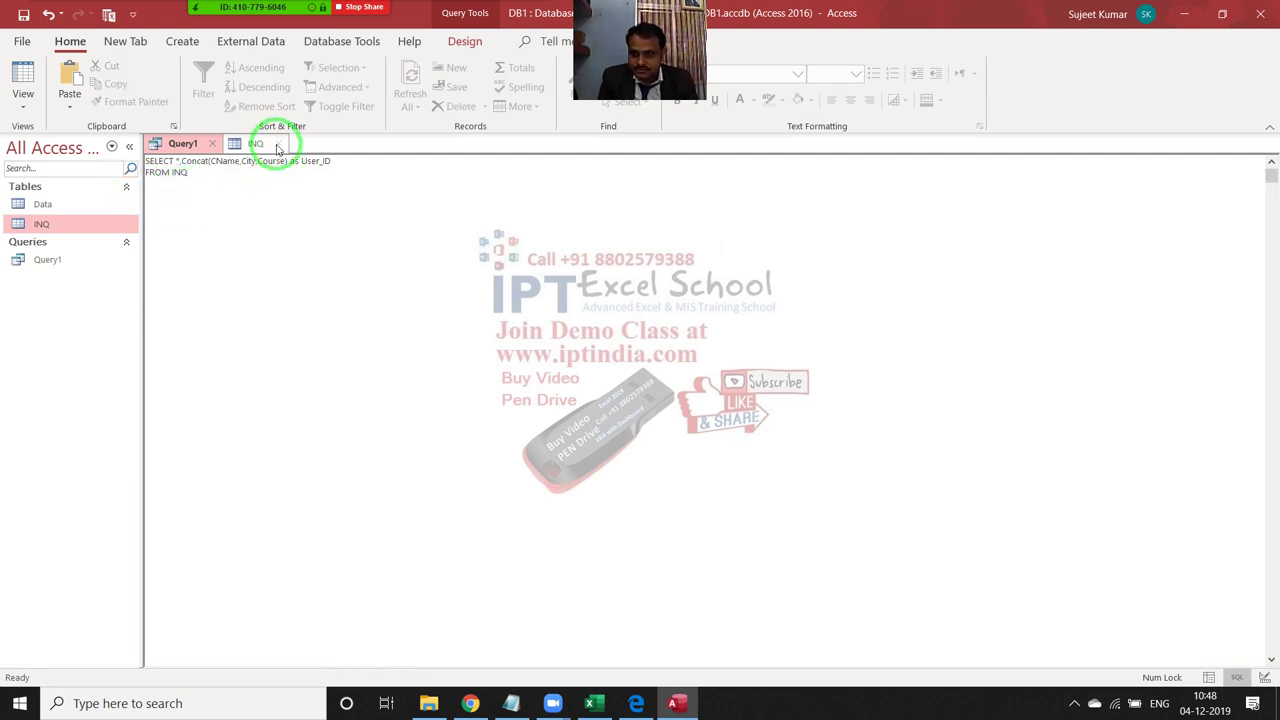
click(279, 145)
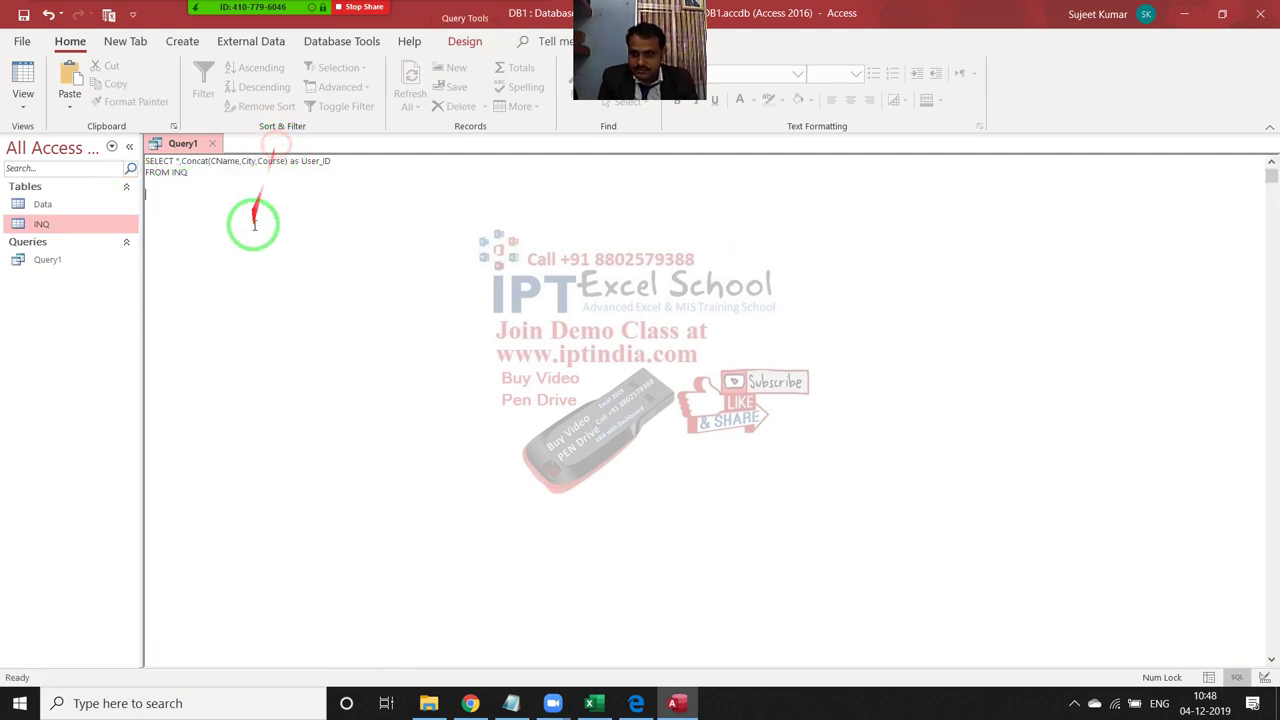
click(217, 144)
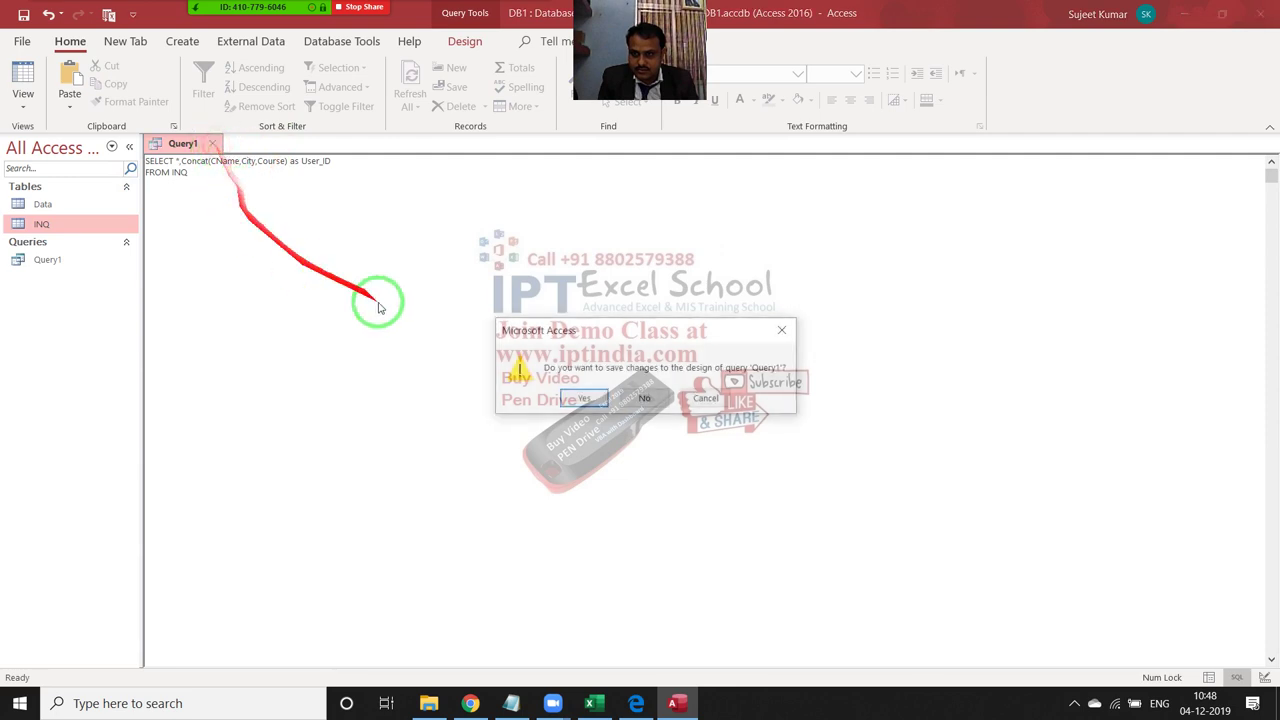
- Save and run Query1, dismiss the undefined function 'Concat' error, and reopen its SQL
click(591, 394)
double_click(40, 259)
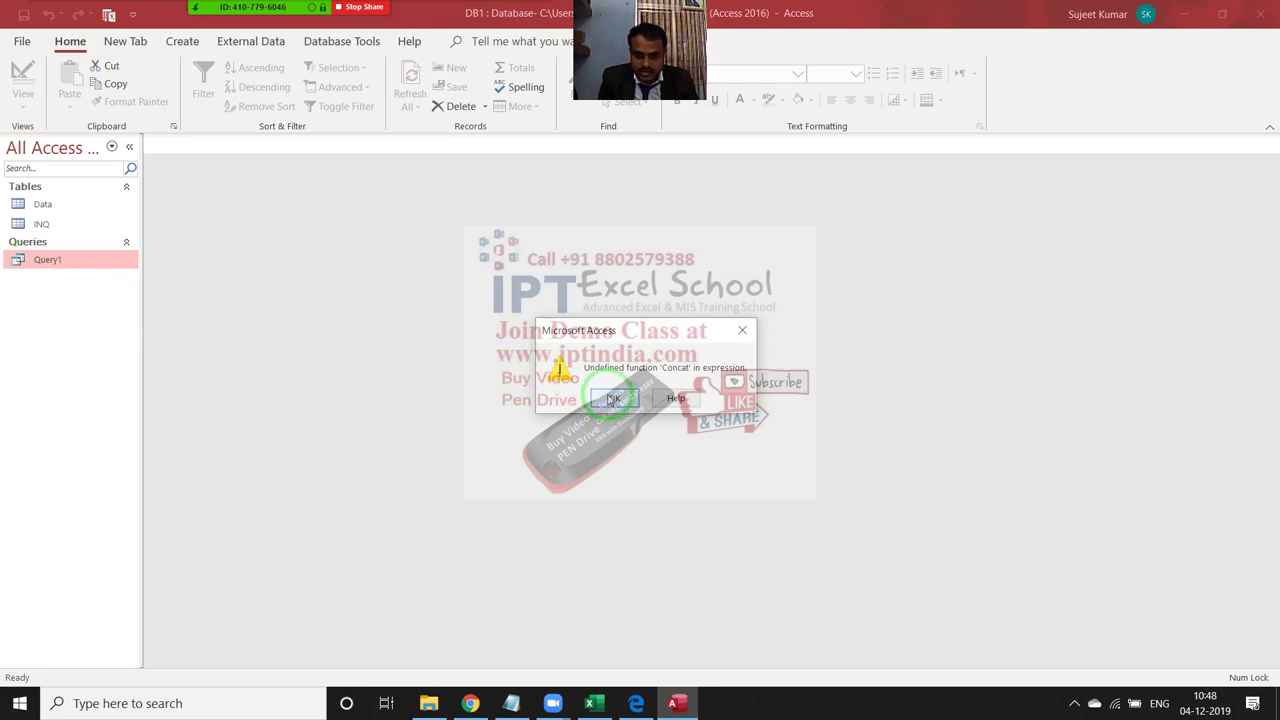
click(612, 397)
right_click(100, 259)
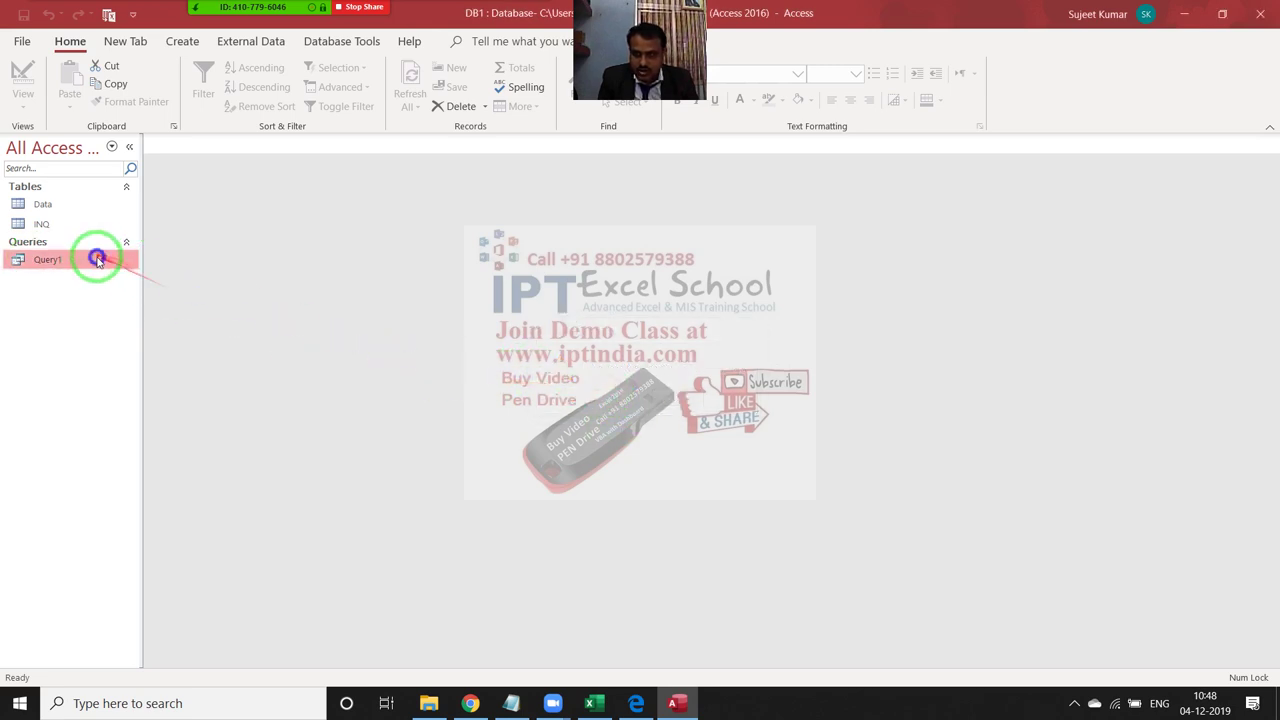
click(140, 290)
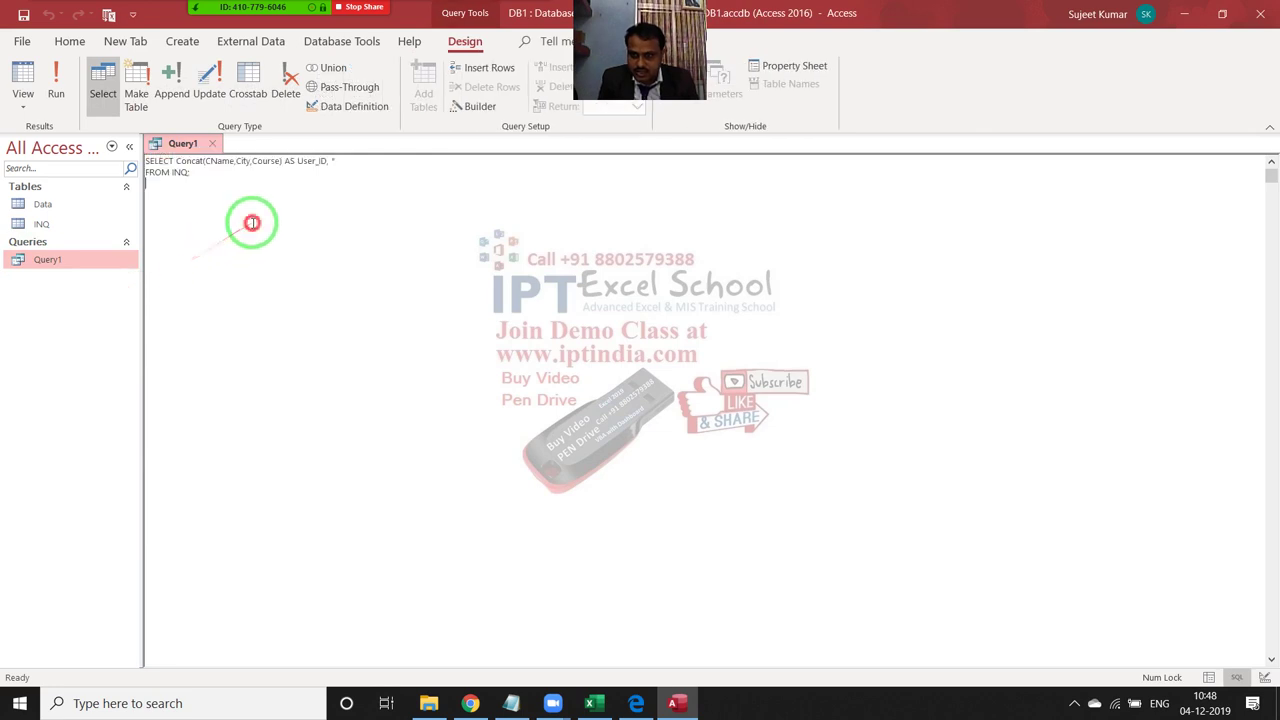
key(alt+Tab)
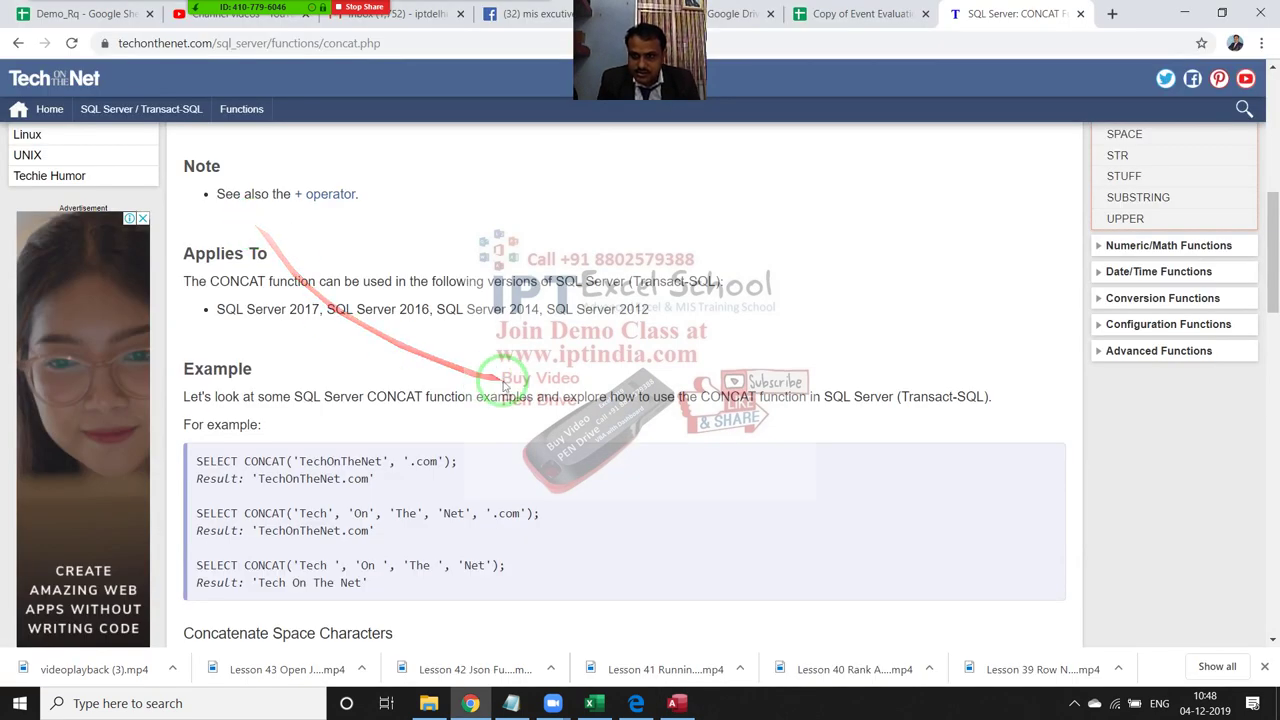
- Study the CONCAT syntax and examples, comparing them against Query1's SQL in Access
drag(497, 384, 320, 455)
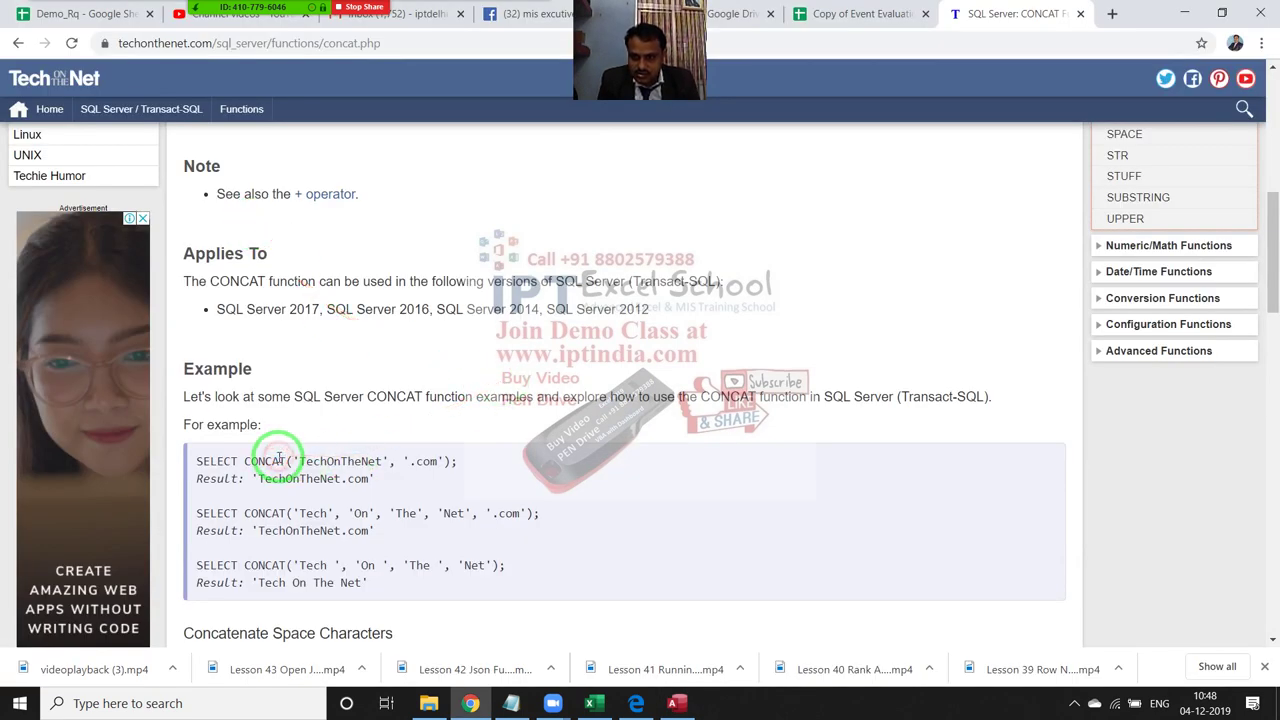
triple_click(279, 458)
click(276, 459)
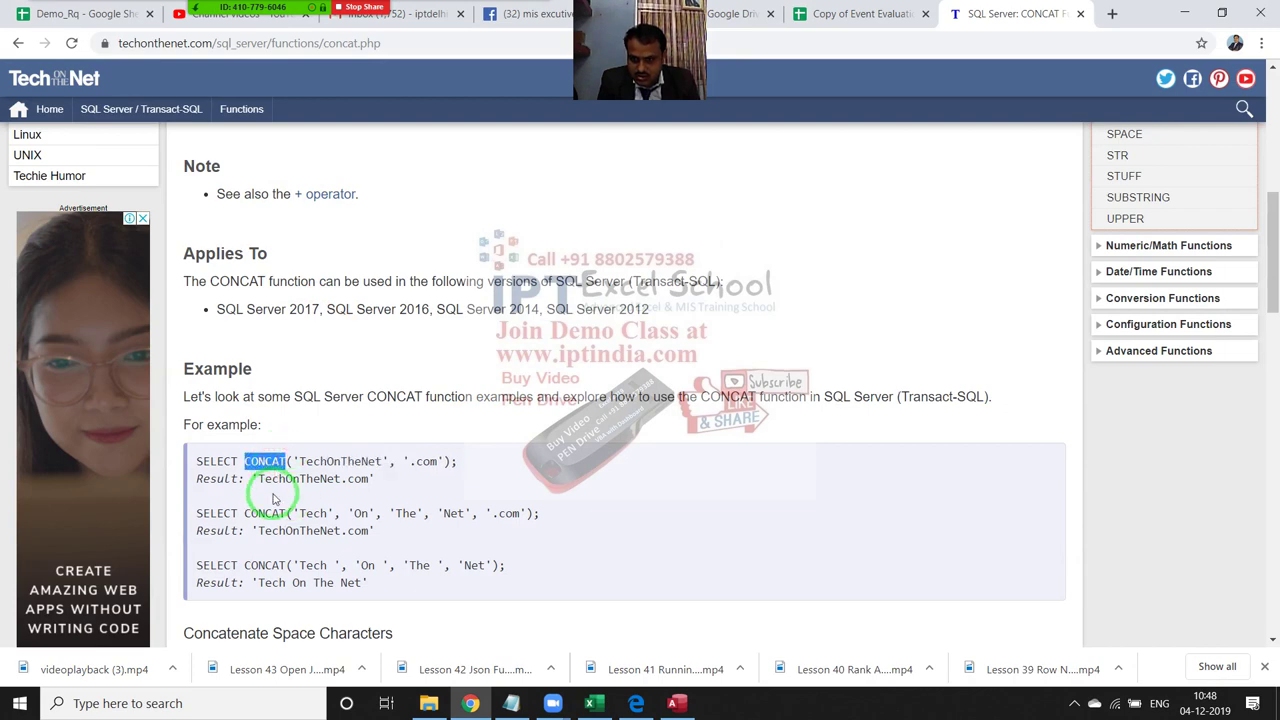
key(alt+Tab)
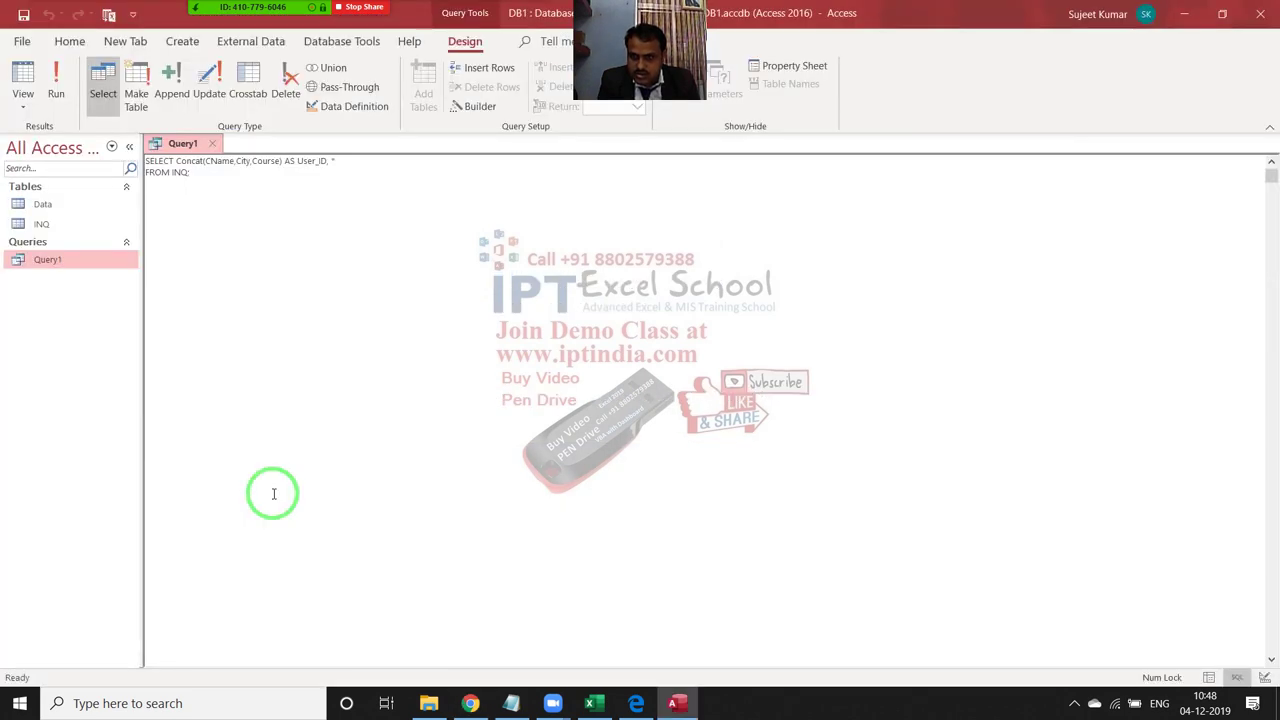
key(alt+Tab)
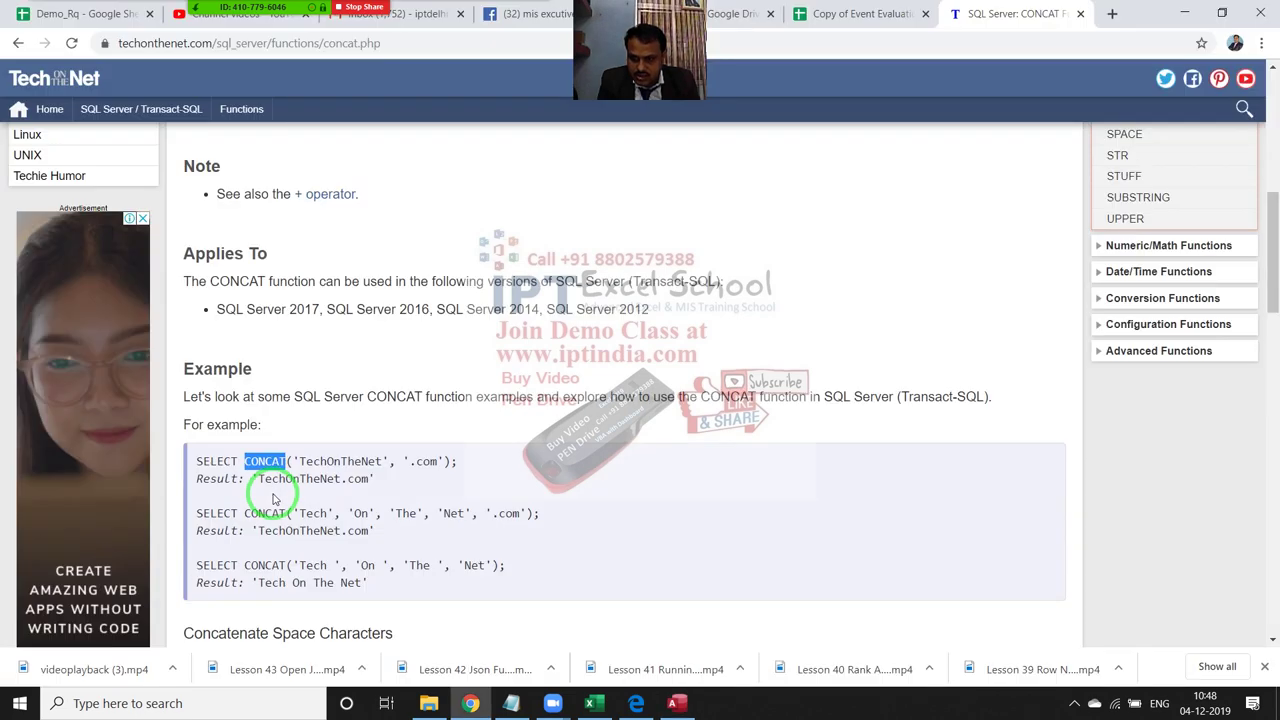
scroll(276, 498, up, 2)
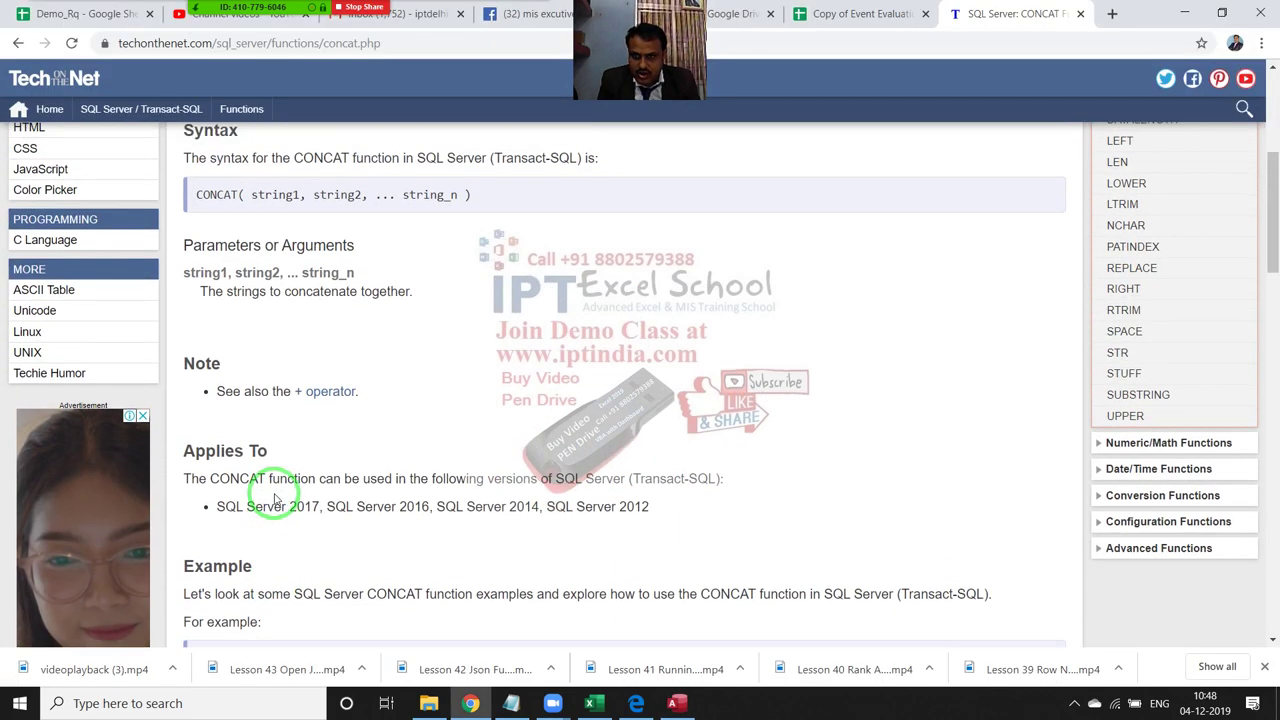
scroll(276, 498, up, 1)
scroll(276, 498, up, 2)
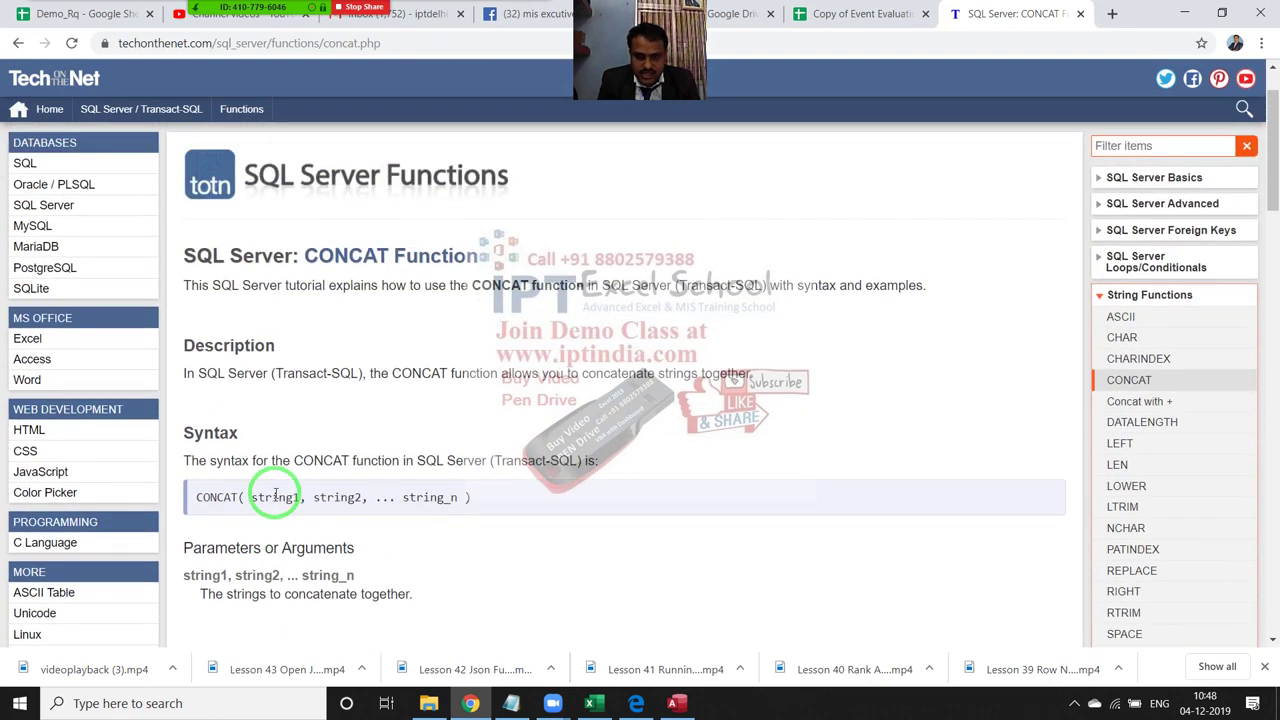
key(alt+Tab)
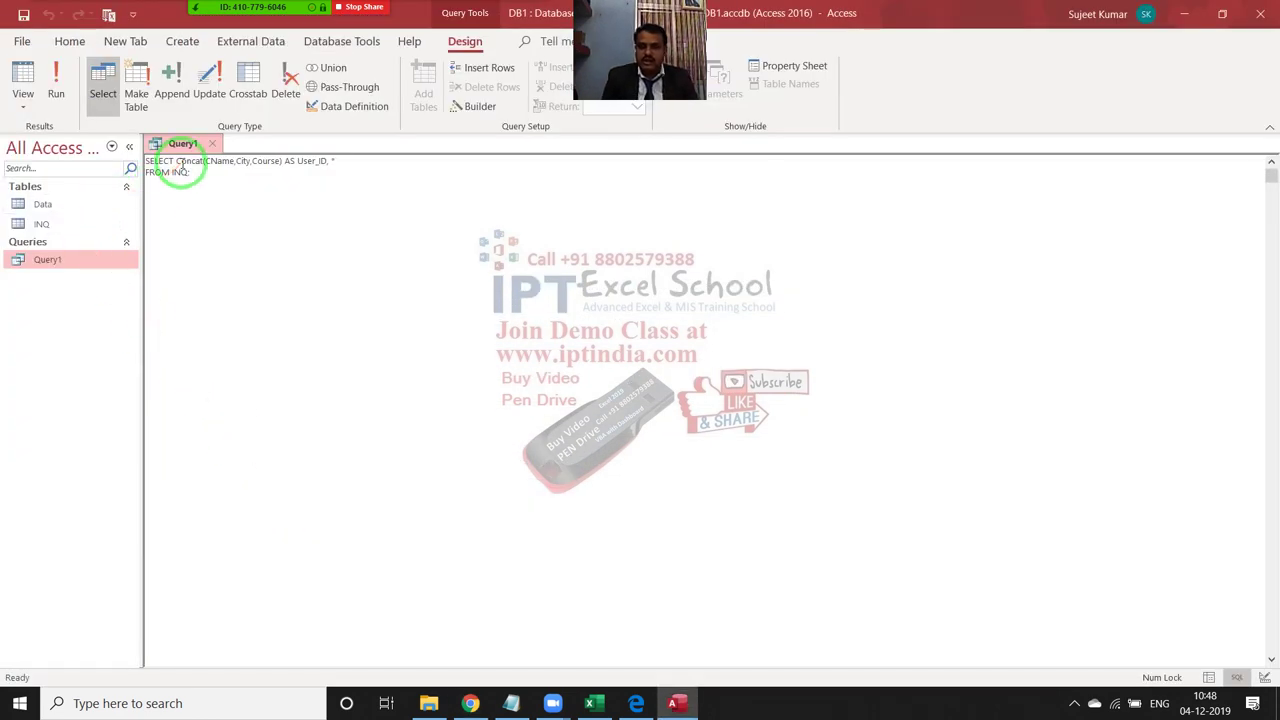
key(alt+Tab)
scroll(400, 366, down, 4)
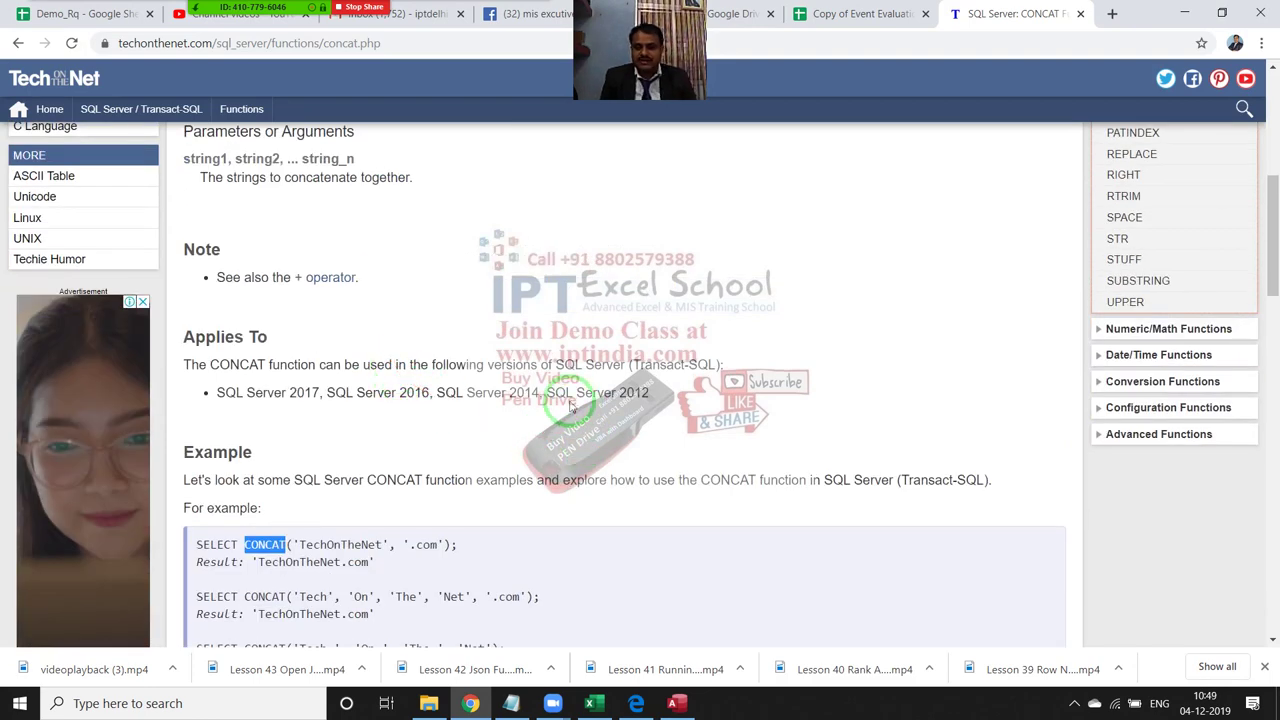
key(alt+Tab)
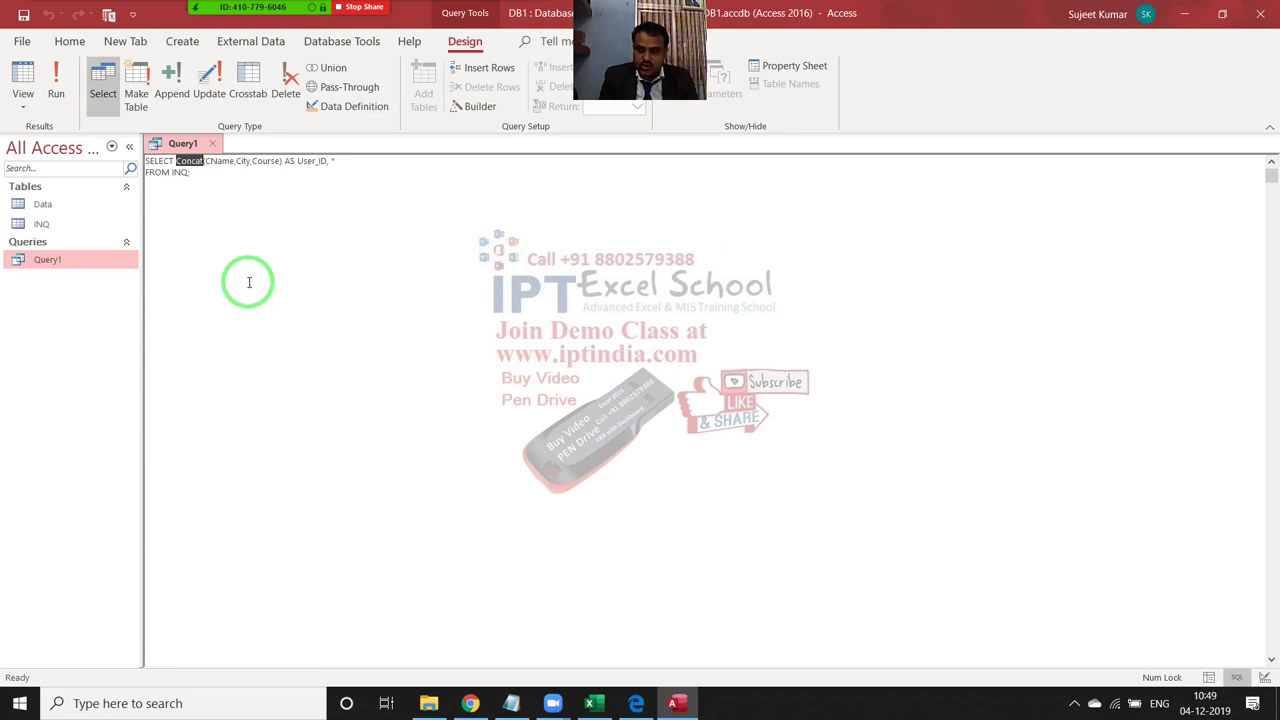
- Replace the Concat function with CName&City&Course and save Query1
key(Delete)
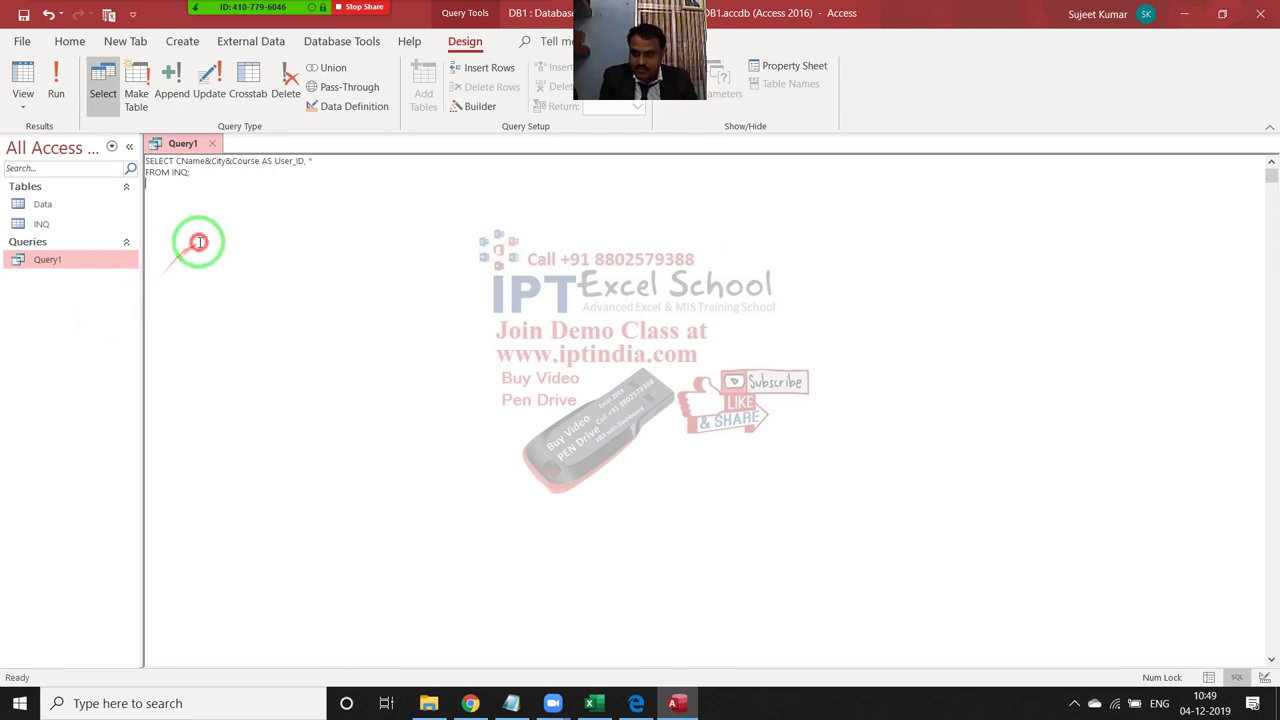
click(212, 143)
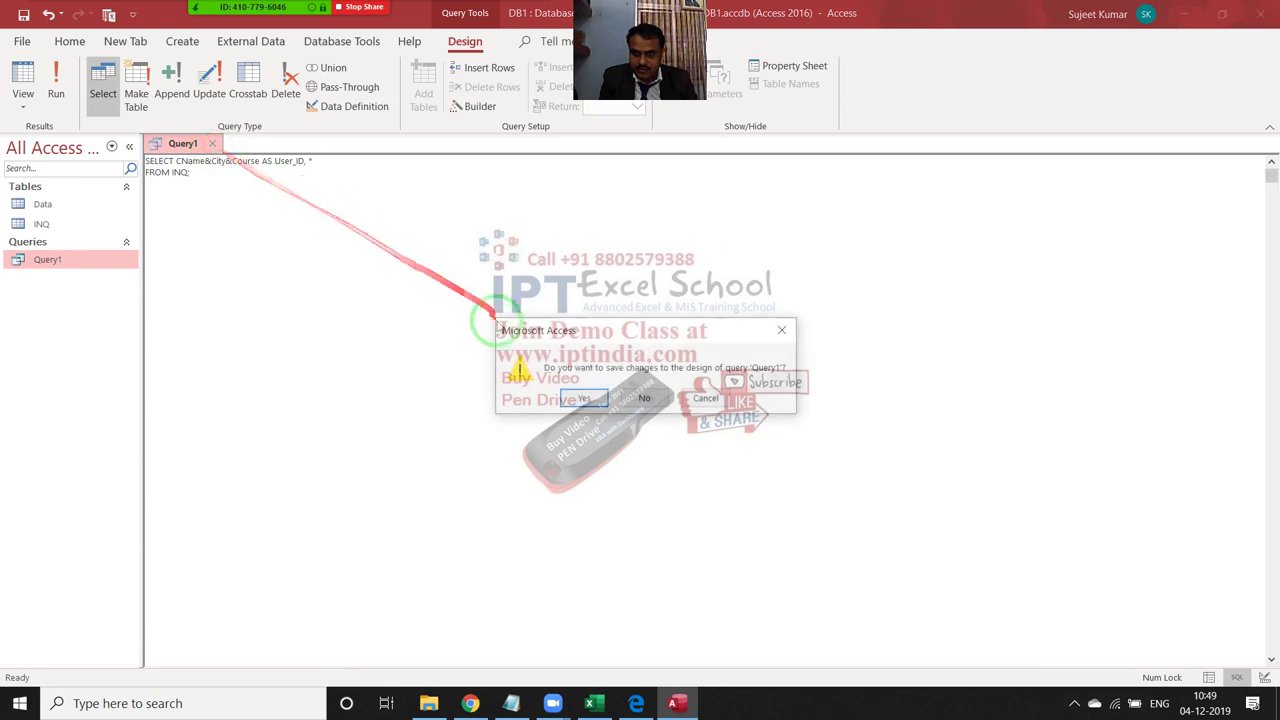
click(585, 403)
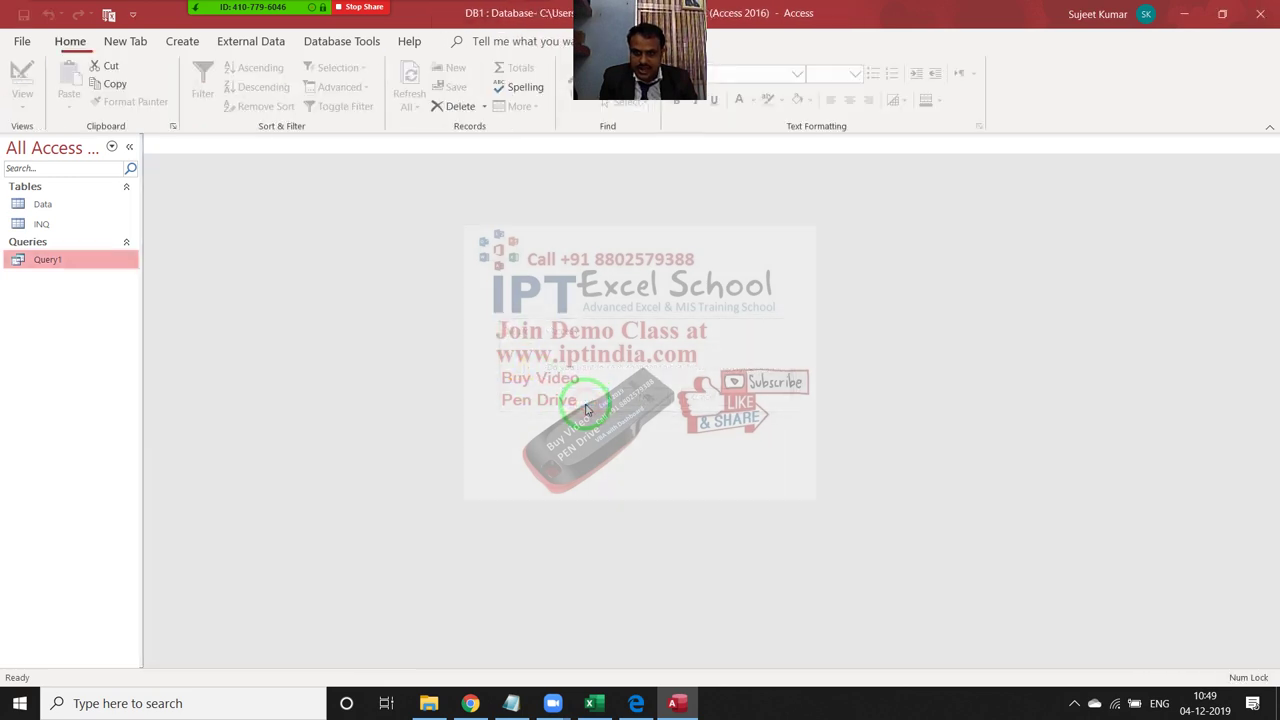
- Run Query1 and step through records to check the combined User_ID values, then close it
double_click(120, 262)
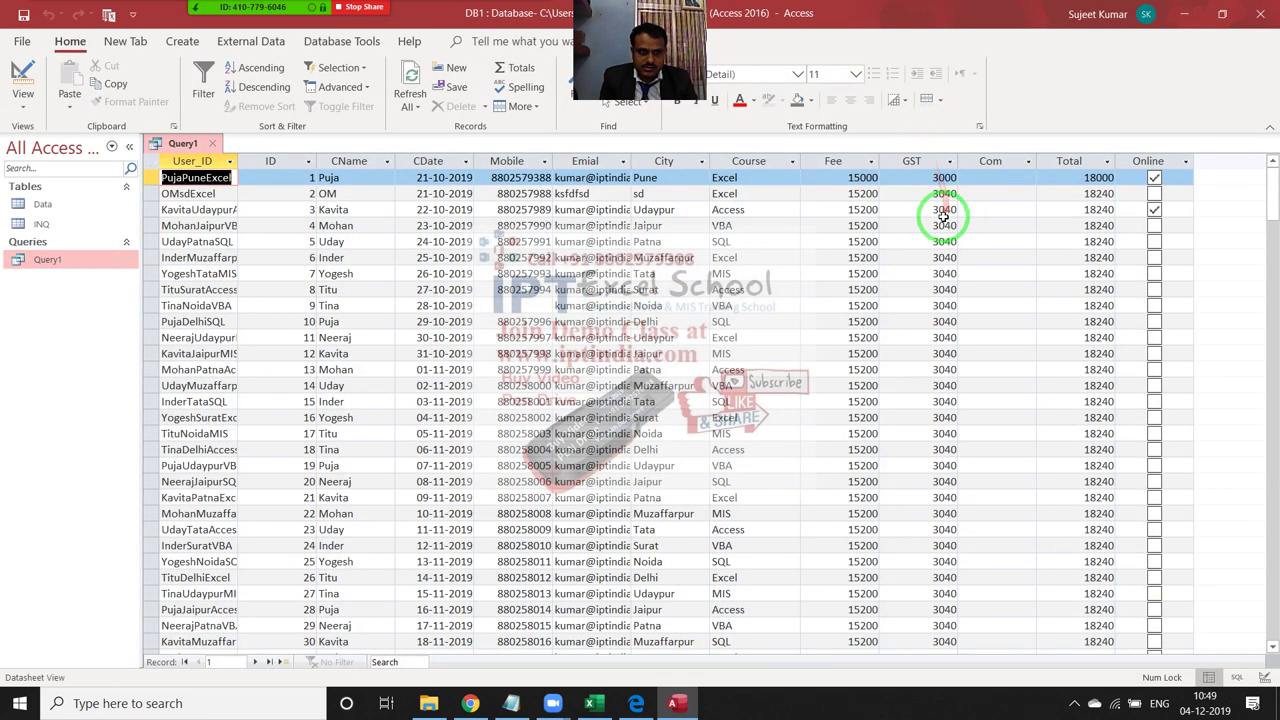
key(Down)
key(Tab)
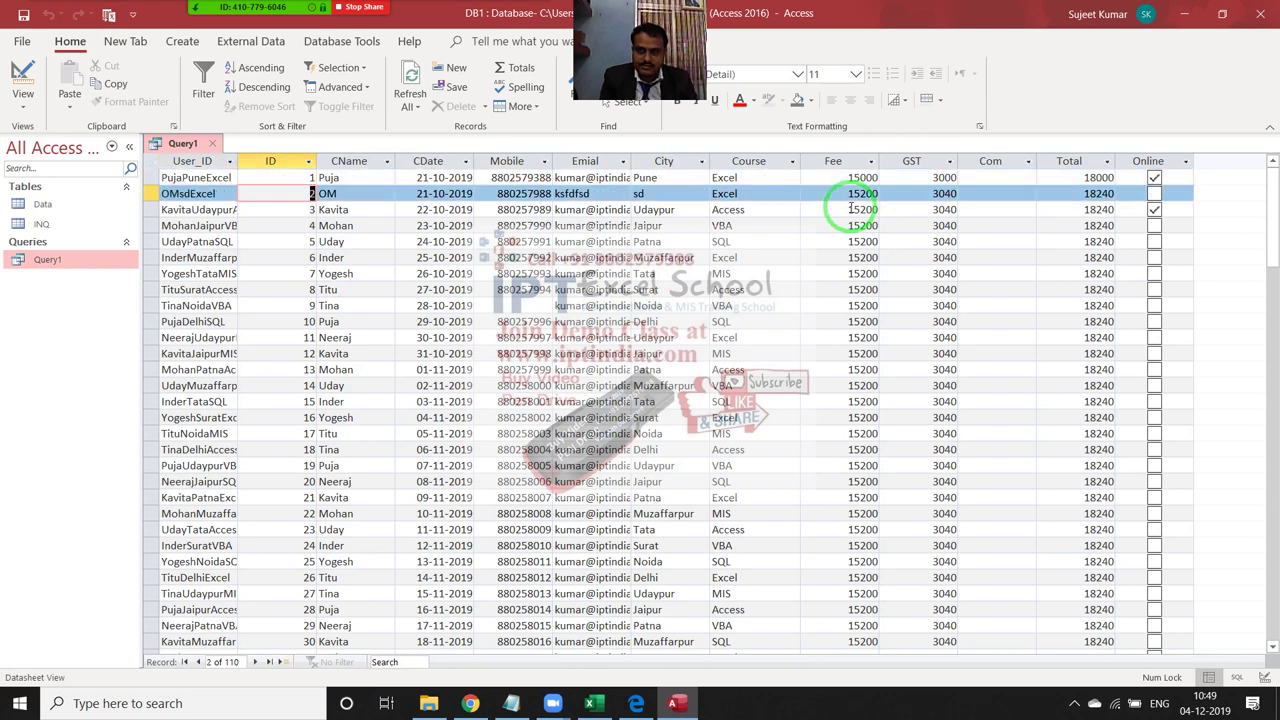
key(Up)
key(shift+Tab)
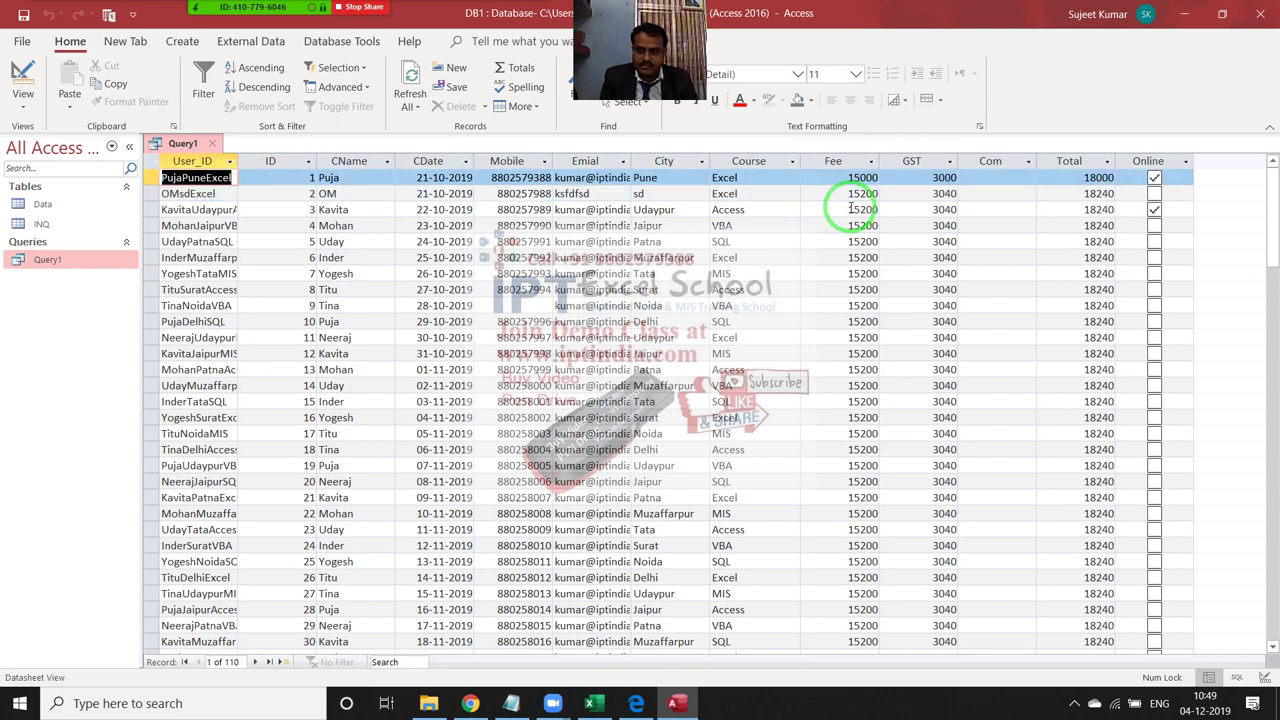
key(Down)
key(Down)
key(Down)
key(Down)
key(Down)
key(Down)
key(Down)
key(Down)
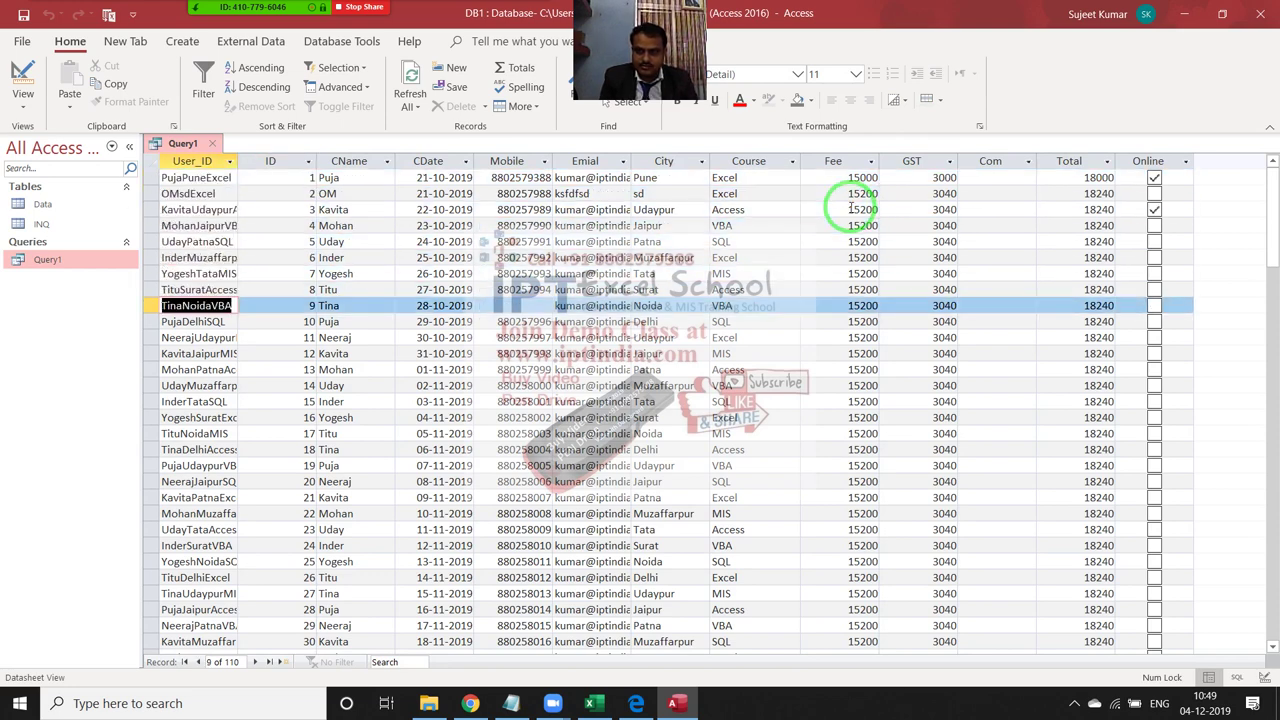
key(Up)
key(ctrl+Home)
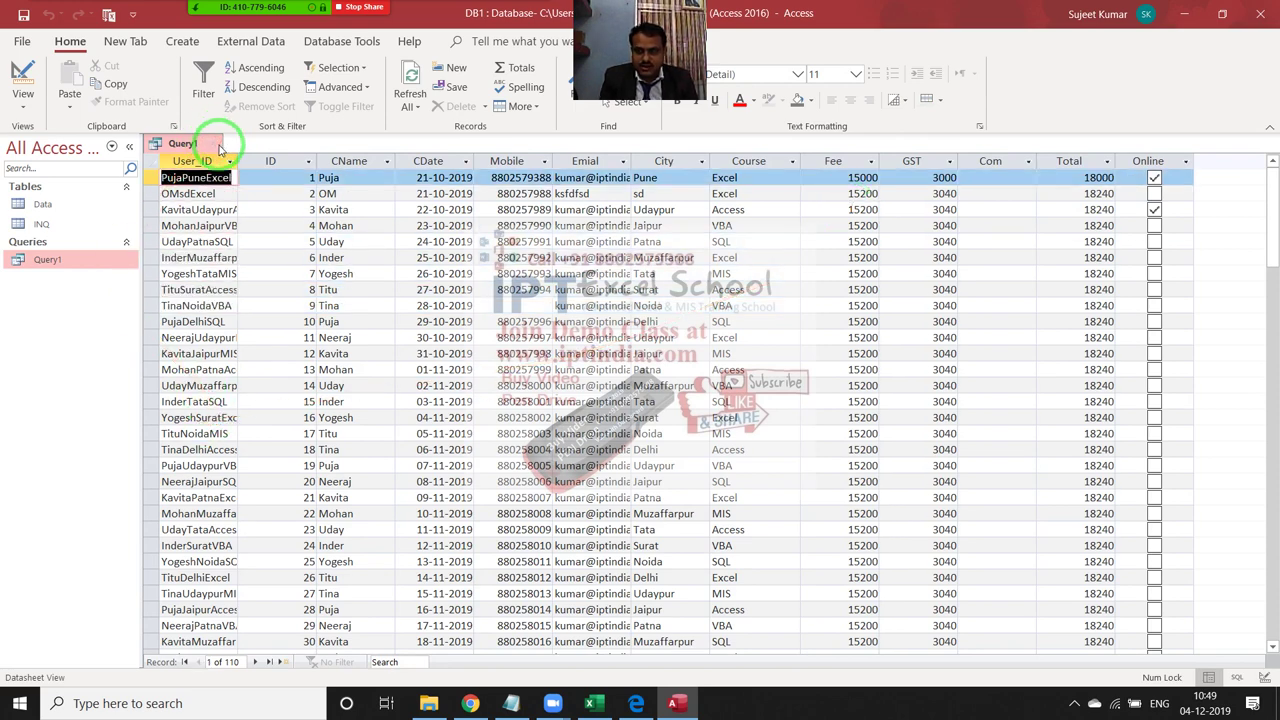
click(220, 146)
- Reopen Query1's SQL and go to TechOnTheNet's Concat with + page
right_click(128, 258)
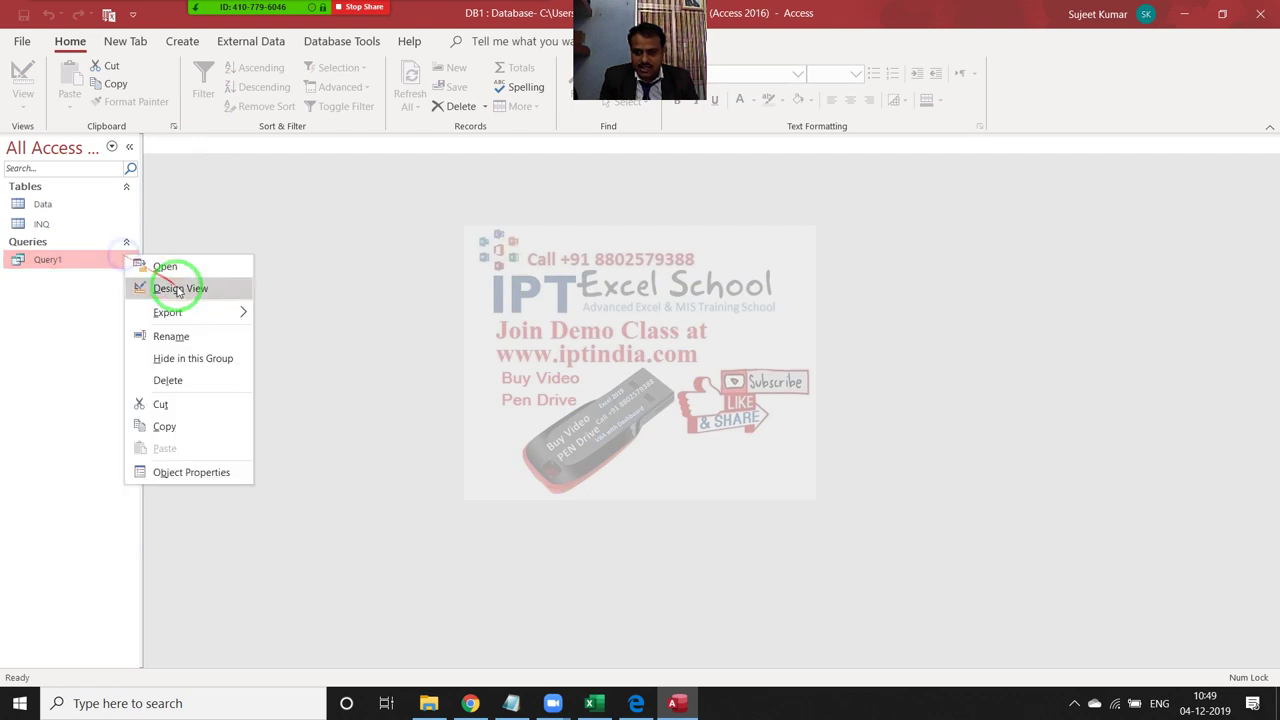
click(178, 290)
key(alt+Tab)
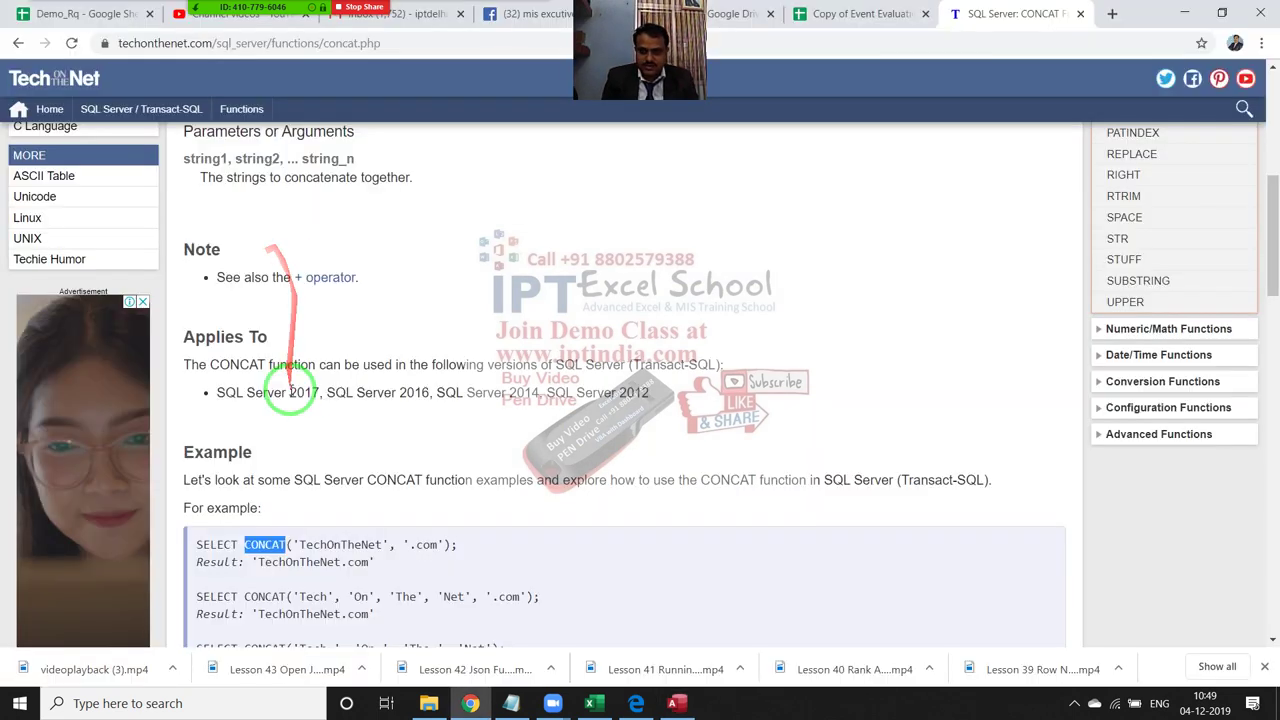
click(18, 43)
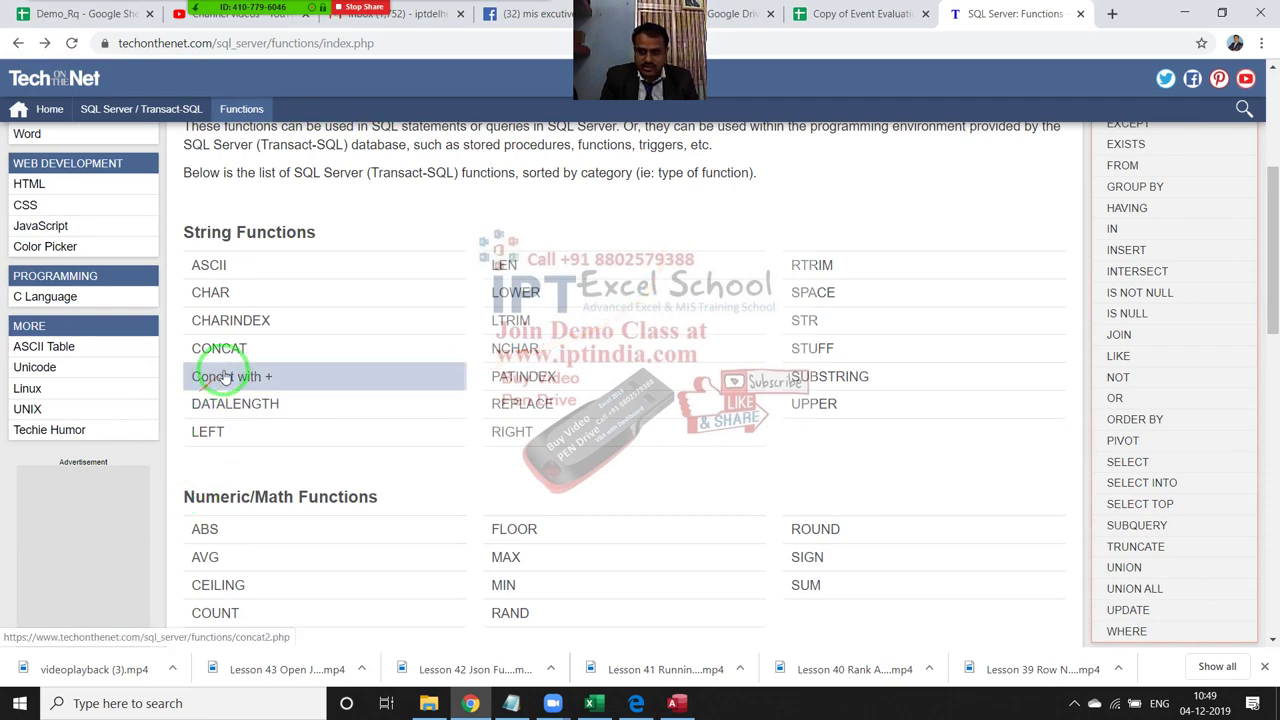
click(223, 380)
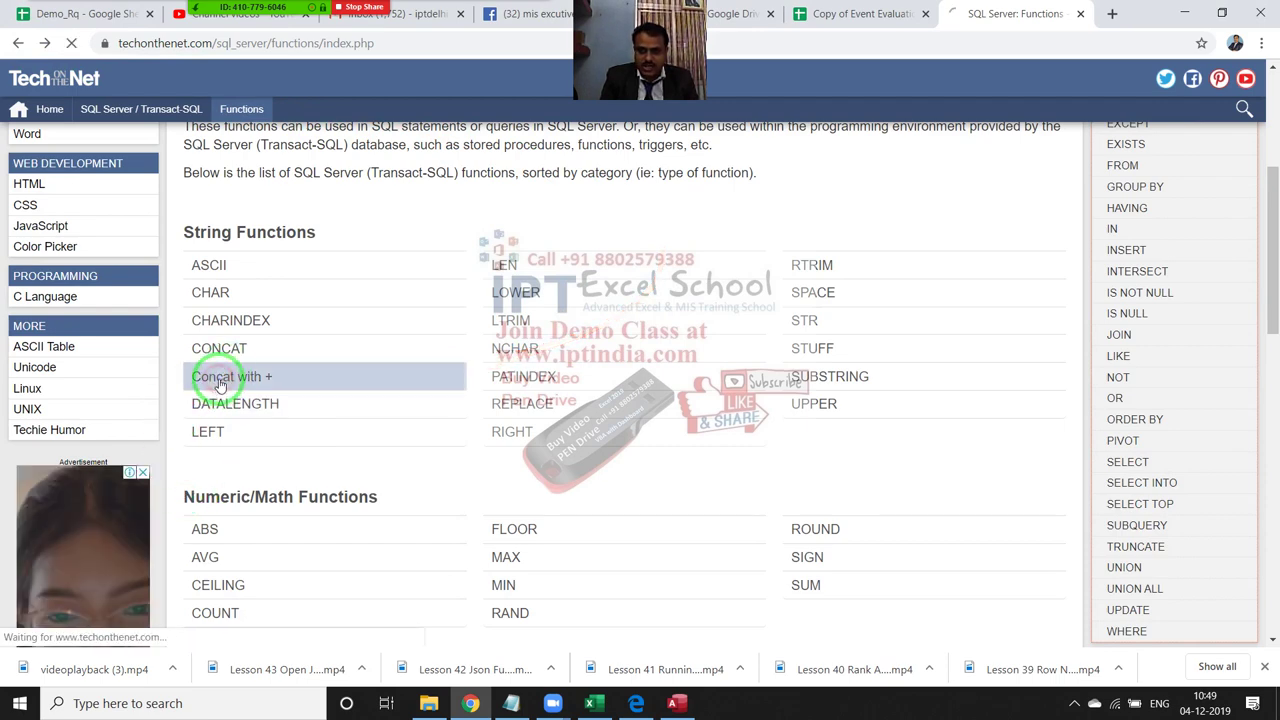
- Examine the string1 + string2 + string_n syntax before returning to Access
scroll(250, 405, down, 2)
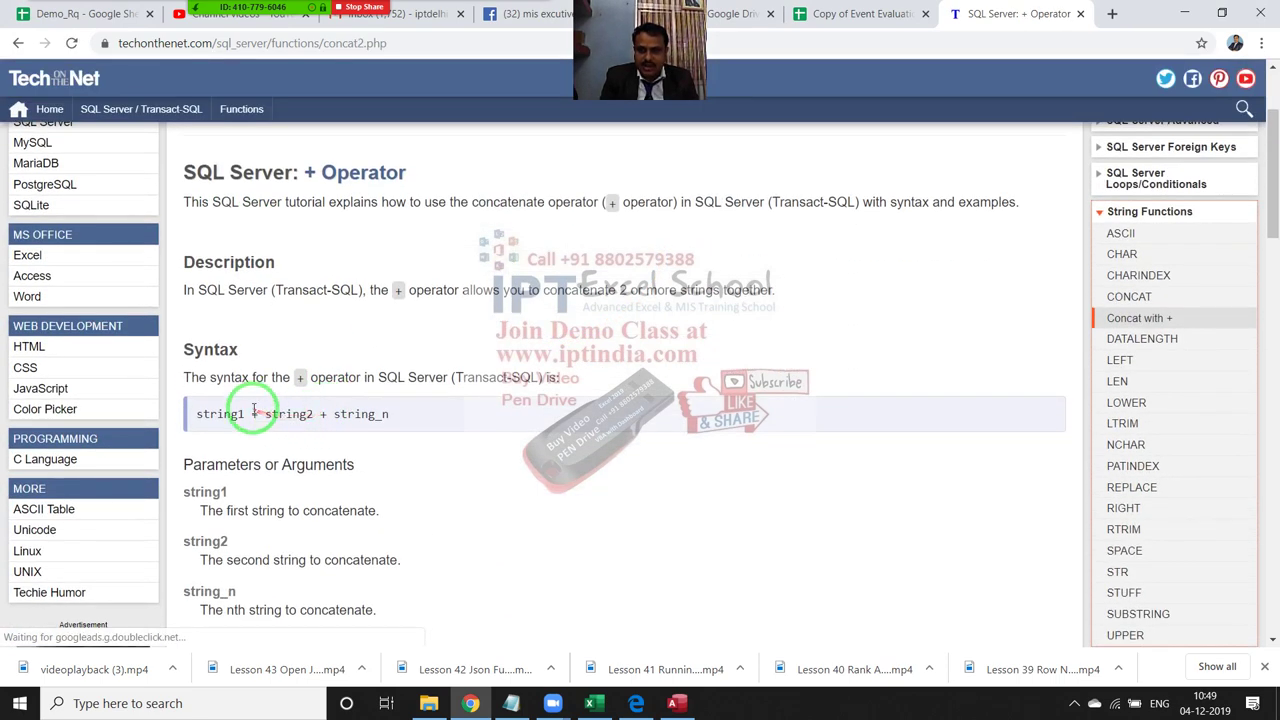
double_click(254, 412)
click(330, 413)
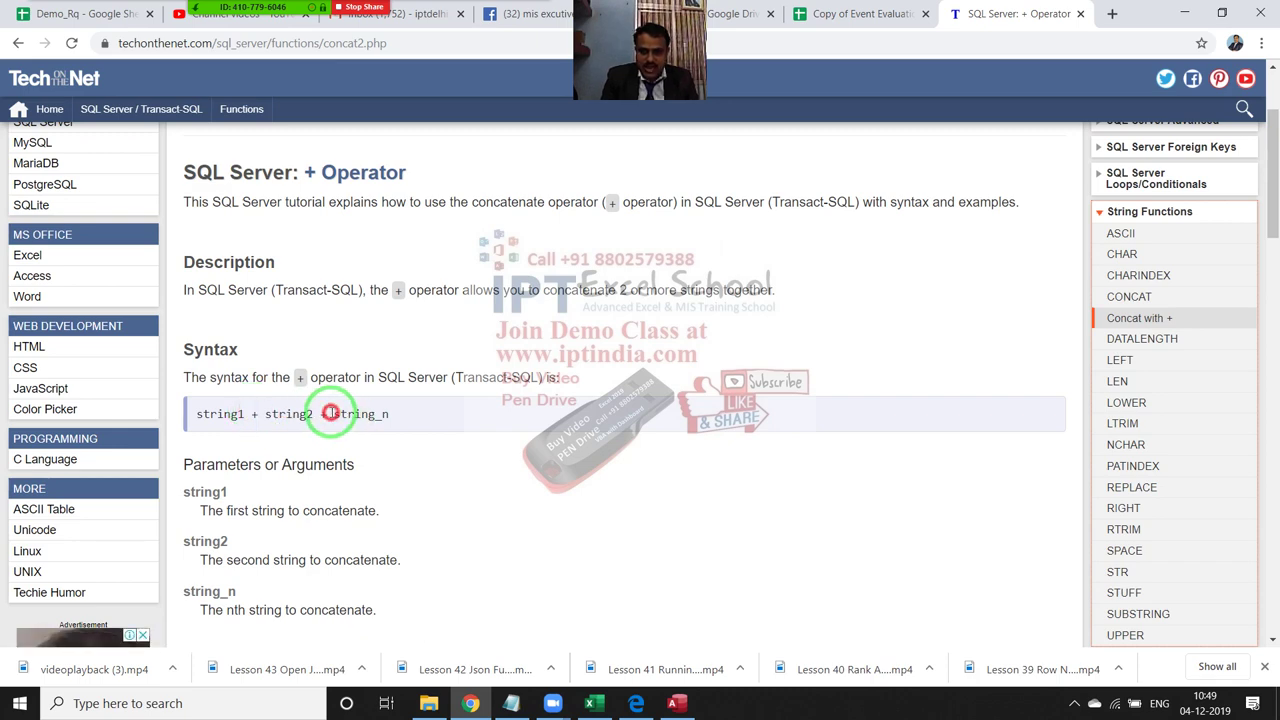
drag(330, 413, 388, 416)
key(alt+Tab)
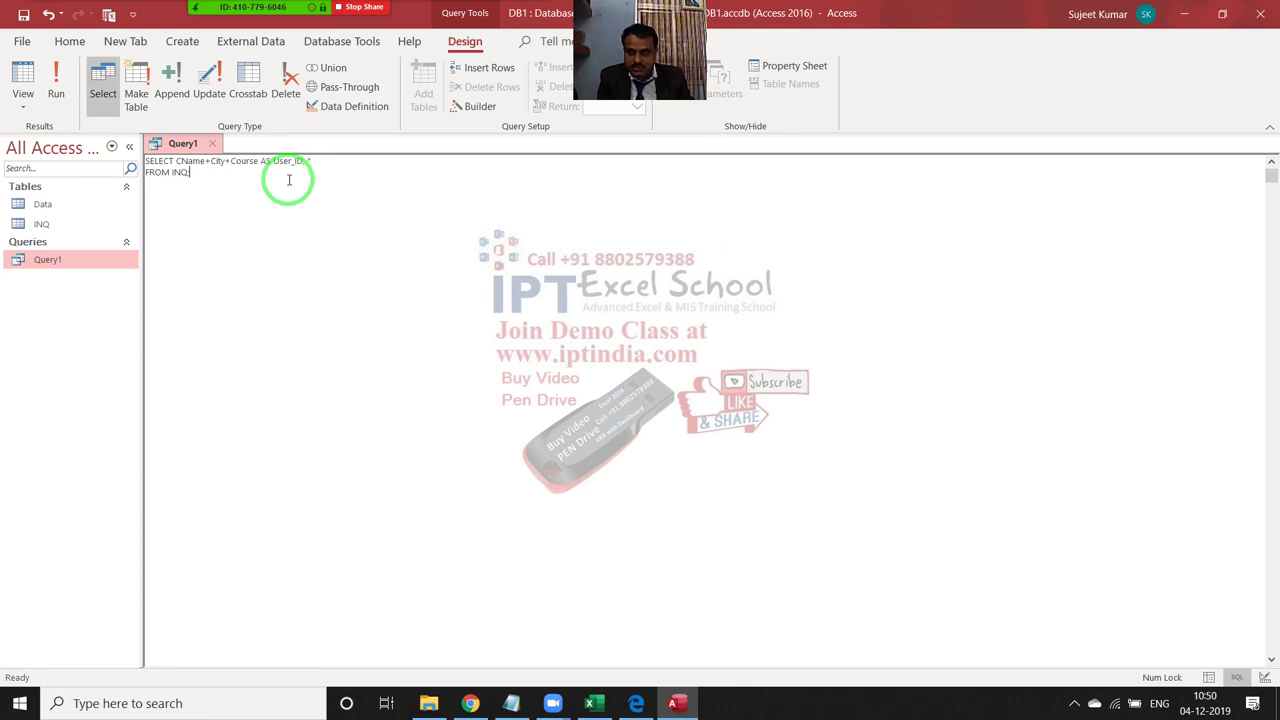
- Save Query1 using CName+City+Course and run it to see User_ID values like PujaPuneExcel
click(218, 144)
click(622, 402)
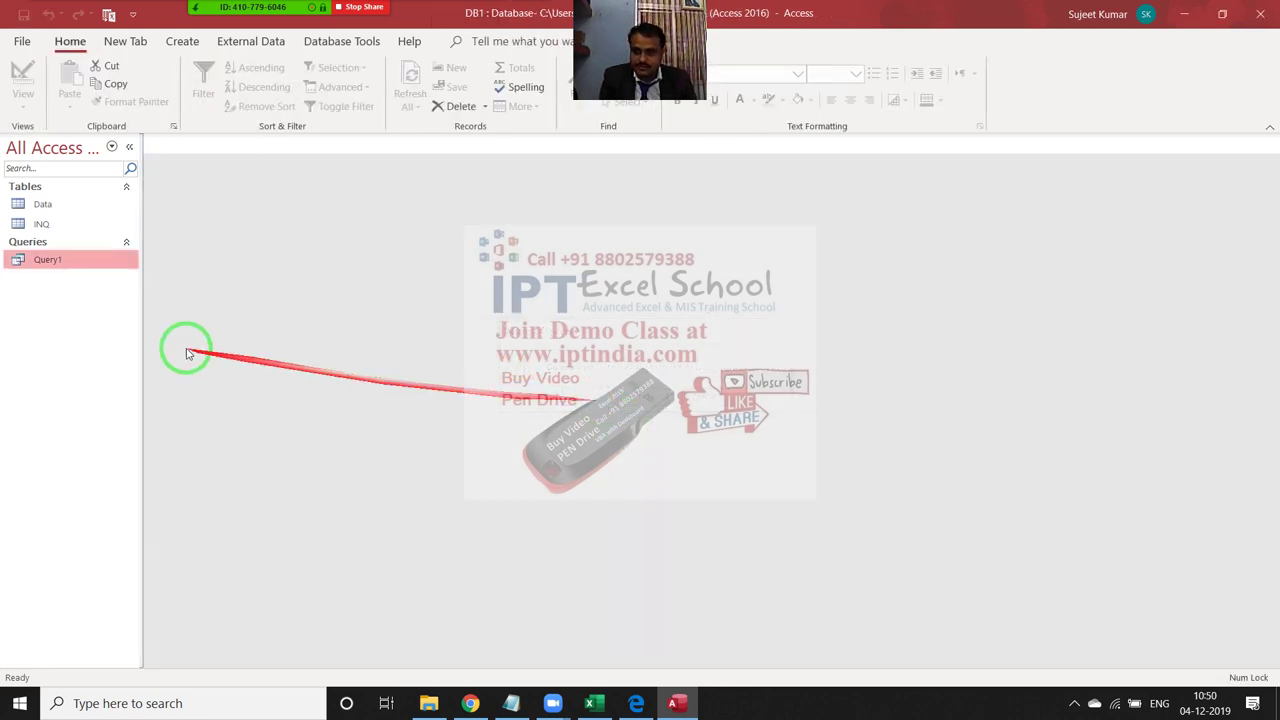
double_click(100, 259)
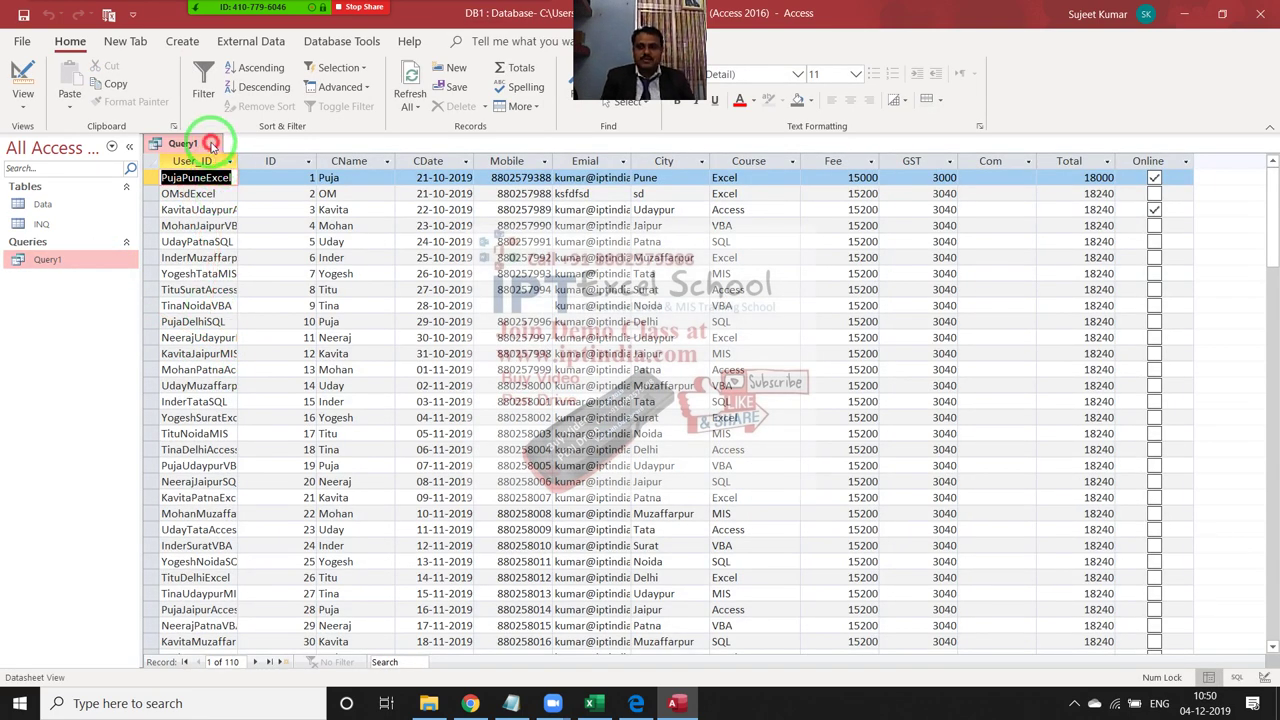
click(212, 144)
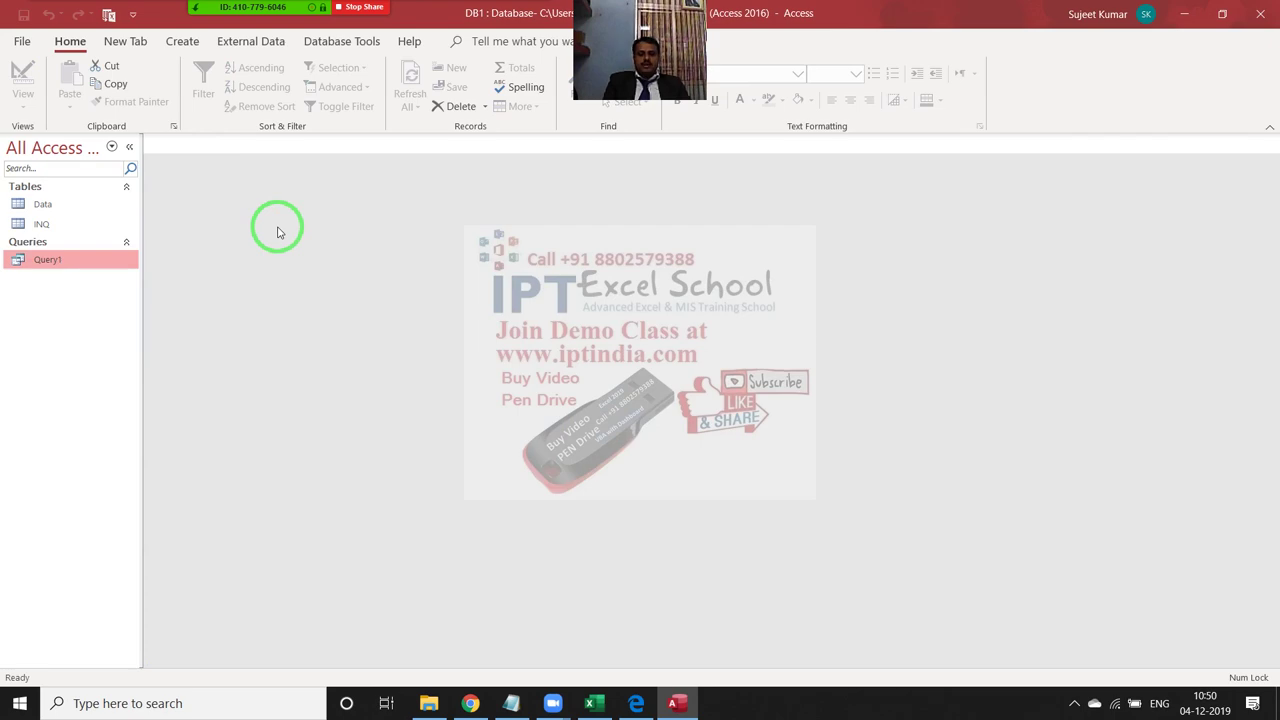
- Back in Chrome, read through the + Operator page's syntax and examples
key(alt+Tab)
scroll(343, 409, down, 1)
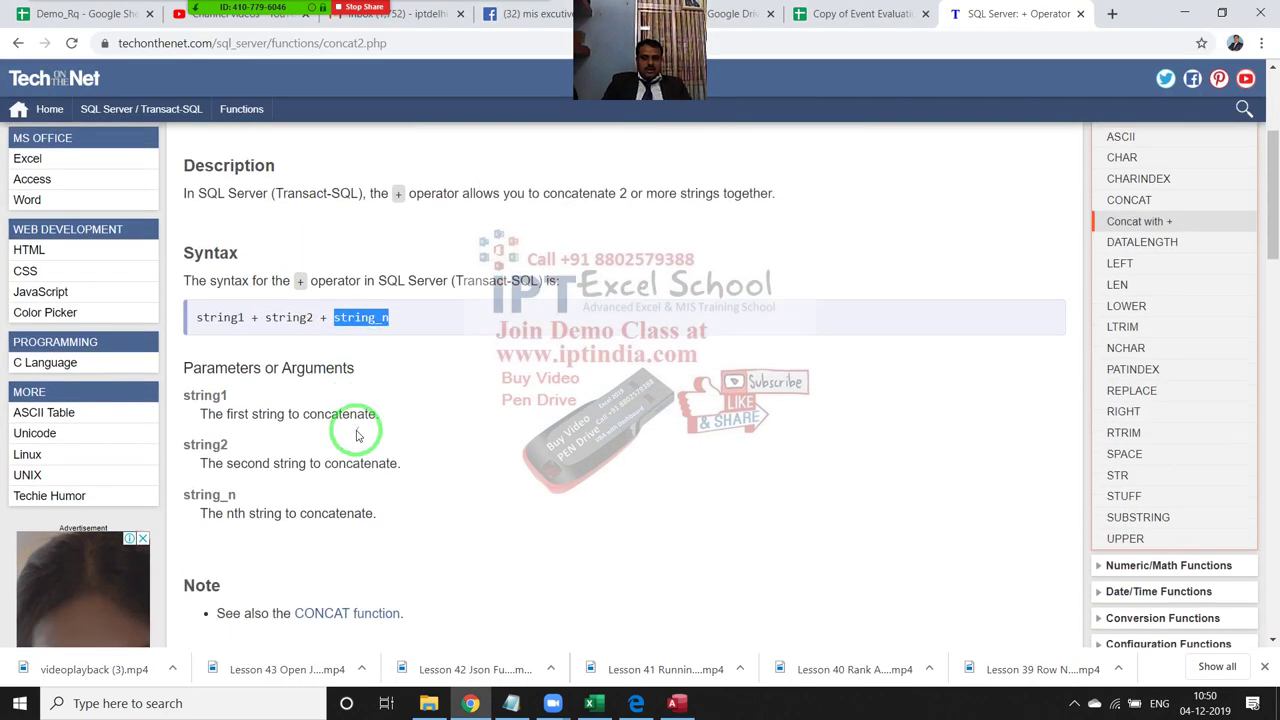
scroll(350, 430, down, 2)
scroll(357, 440, down, 1)
scroll(360, 425, down, 2)
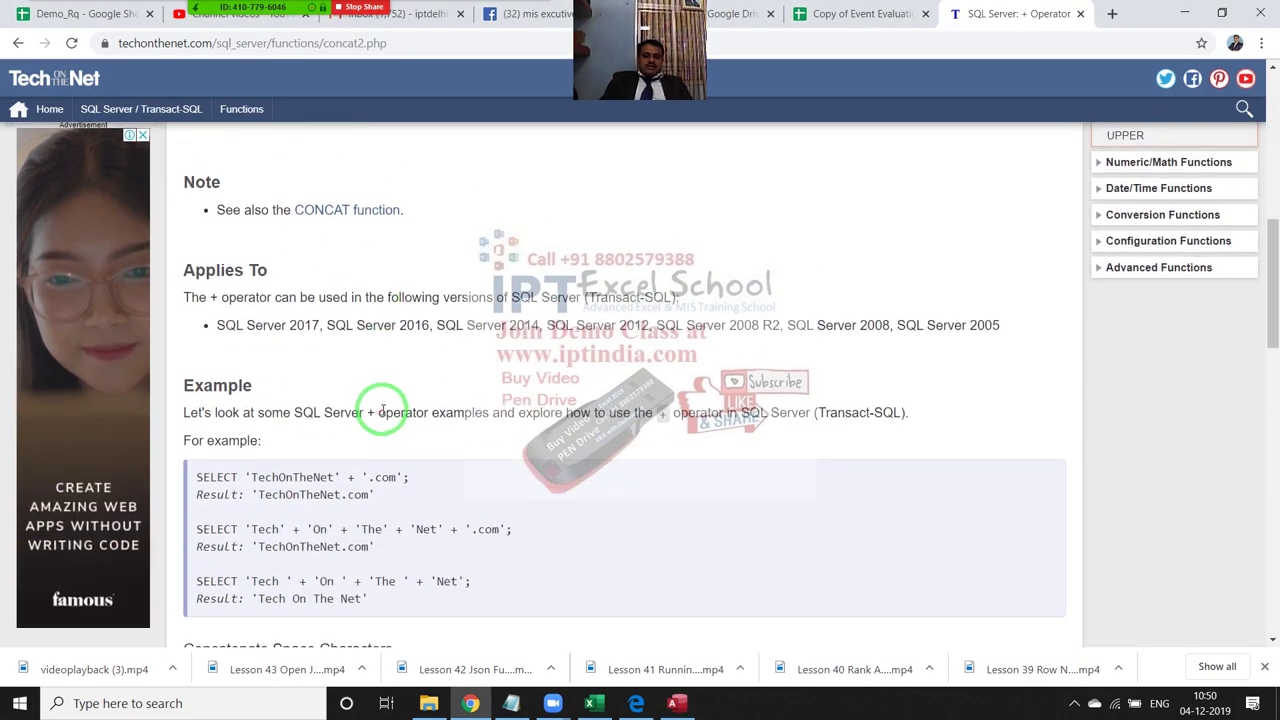
scroll(400, 400, up, 3)
scroll(440, 420, up, 1)
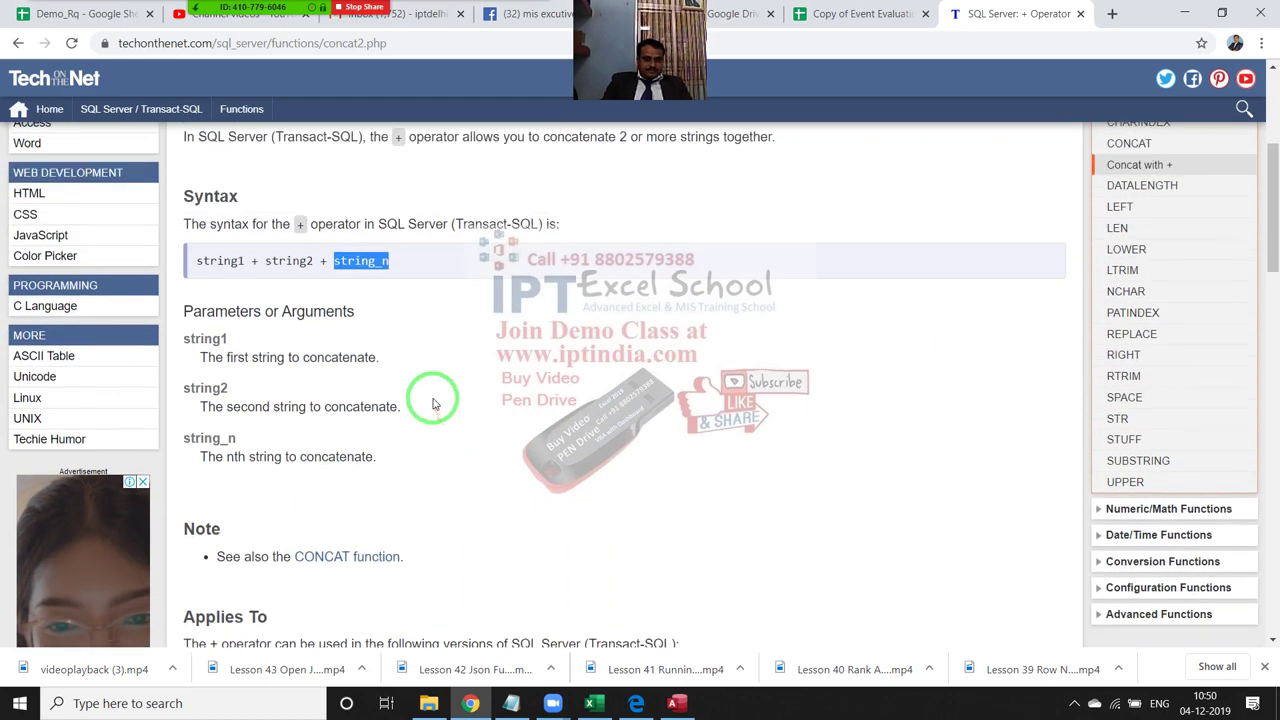
scroll(434, 402, up, 2)
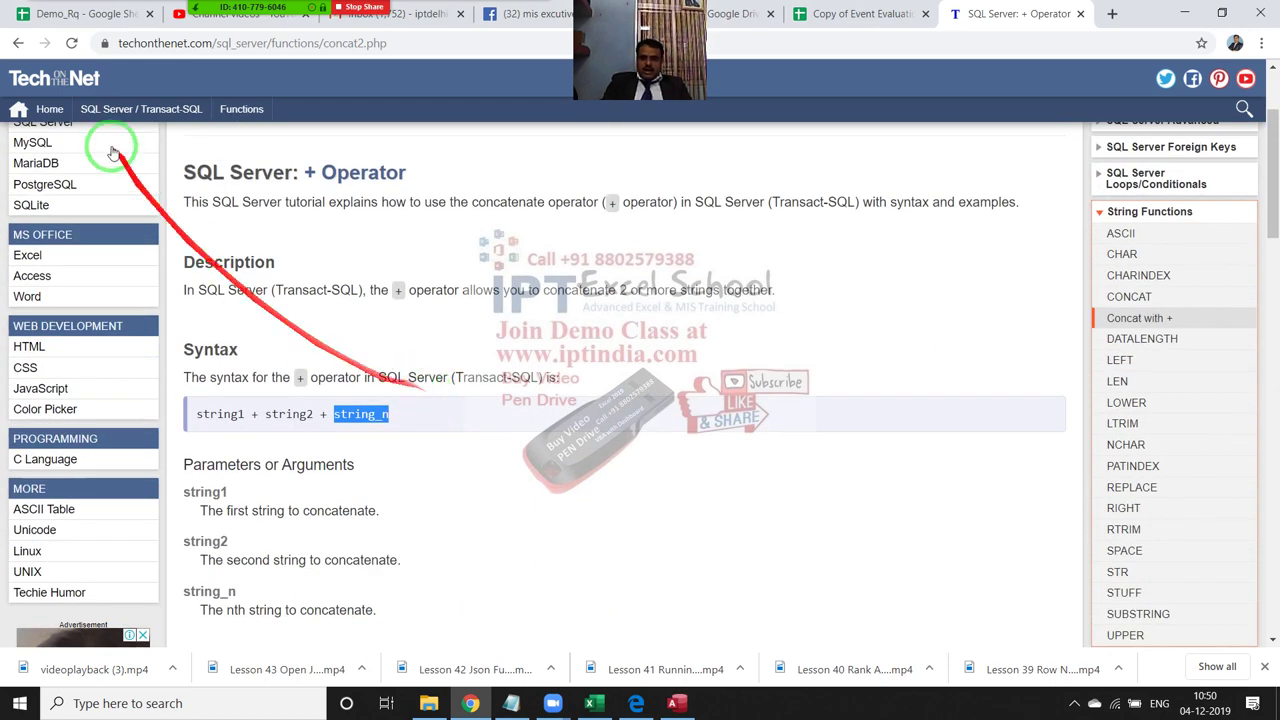
- Return to the SQL Server functions index and browse its function categories
click(18, 43)
scroll(497, 383, down, 2)
scroll(497, 385, down, 2)
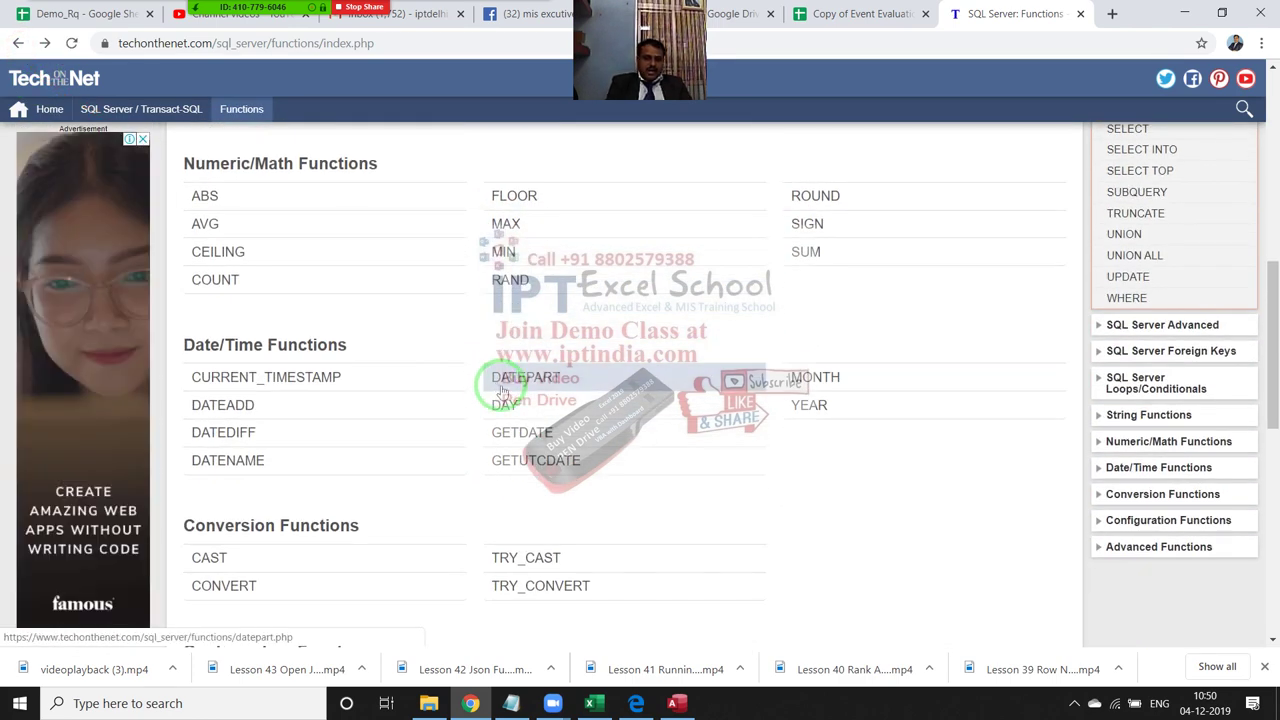
scroll(503, 390, up, 1)
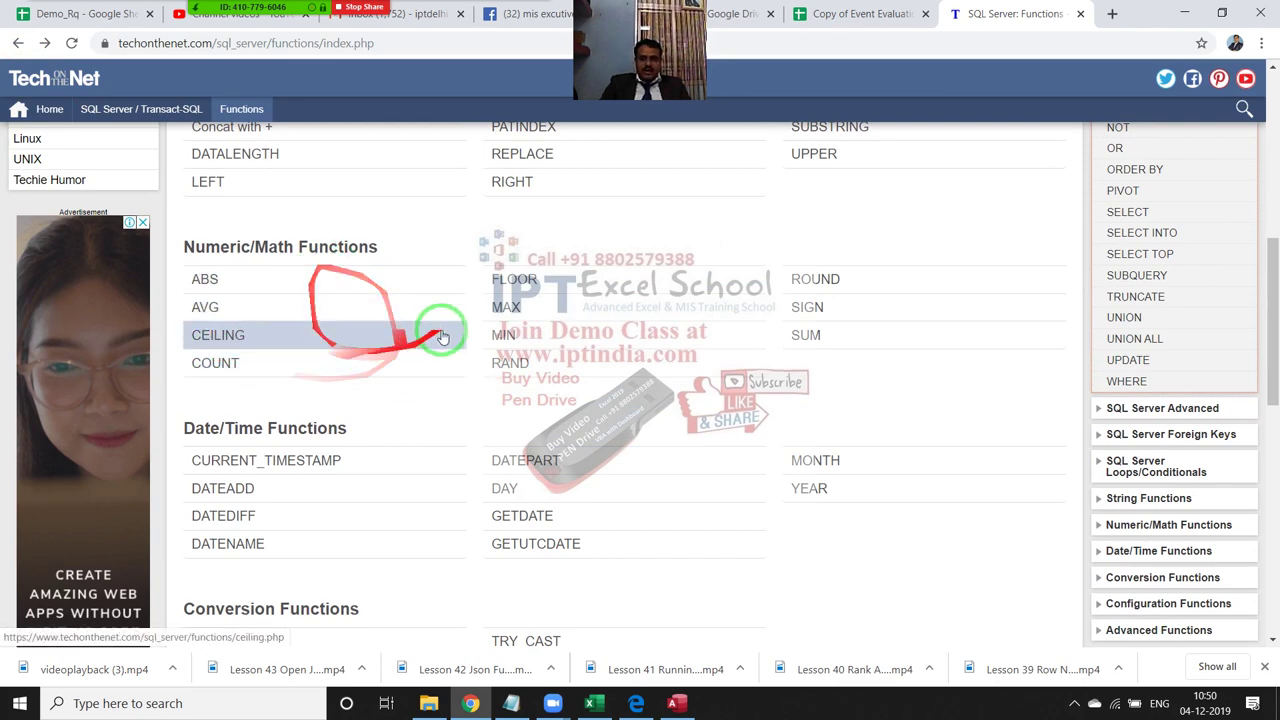
scroll(448, 368, down, 2)
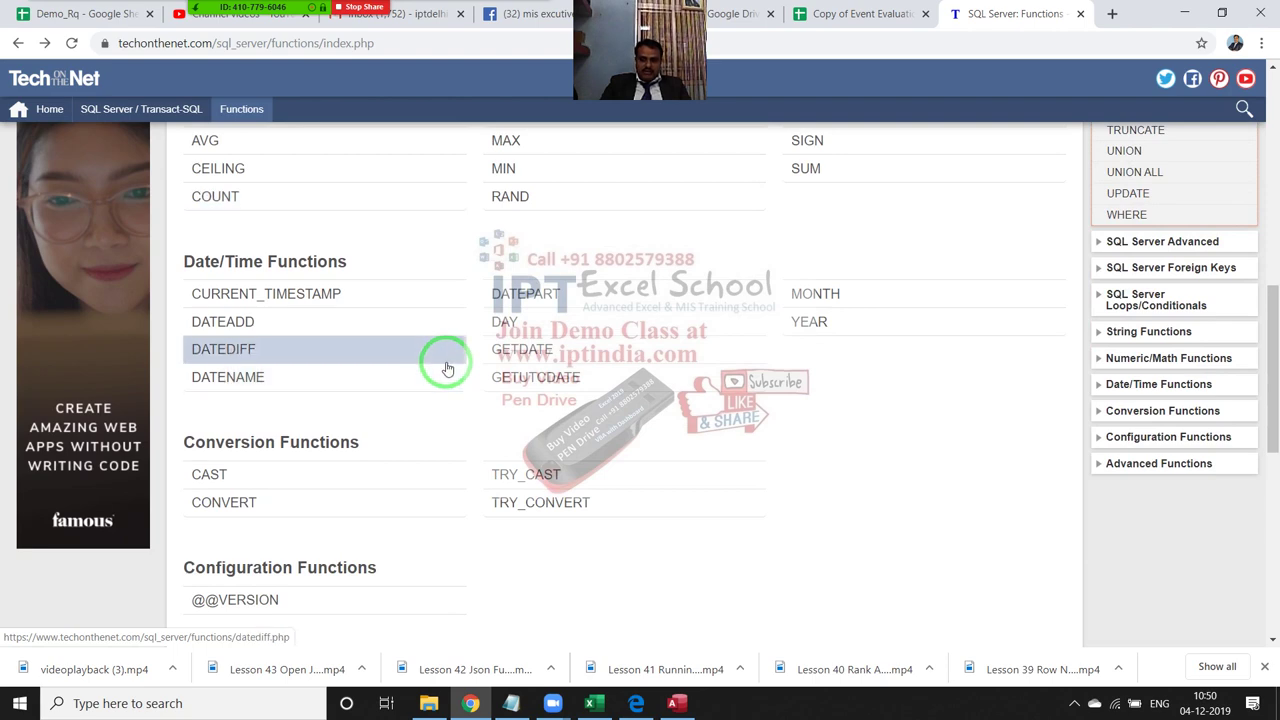
scroll(446, 375, down, 1)
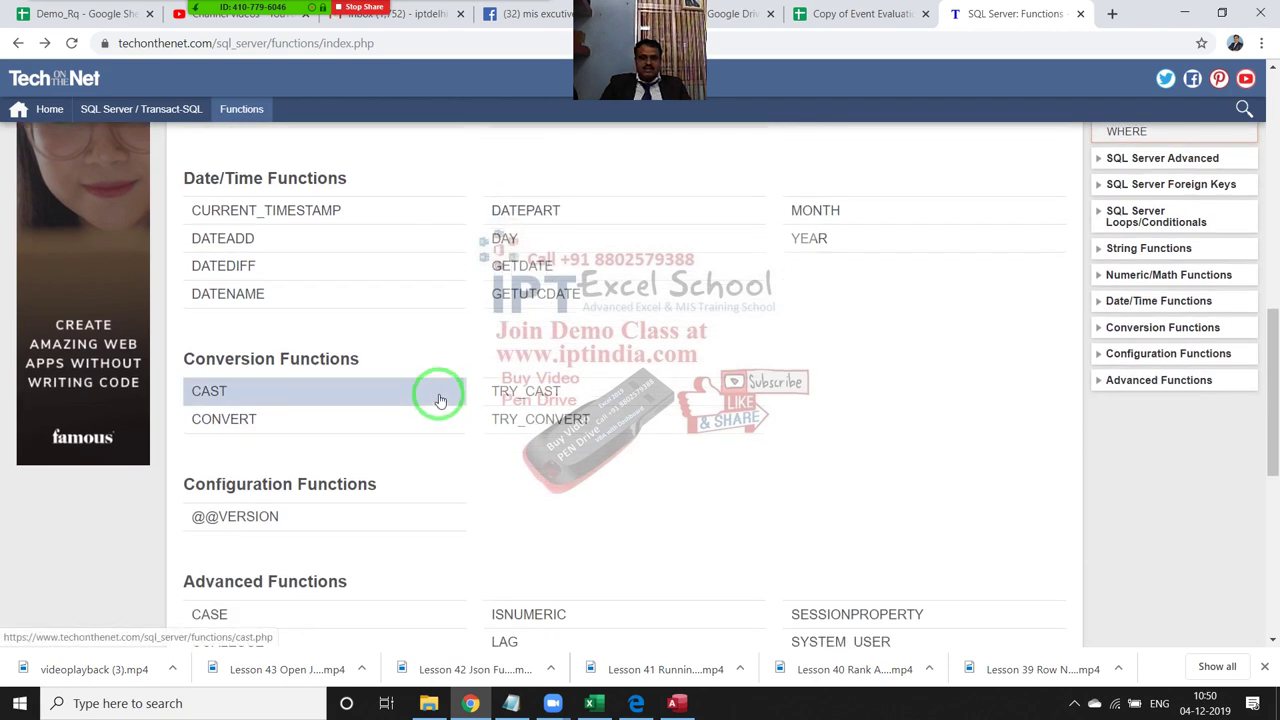
scroll(440, 400, down, 1)
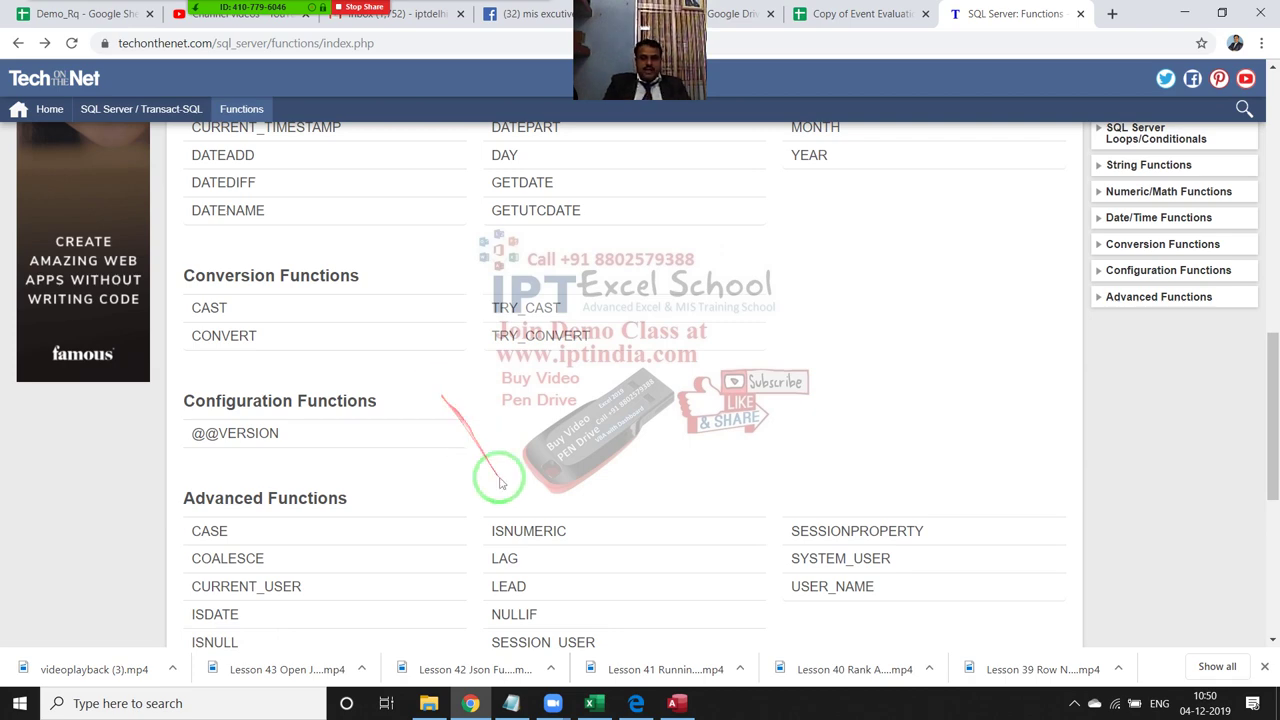
scroll(490, 470, down, 1)
scroll(498, 478, down, 1)
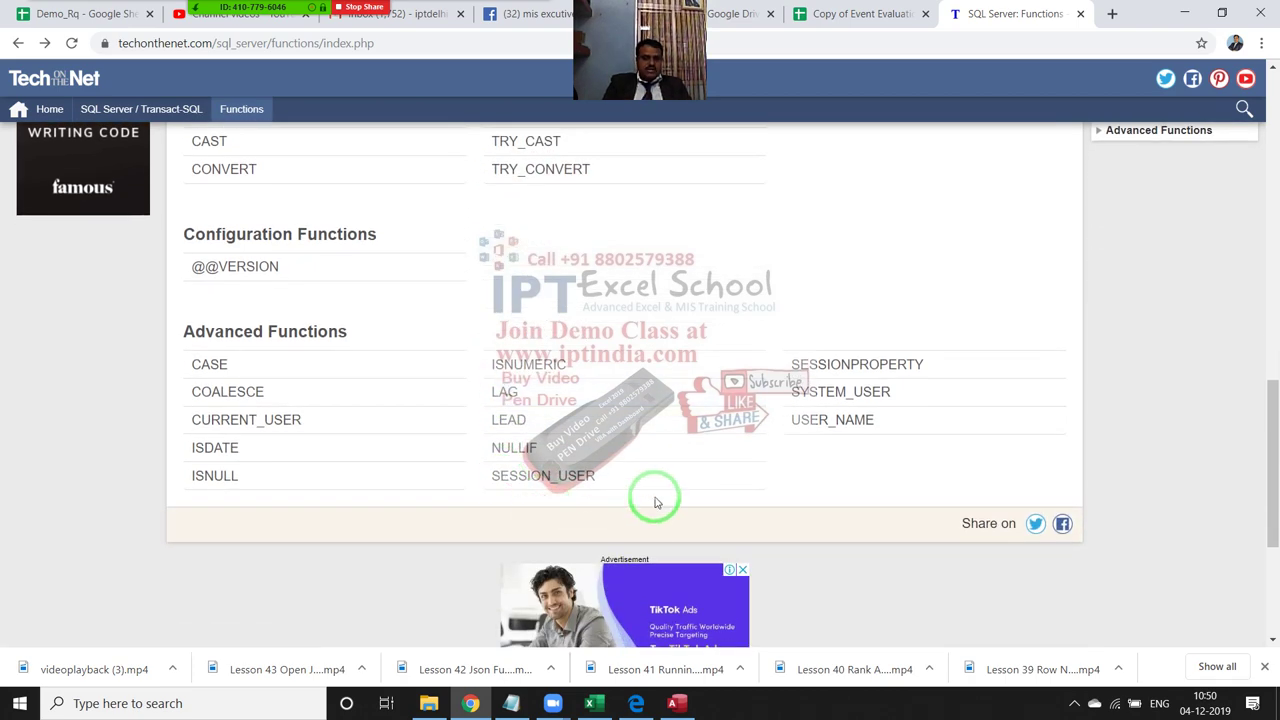
scroll(652, 500, up, 3)
scroll(652, 500, up, 2)
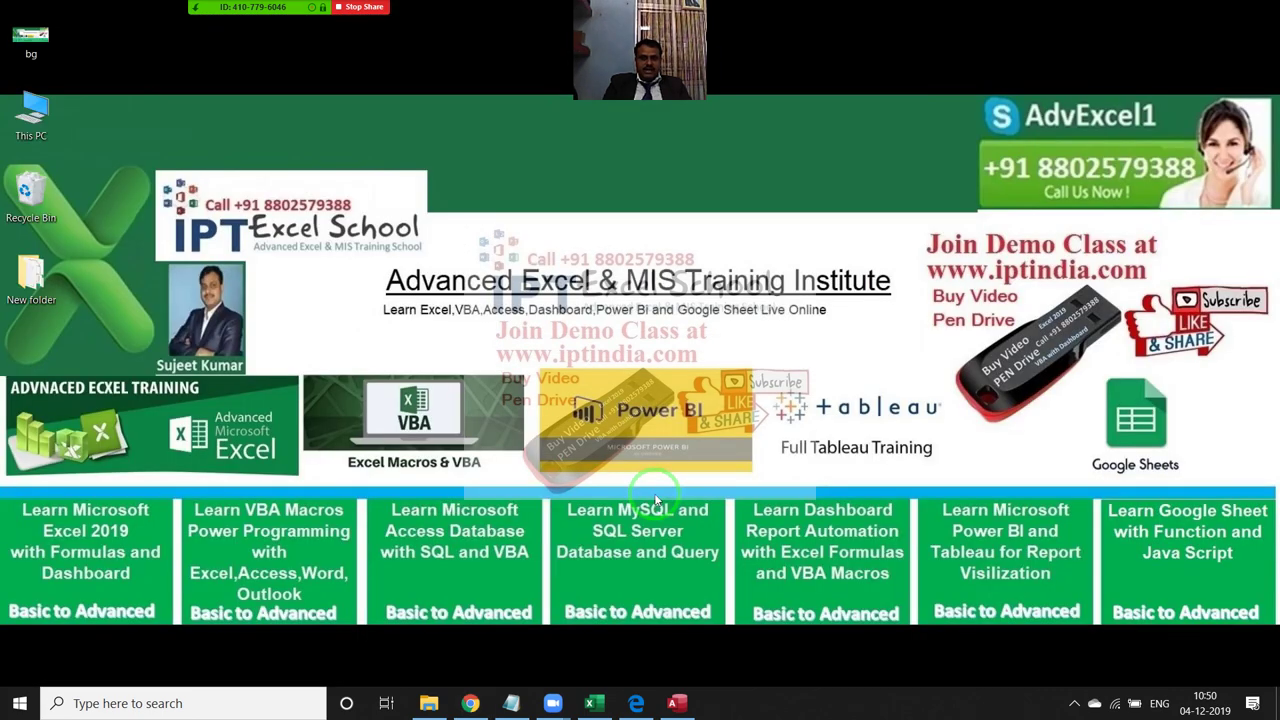
- End the Zoom meeting for all participants from the More menu
click(531, 8)
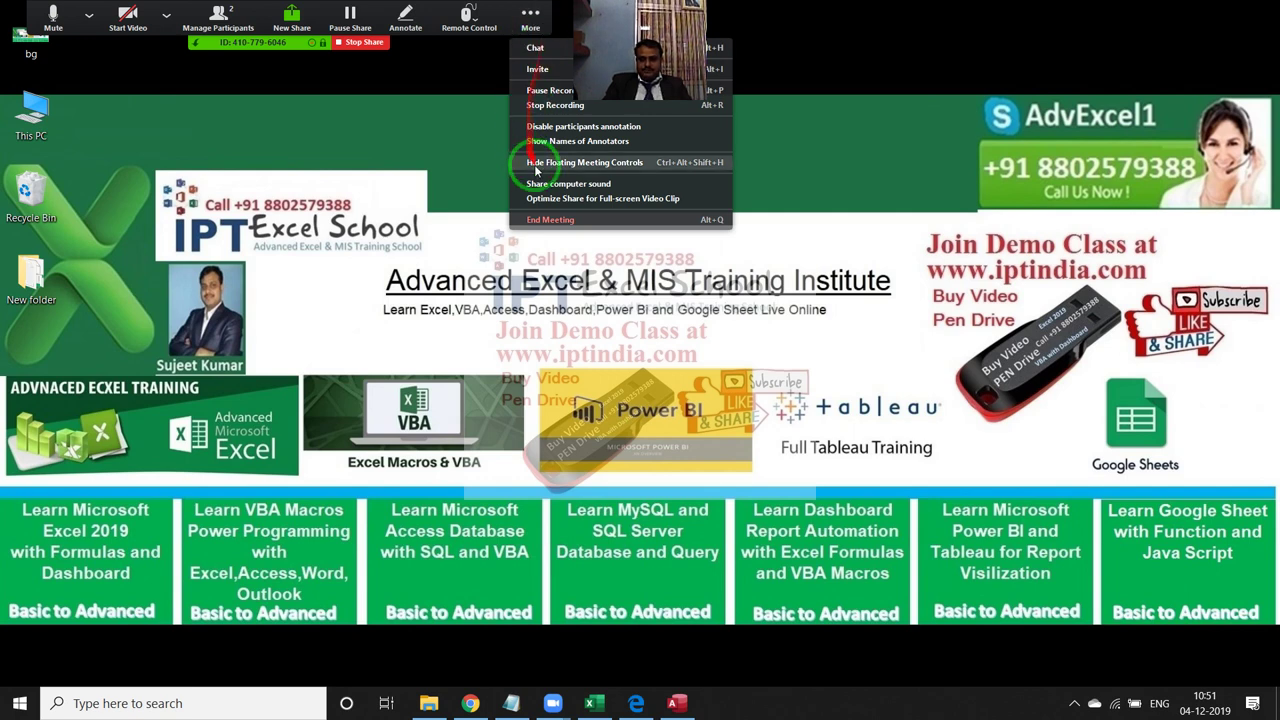
click(587, 220)
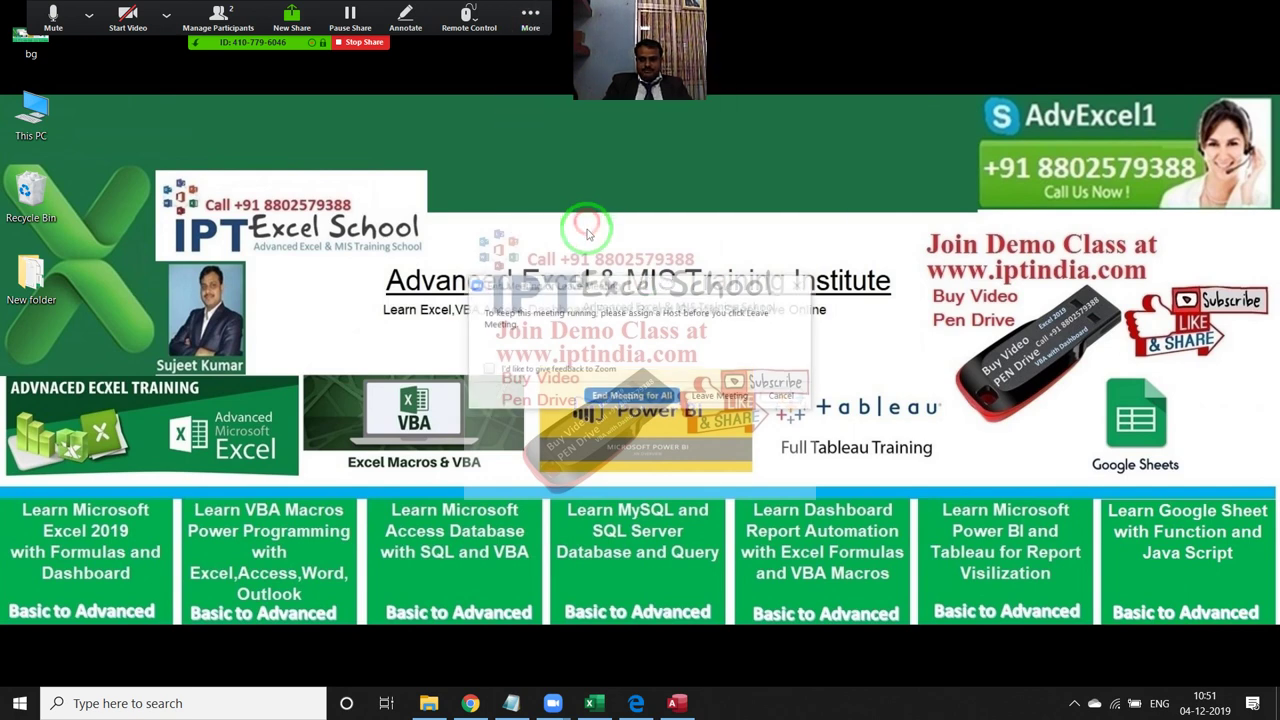
click(646, 399)
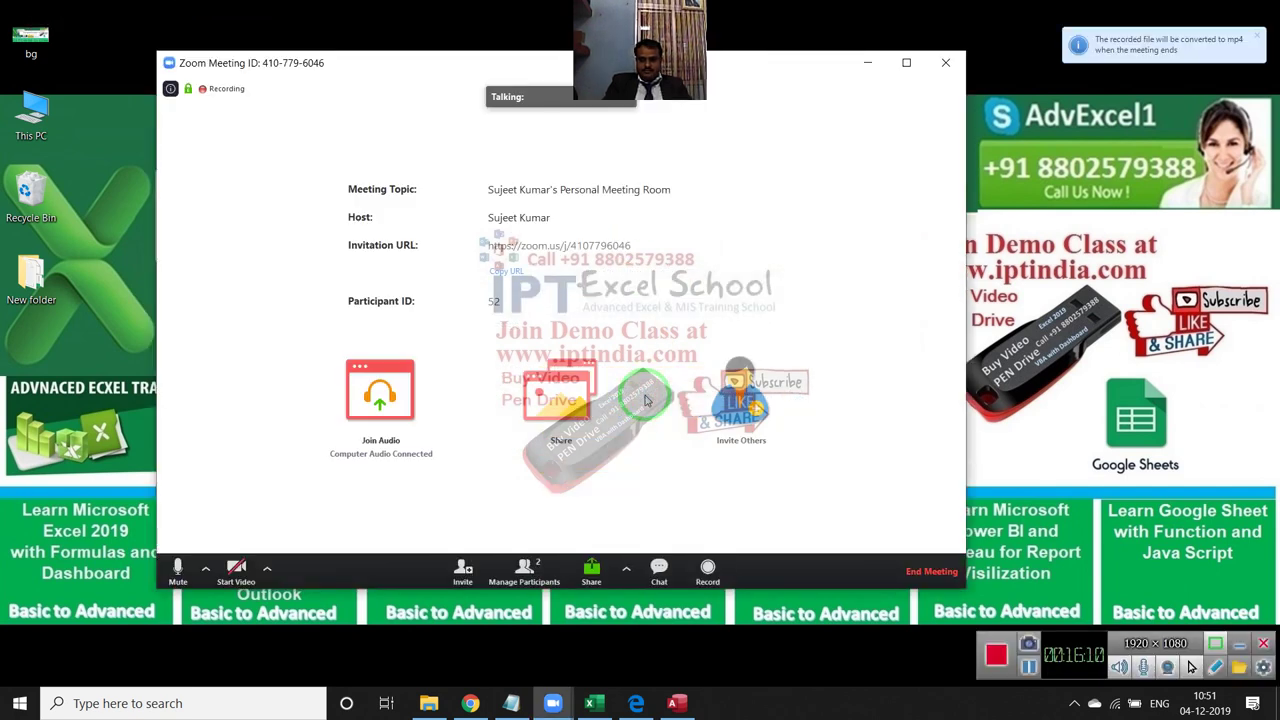